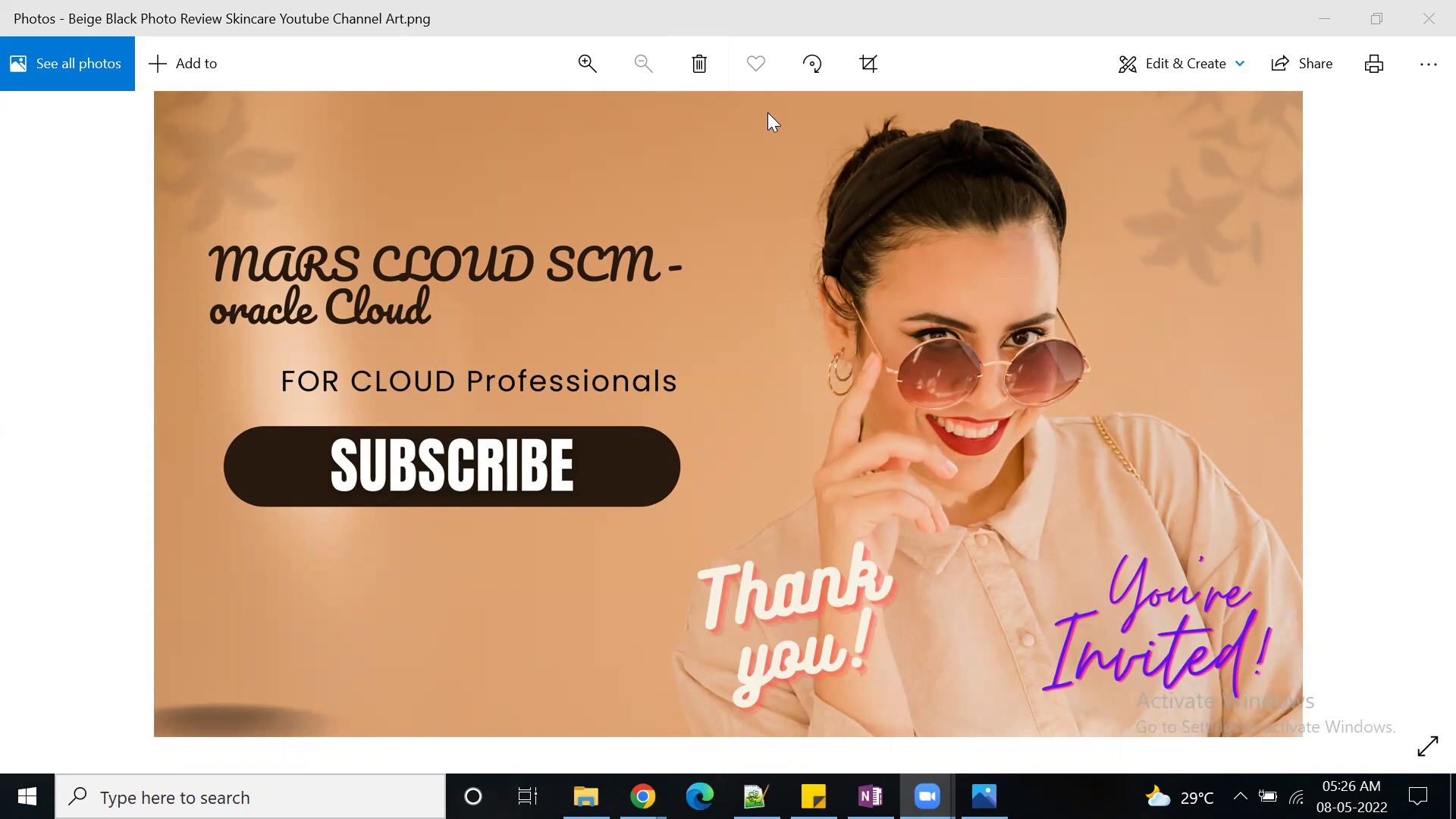
# Step: Switch to OneNote and review the touchless PO note's Configure Procurement Business Function task and its three required checkboxes
pyautogui.hotkey('alt', 'Tab')
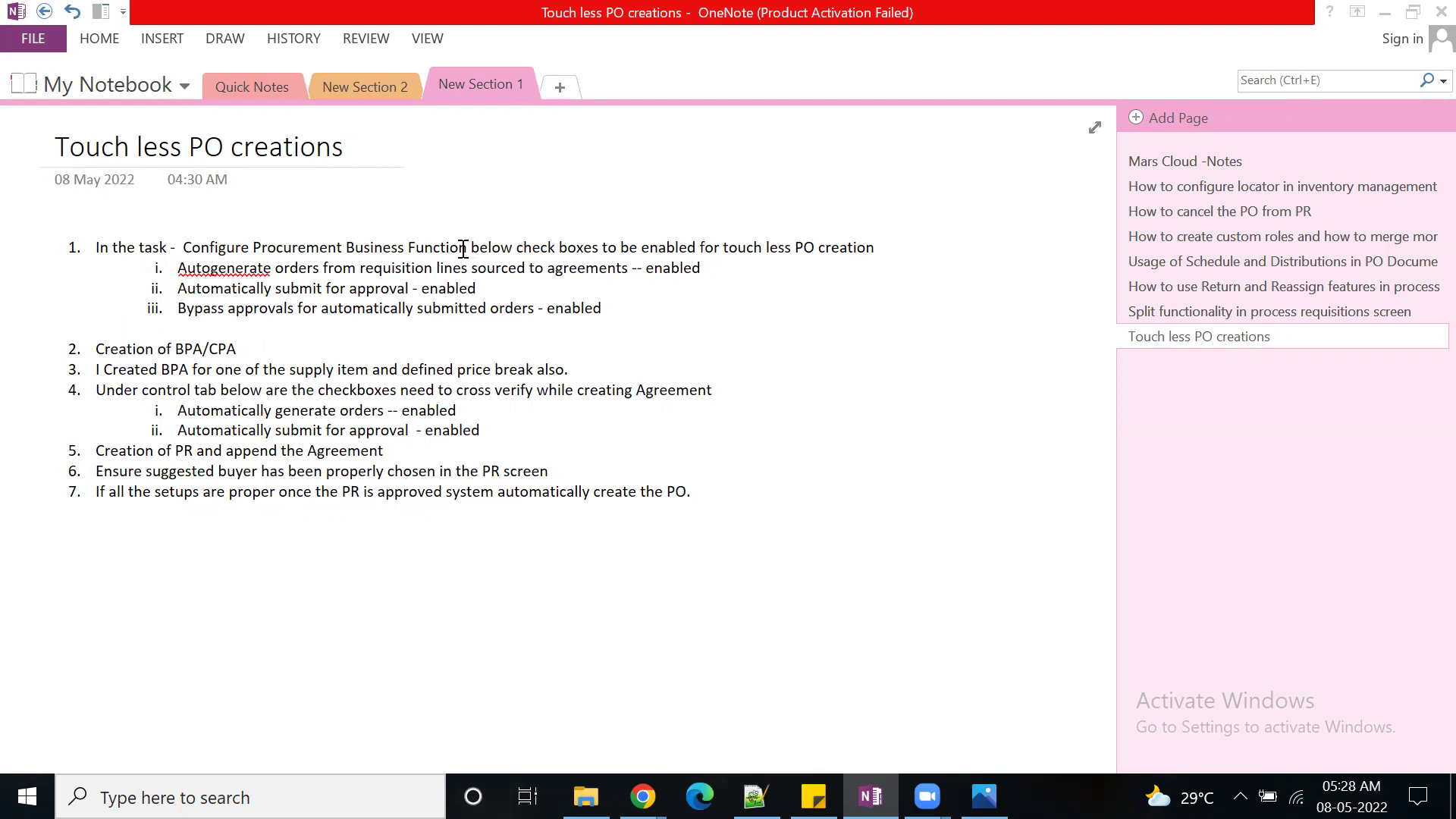
pyautogui.moveTo(470, 248); pyautogui.dragTo(179, 247)
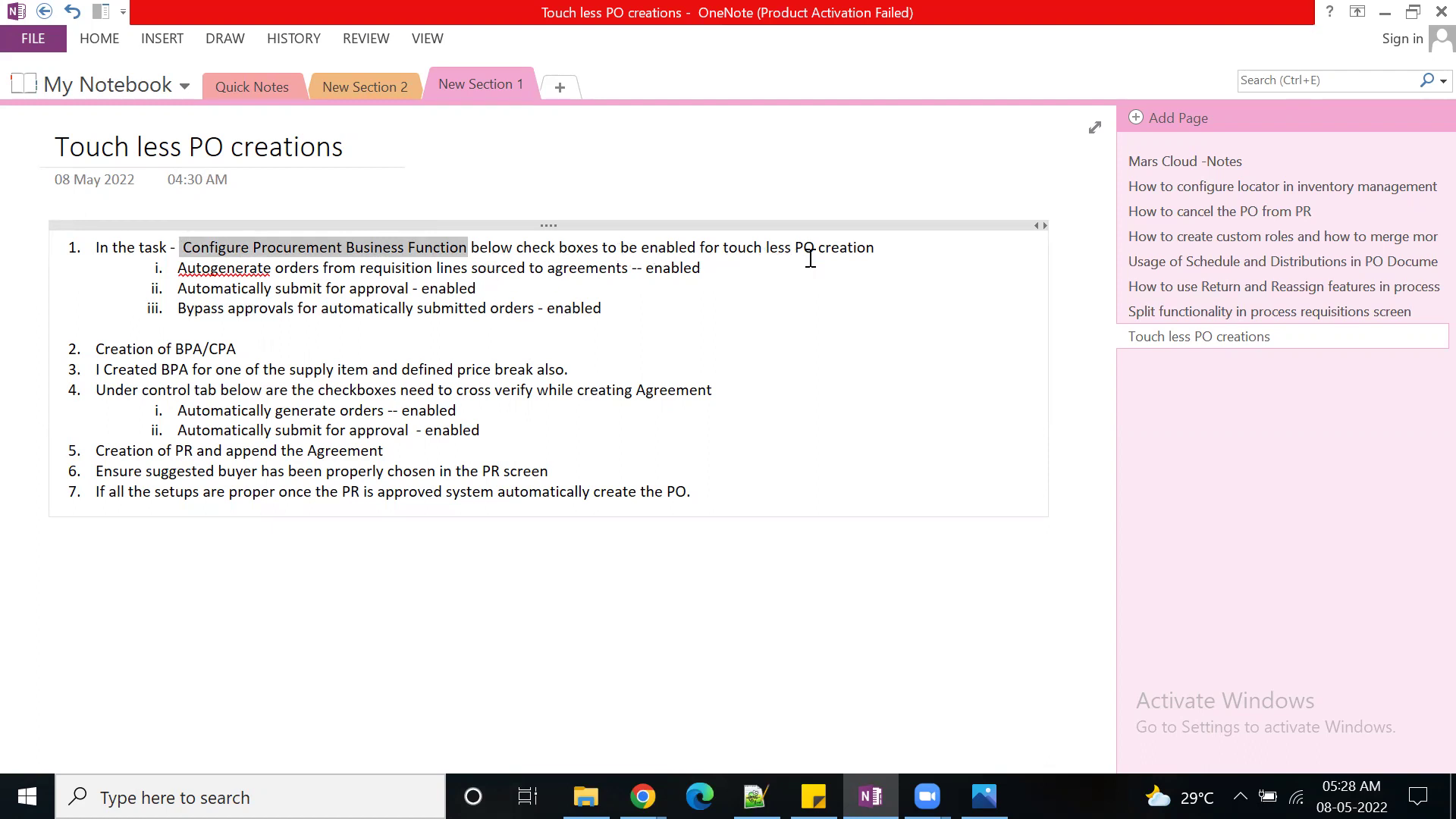
pyautogui.moveTo(878, 248); pyautogui.dragTo(753, 251)
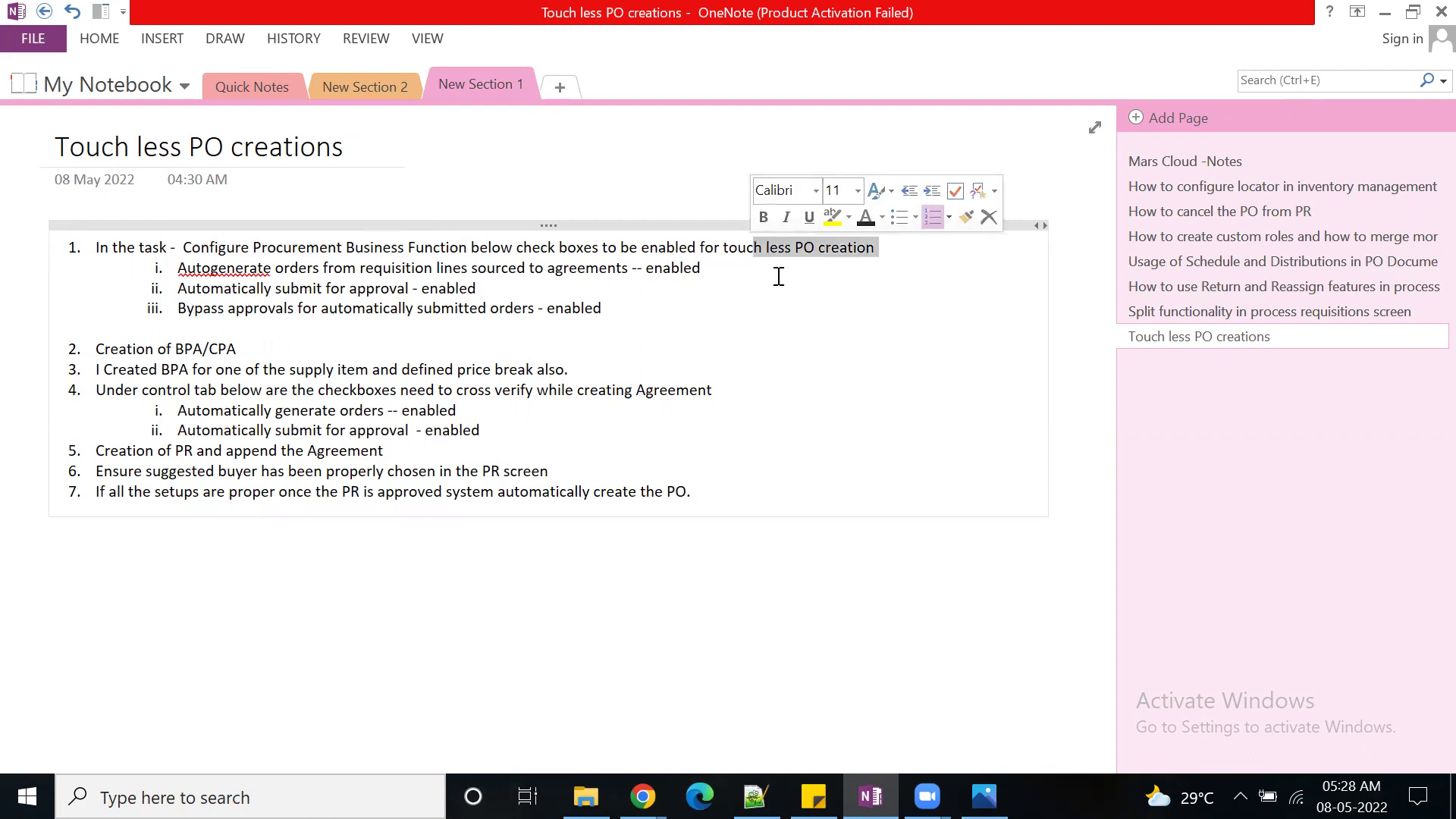
pyautogui.moveTo(186, 247); pyautogui.dragTo(463, 248)
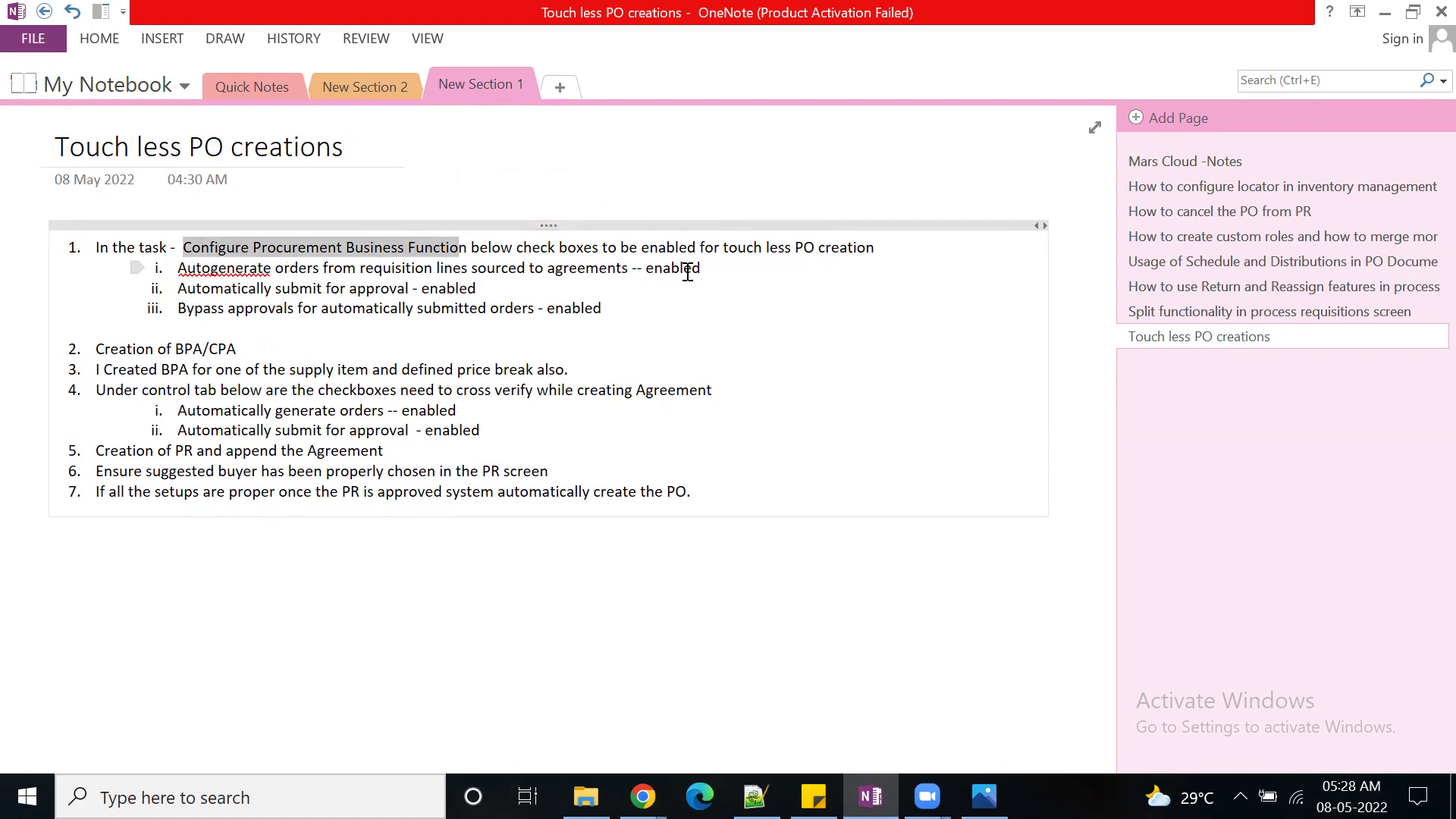
pyautogui.doubleClick(687, 270)
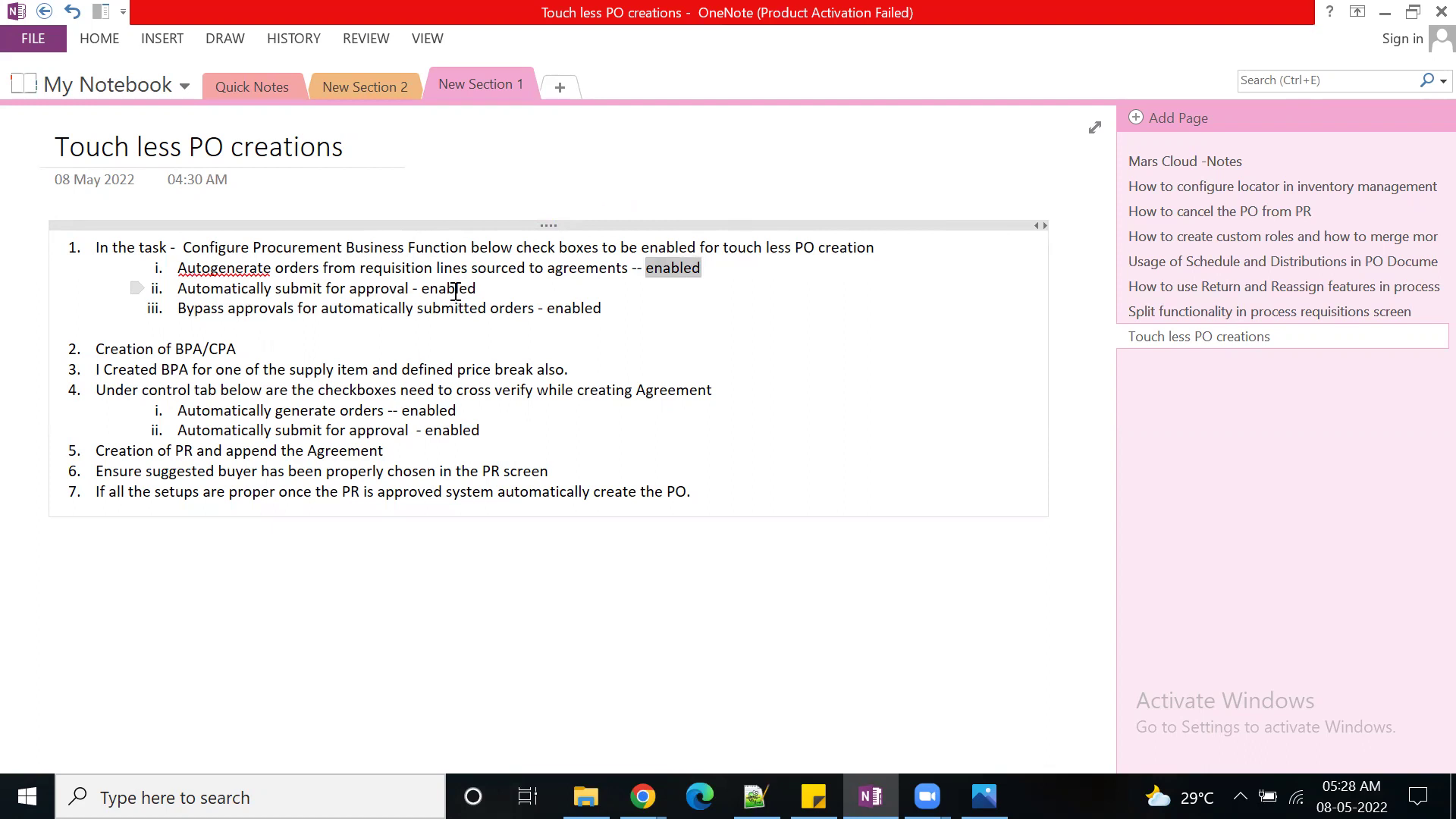
pyautogui.doubleClick(456, 290)
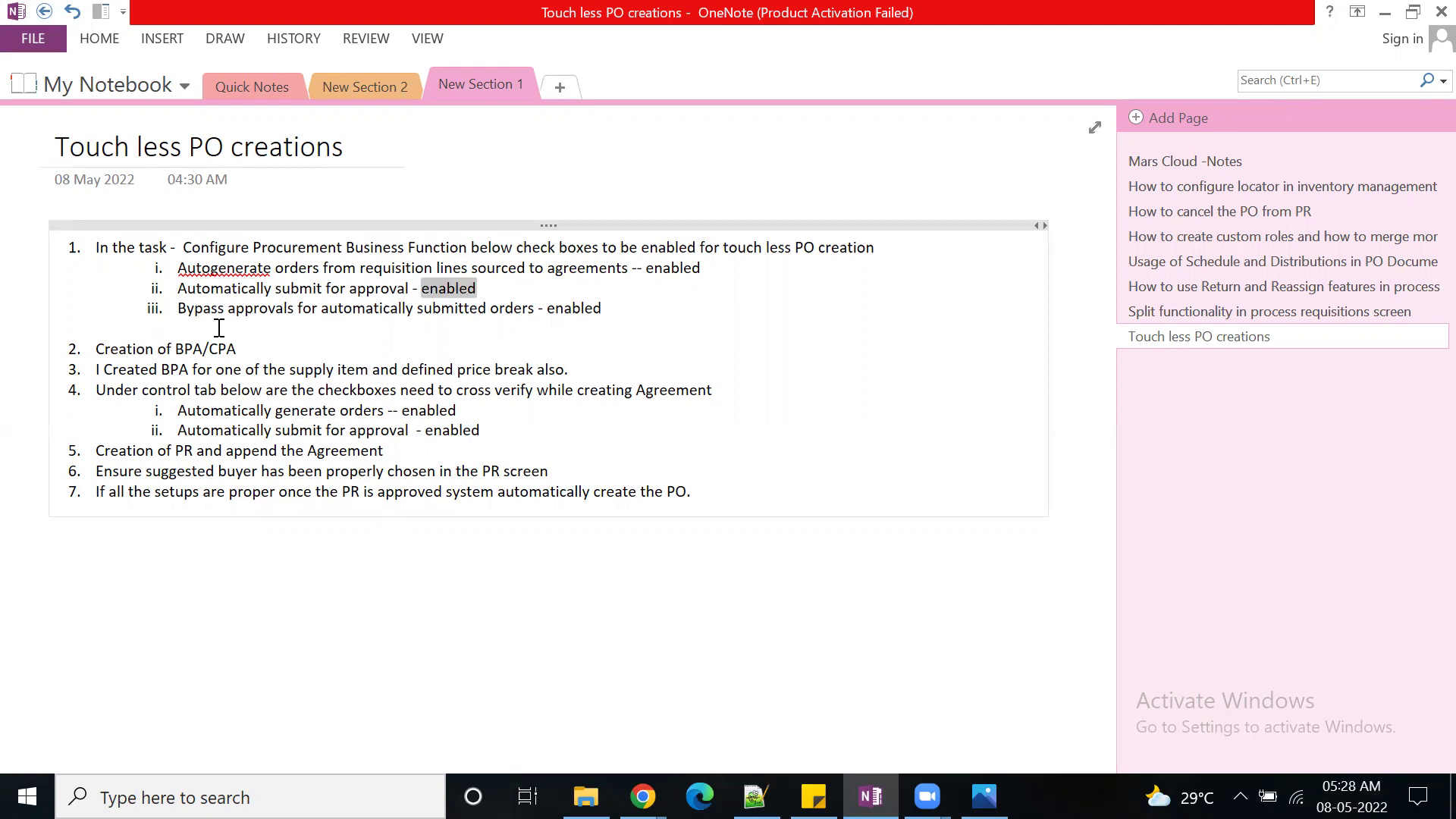
pyautogui.moveTo(613, 310); pyautogui.dragTo(177, 310)
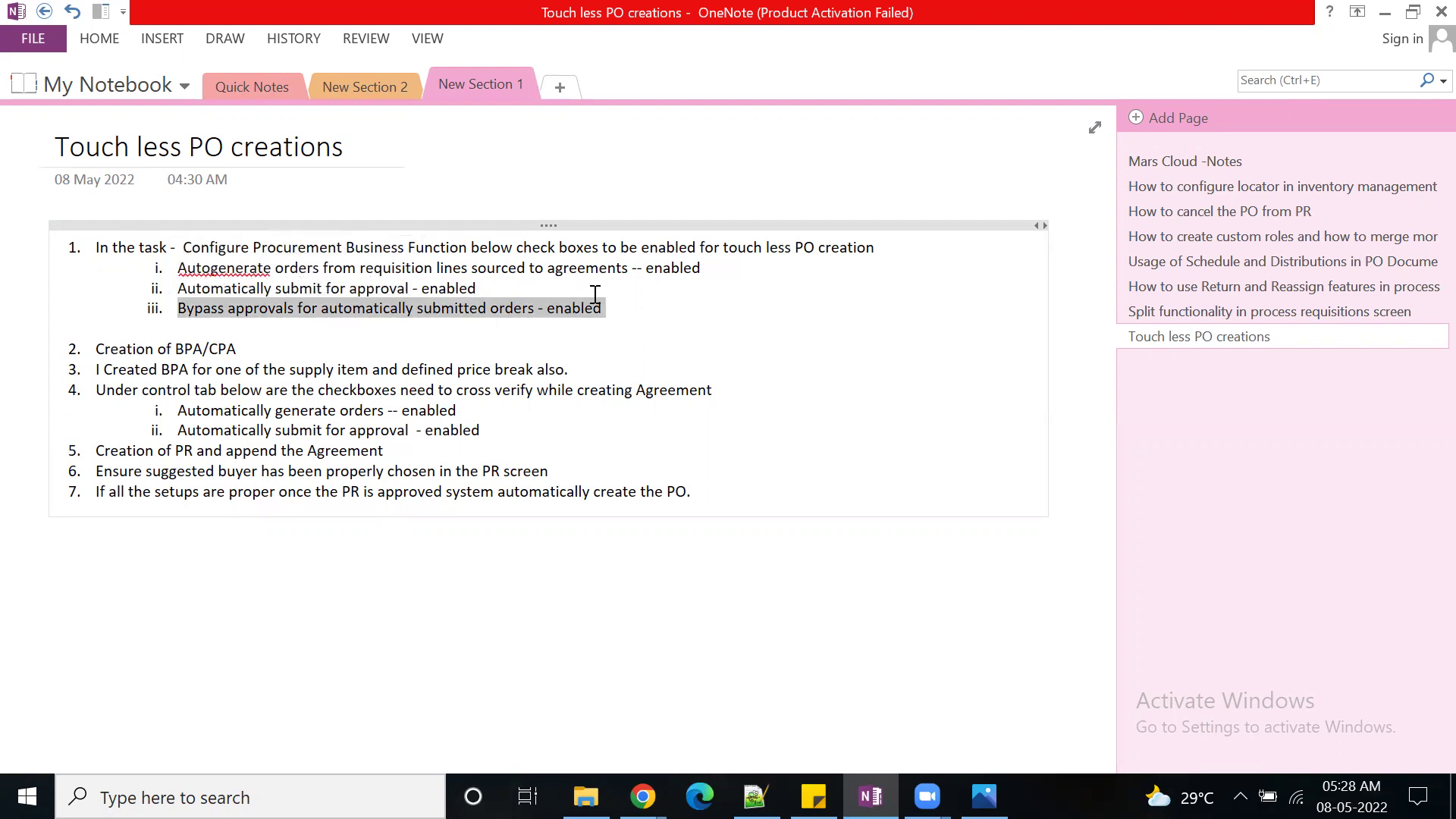
pyautogui.moveTo(616, 311); pyautogui.dragTo(219, 311)
pyautogui.click(663, 316)
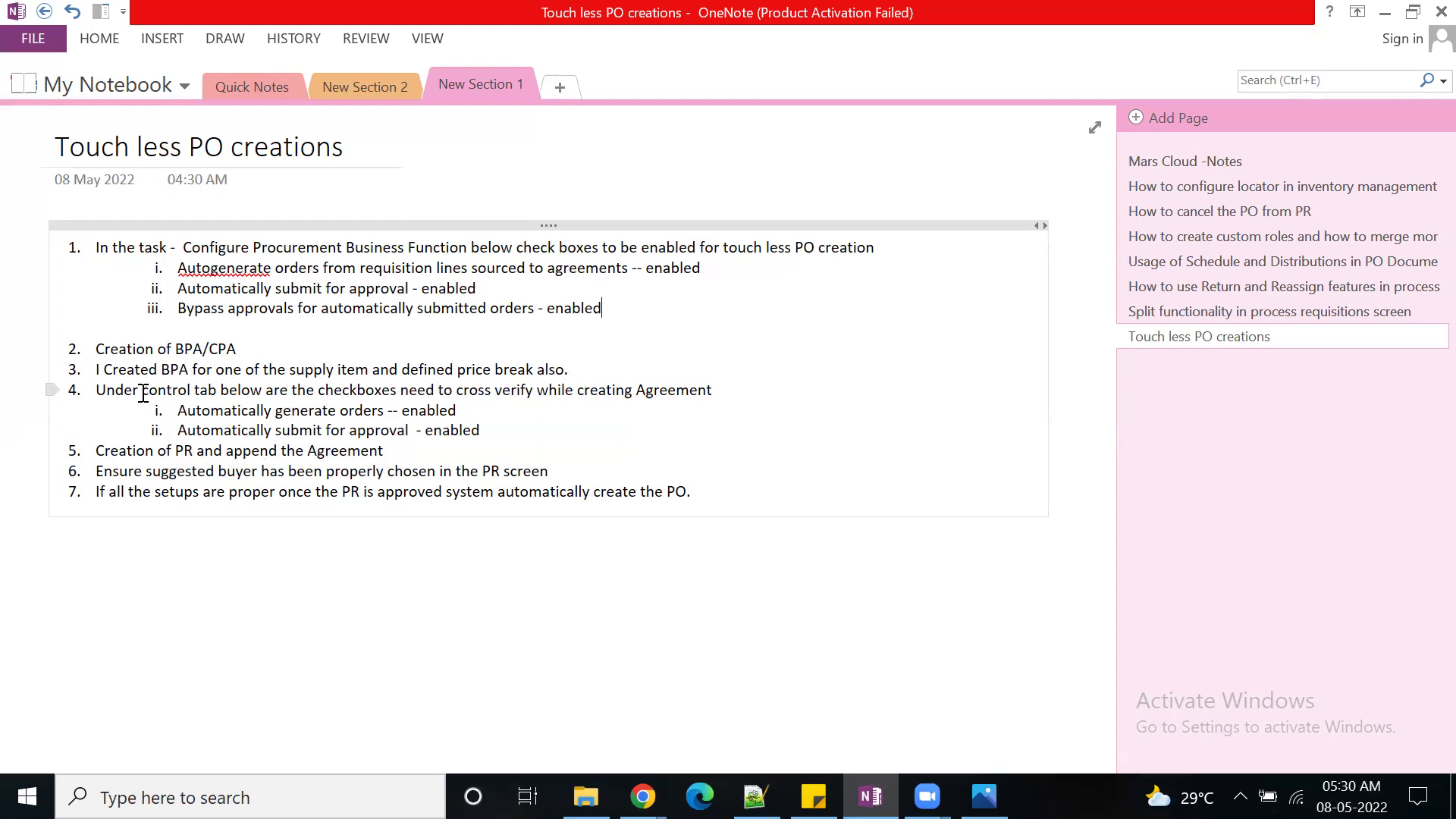
# Step: Review the note's agreement control checkboxes, the suggested buyer requirement and the closing item on automatic PO creation
pyautogui.moveTo(480, 430); pyautogui.dragTo(180, 413)
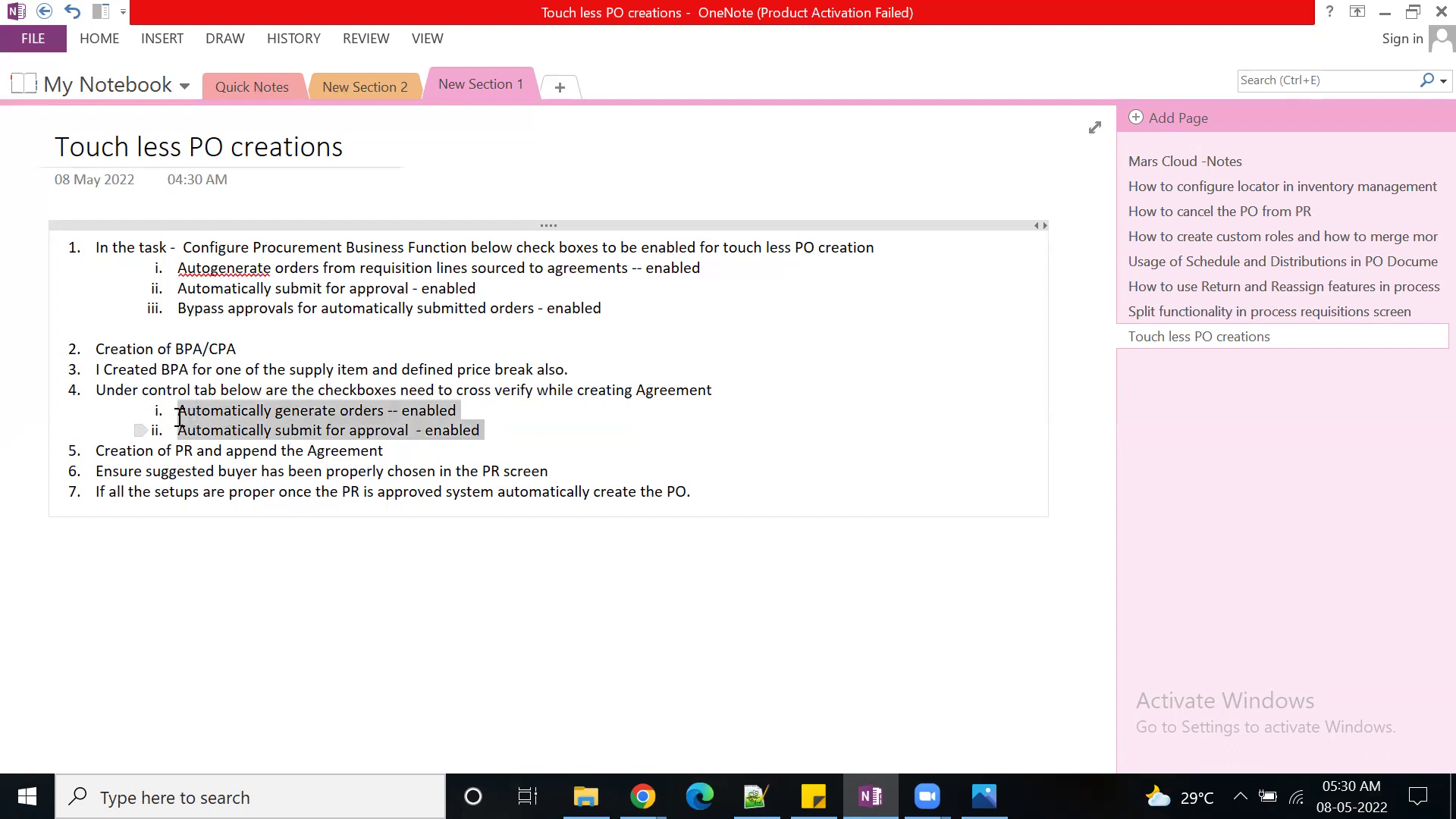
pyautogui.click(548, 440)
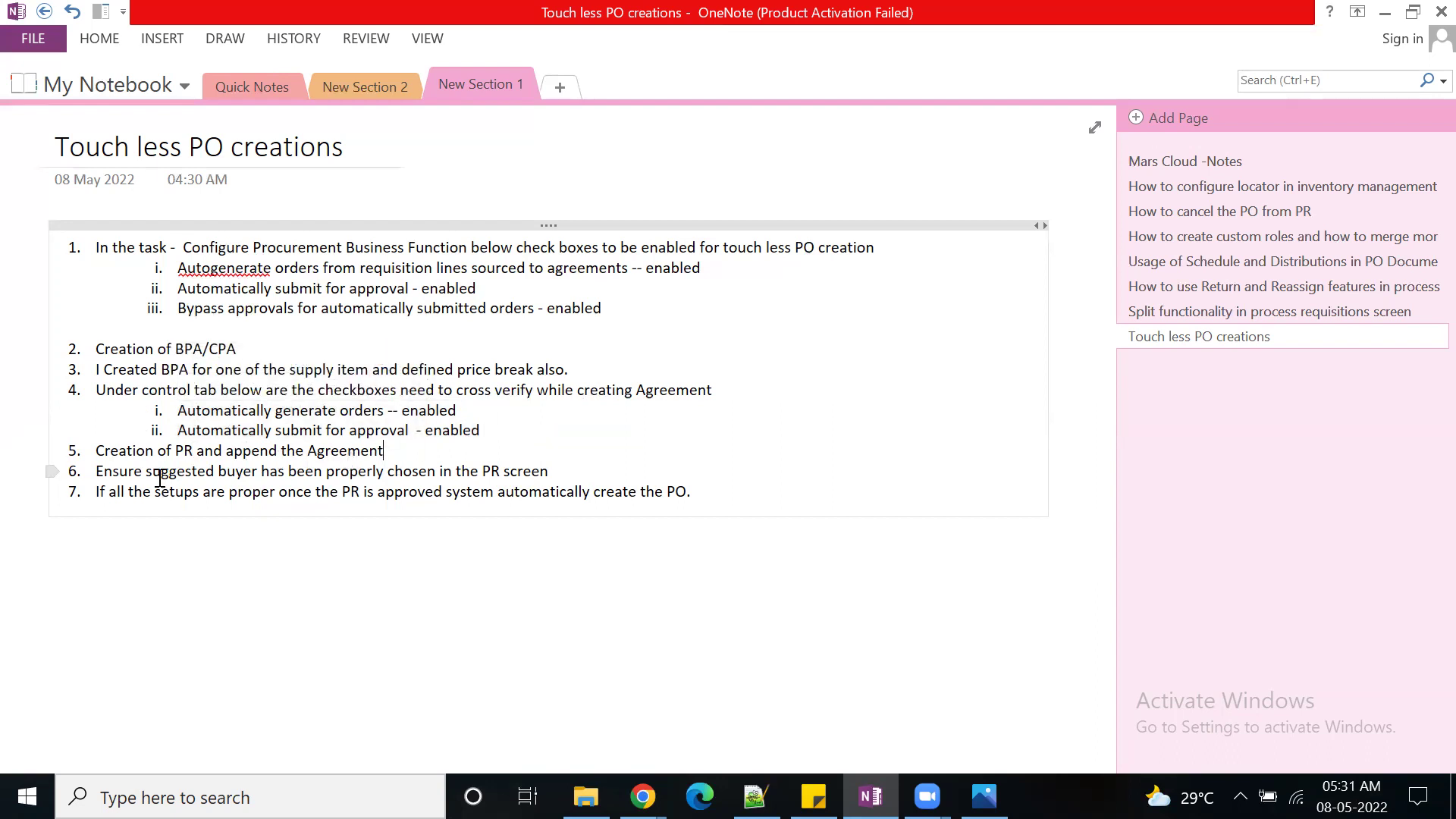
pyautogui.doubleClick(121, 472)
pyautogui.moveTo(160, 477); pyautogui.dragTo(253, 484)
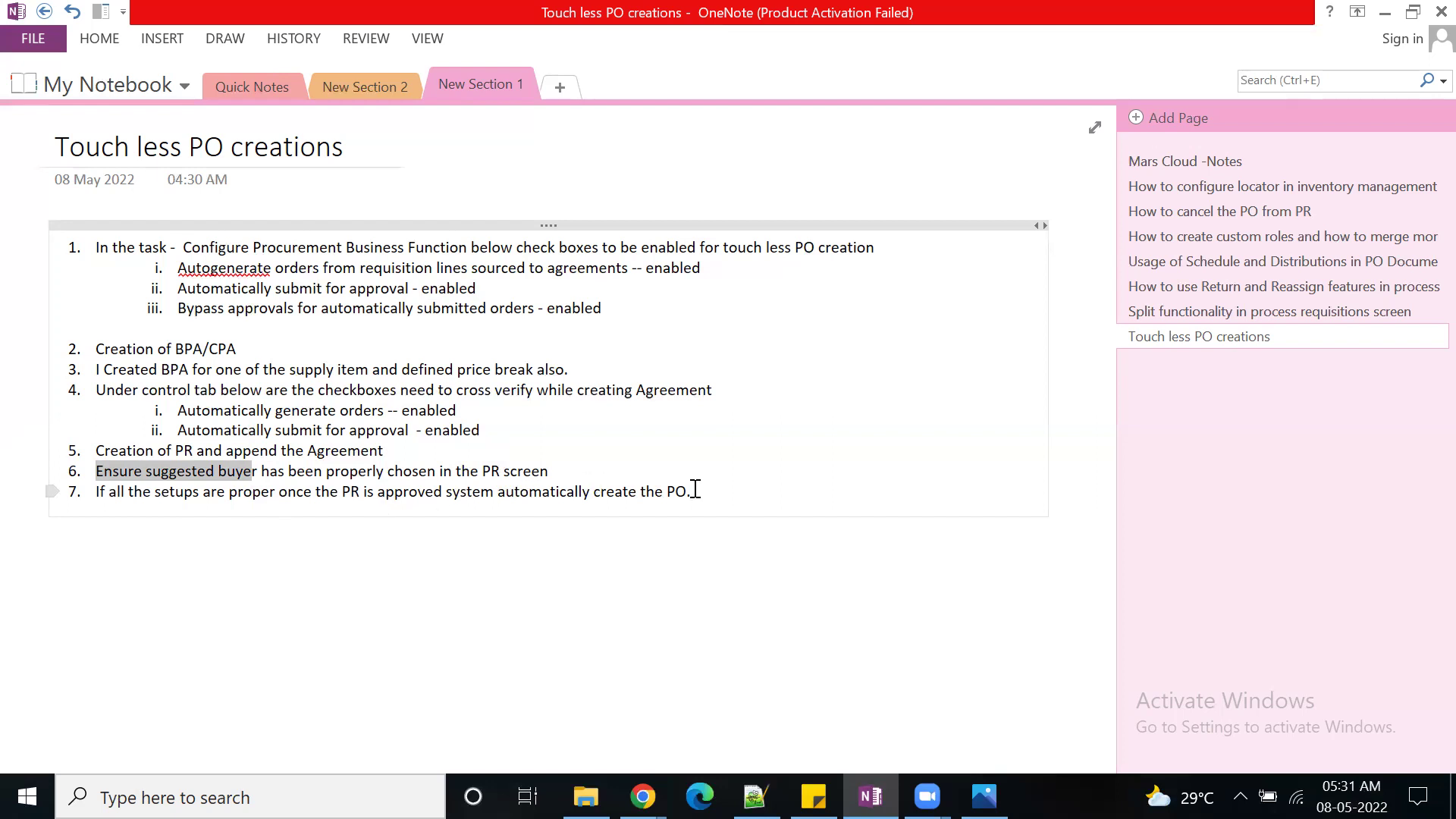
pyautogui.moveTo(692, 492); pyautogui.dragTo(68, 241)
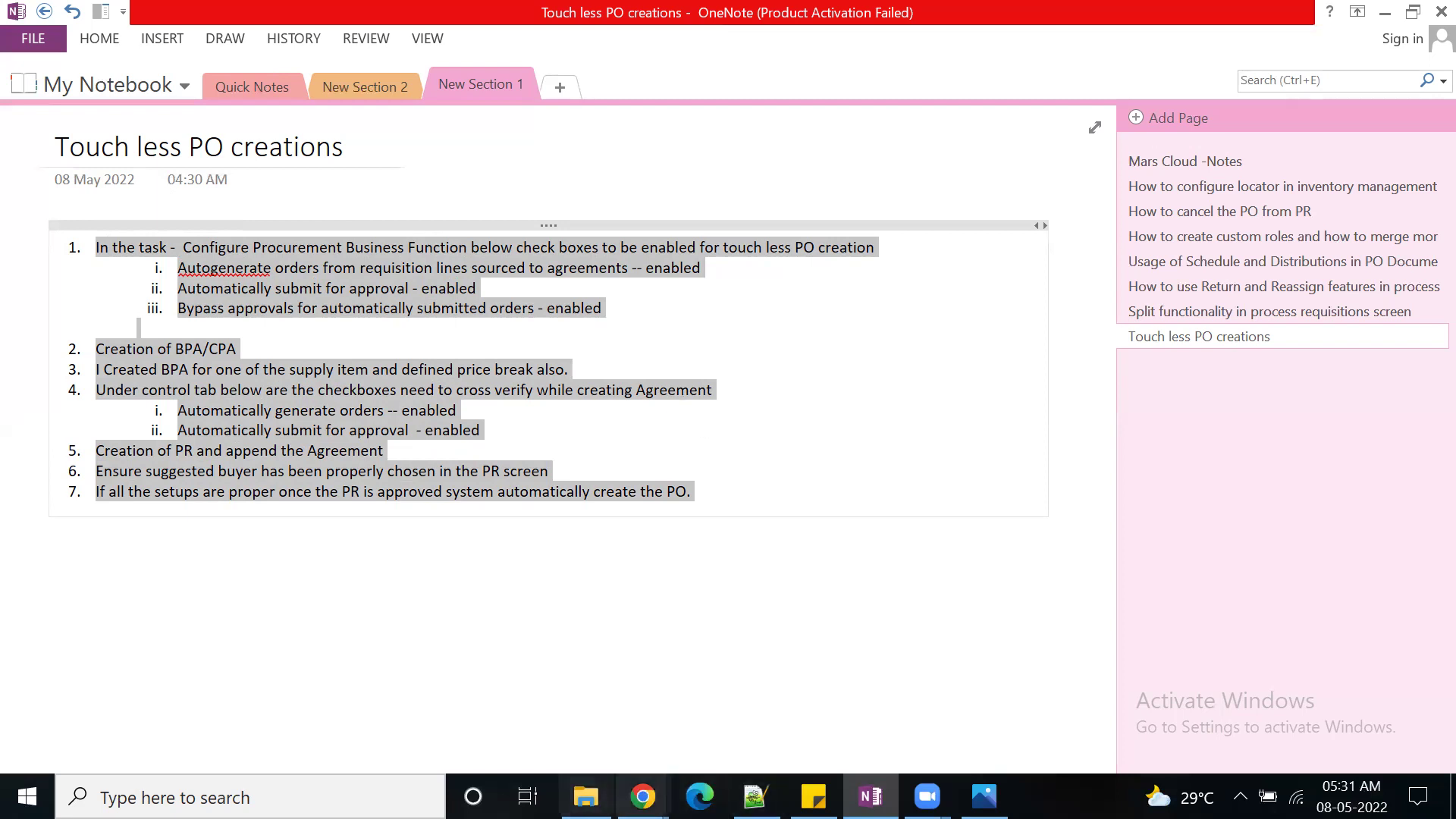
# Step: Switch to Oracle Fusion in Chrome, return to its home page and open Setup and Maintenance with the assistant chat collapsed
pyautogui.moveTo(643, 796)
pyautogui.click(541, 745)
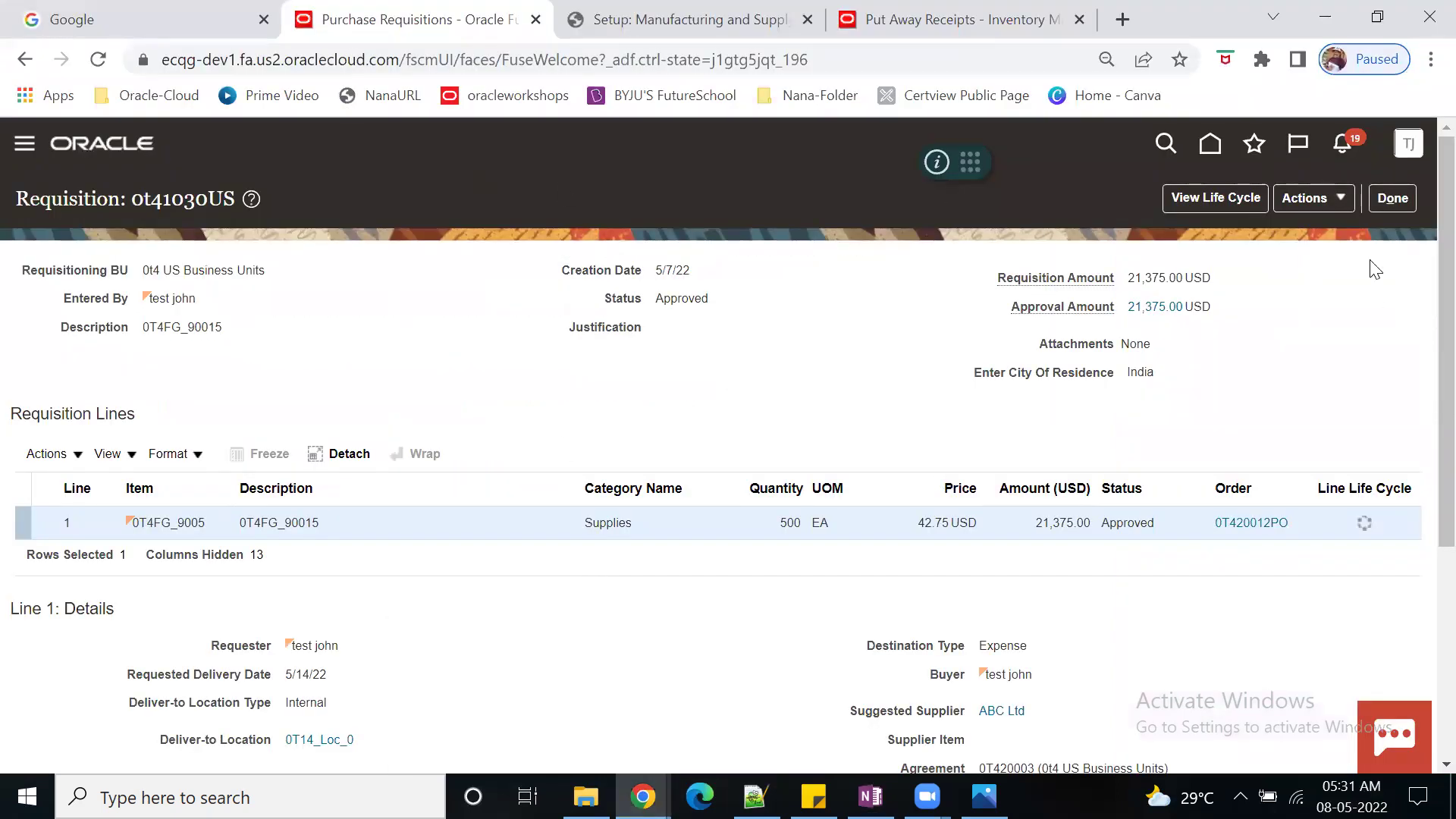
pyautogui.click(1207, 150)
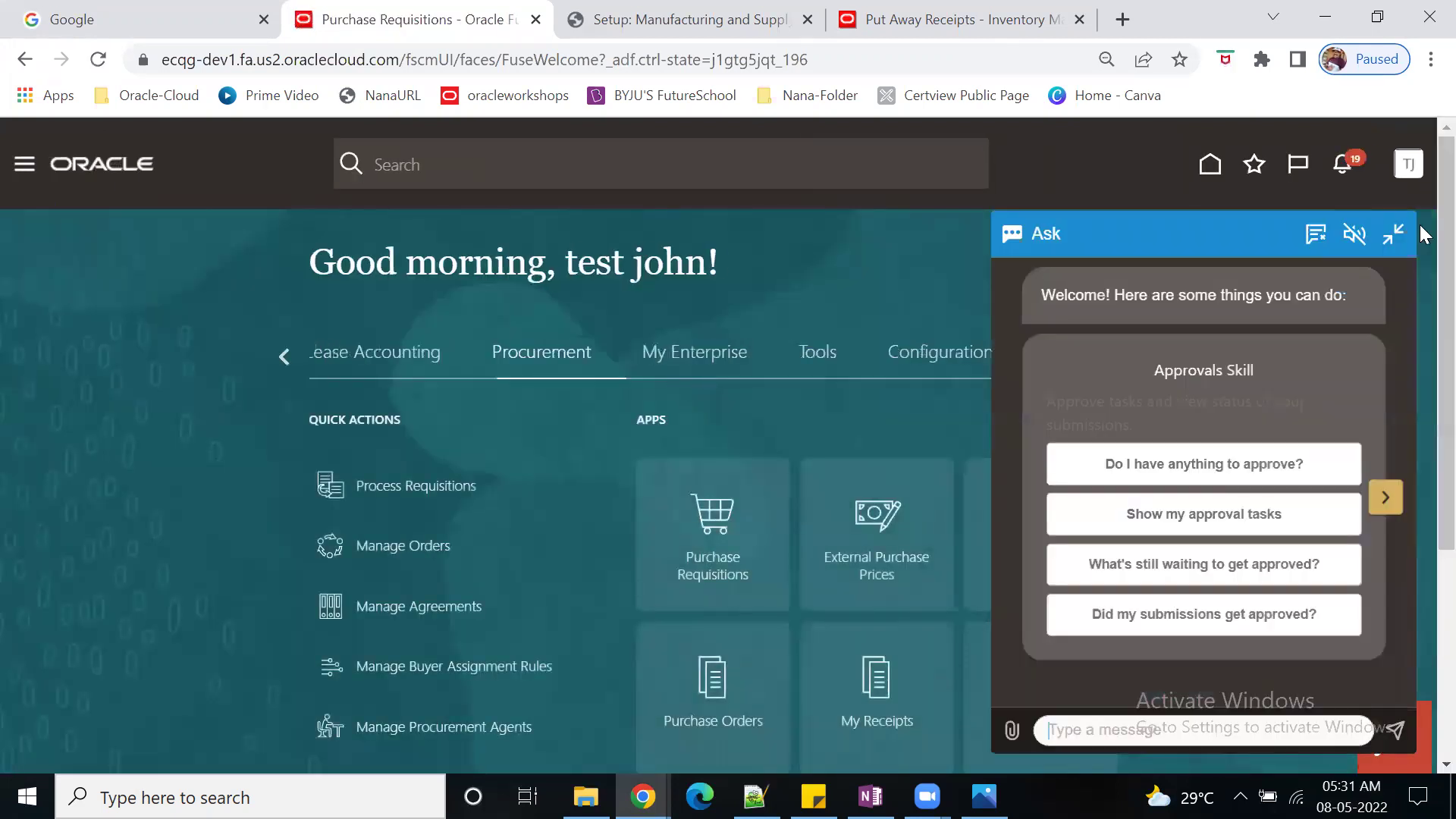
pyautogui.click(1393, 202)
pyautogui.click(1409, 165)
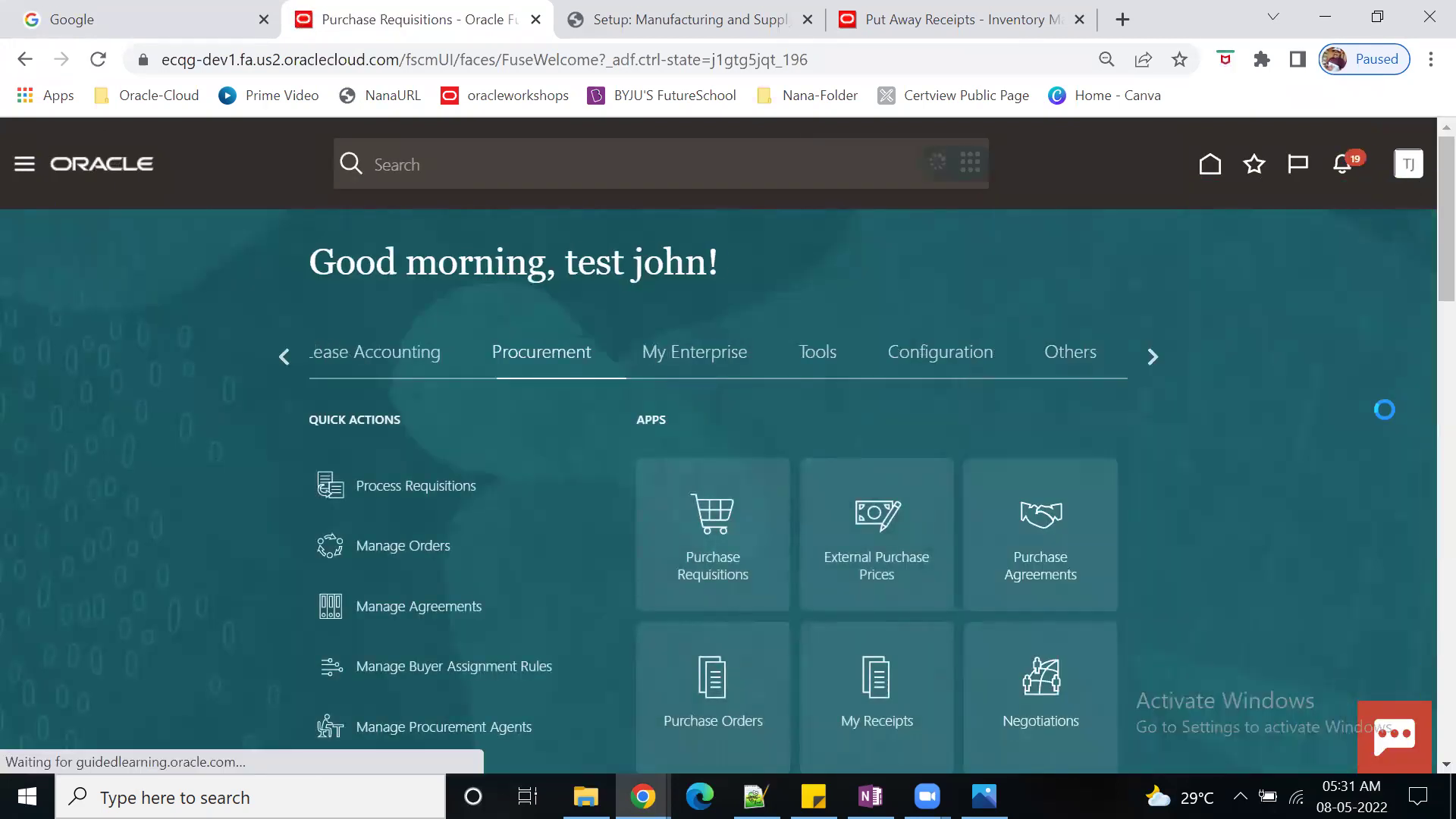
pyautogui.click(1096, 472)
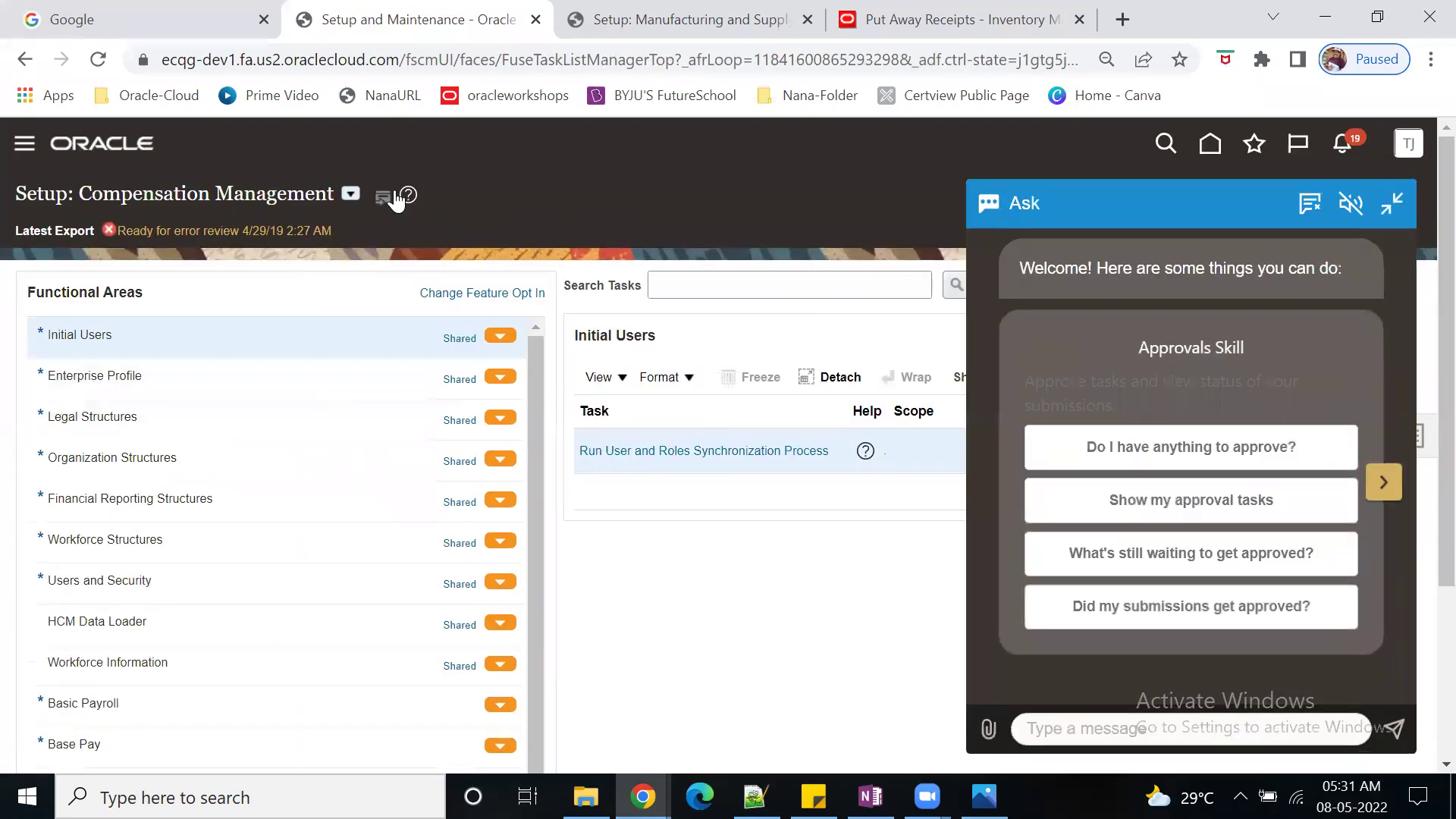
pyautogui.click(1387, 209)
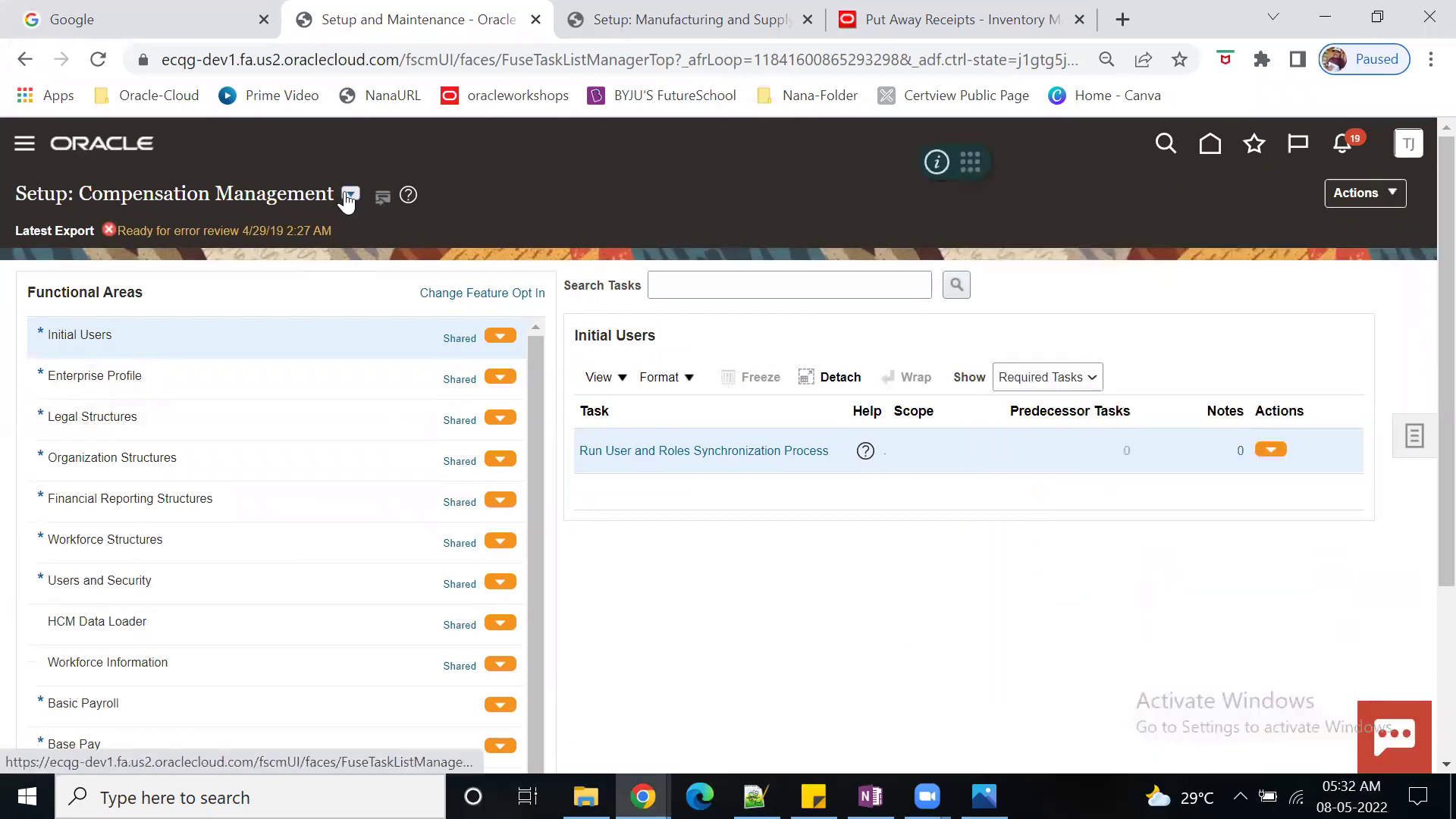
# Step: Change the setup offering to Procurement and collapse the assistant chat
pyautogui.click(351, 194)
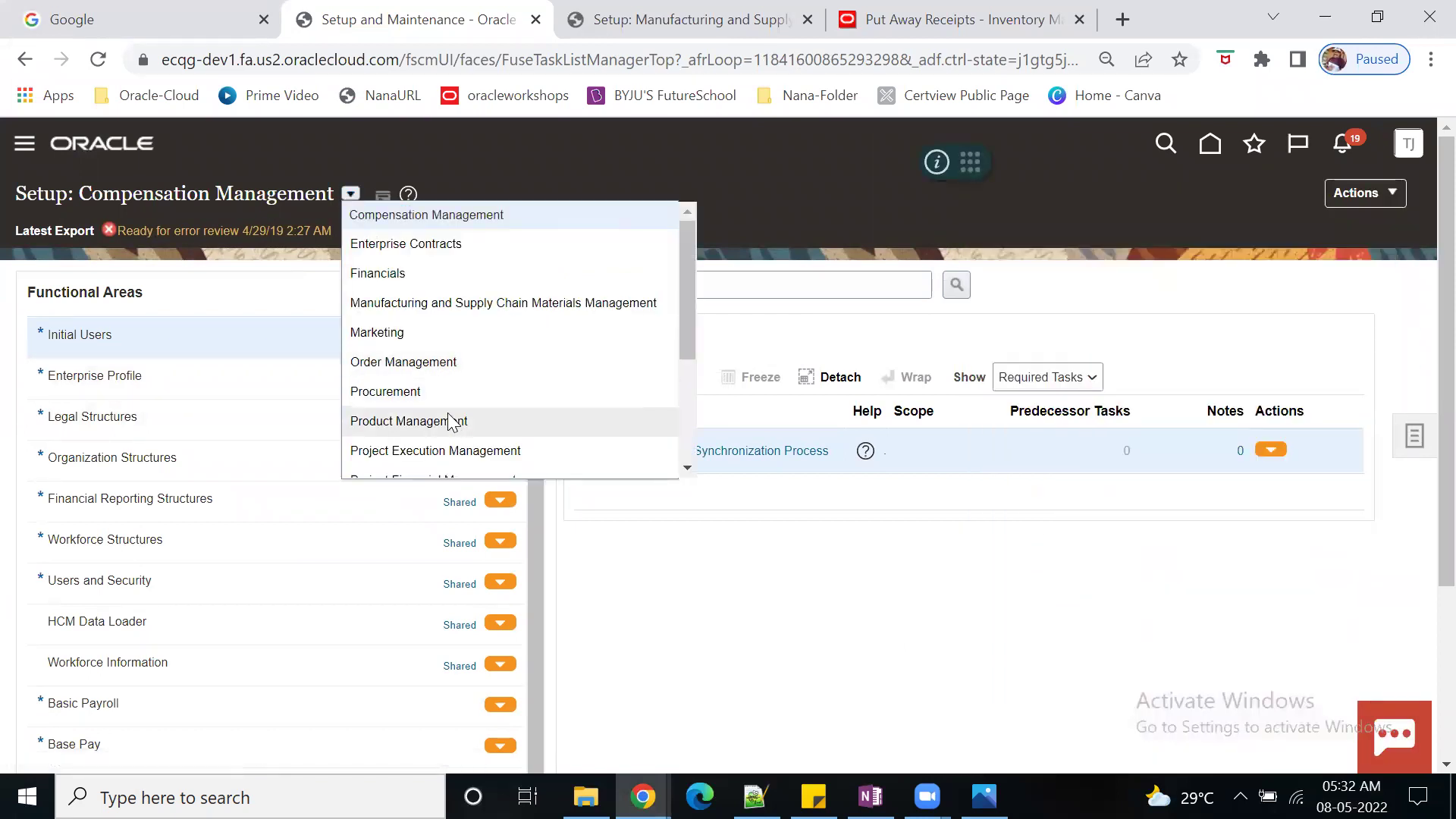
pyautogui.click(402, 391)
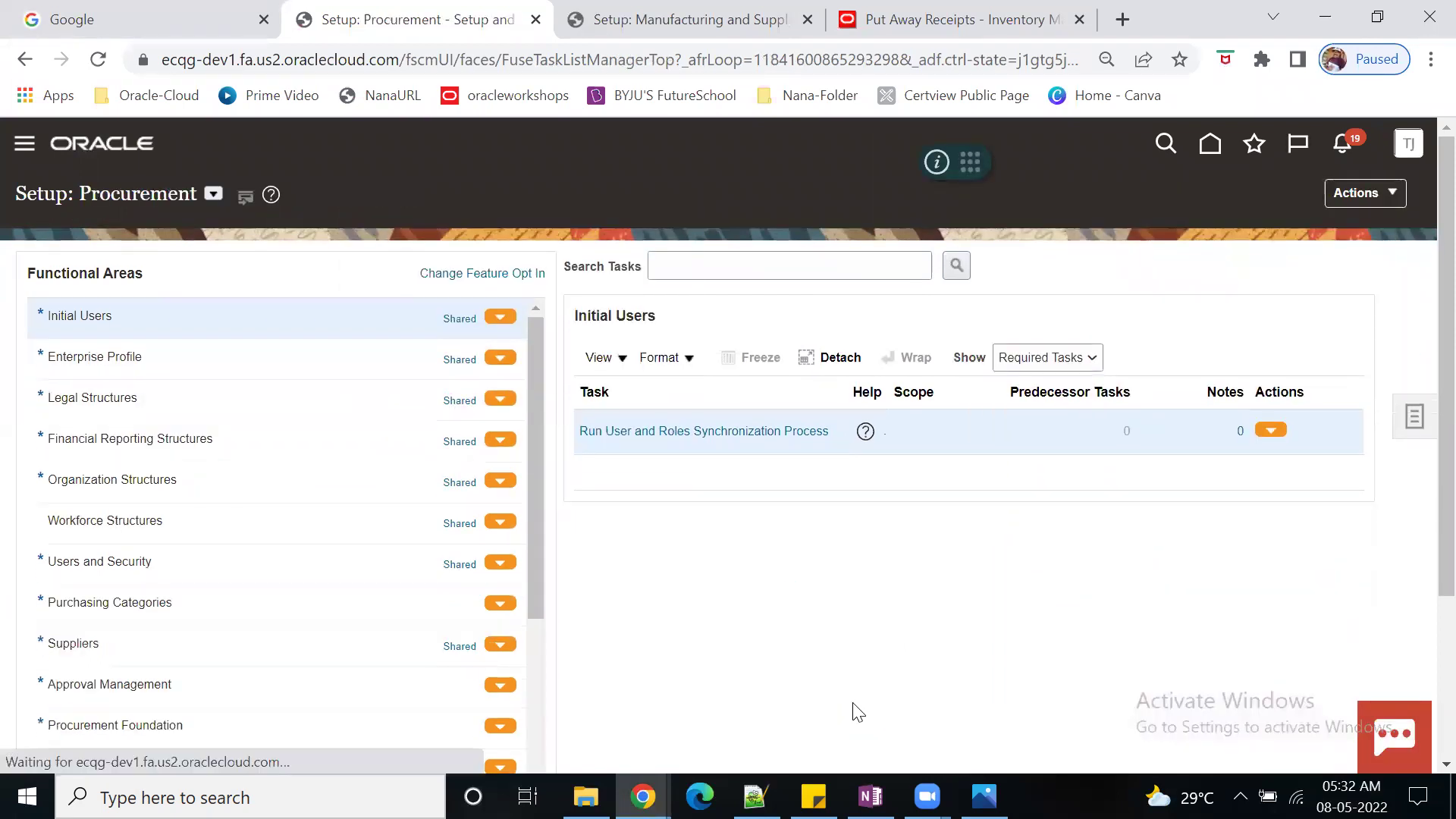
pyautogui.click(1392, 203)
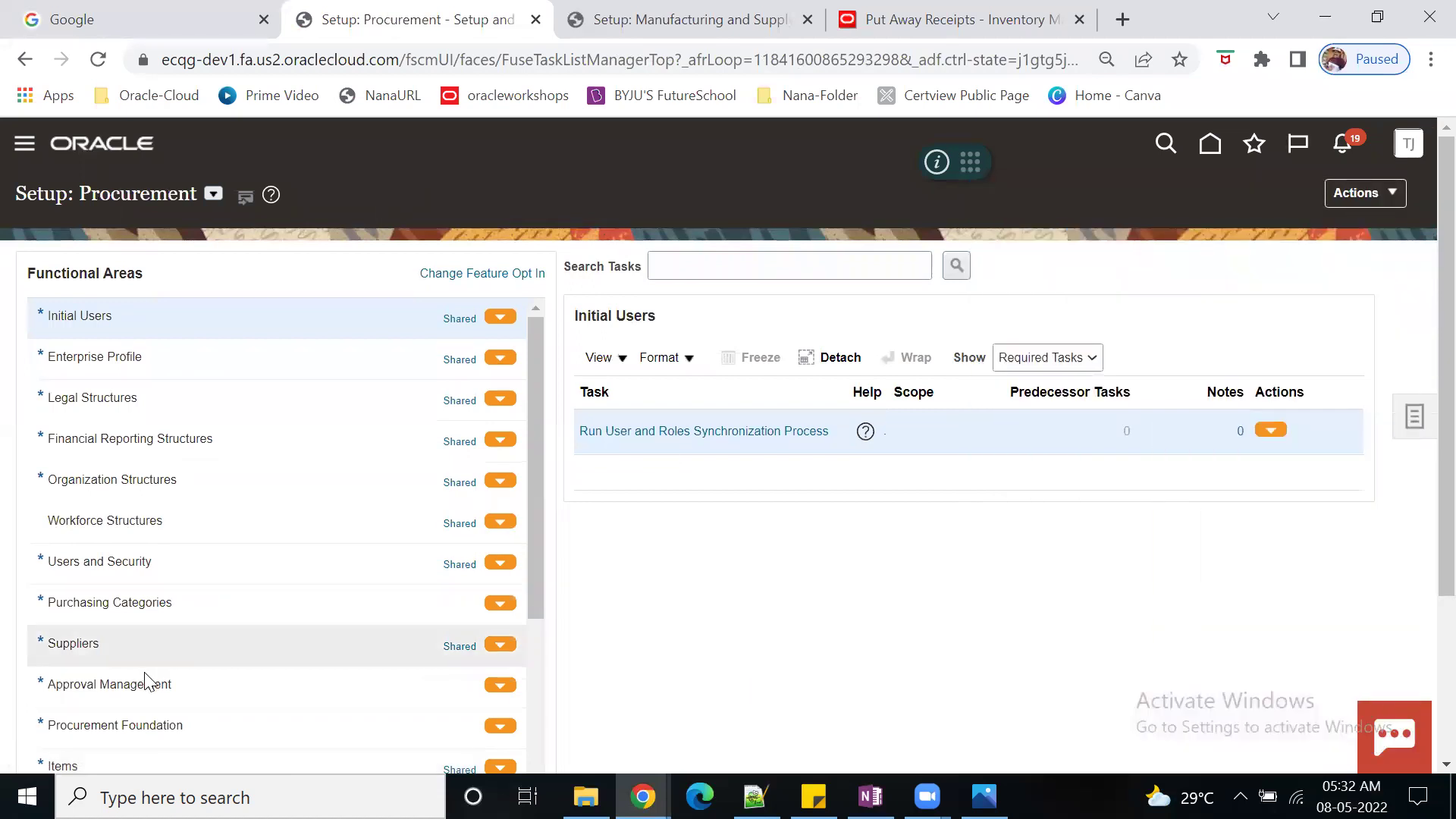
# Step: Open the Configure Procurement Business Function task under Procurement Foundation for the procurement BU 0t4 US Business Units
pyautogui.click(142, 599)
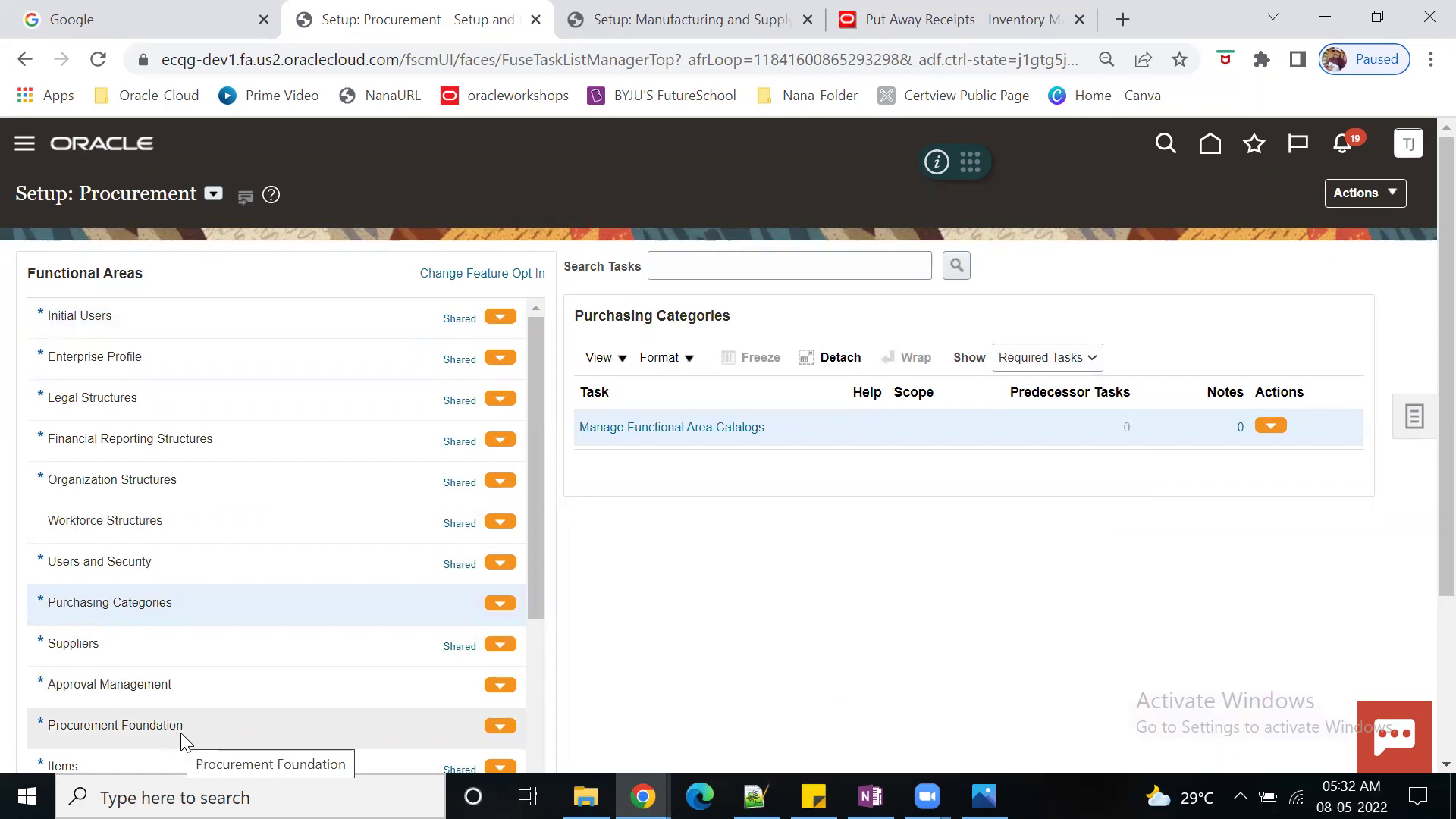
pyautogui.scroll(-3, 180, 733)
pyautogui.click(176, 610)
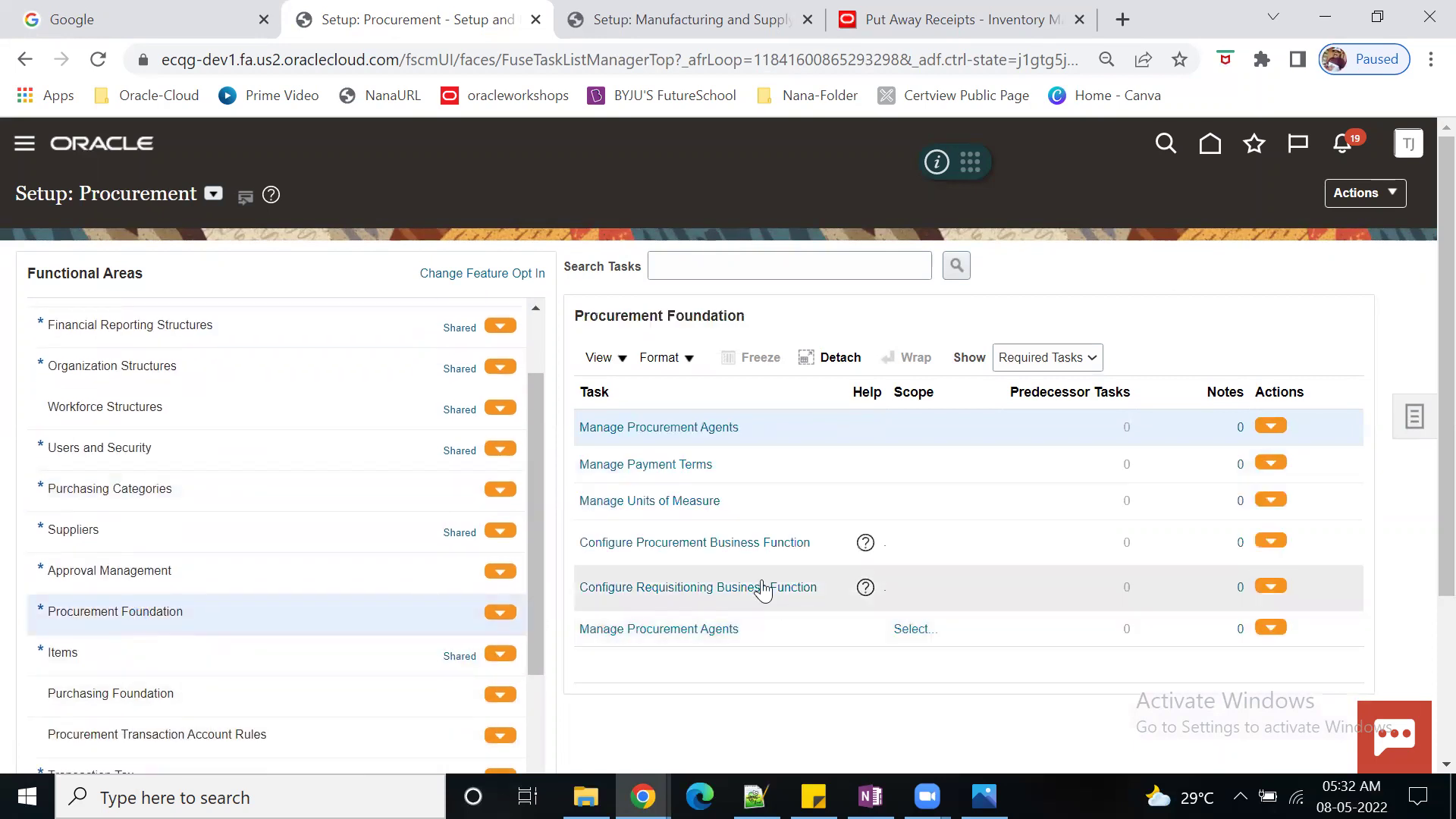
pyautogui.click(748, 543)
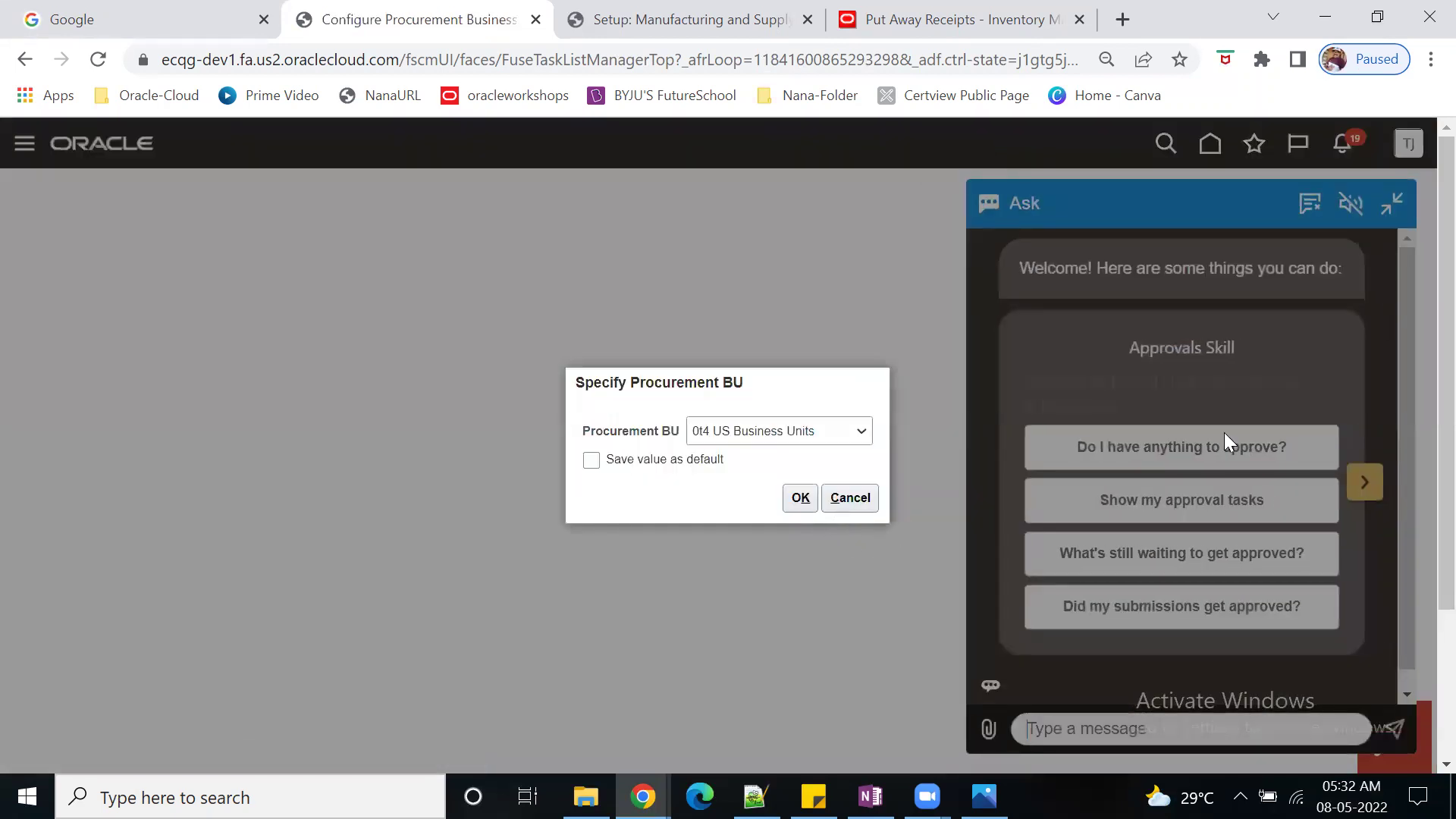
pyautogui.click(797, 498)
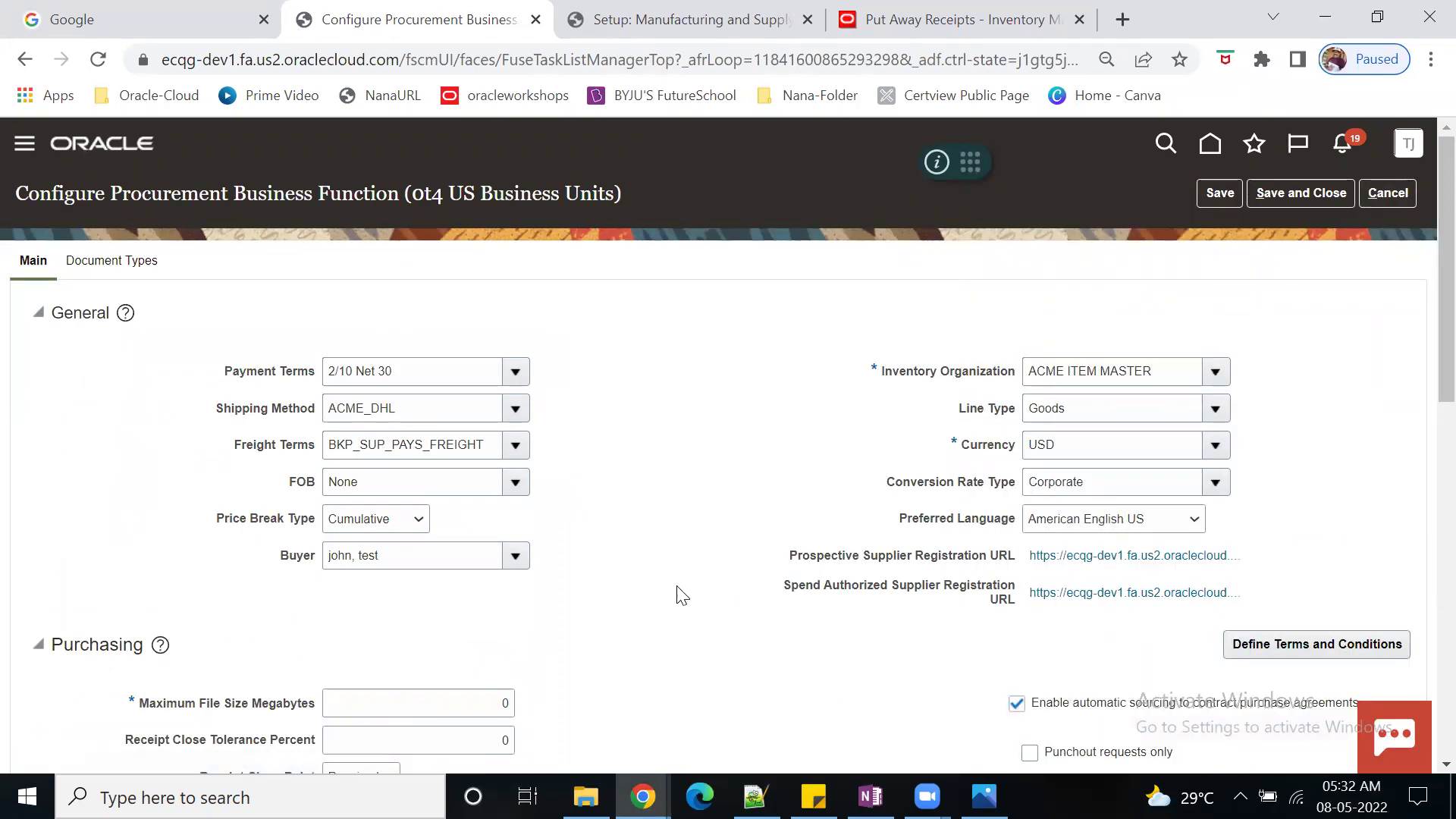
# Step: Examine the default buyer, price break type and Purchasing checkboxes for order autogeneration and approval, and leave the page without saving
pyautogui.doubleClick(299, 559)
pyautogui.click(427, 522)
pyautogui.click(709, 522)
pyautogui.scroll(-3, 648, 648)
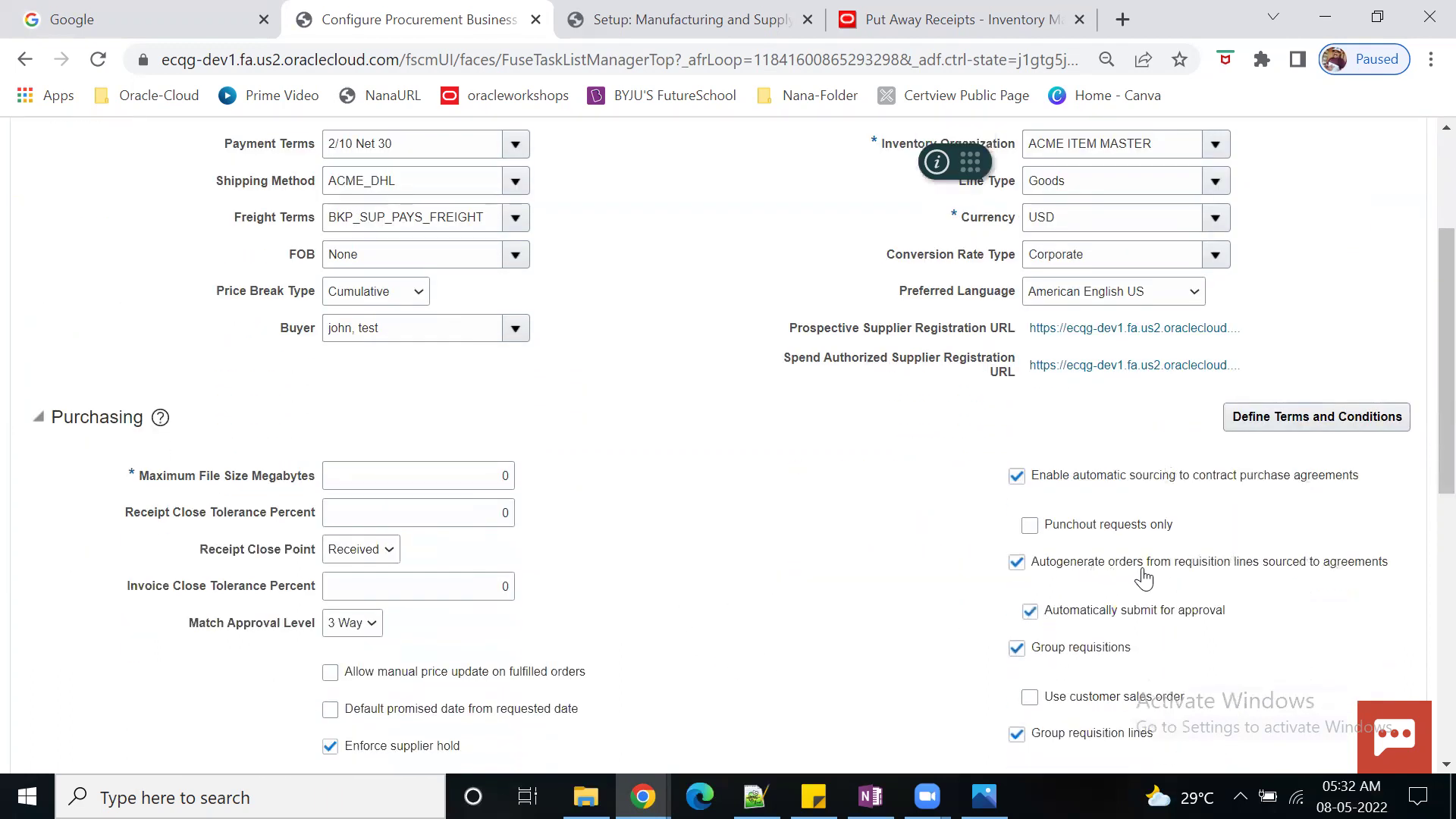
pyautogui.scroll(-3, 617, 658)
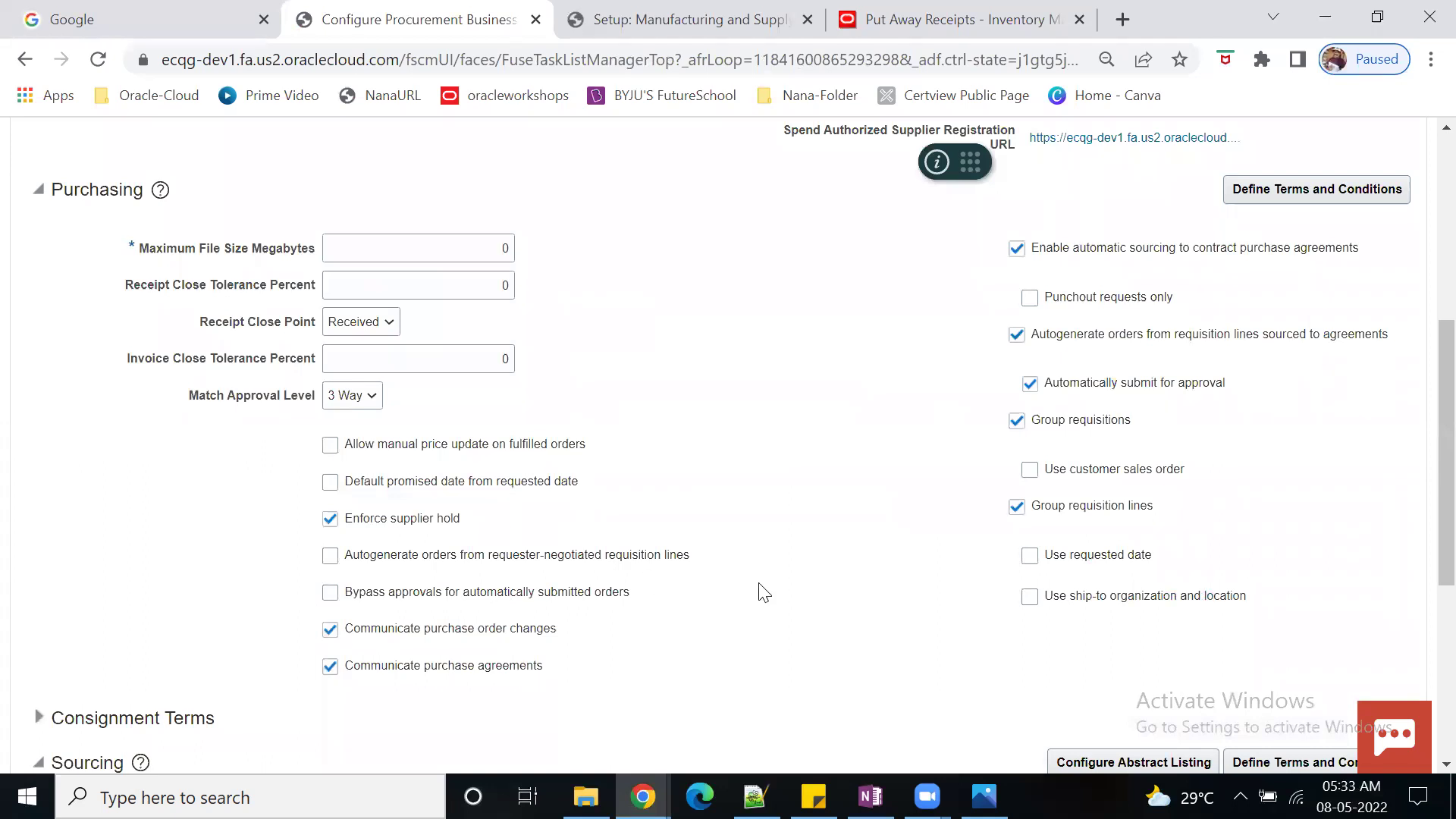
pyautogui.scroll(6, 810, 601)
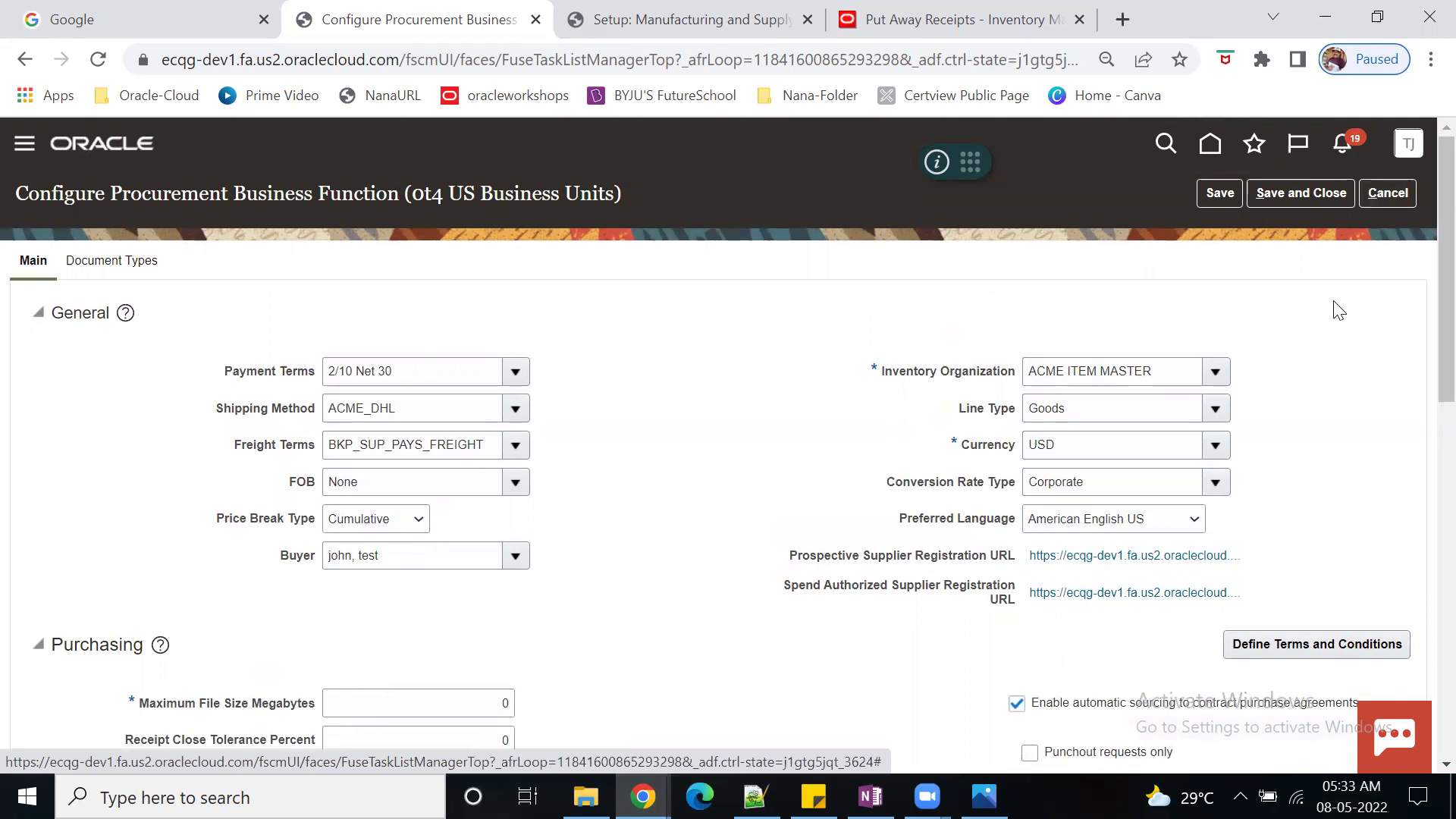
pyautogui.scroll(-5, 1333, 309)
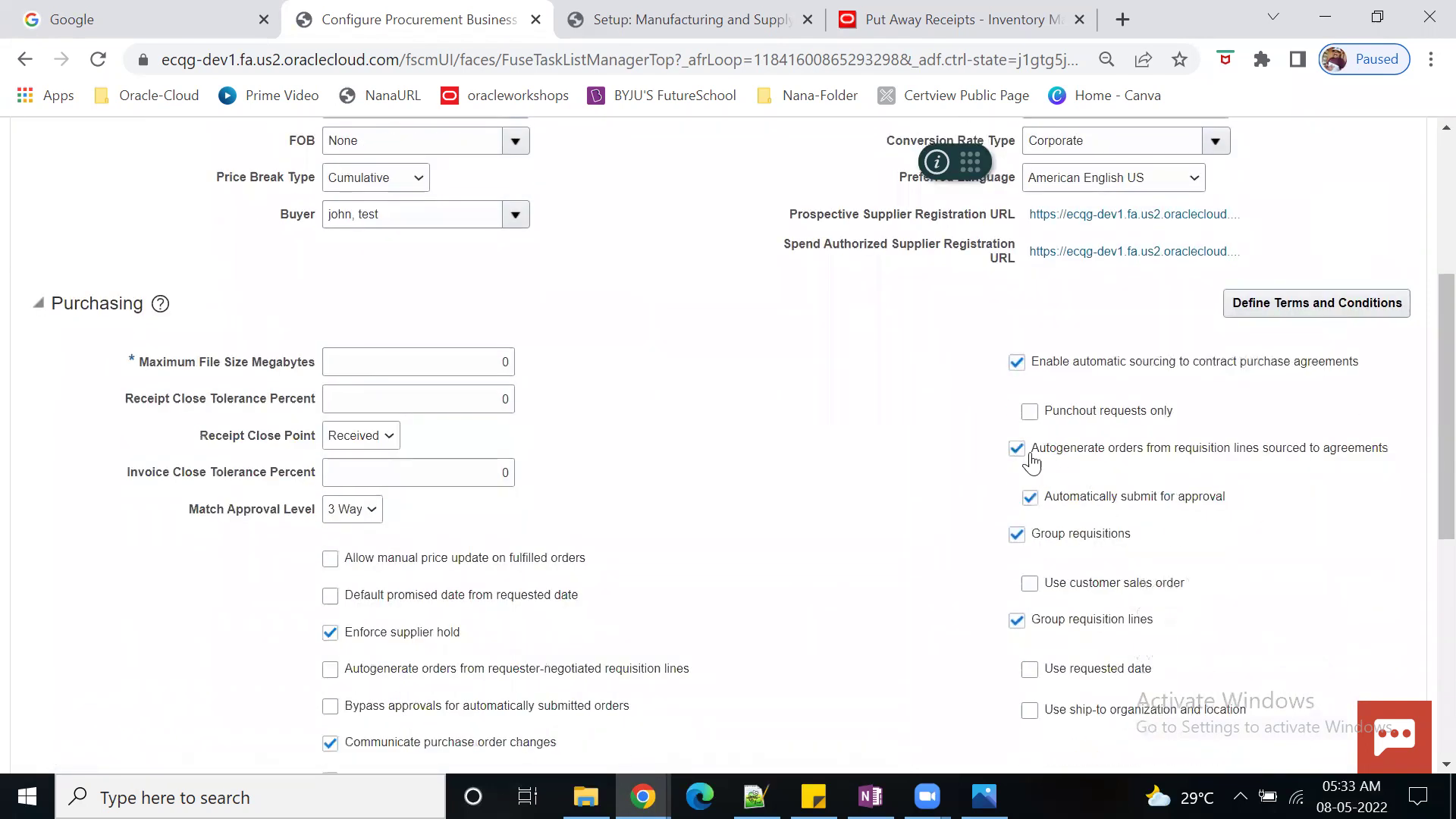
pyautogui.scroll(5, 1270, 501)
pyautogui.click(1388, 193)
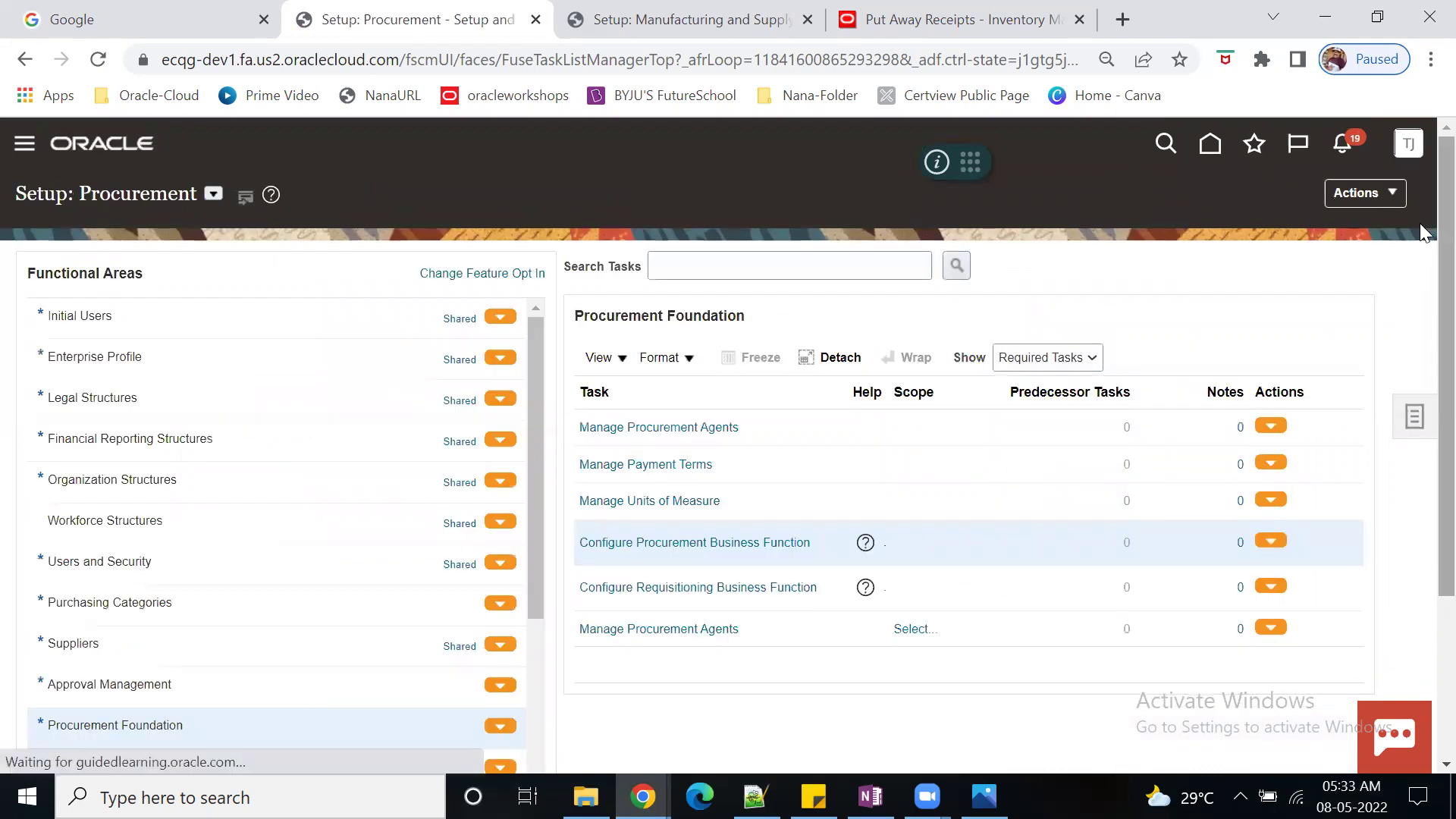
pyautogui.click(1394, 204)
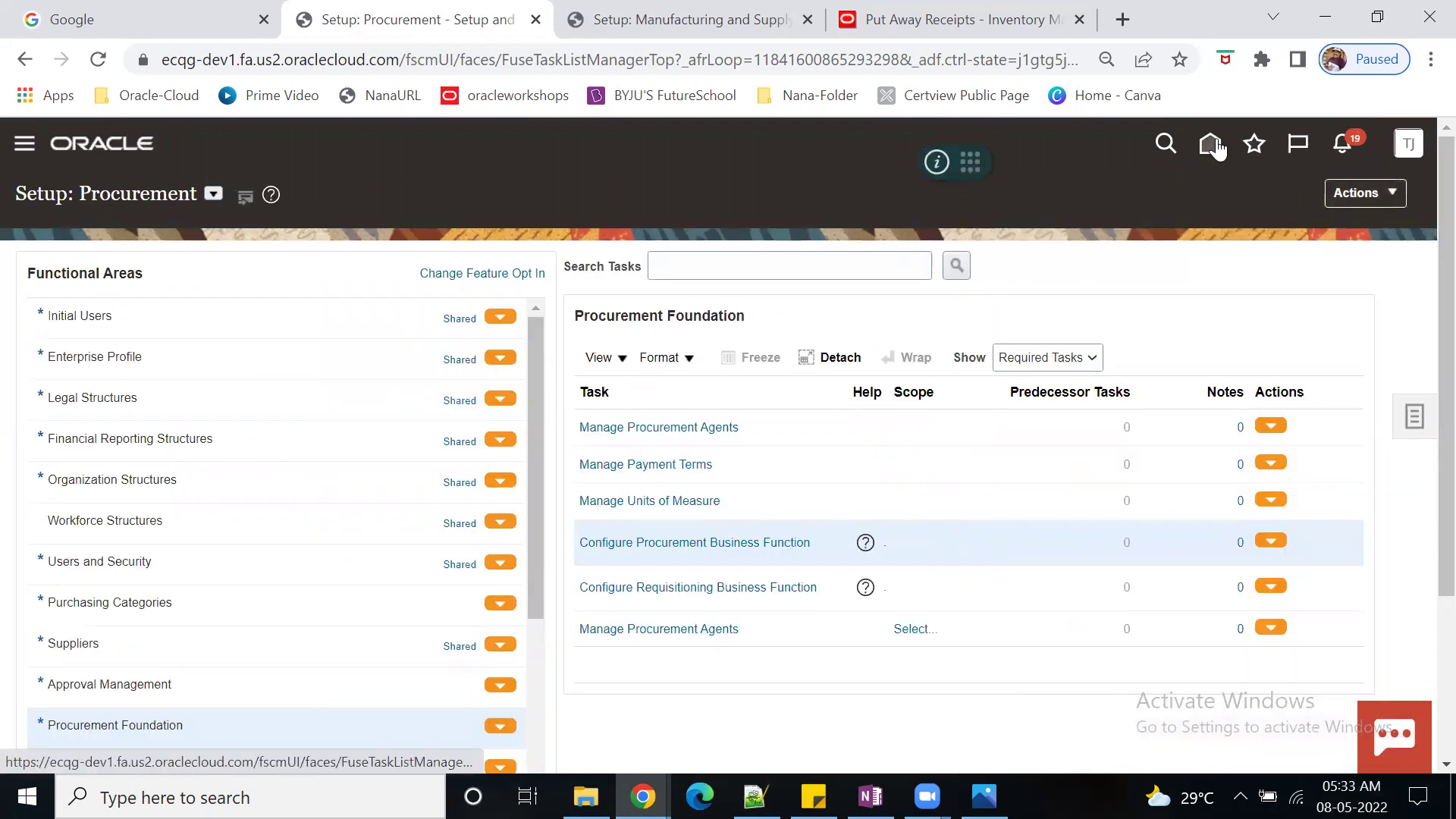
# Step: Recheck the touchless PO notes in OneNote and open Manage Agreements from Oracle's Purchase Agreements work area
pyautogui.click(871, 797)
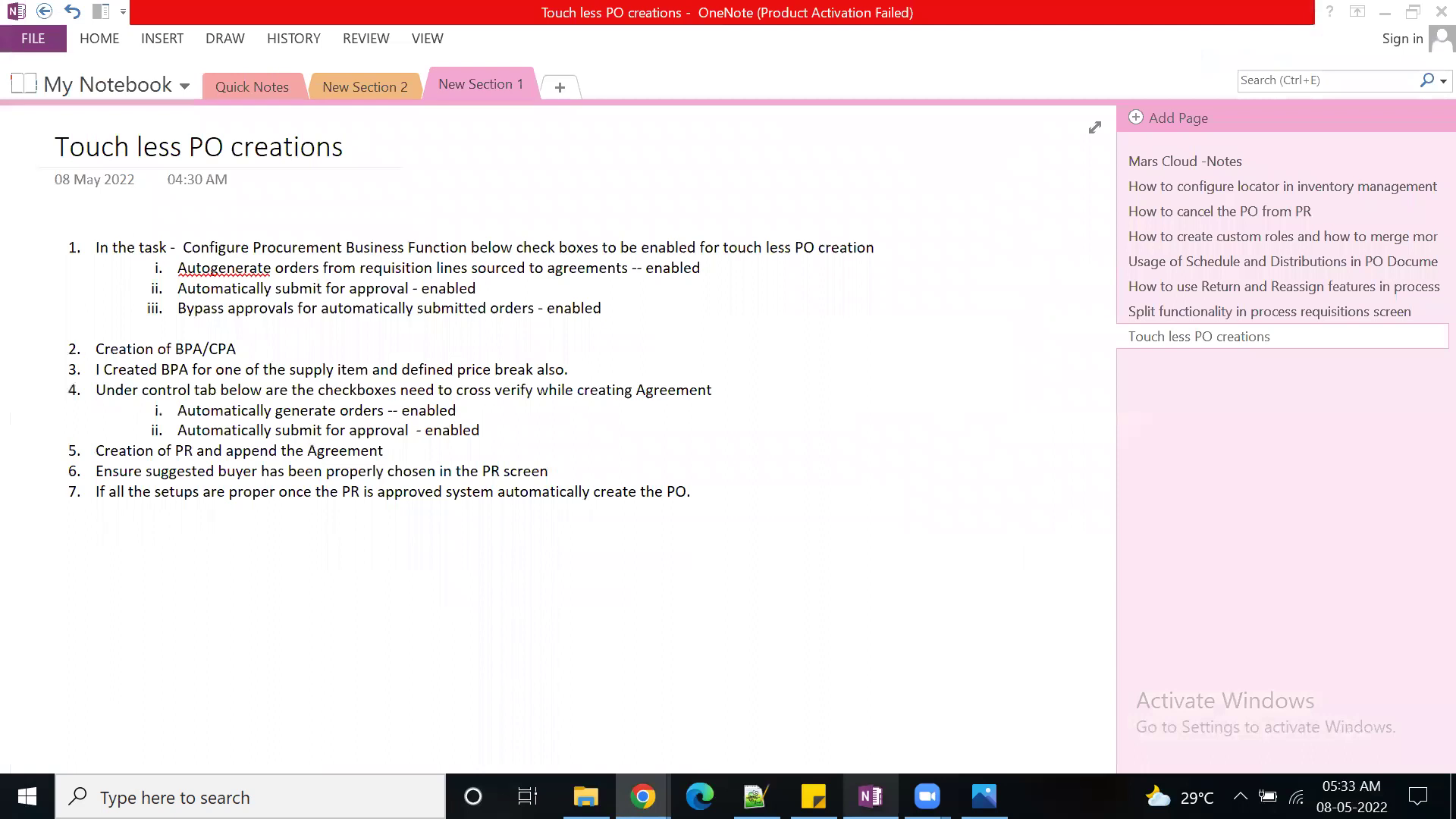
pyautogui.click(871, 796)
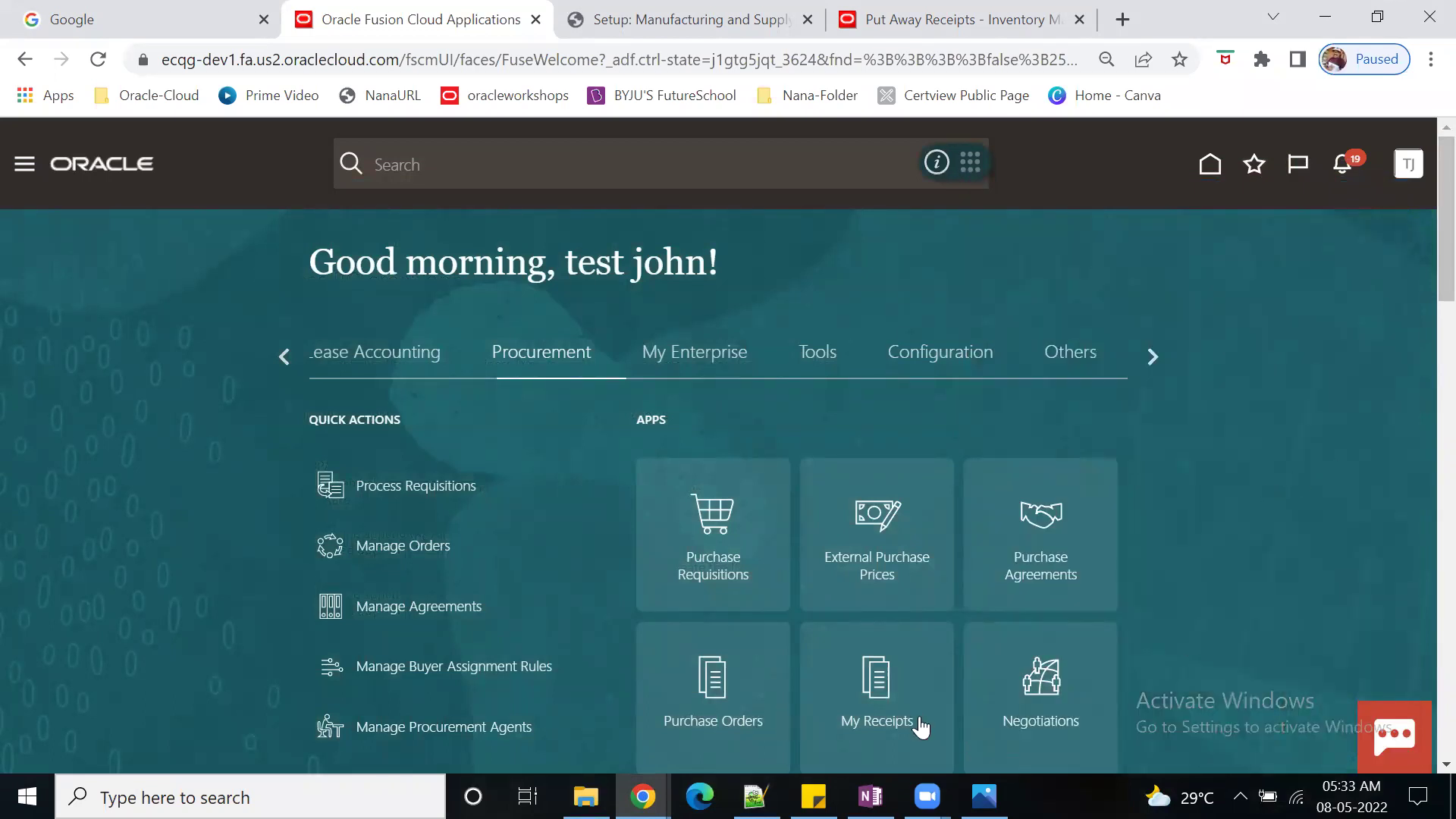
pyautogui.click(1045, 562)
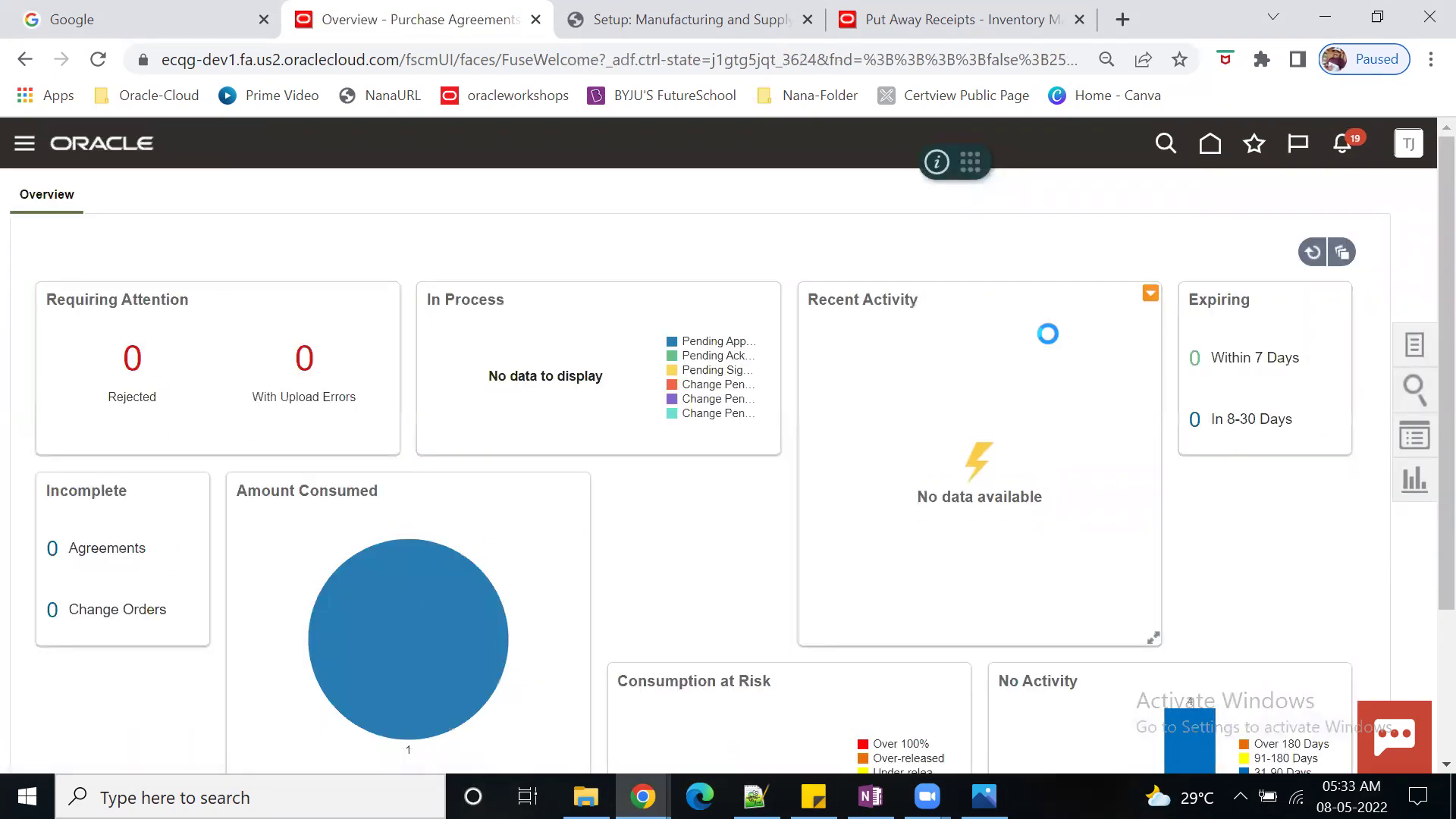
pyautogui.click(1415, 344)
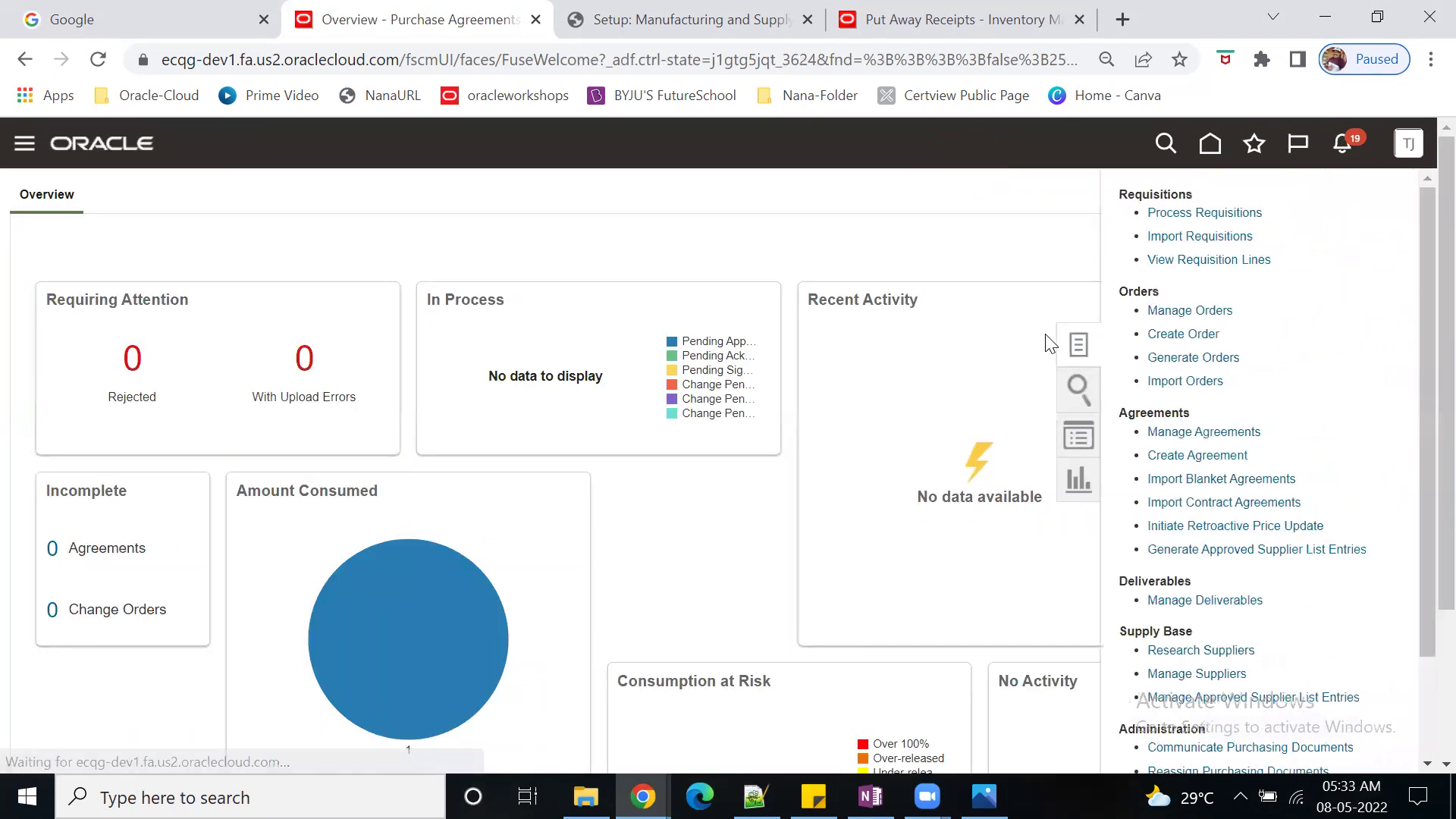
pyautogui.click(1214, 433)
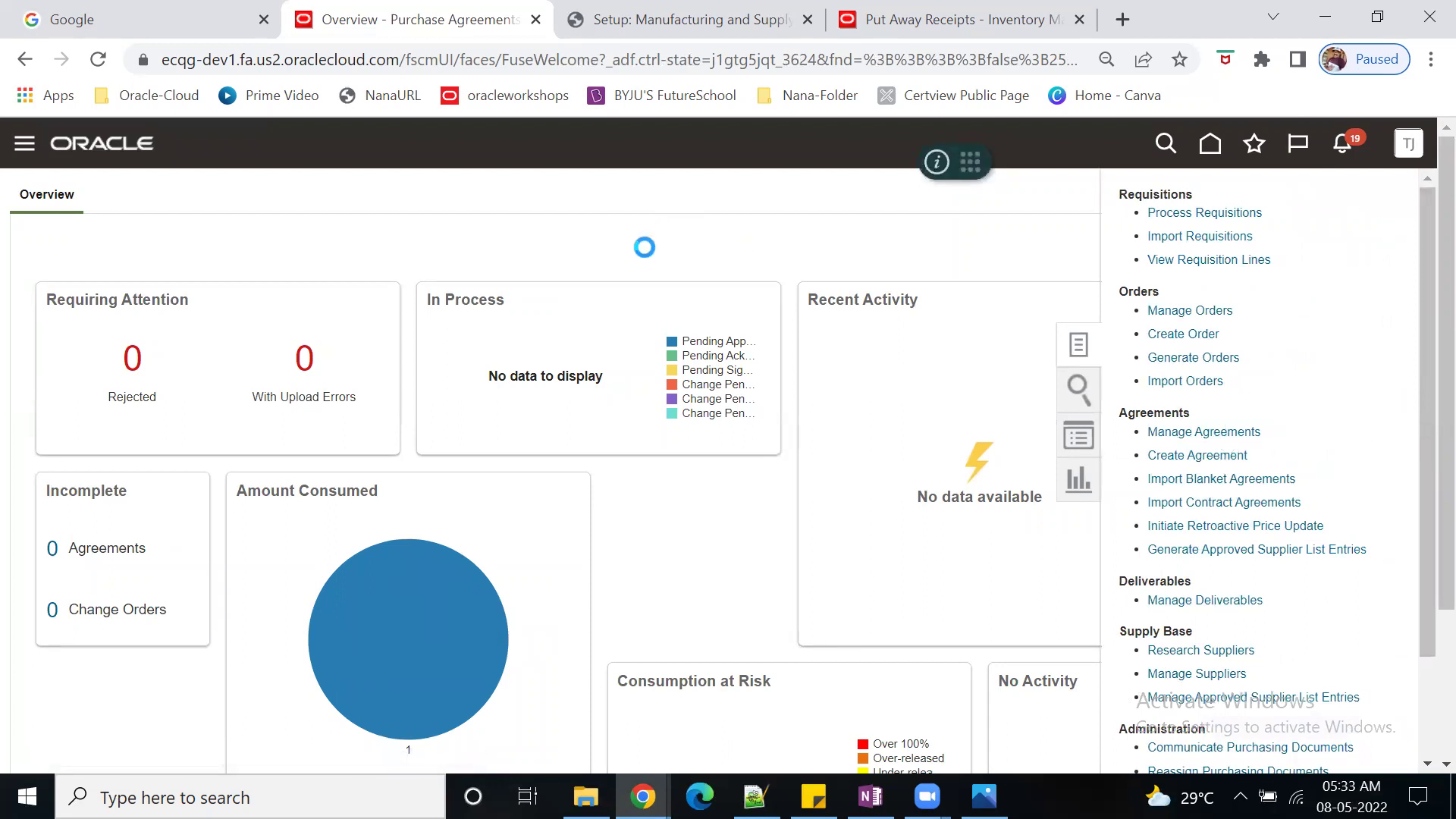
# Step: Search the buyer's agreements in 0t4 US Business Units and start a new agreement with the Blanket Purchase Agreement style
pyautogui.click(1212, 593)
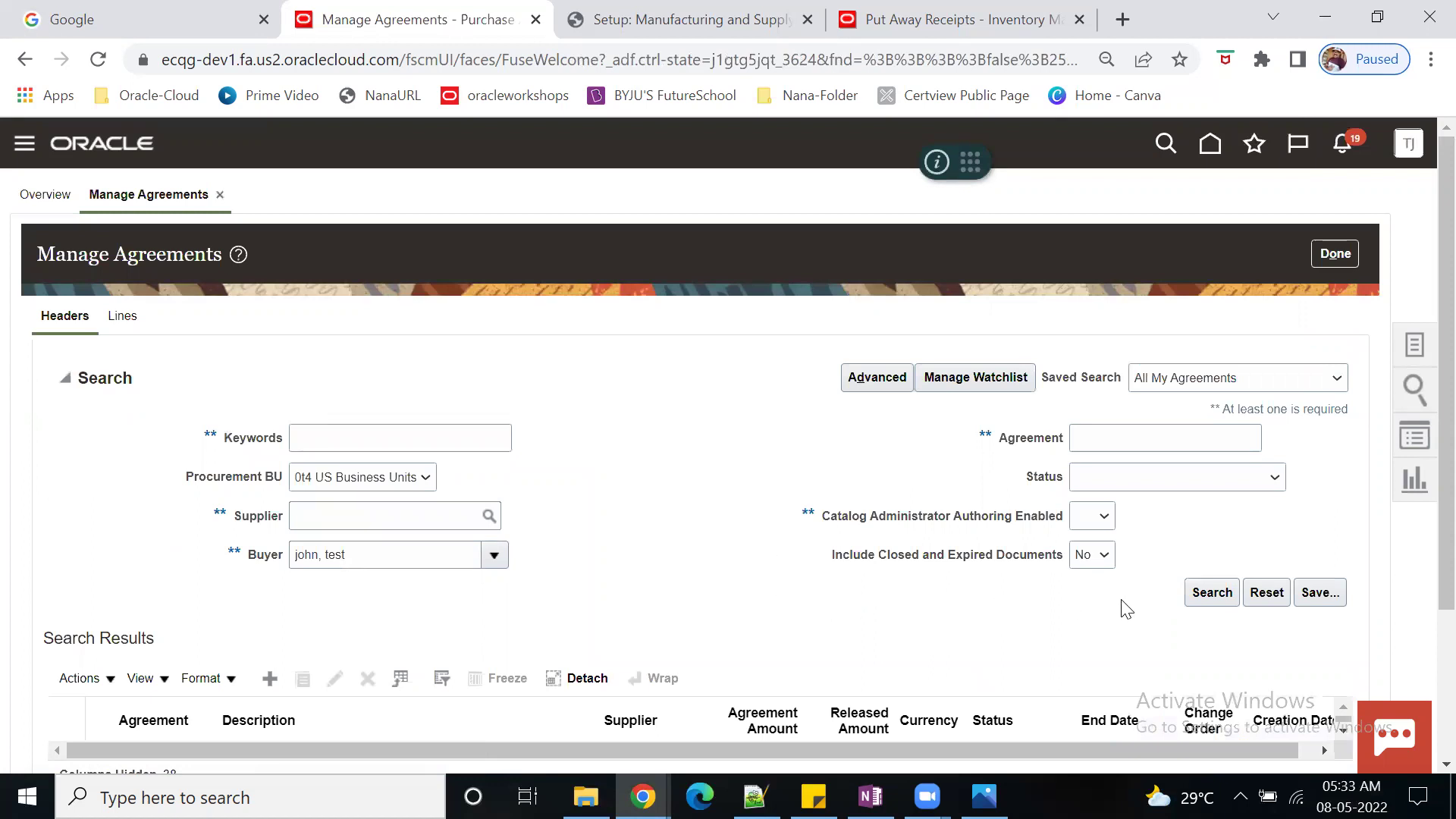
pyautogui.click(268, 469)
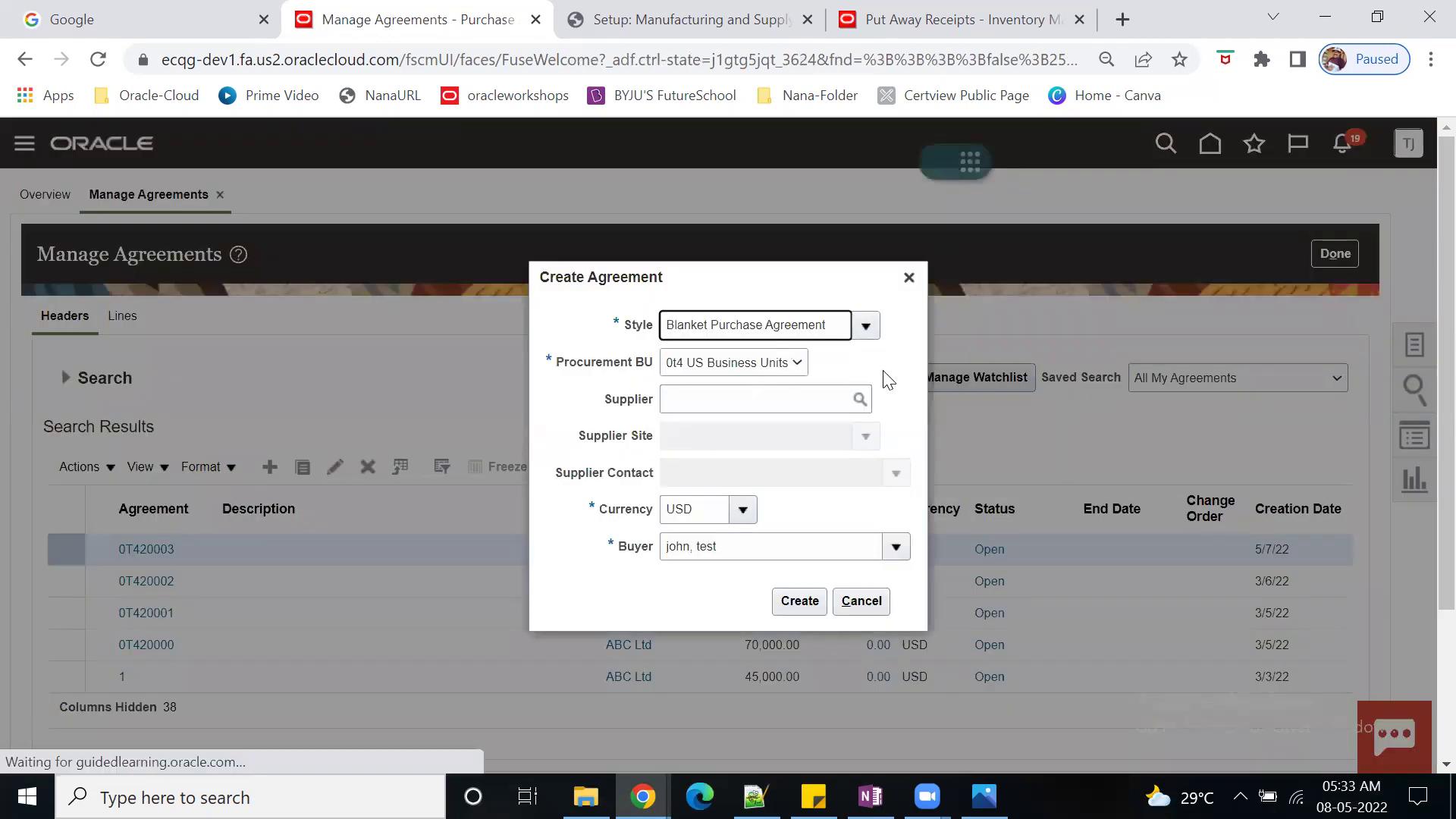
pyautogui.click(866, 326)
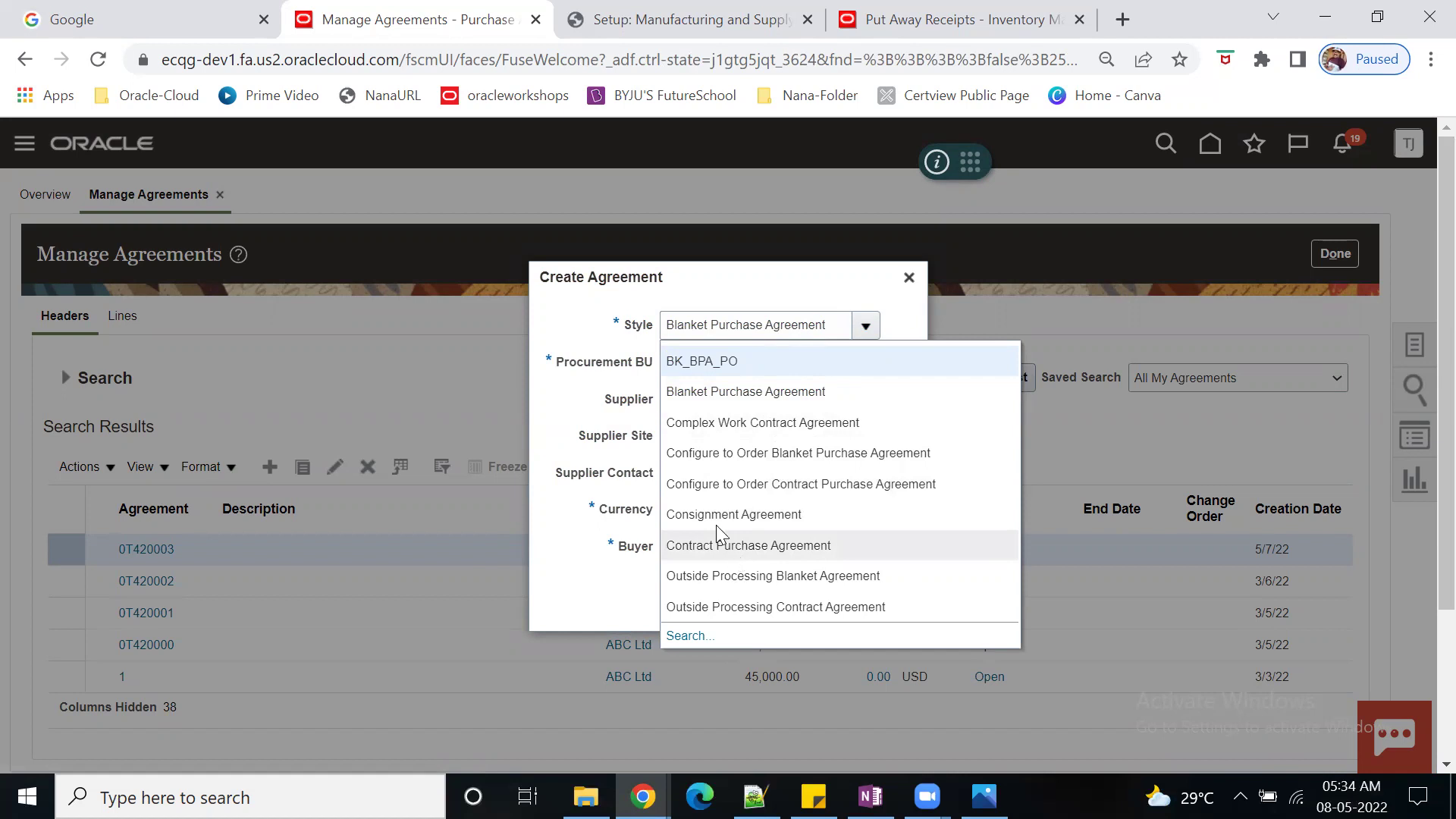
pyautogui.click(769, 390)
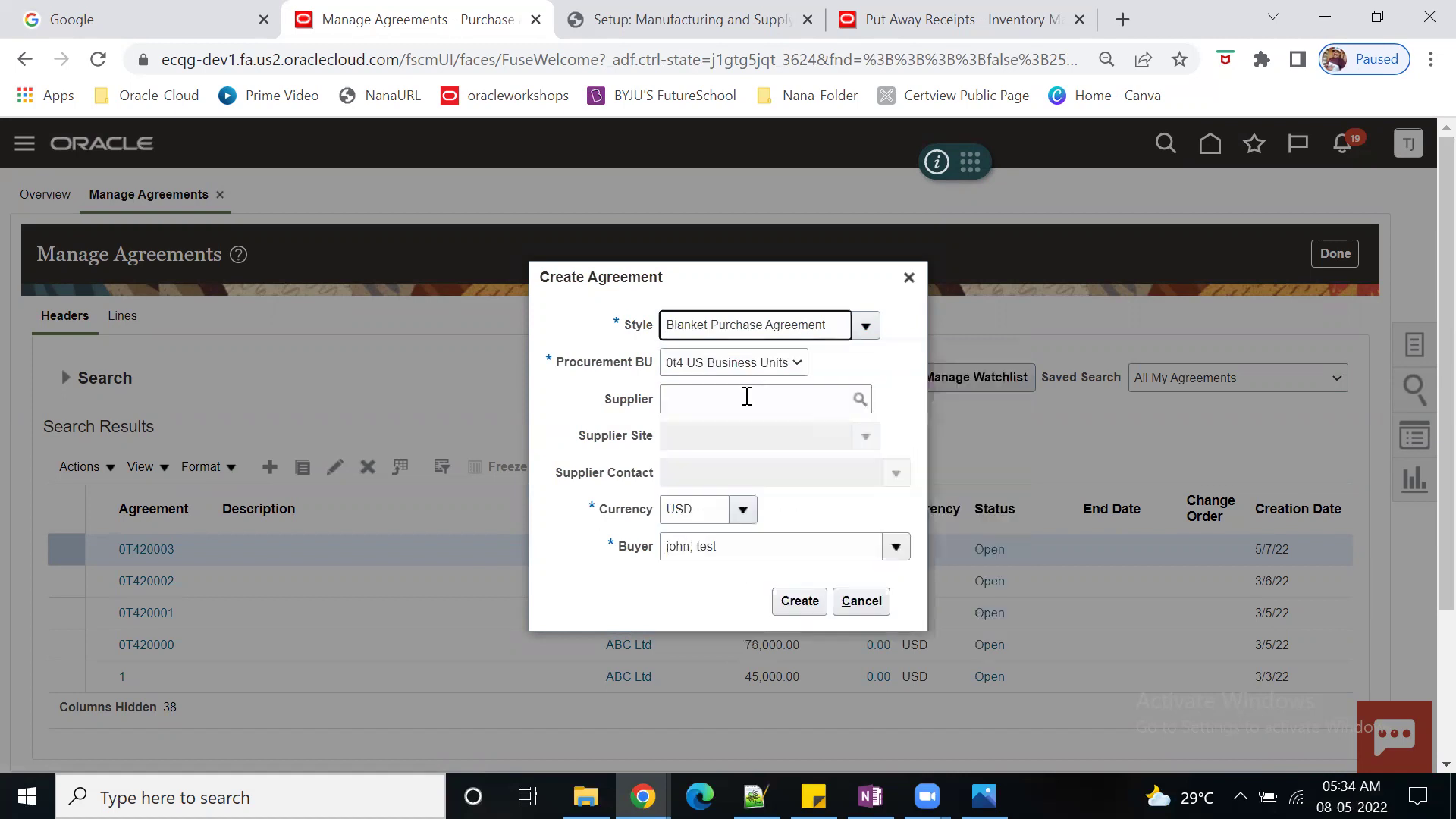
# Step: Choose ABC Ltd as the supplier and create the blanket purchase agreement
pyautogui.click(722, 404)
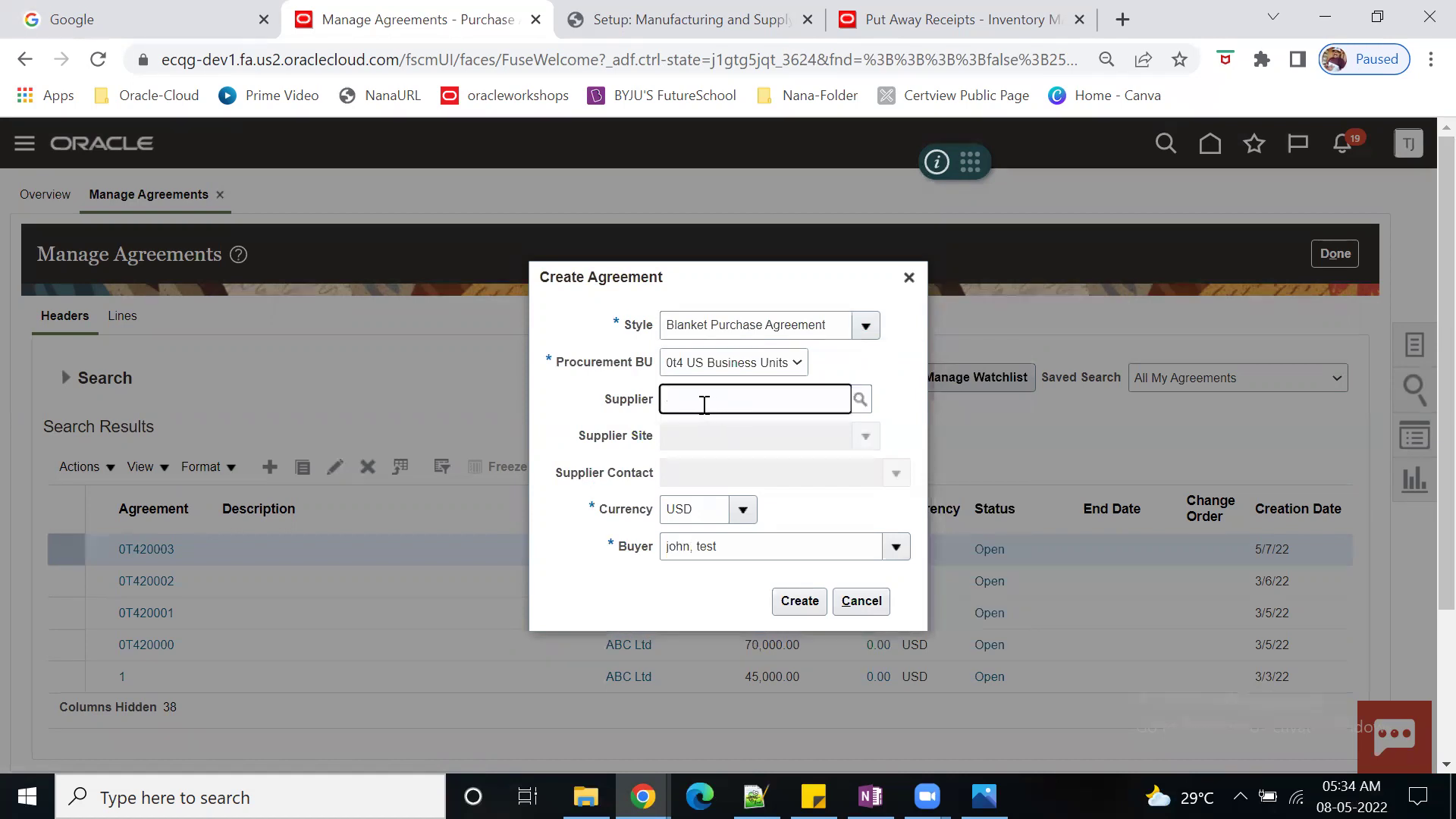
pyautogui.write('abc')
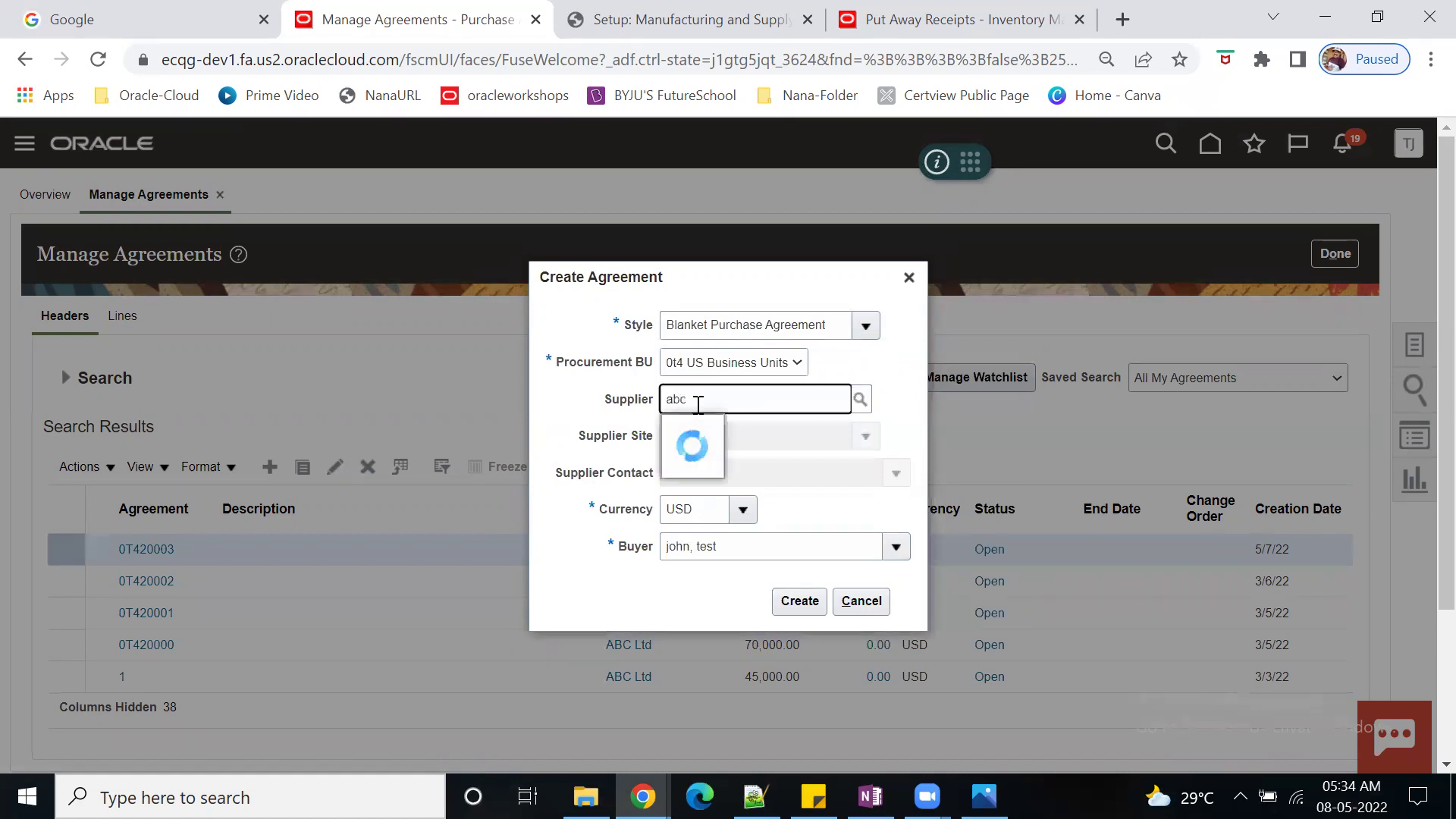
pyautogui.click(707, 426)
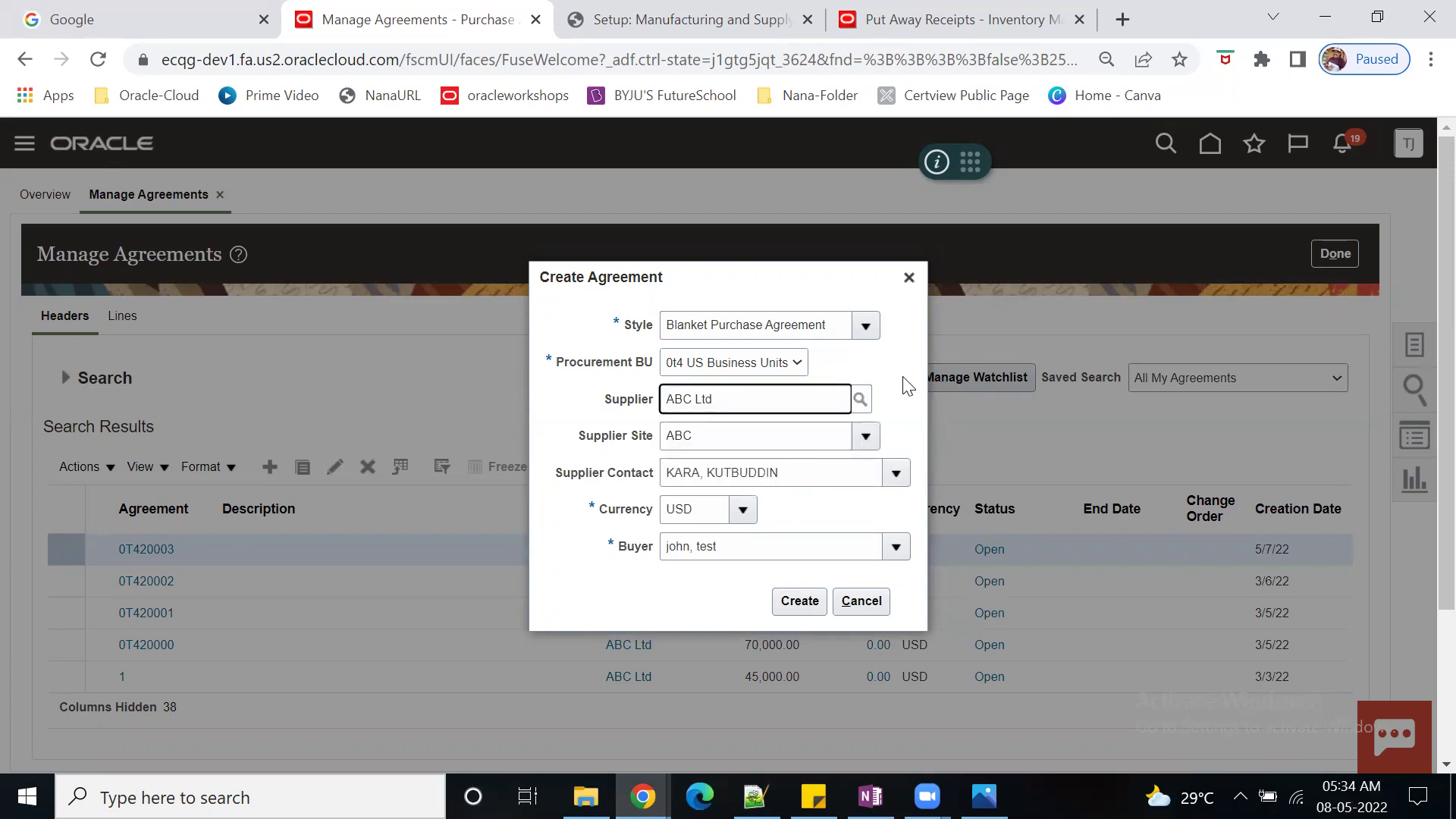
pyautogui.click(801, 603)
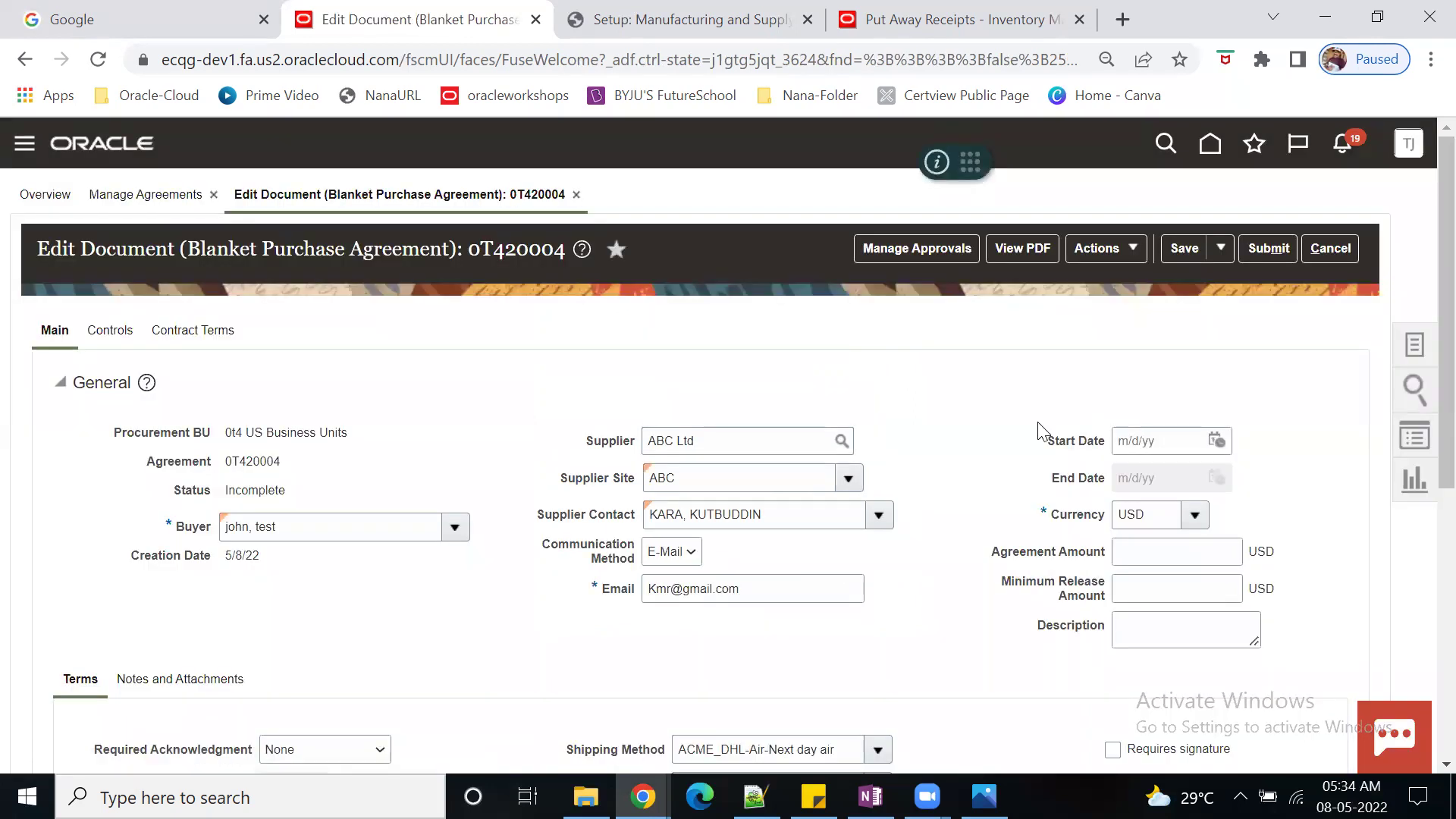
# Step: Set the agreement's start date to 5/7/22 and its agreement amount to 900,000.00 USD
pyautogui.click(1216, 440)
pyautogui.click(1146, 537)
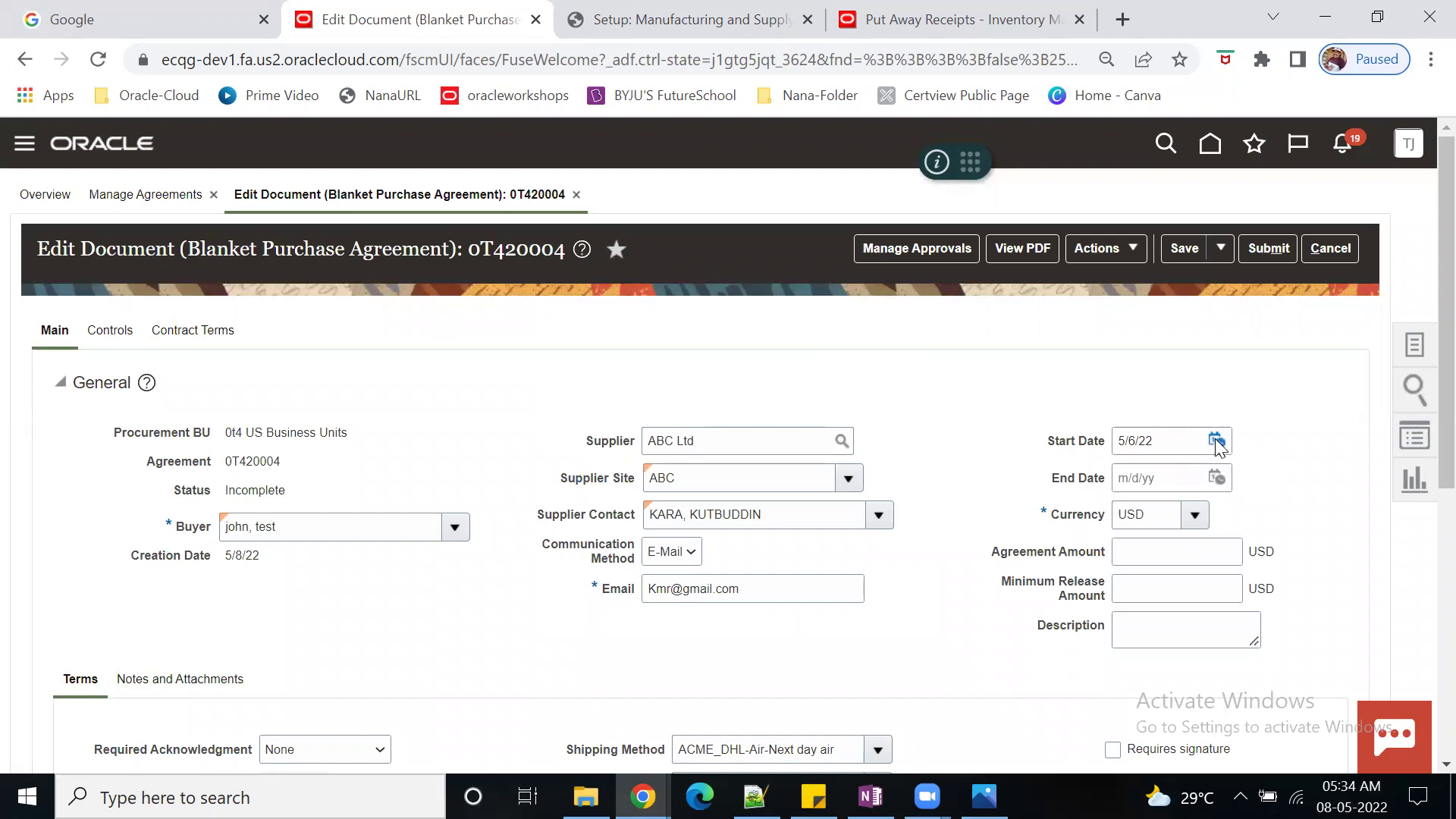
pyautogui.click(1216, 440)
pyautogui.click(1182, 538)
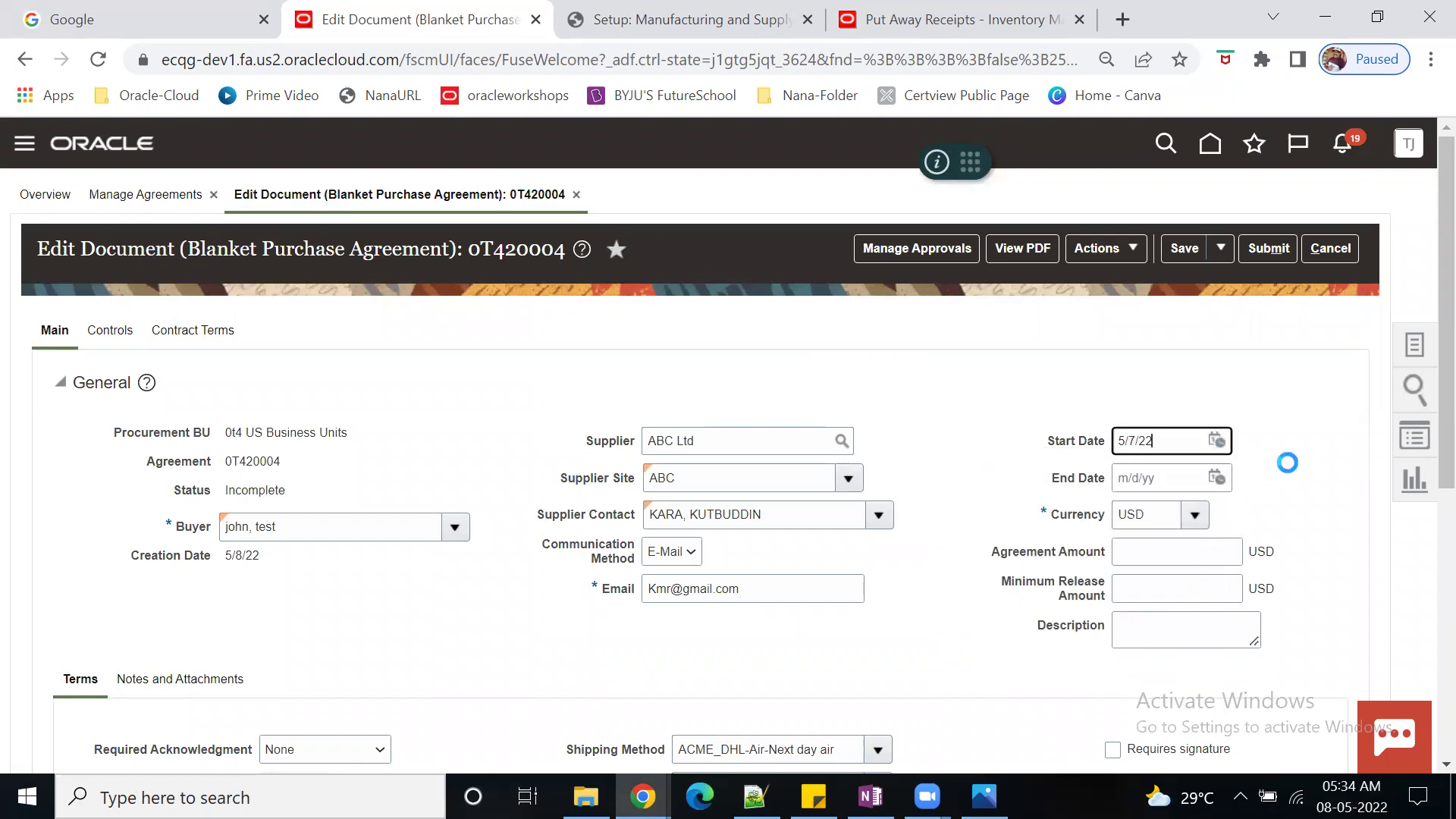
pyautogui.click(1192, 559)
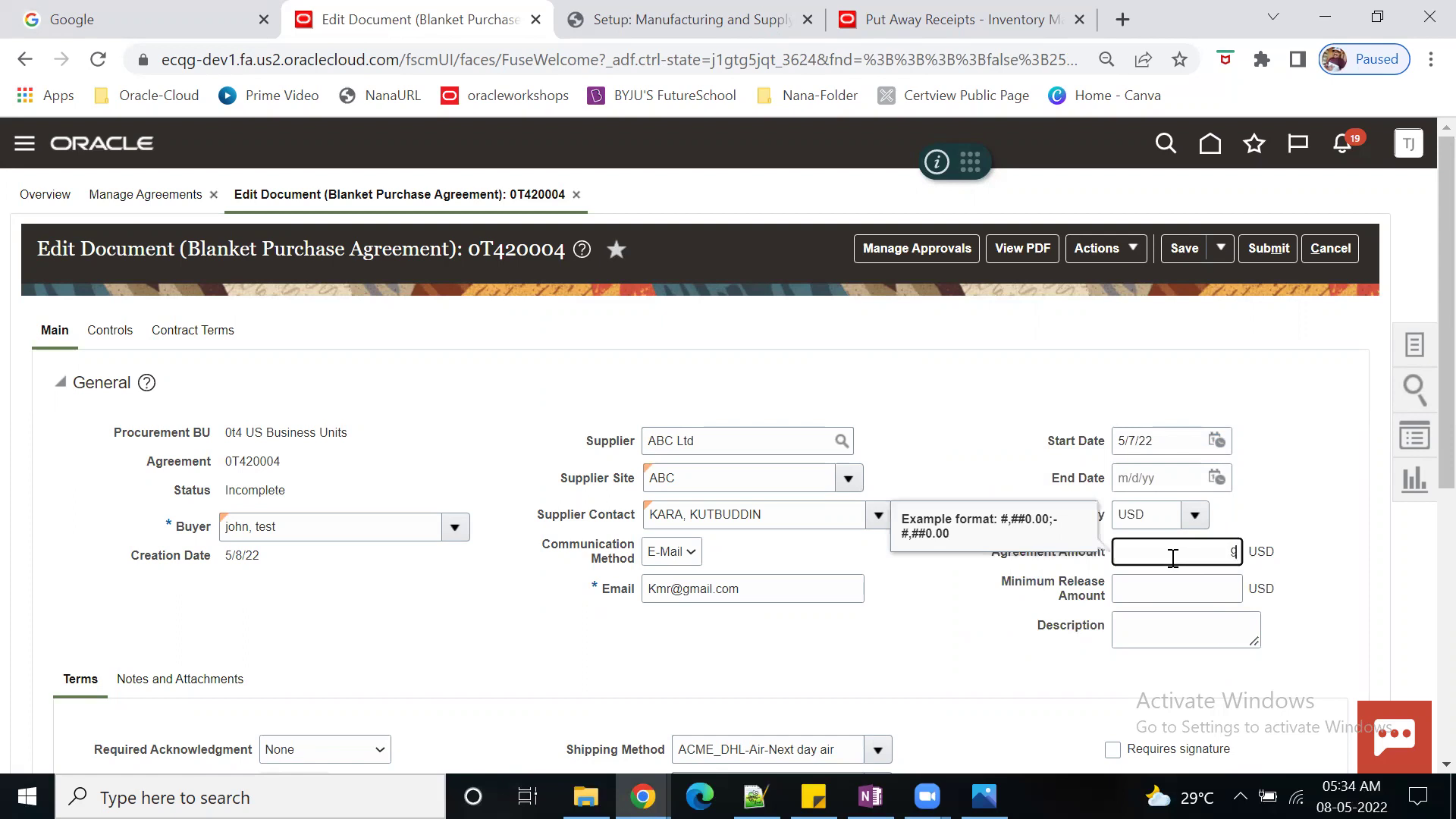
pyautogui.press('Tab')
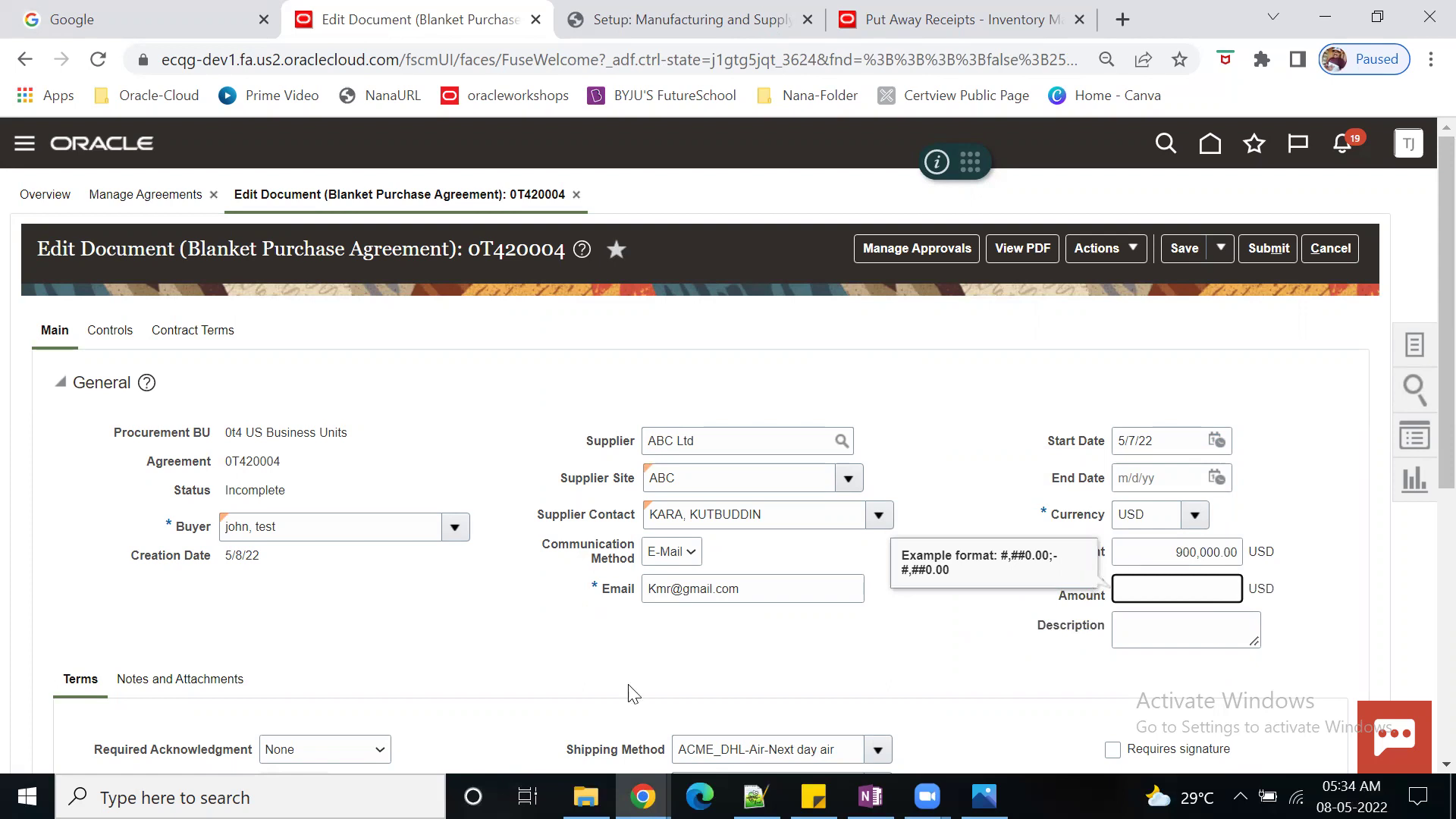
# Step: Add a Goods line to the agreement for item 0T4FG_9005 with a price of 50.00
pyautogui.scroll(-4, 474, 675)
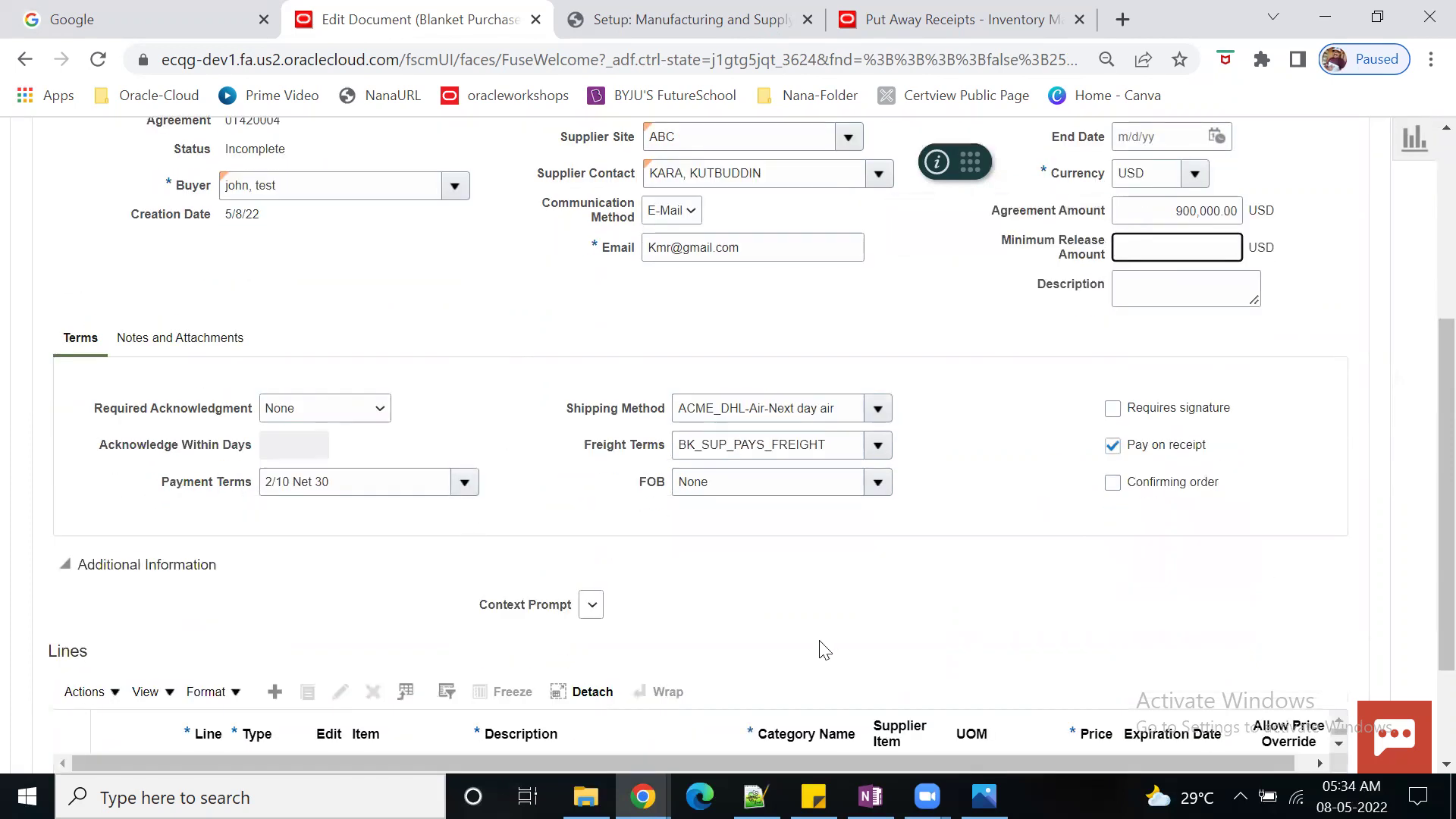
pyautogui.scroll(-1, 827, 640)
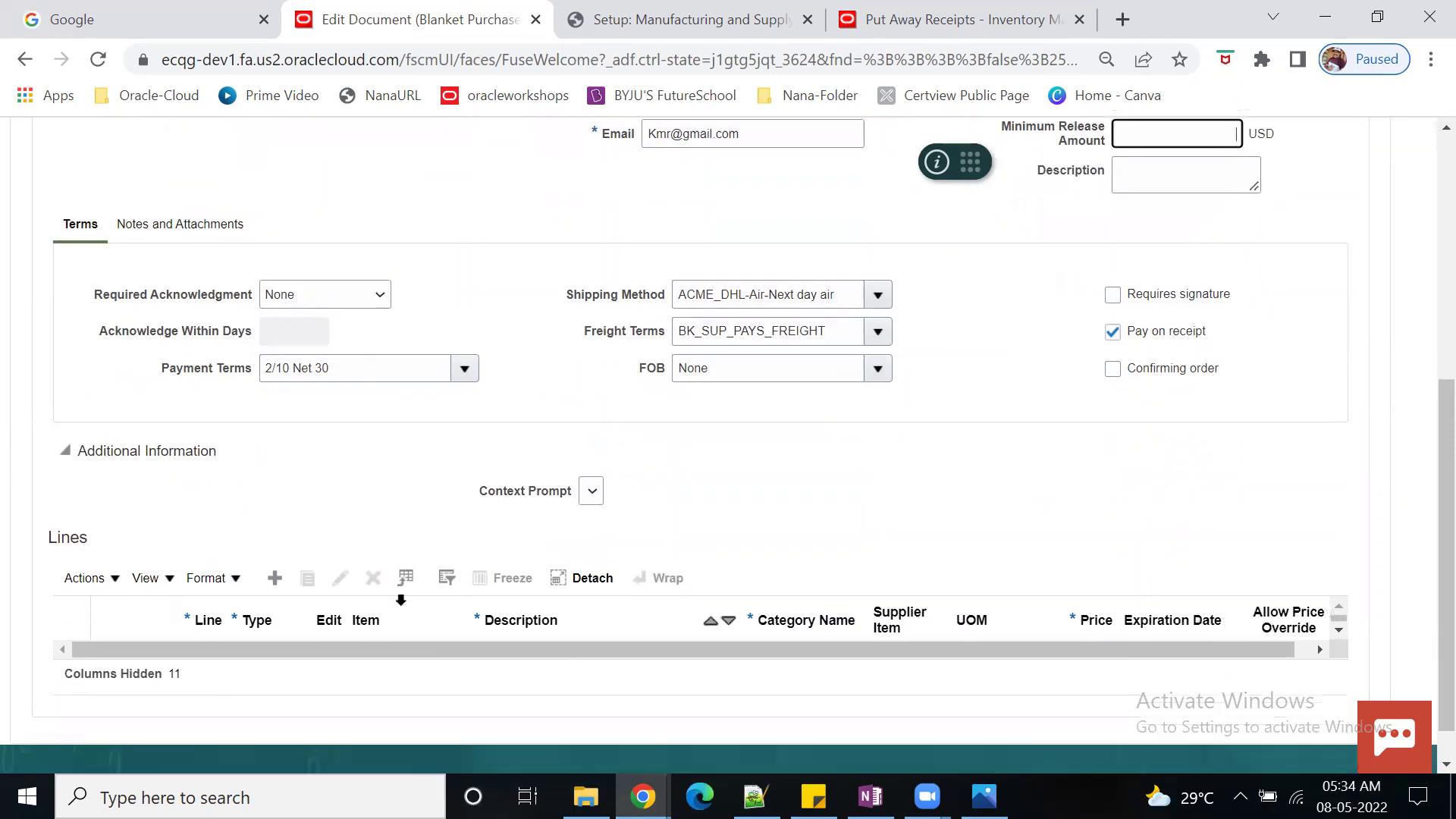
pyautogui.click(275, 578)
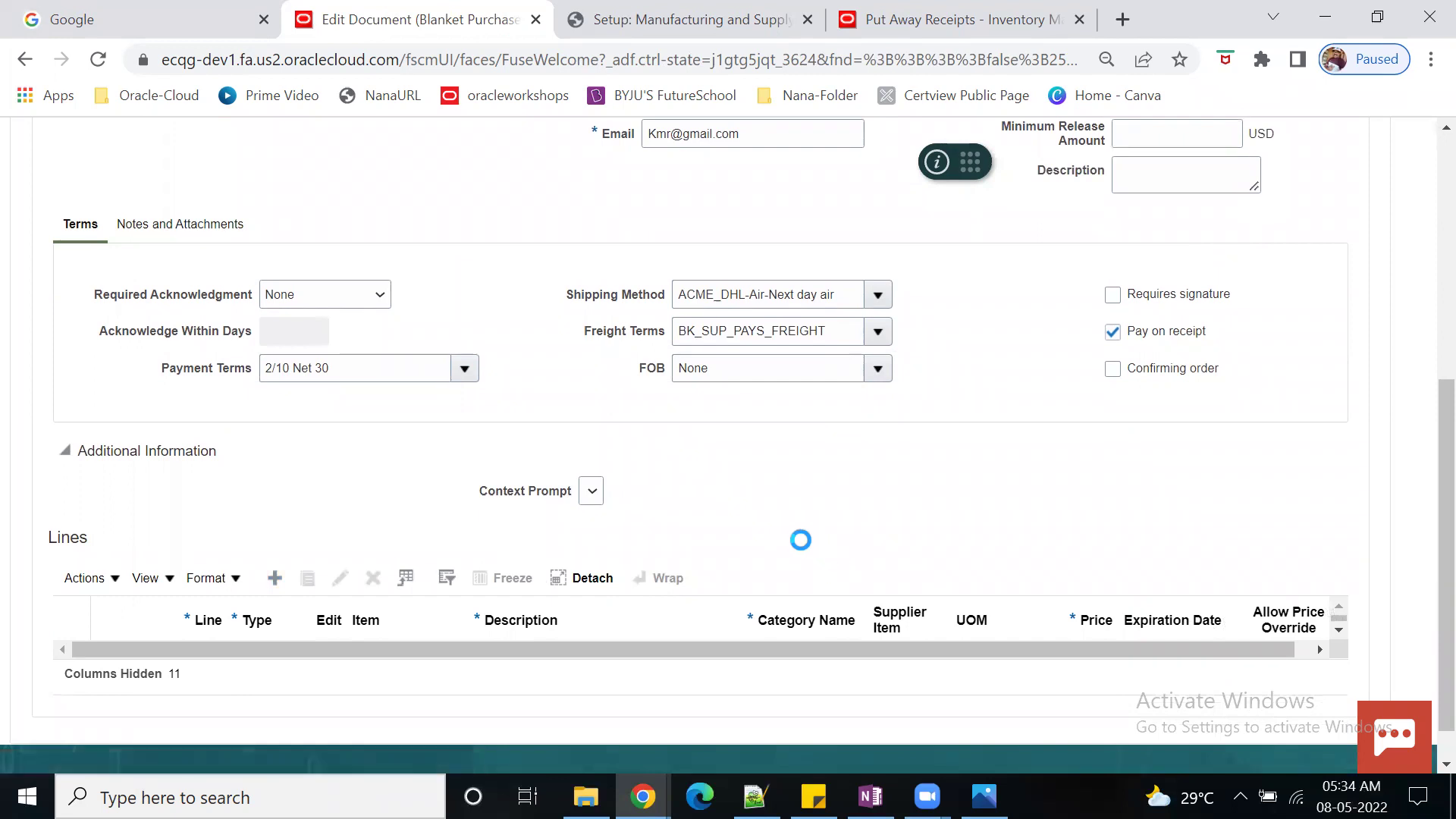
pyautogui.click(1112, 331)
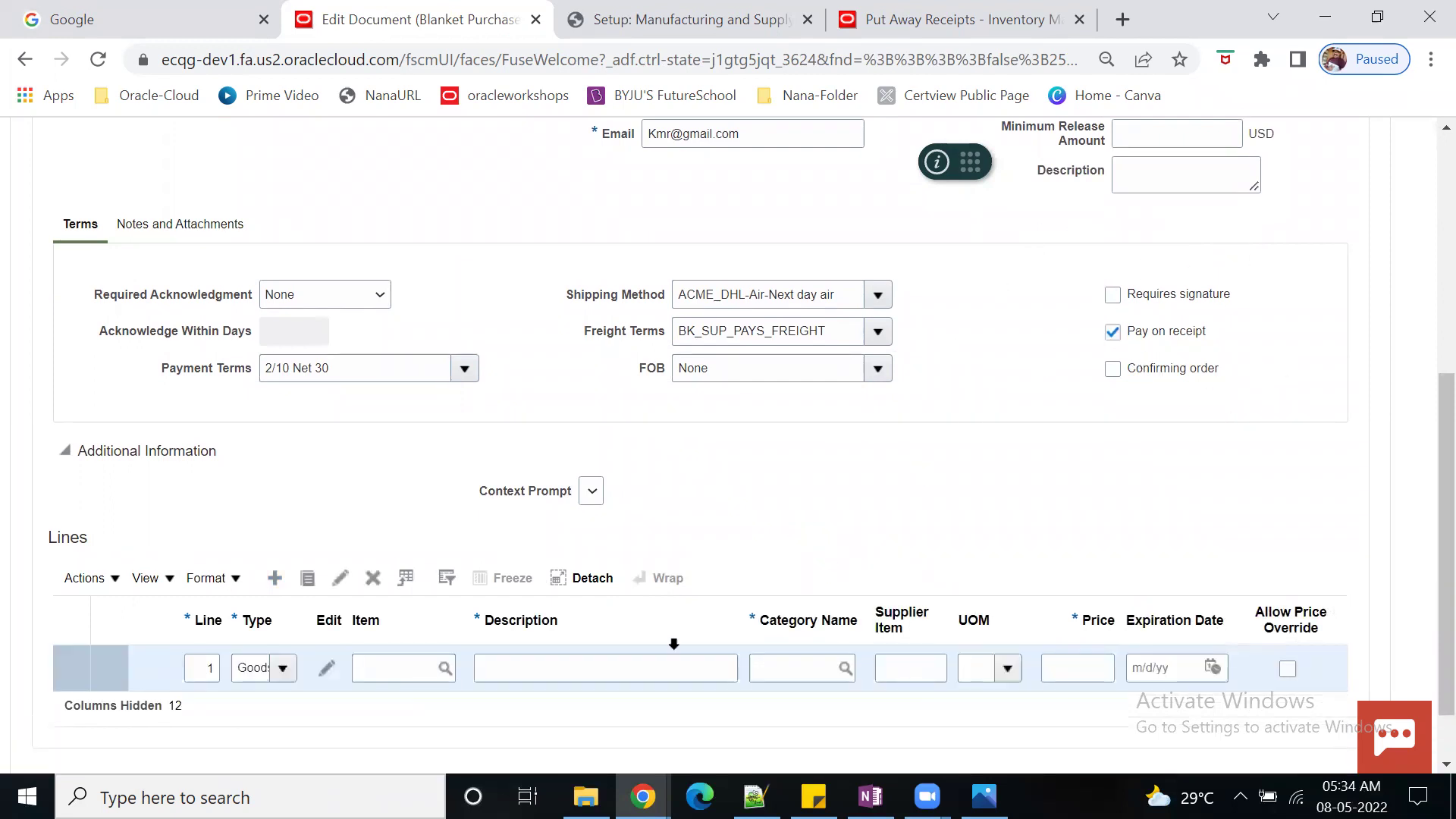
pyautogui.click(396, 672)
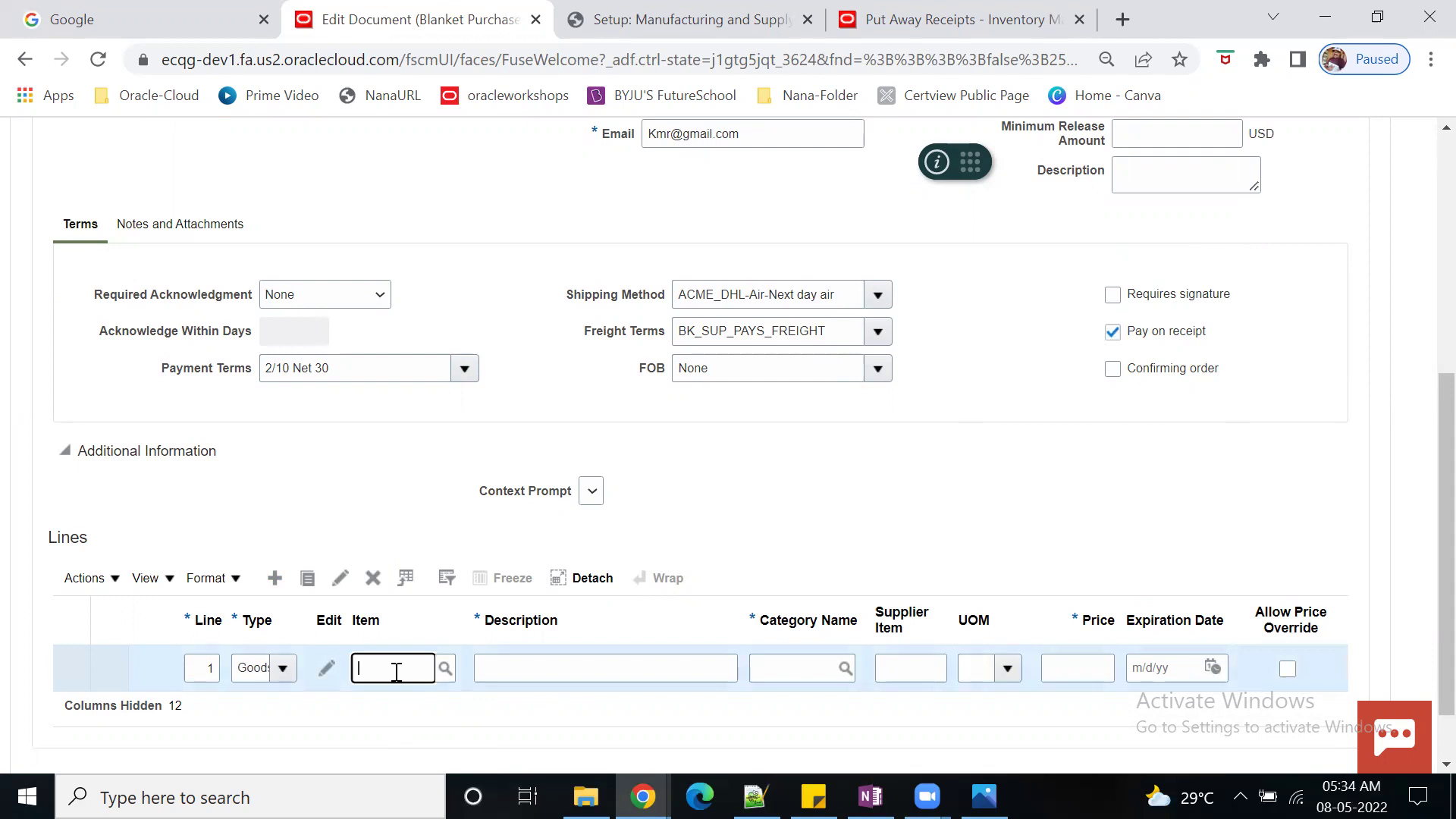
pyautogui.write('0t4')
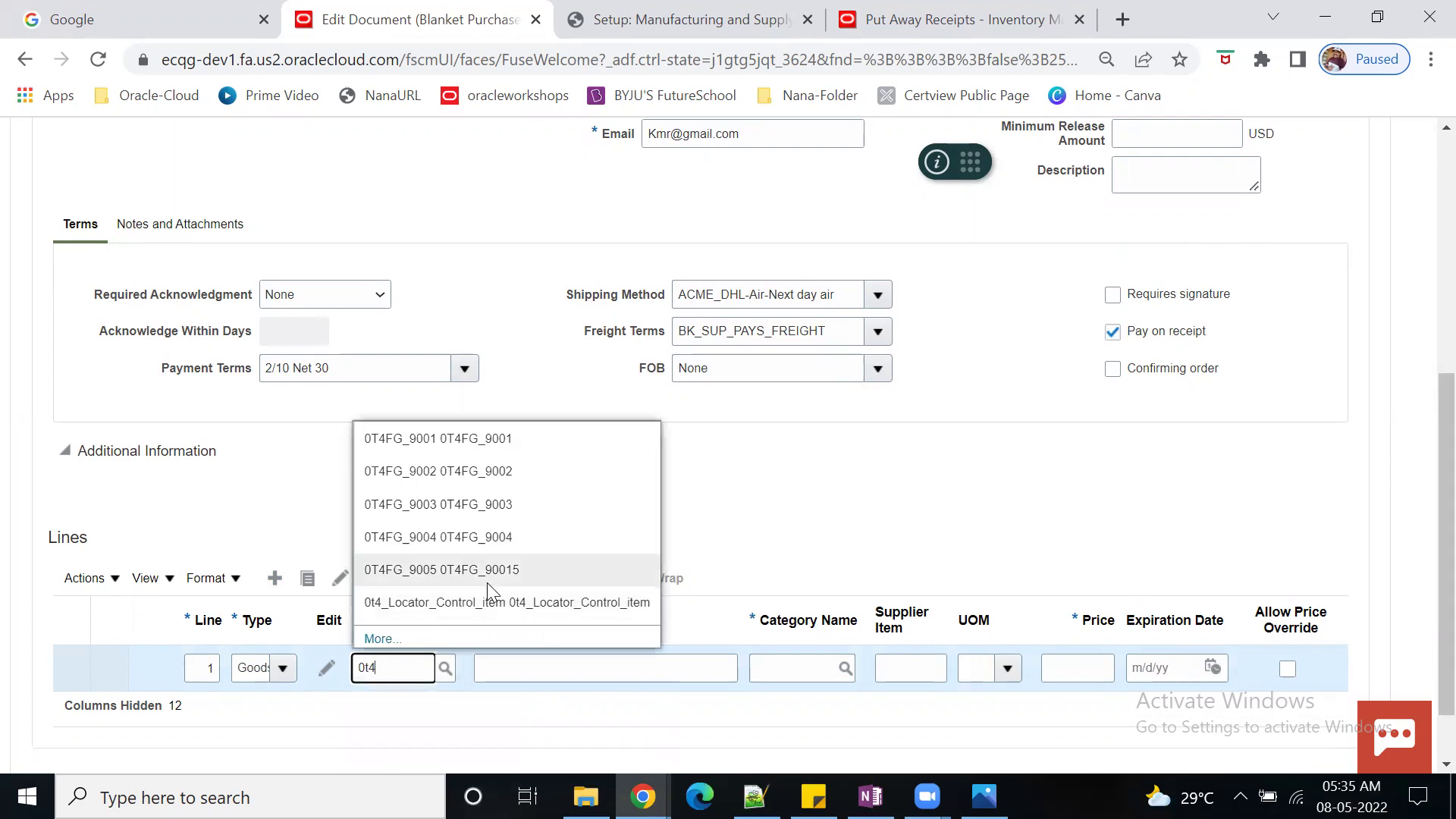
pyautogui.click(487, 581)
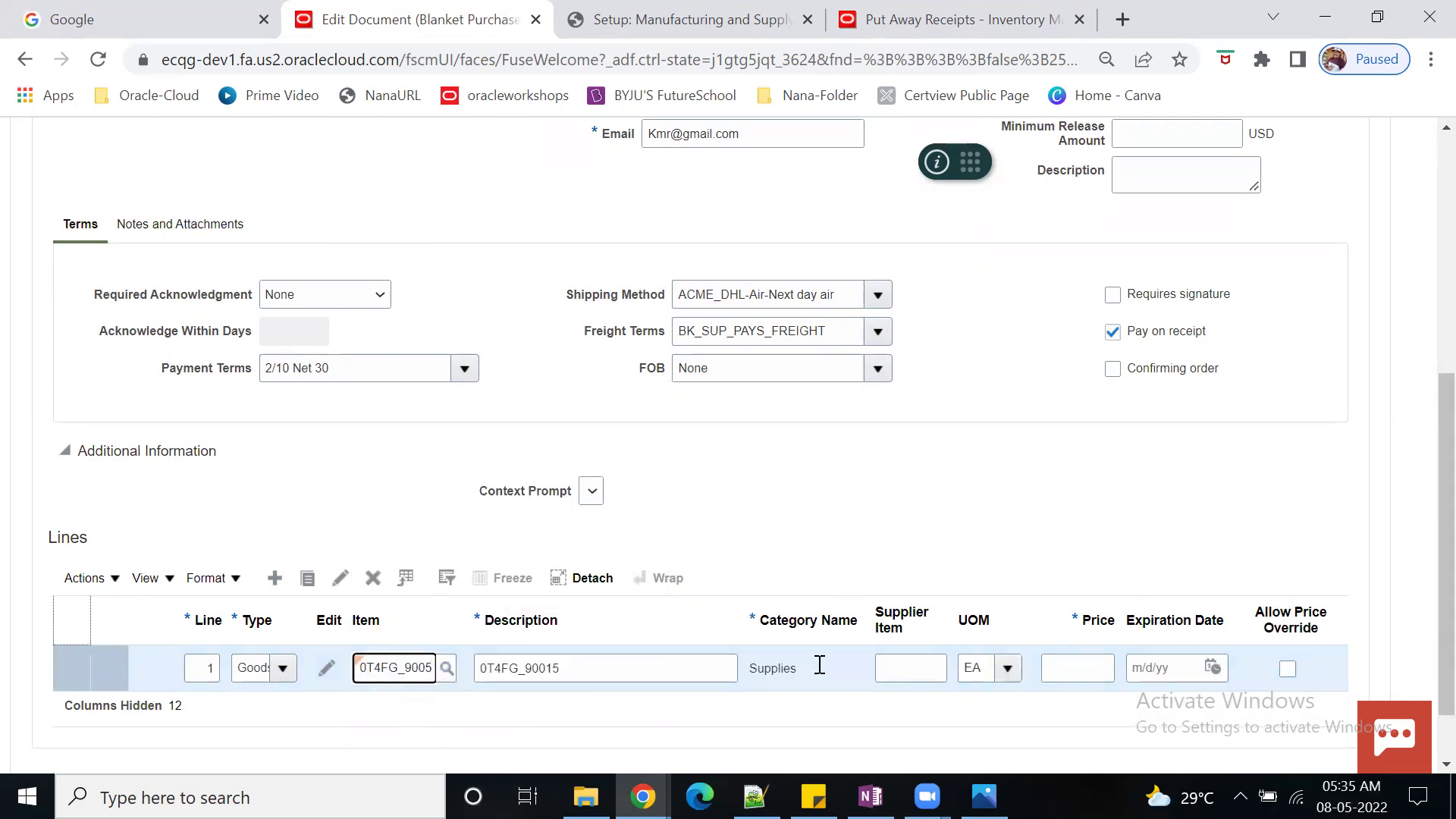
pyautogui.click(1070, 672)
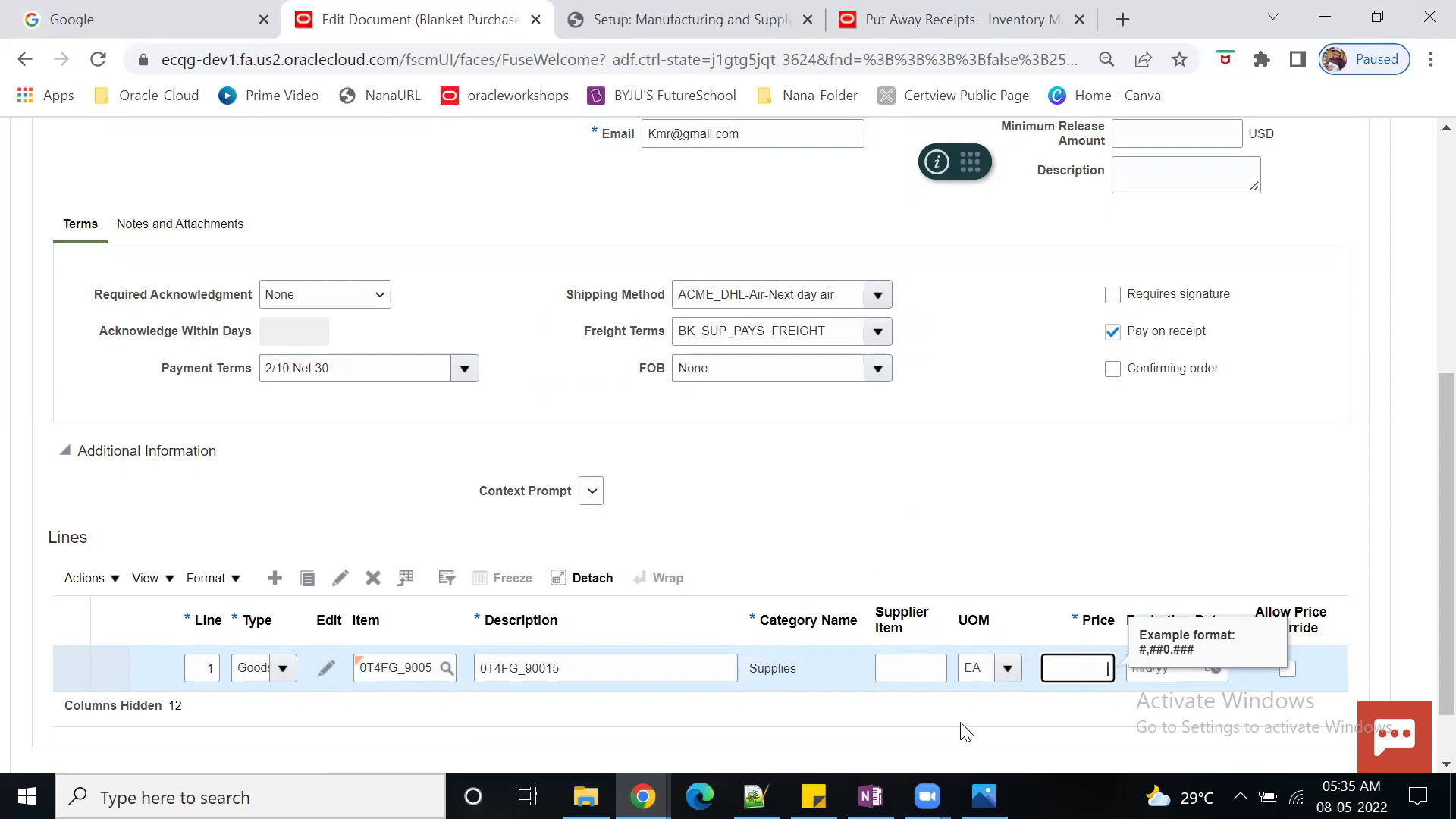
pyautogui.press('Tab')
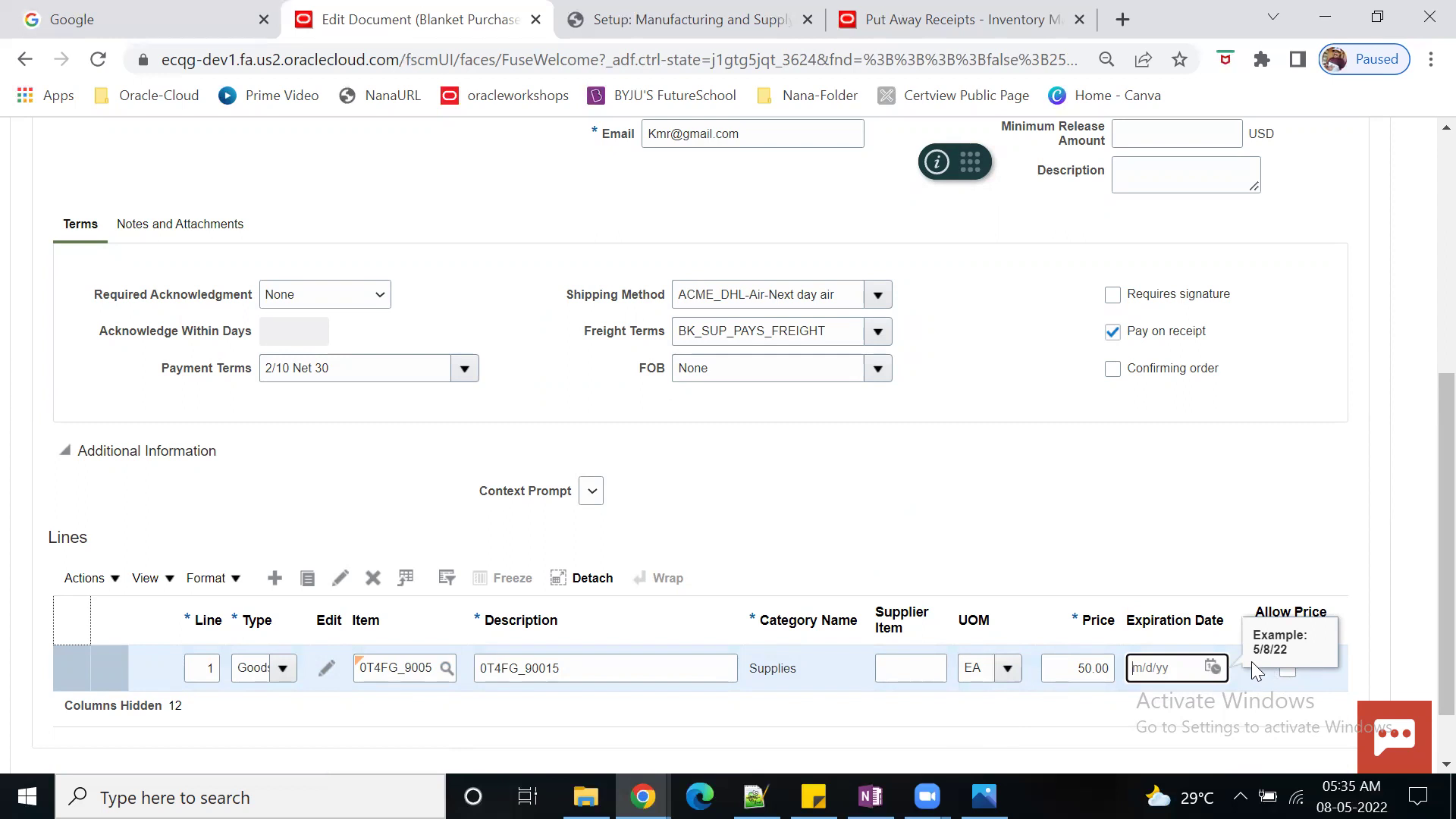
# Step: Check the agreement header and terms, open line 1 for editing, and add a first price break row
pyautogui.scroll(5, 1166, 571)
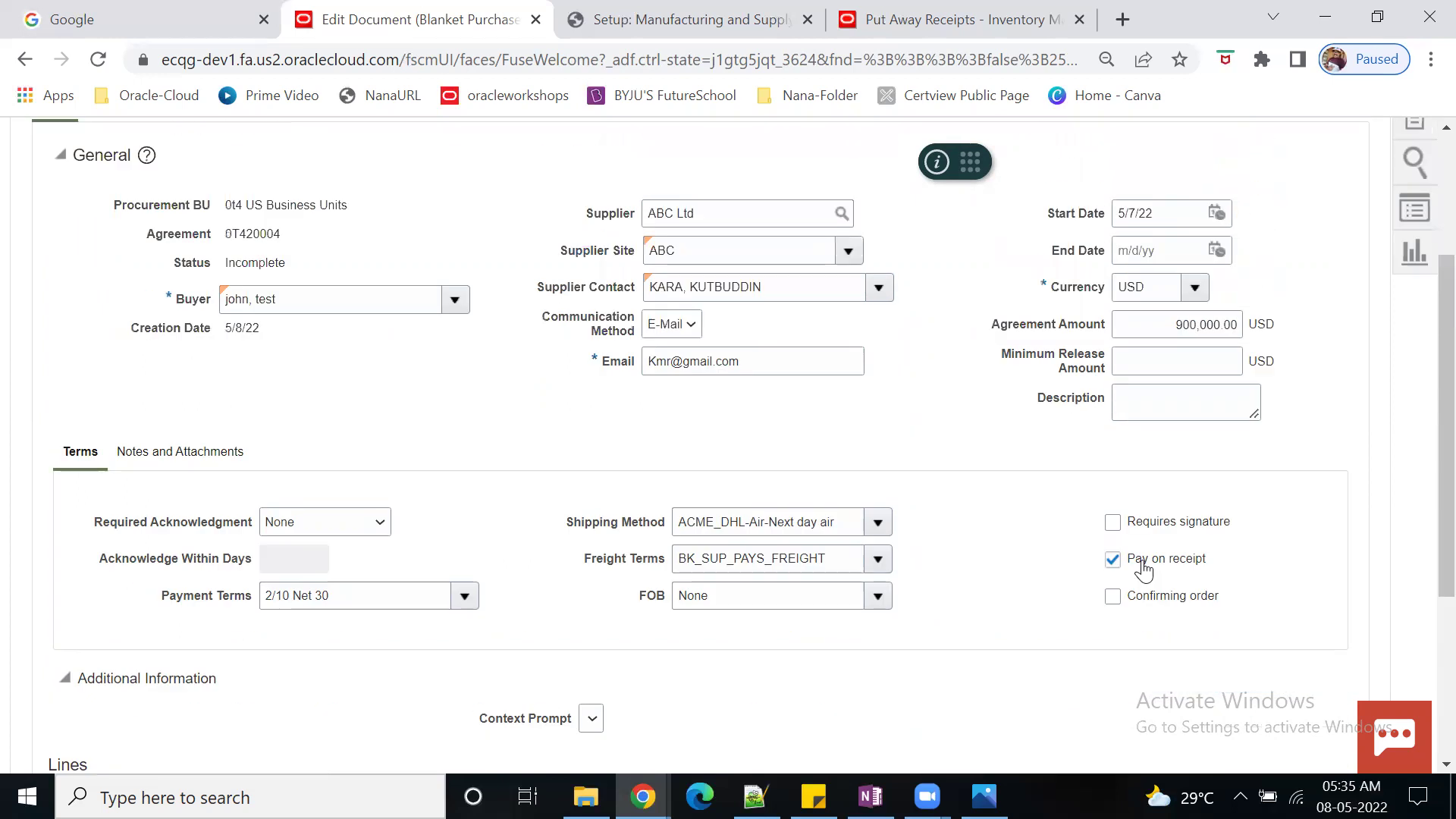
pyautogui.scroll(-4, 1160, 549)
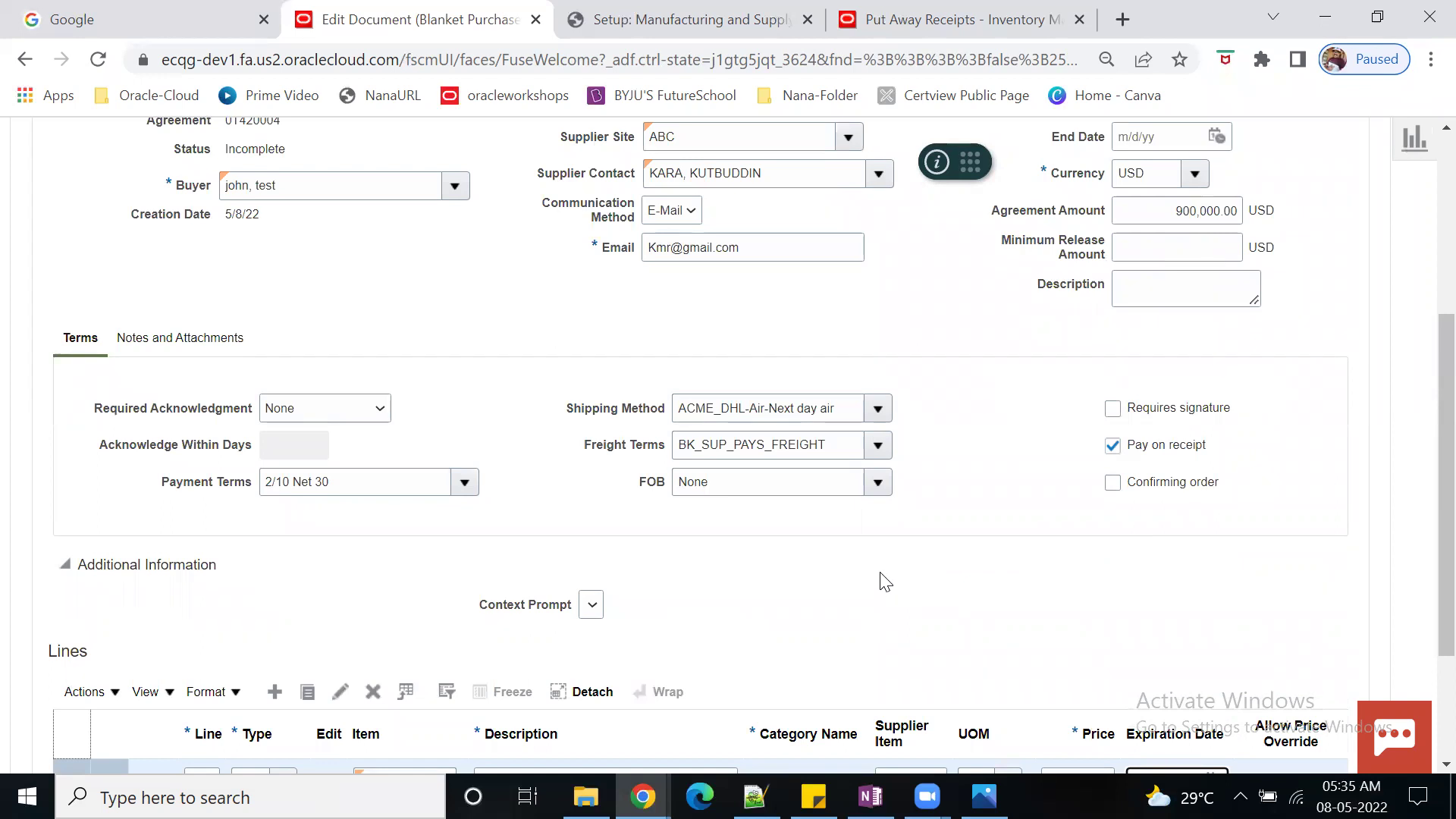
pyautogui.scroll(4, 882, 581)
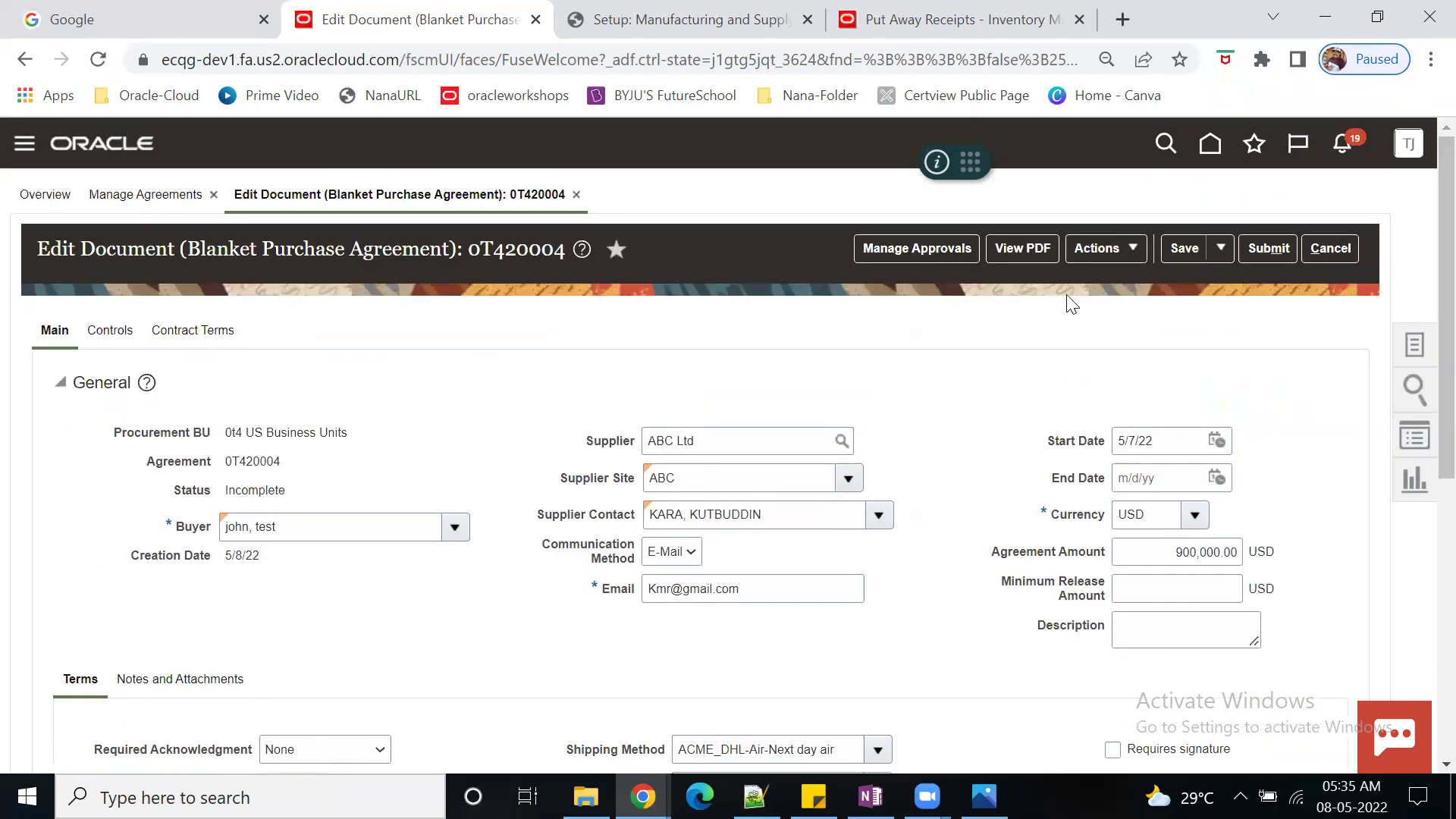
pyautogui.scroll(-1, 804, 679)
pyautogui.scroll(-4, 834, 665)
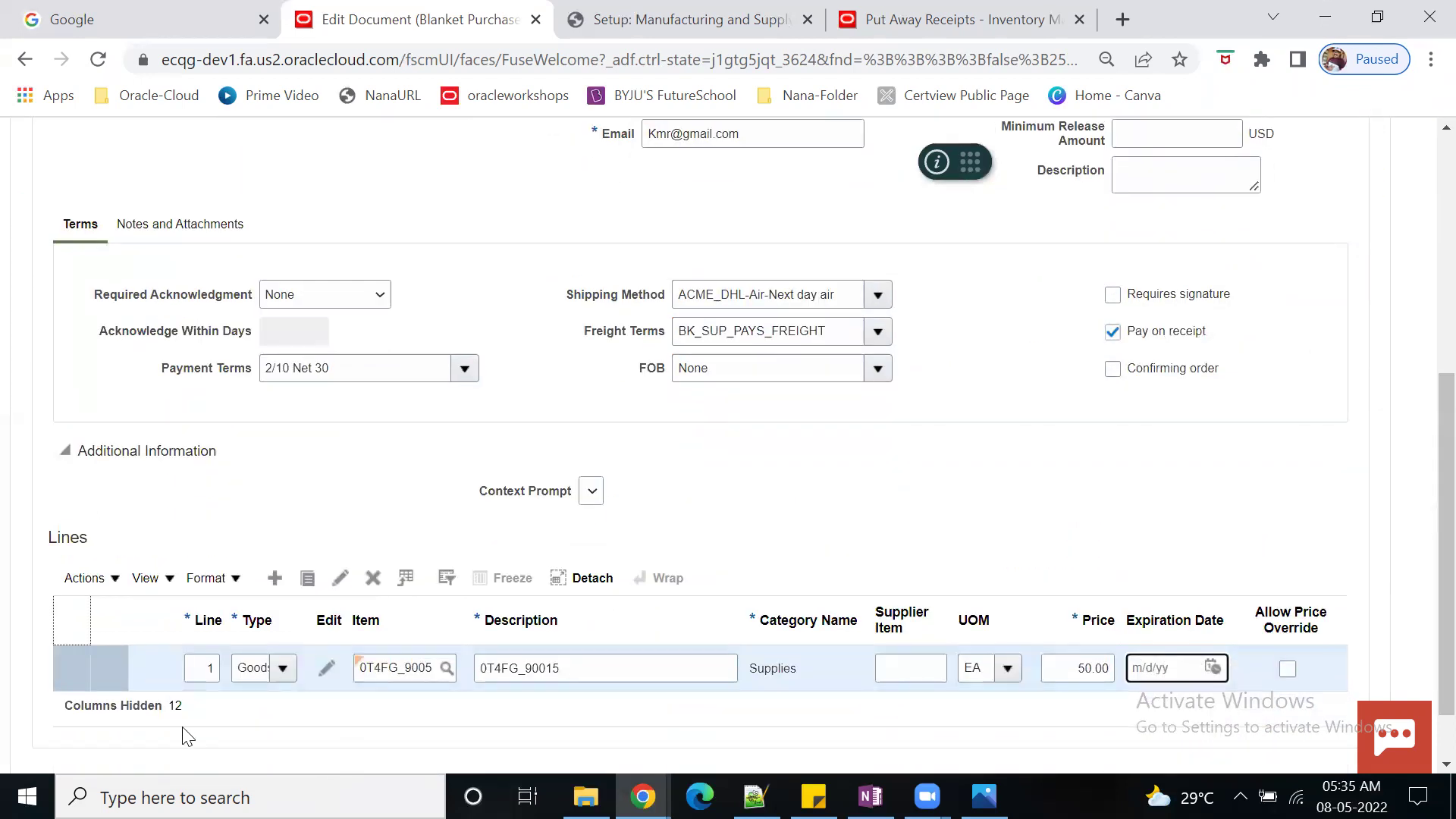
pyautogui.click(325, 674)
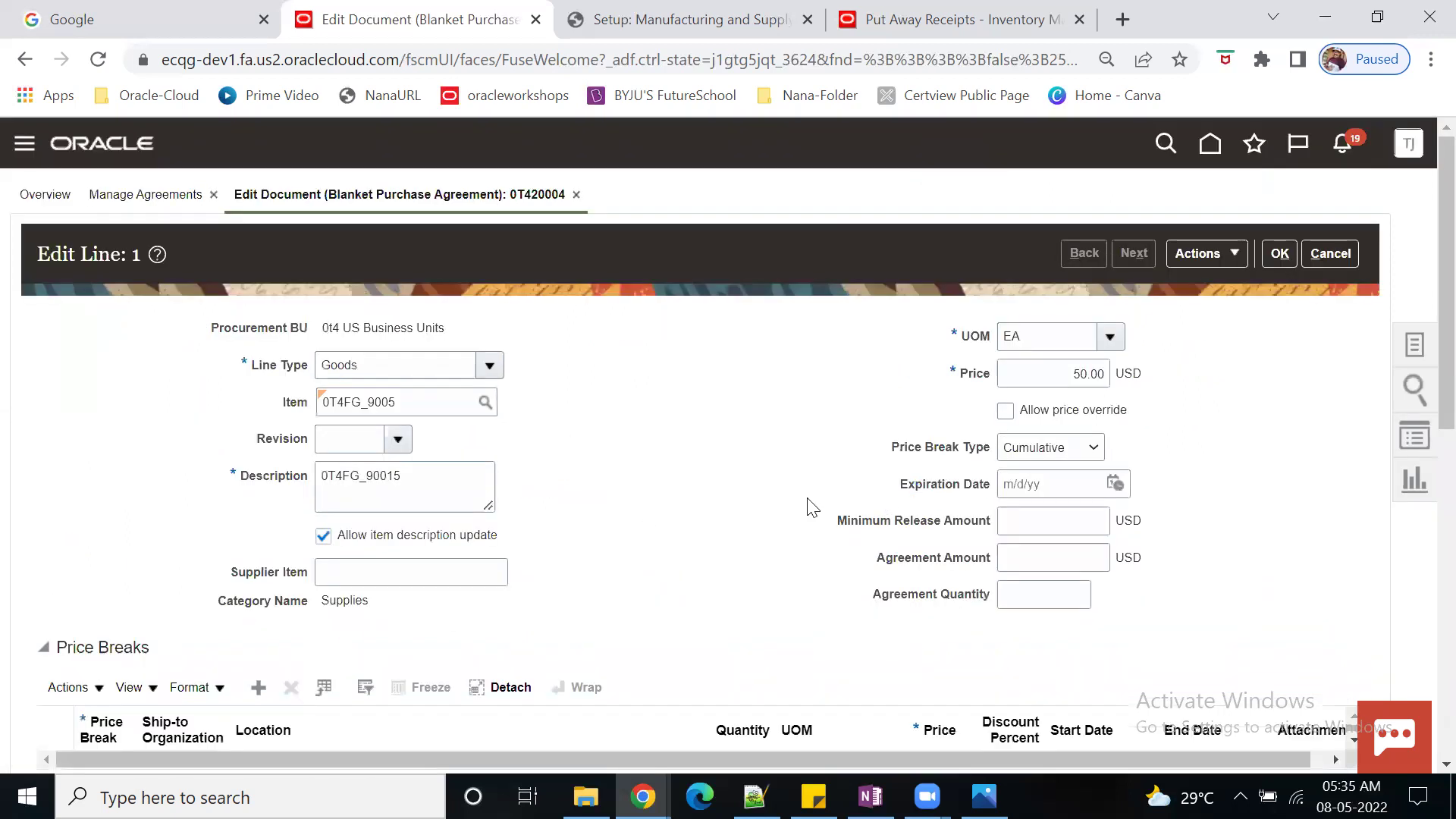
pyautogui.scroll(-4, 751, 524)
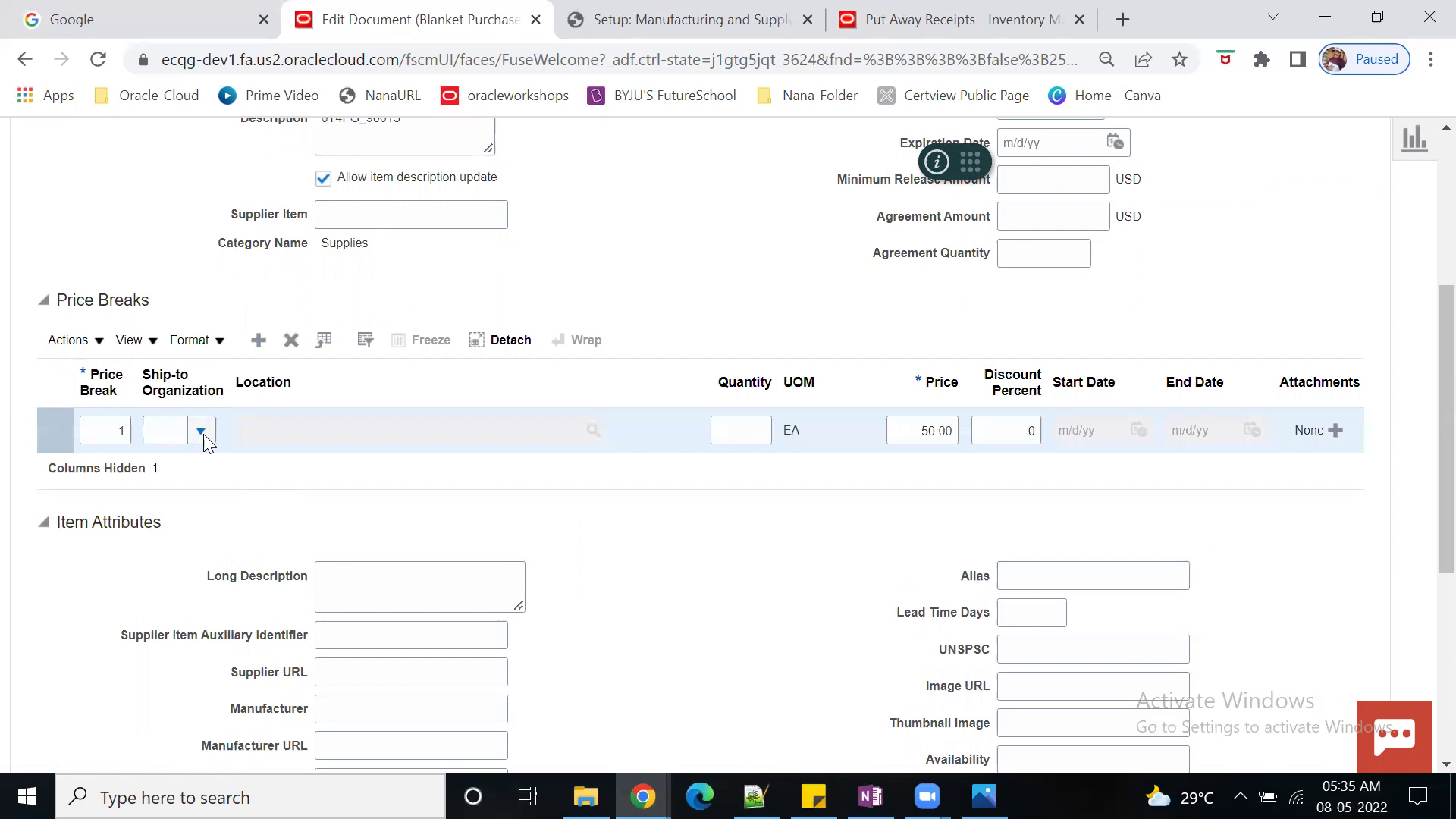
# Step: Set price break 1 to ship-to organization 0T4INV, location 0T14_Loc_0 and quantity 10
pyautogui.click(202, 432)
pyautogui.click(216, 461)
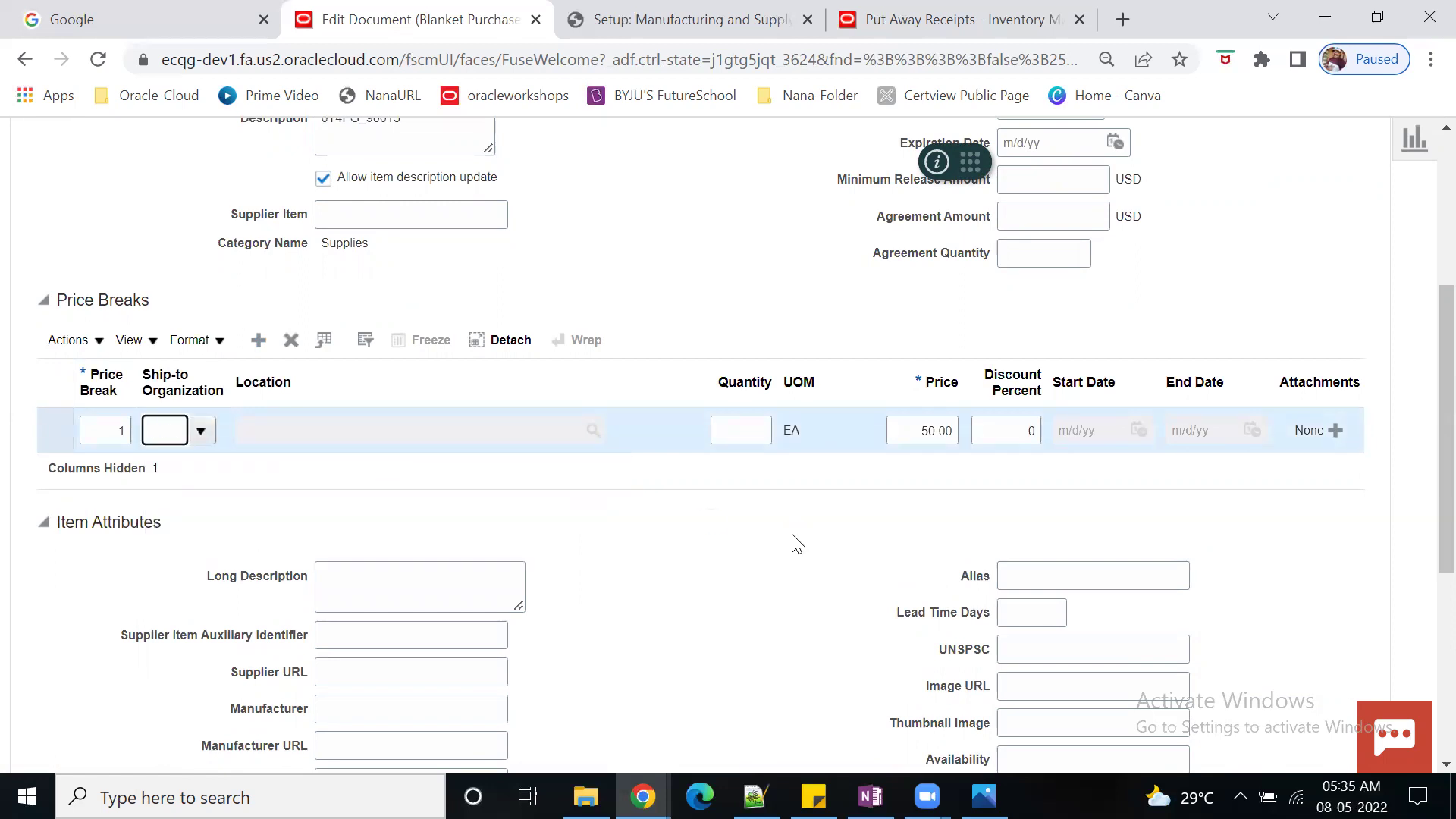
pyautogui.click(402, 425)
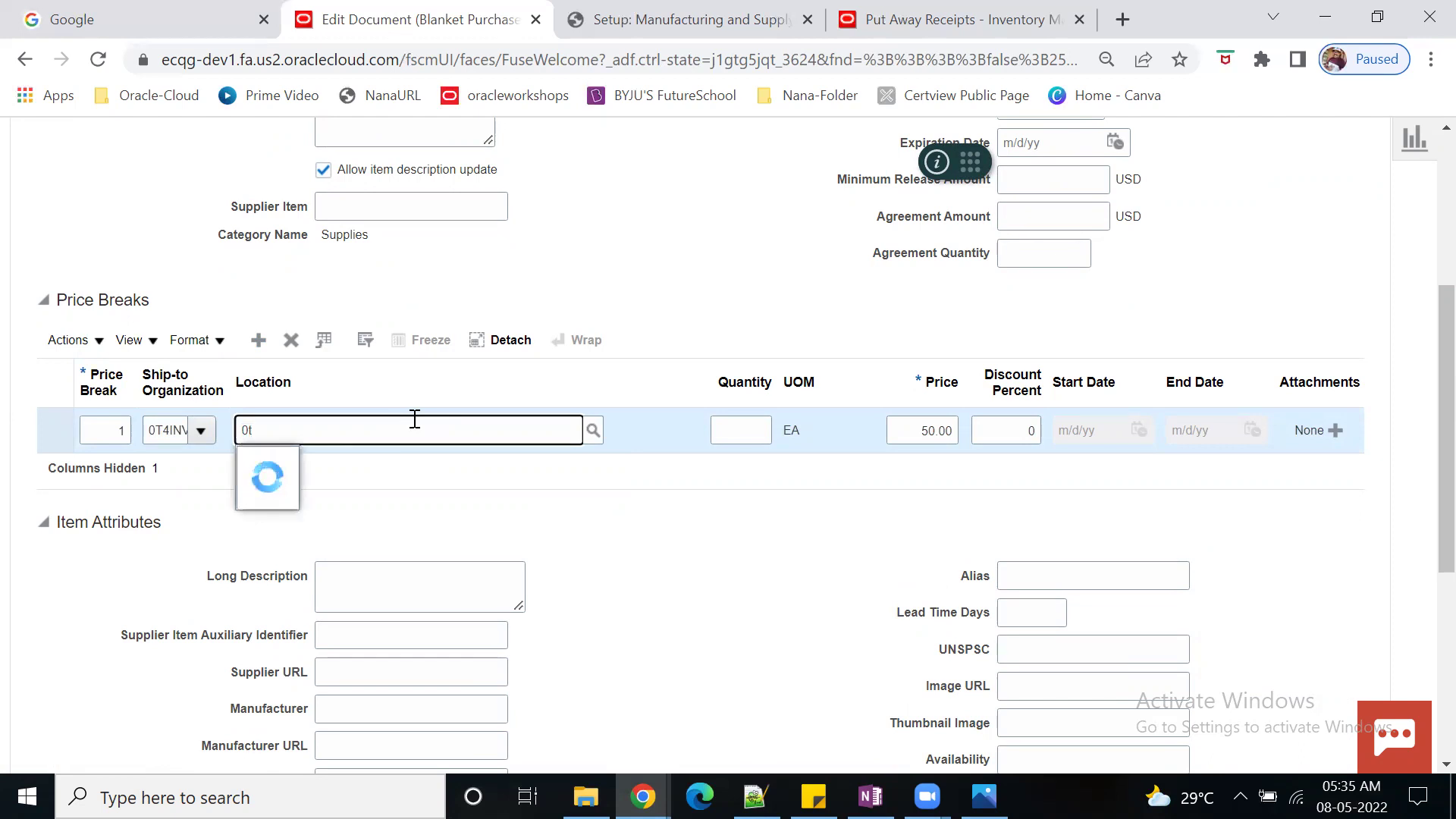
pyautogui.click(423, 464)
pyautogui.click(732, 430)
pyautogui.write('10')
pyautogui.press('Tab')
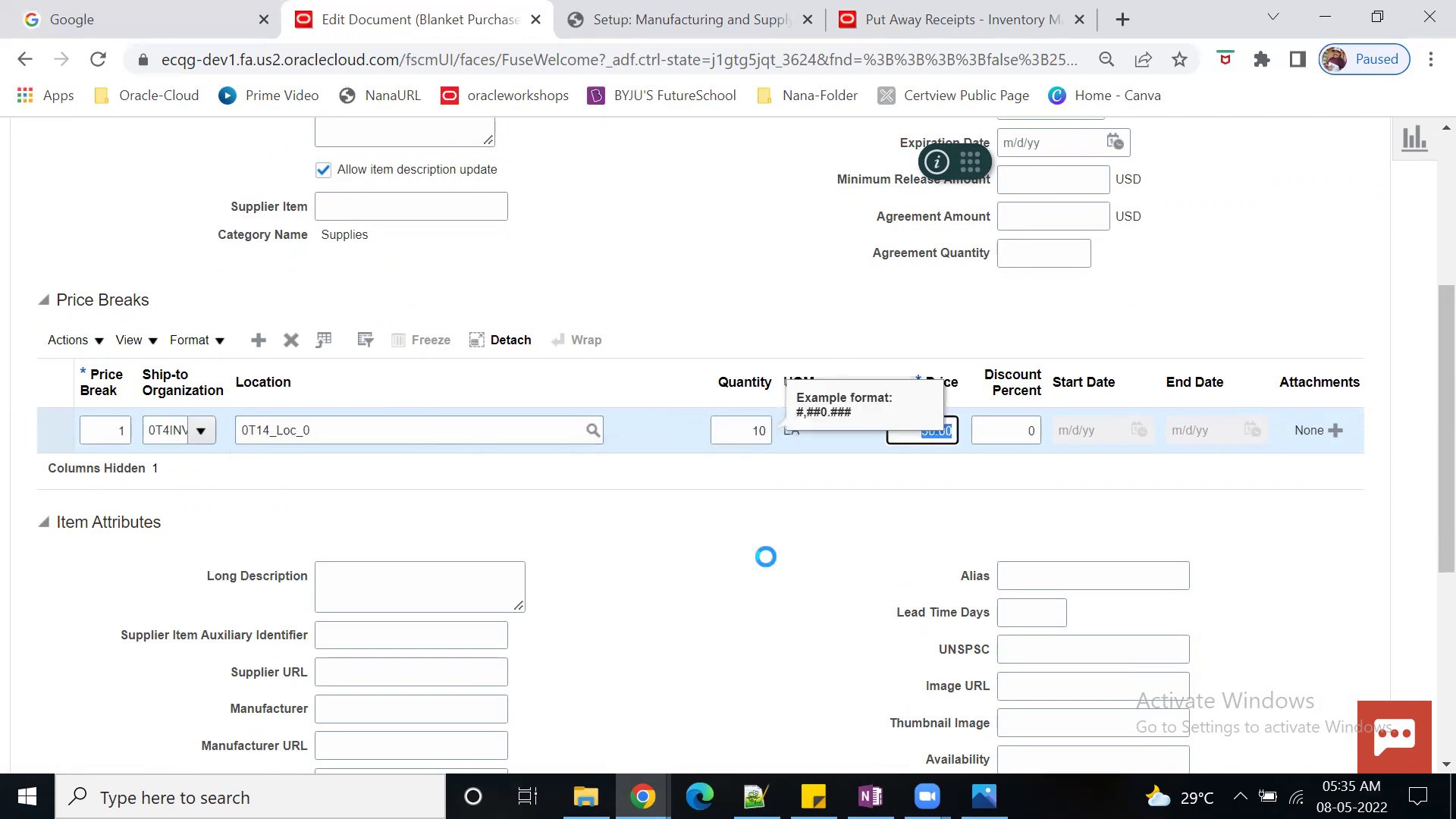
# Step: Add a second price break with ship-to organization 0T4INV and location 0T14_Loc_0
pyautogui.click(257, 342)
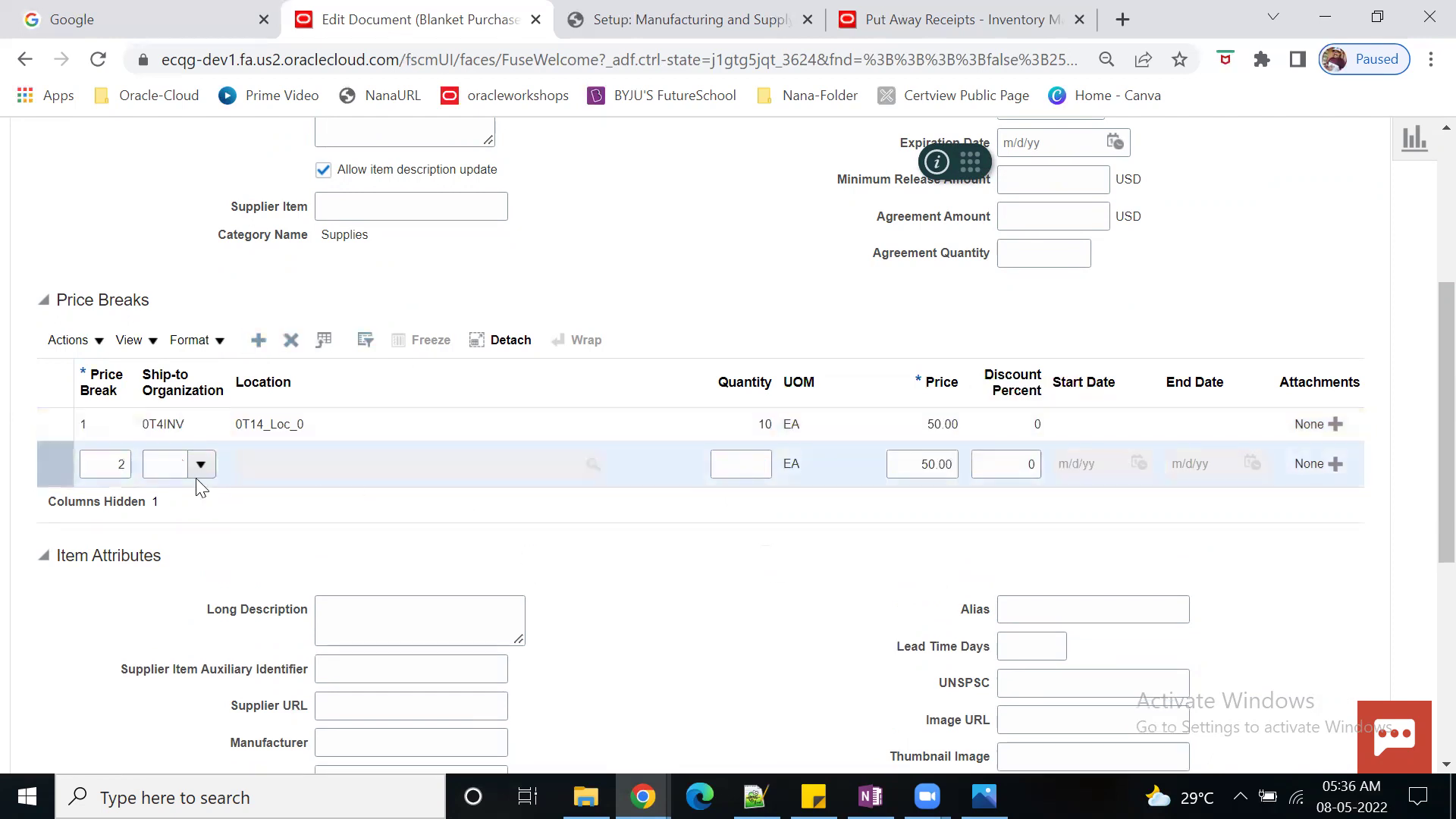
pyautogui.click(172, 460)
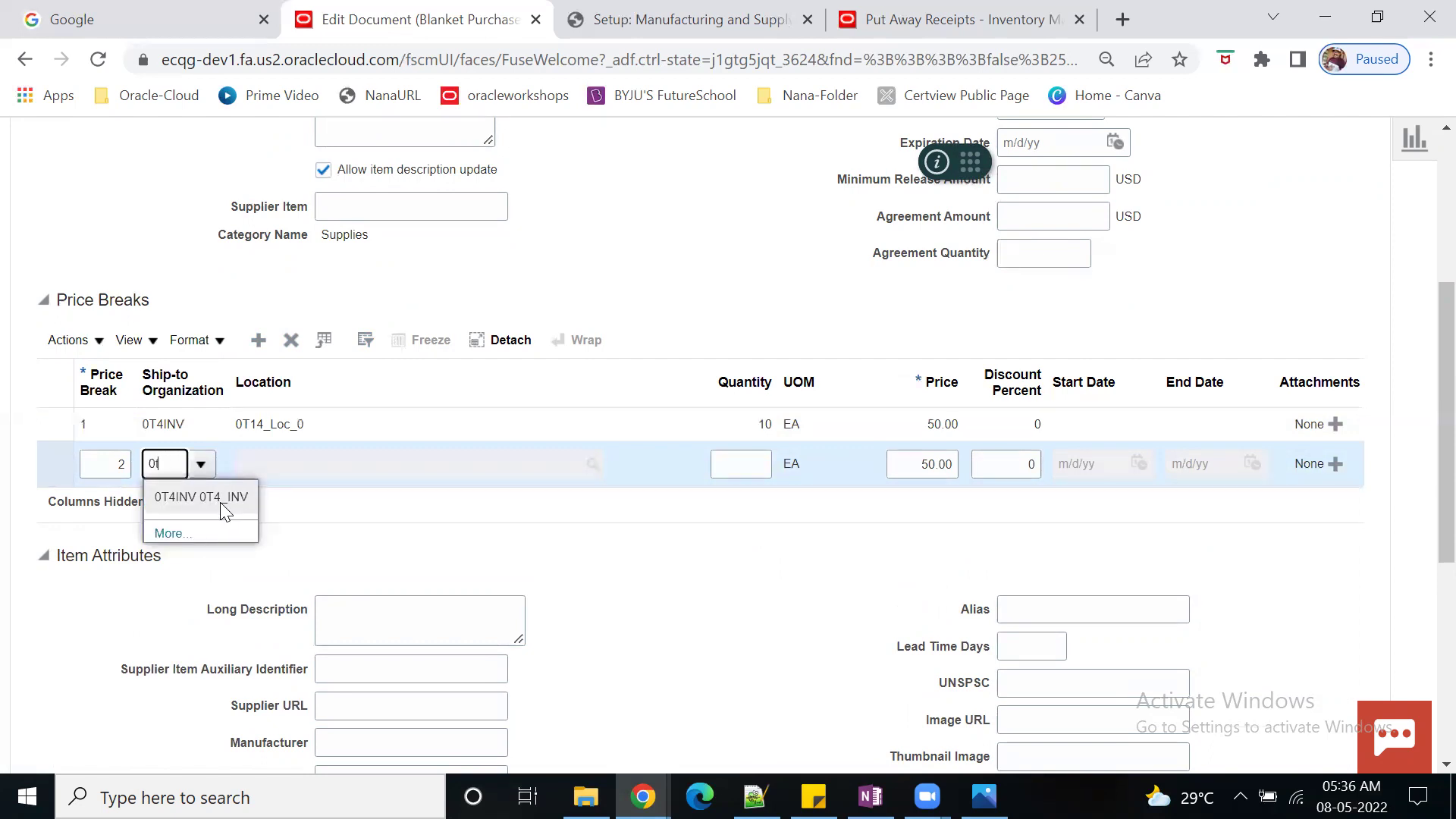
pyautogui.click(202, 497)
pyautogui.click(338, 465)
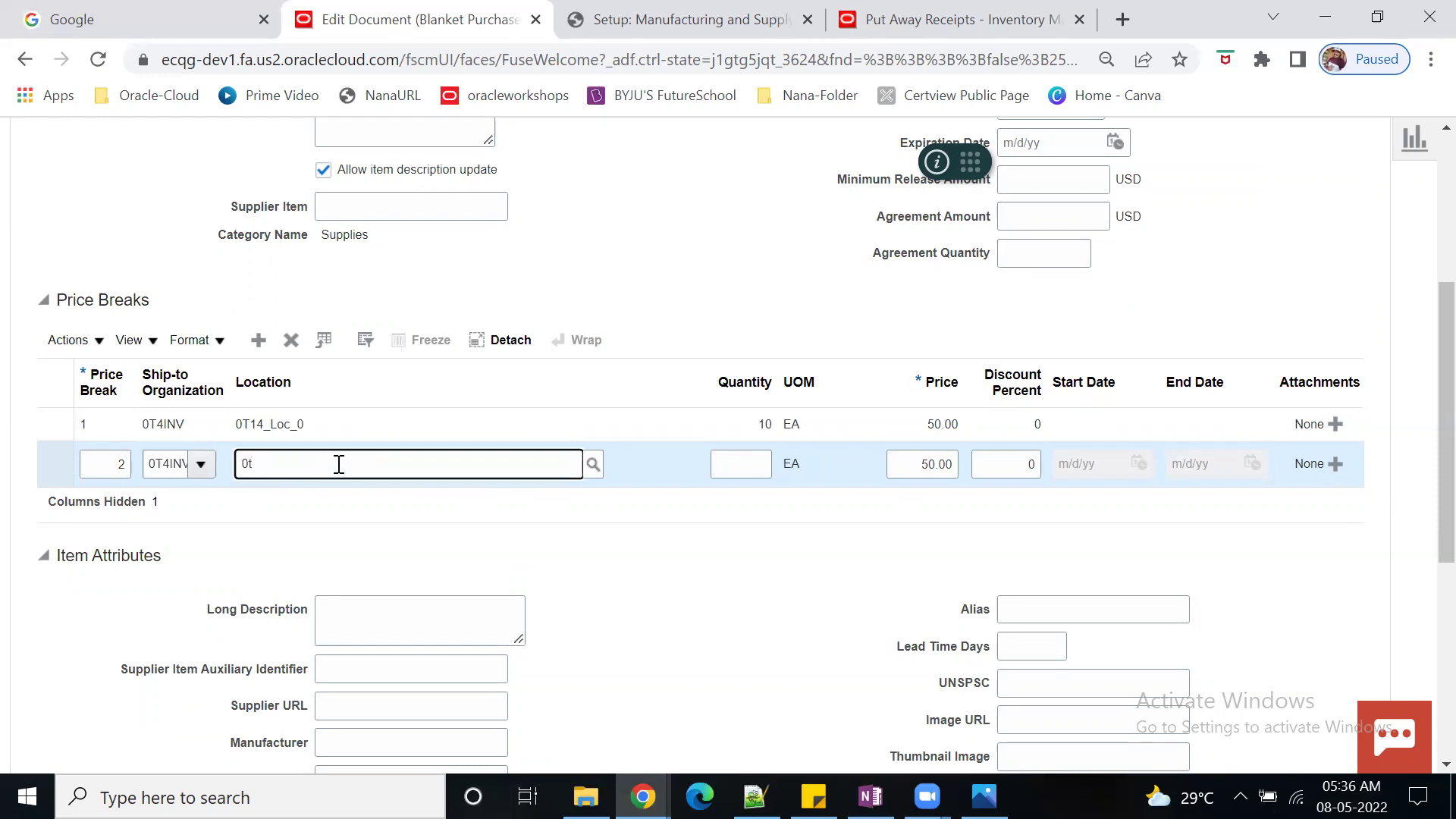
pyautogui.click(287, 498)
# Step: Set price break 2 to quantity 20 with a 5 percent discount, and accept the changes to the agreement line
pyautogui.click(752, 465)
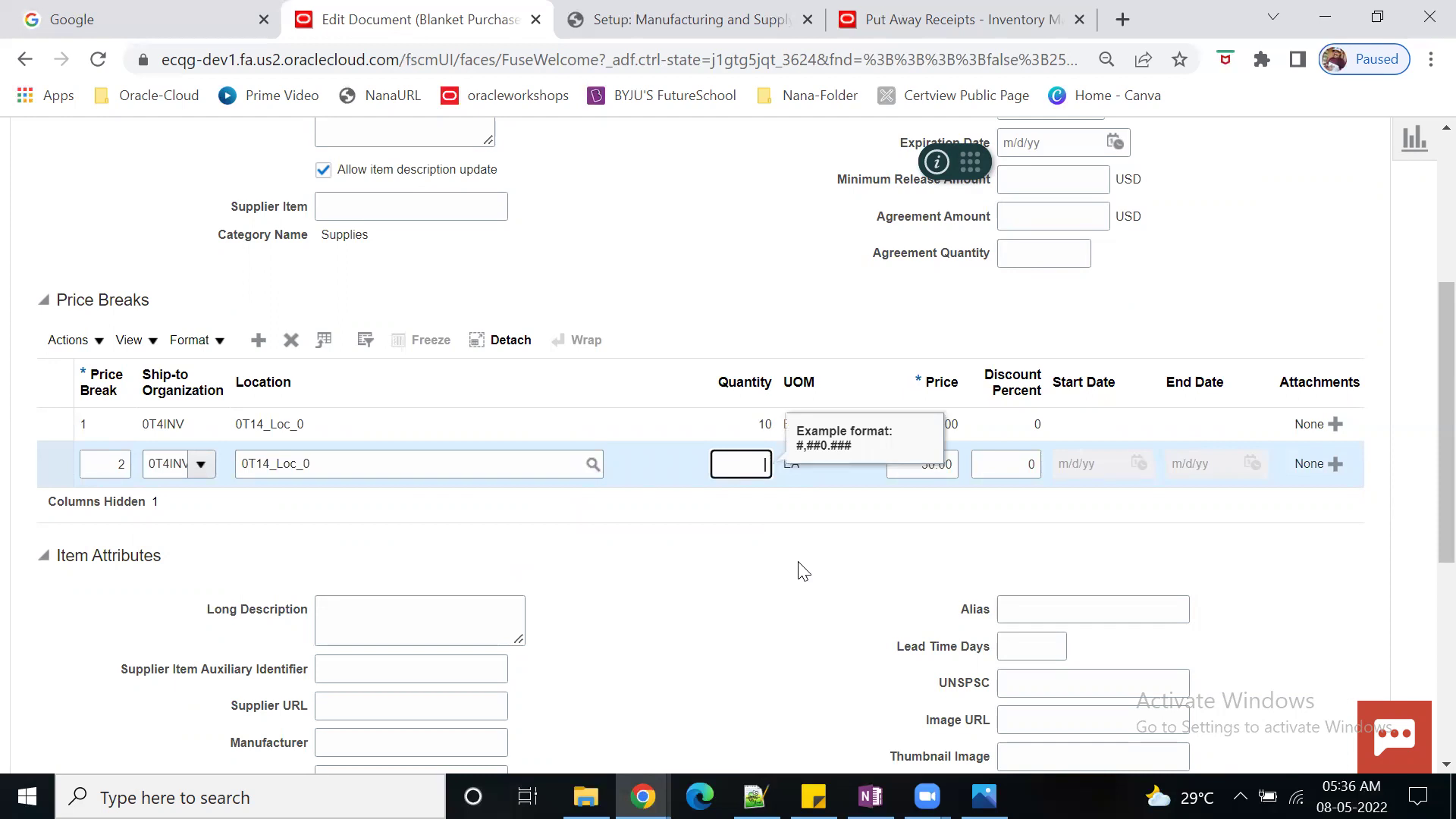
pyautogui.press('Tab')
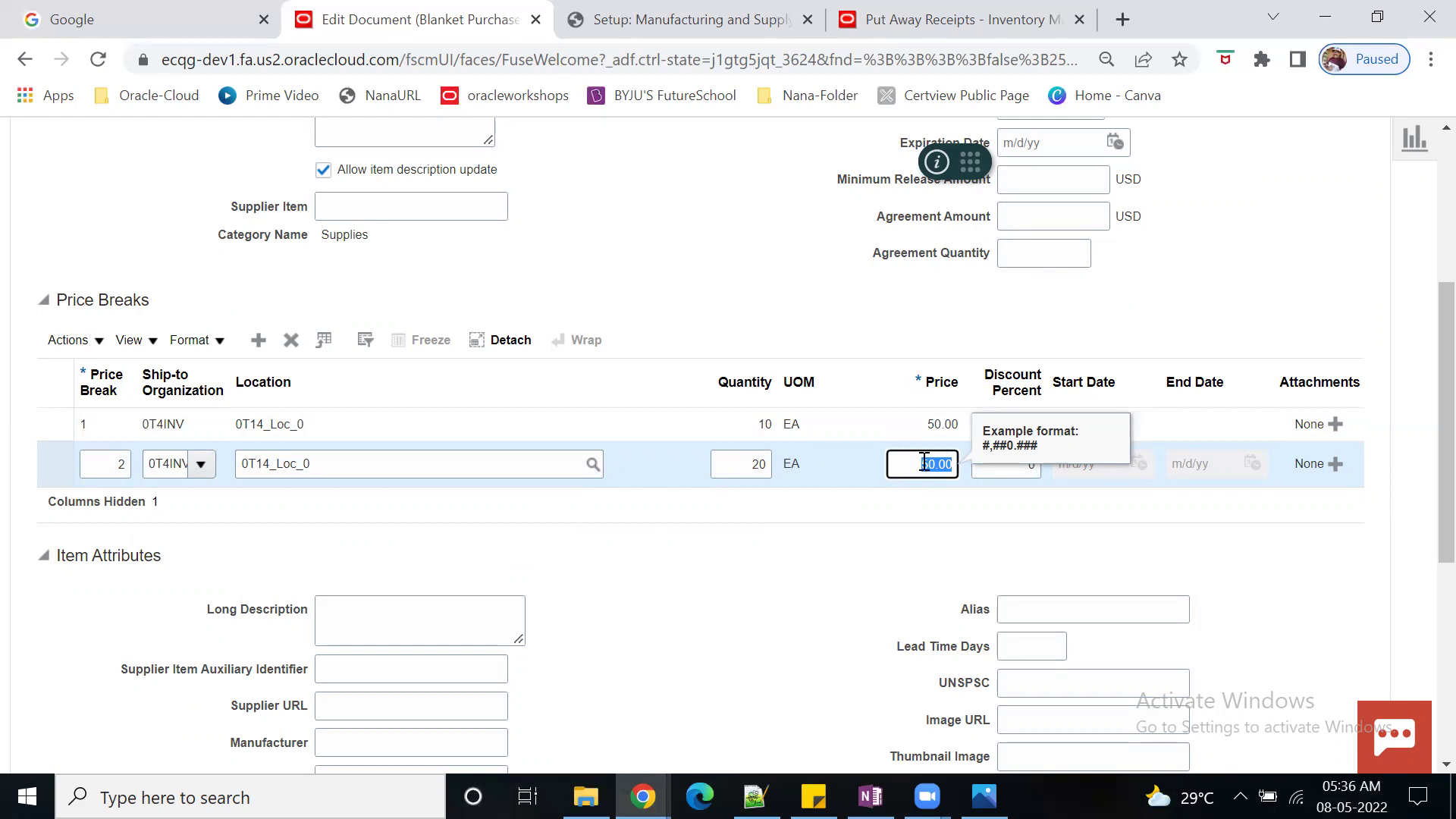
pyautogui.click(999, 464)
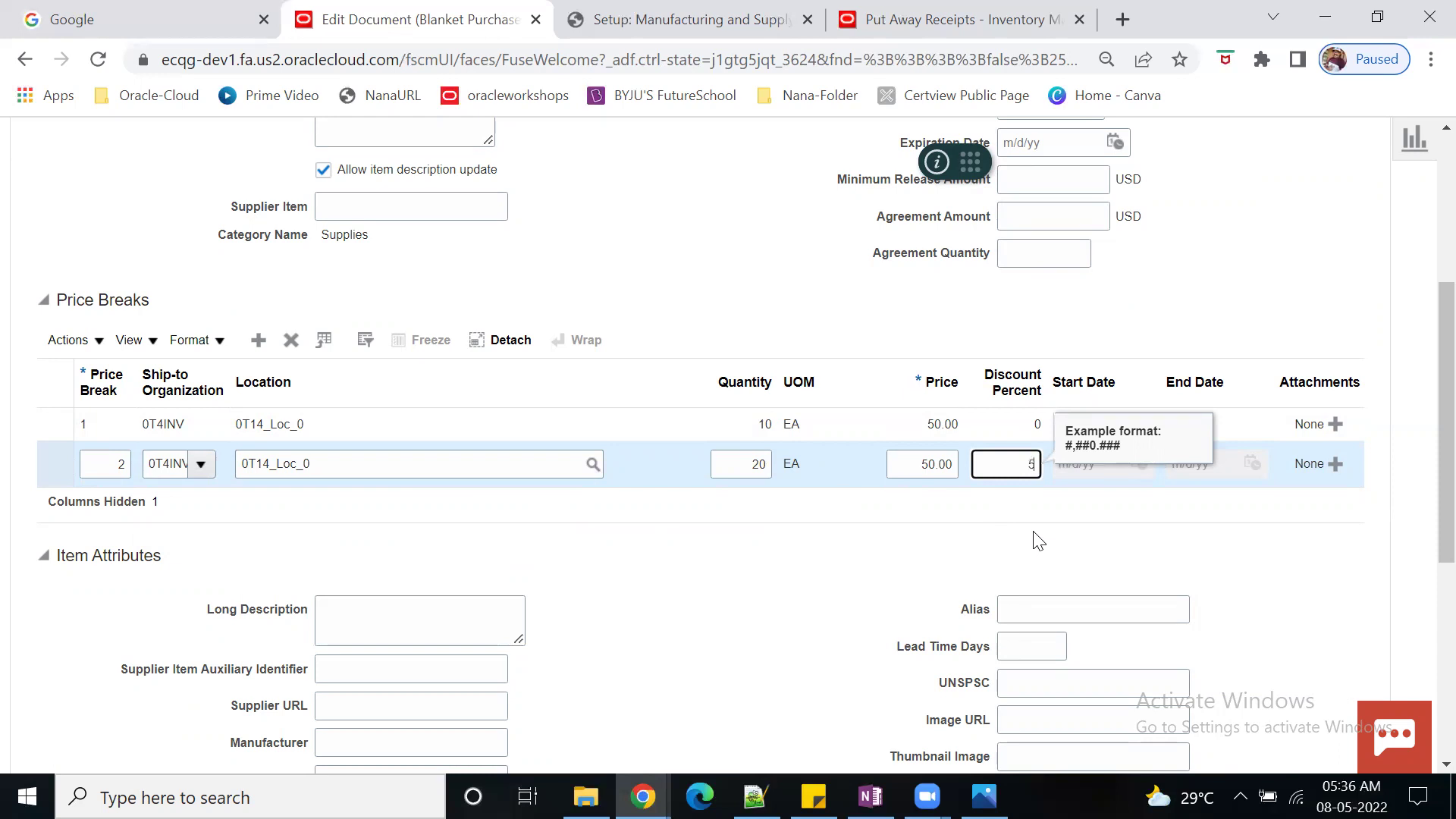
pyautogui.press('Tab')
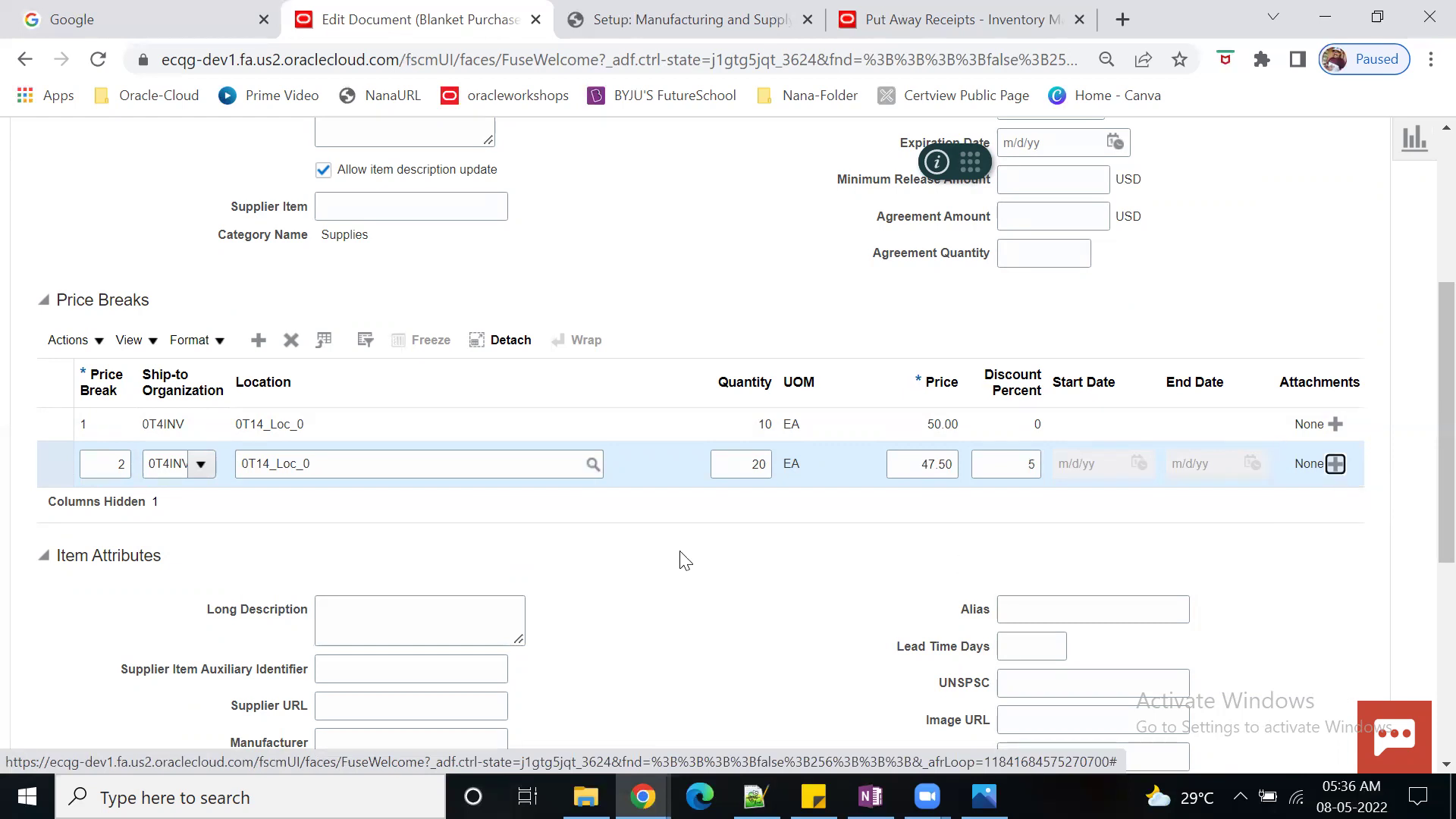
pyautogui.scroll(5, 683, 559)
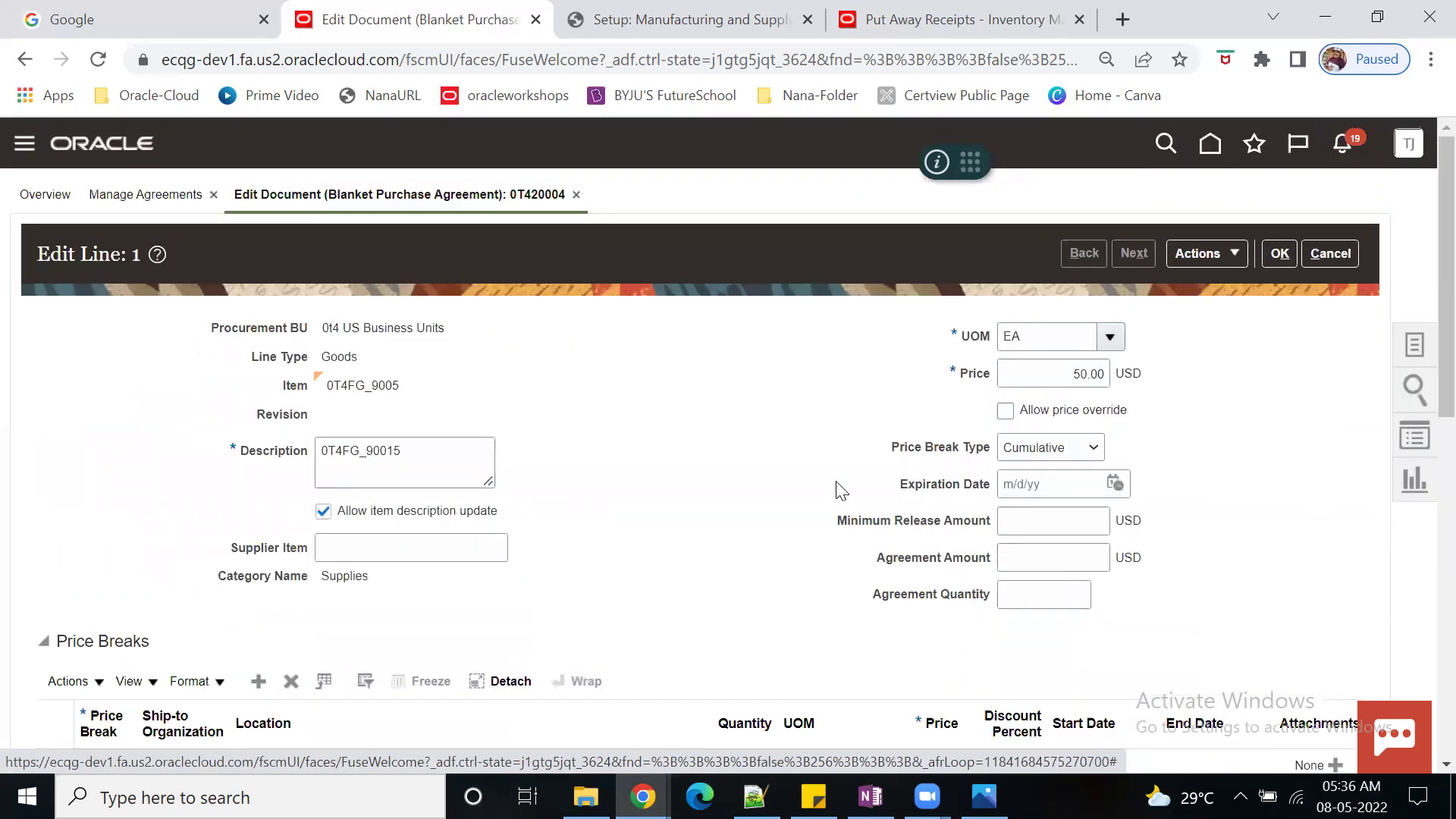
pyautogui.click(1277, 254)
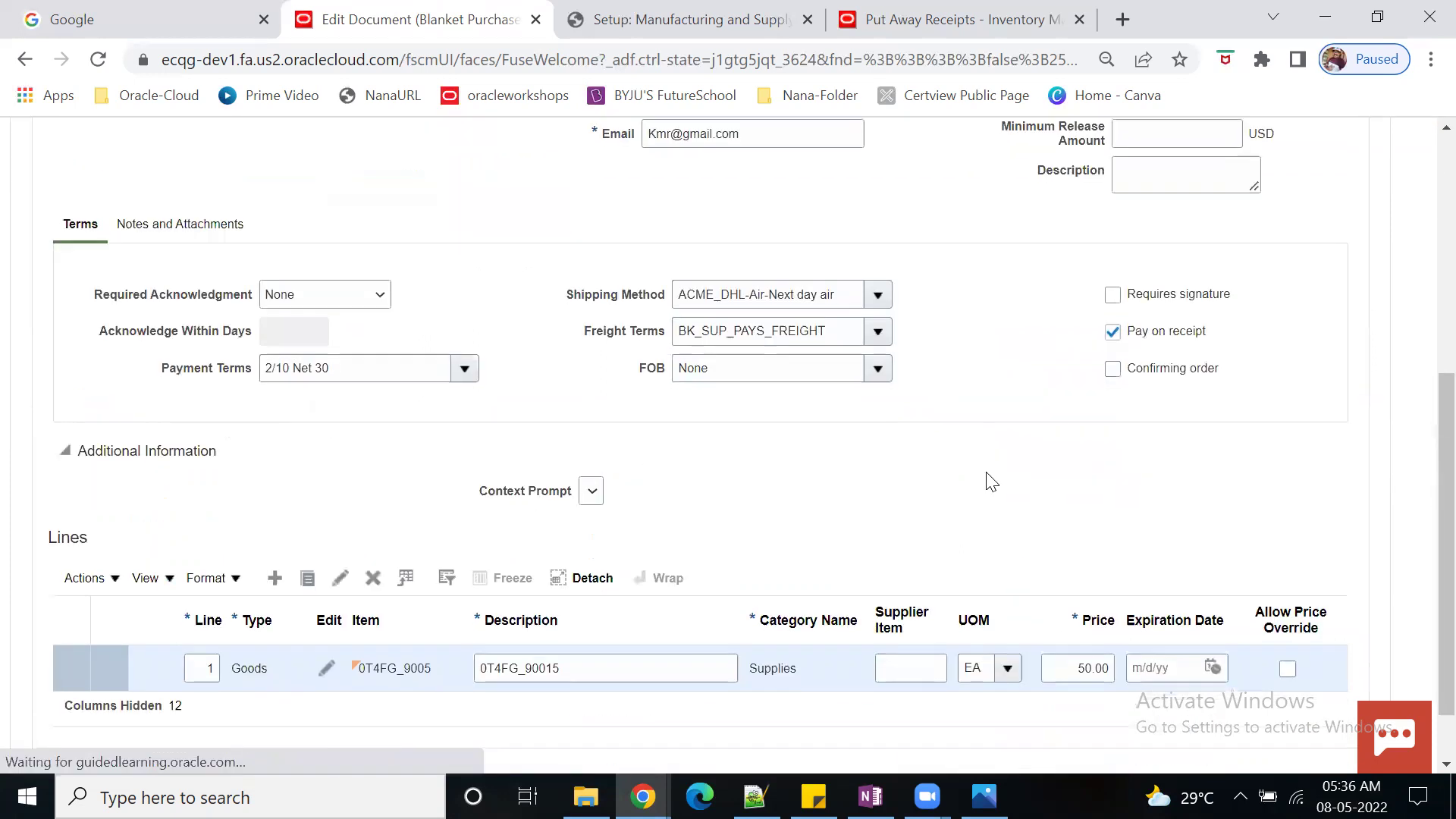
# Step: Save the agreement and check its business unit access and order processing options
pyautogui.scroll(10, 992, 479)
pyautogui.click(1181, 250)
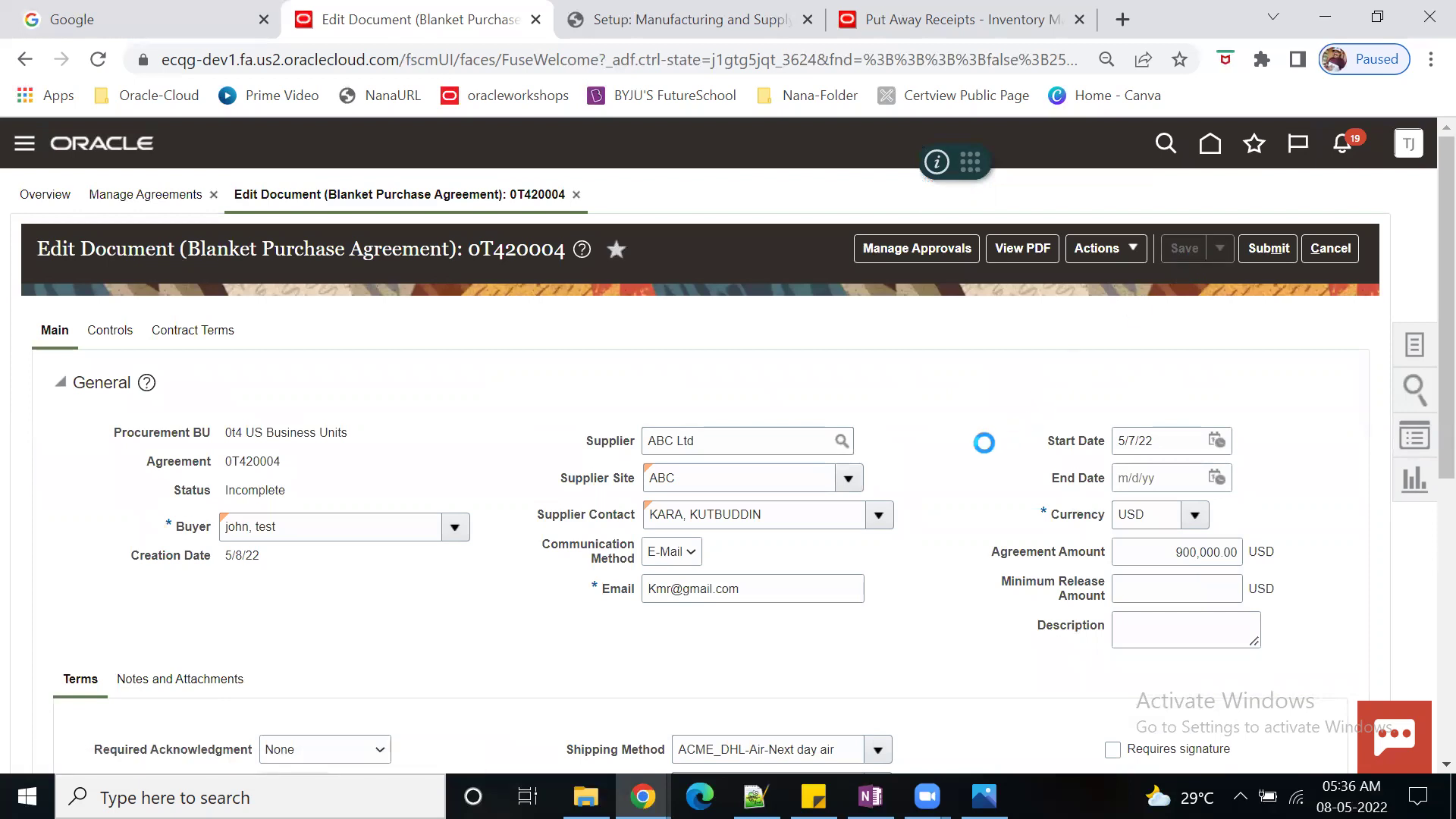
pyautogui.click(111, 347)
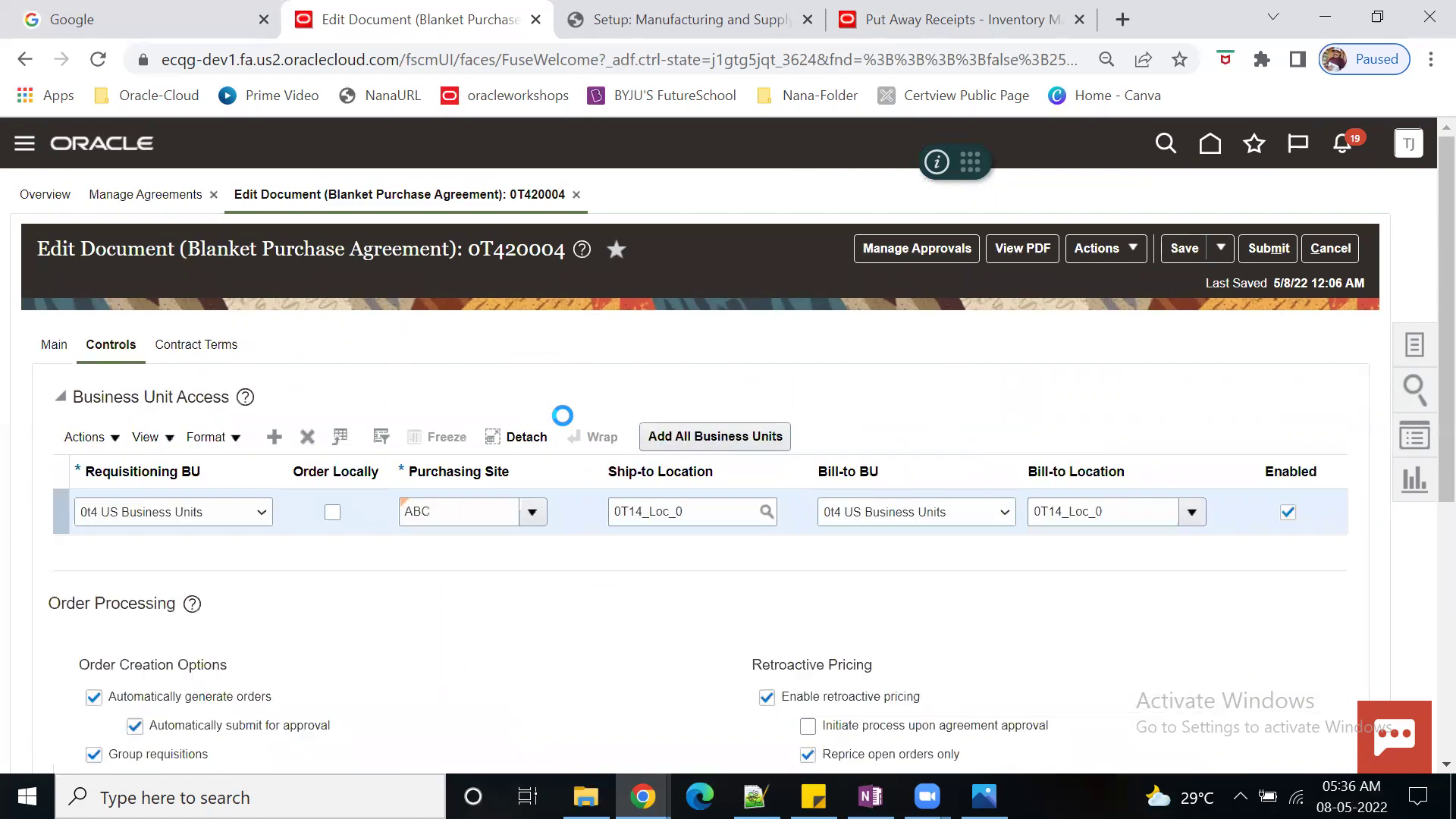
pyautogui.scroll(-5, 562, 417)
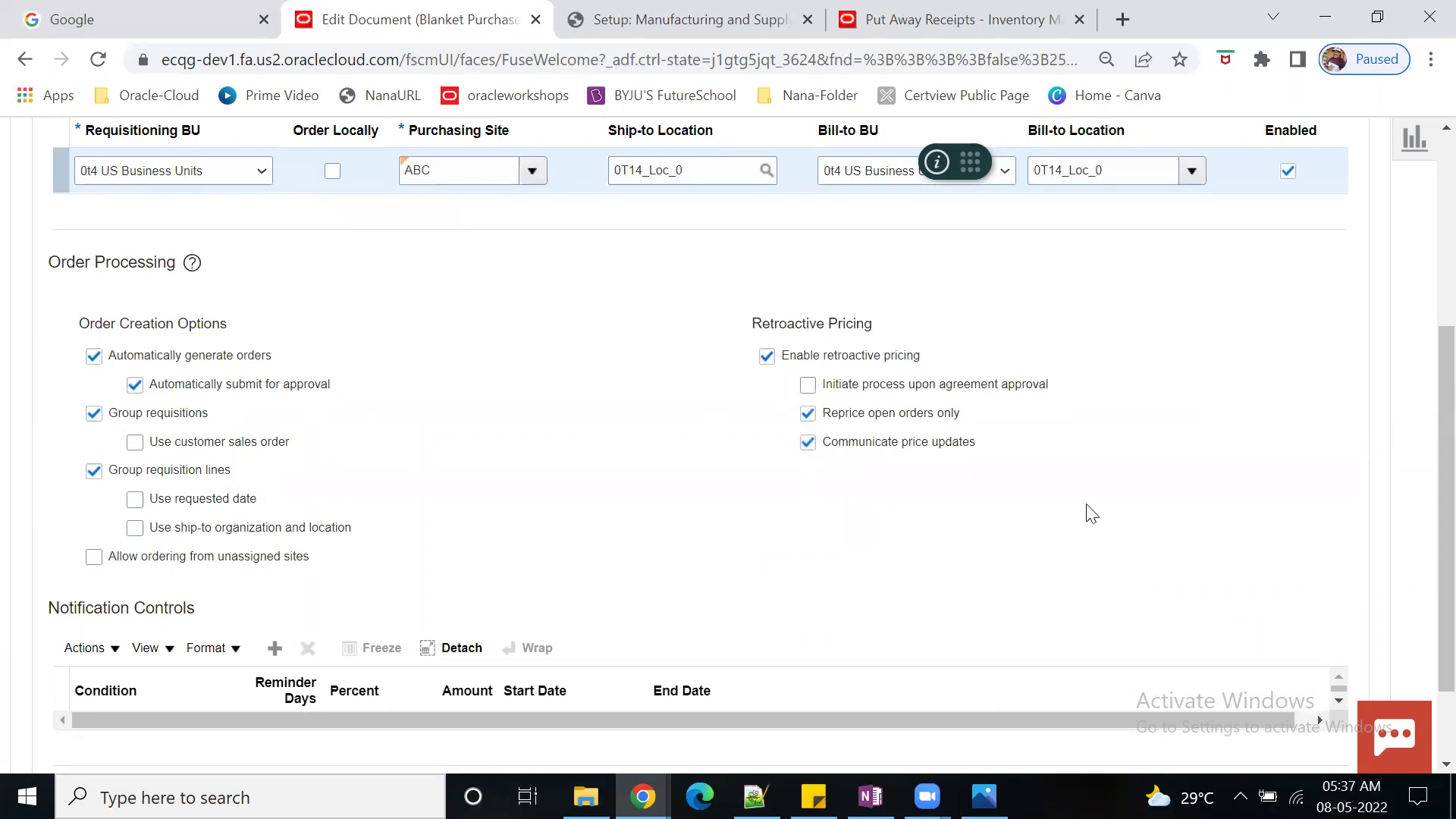
pyautogui.scroll(5, 1092, 514)
# Step: Save the agreement again, check its approval route and submit it for approval
pyautogui.click(1190, 244)
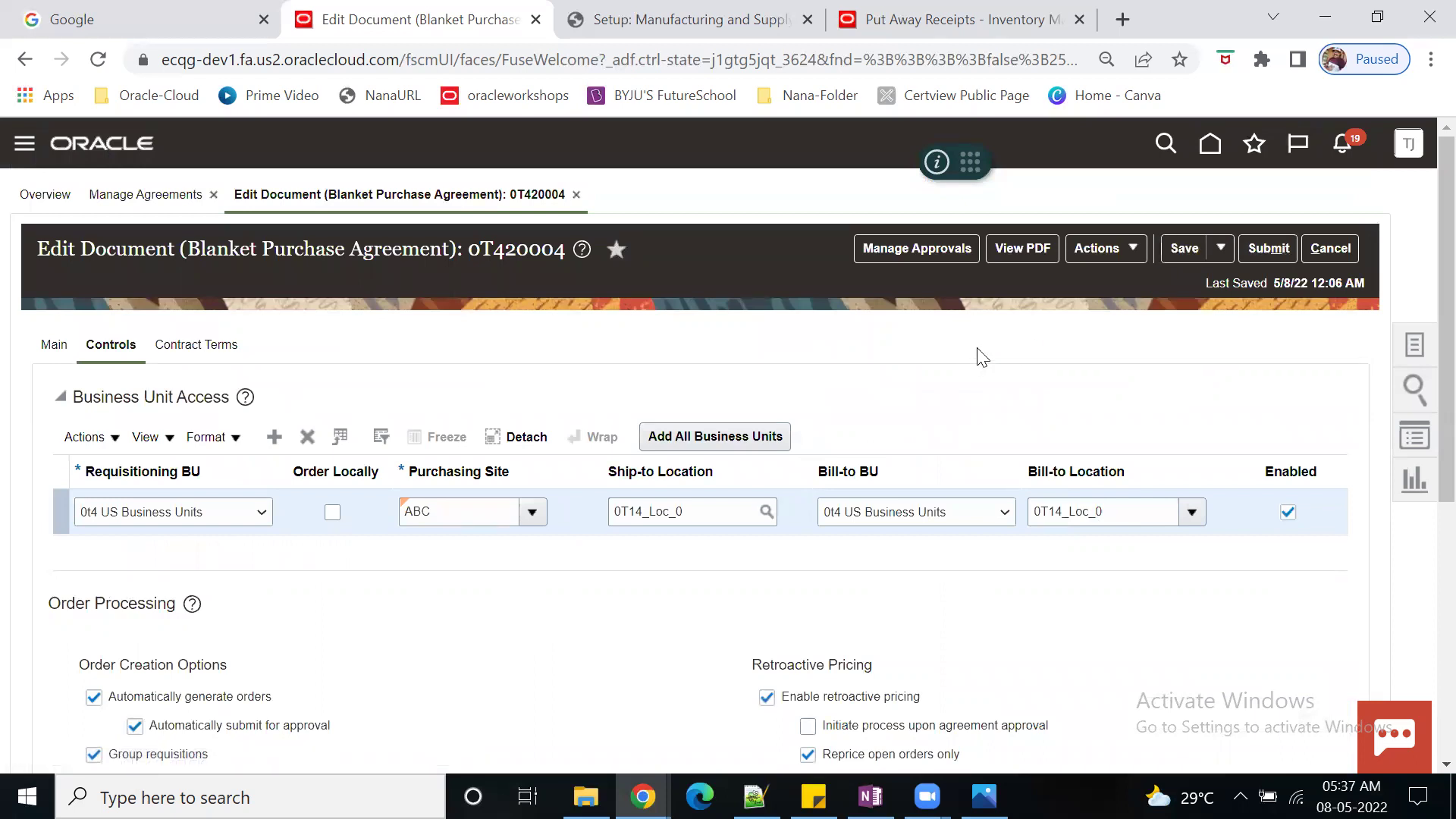
pyautogui.click(920, 256)
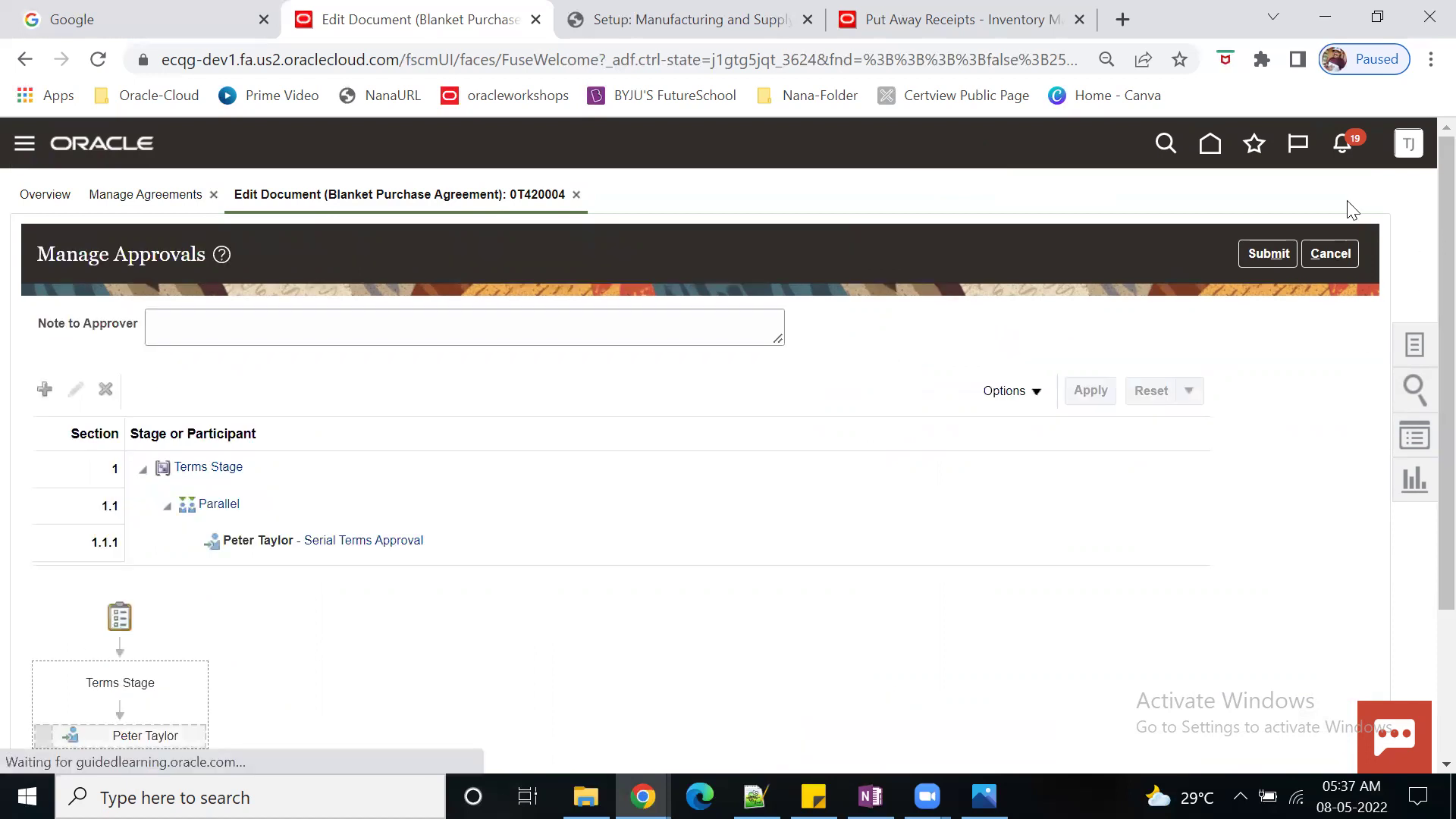
pyautogui.click(1268, 256)
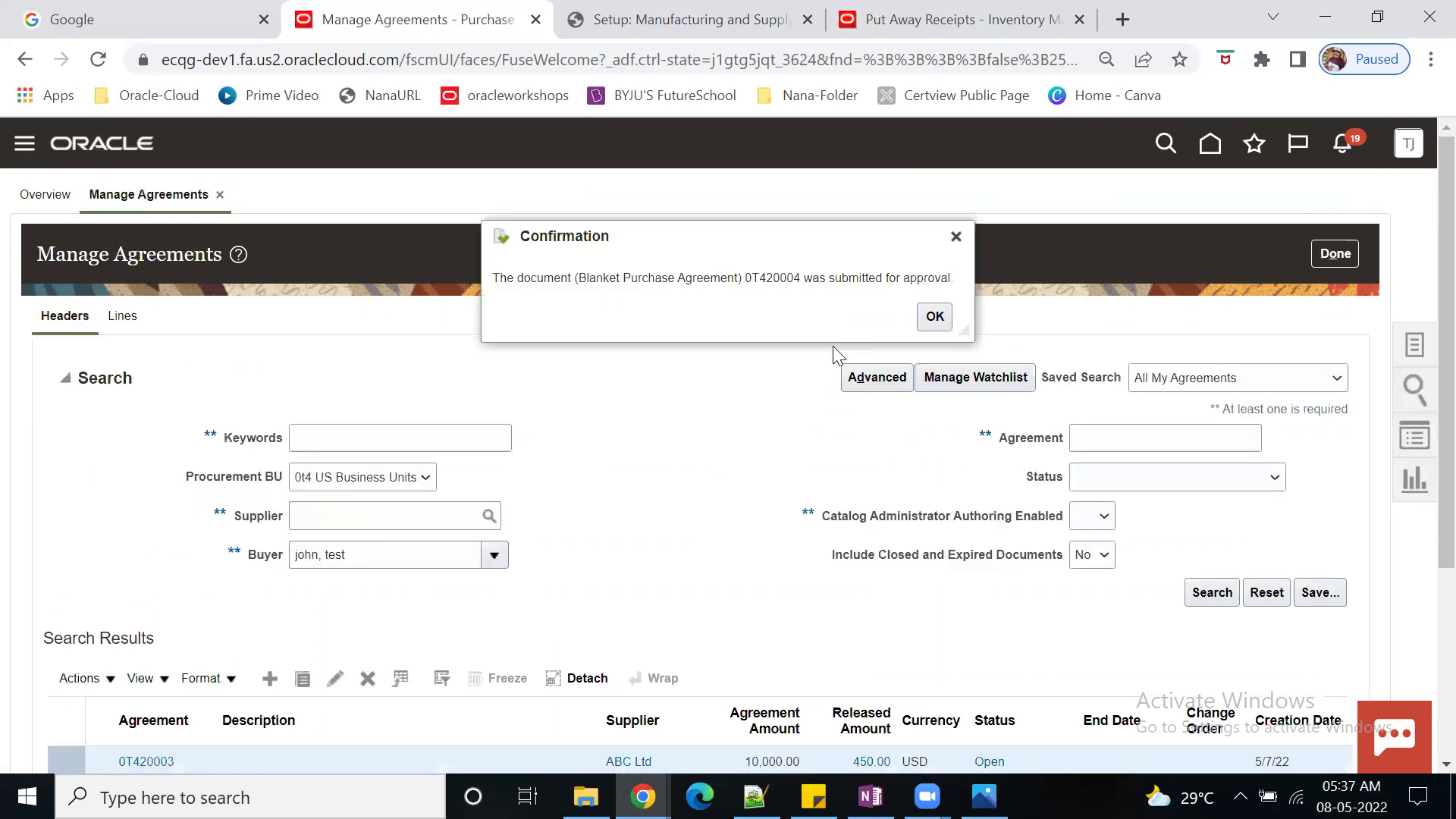
# Step: Copy the submitted agreement's number and paste it below the list on the "Touch less PO creations" page in OneNote
pyautogui.doubleClick(800, 279)
pyautogui.hotkey('ctrl', 'c')
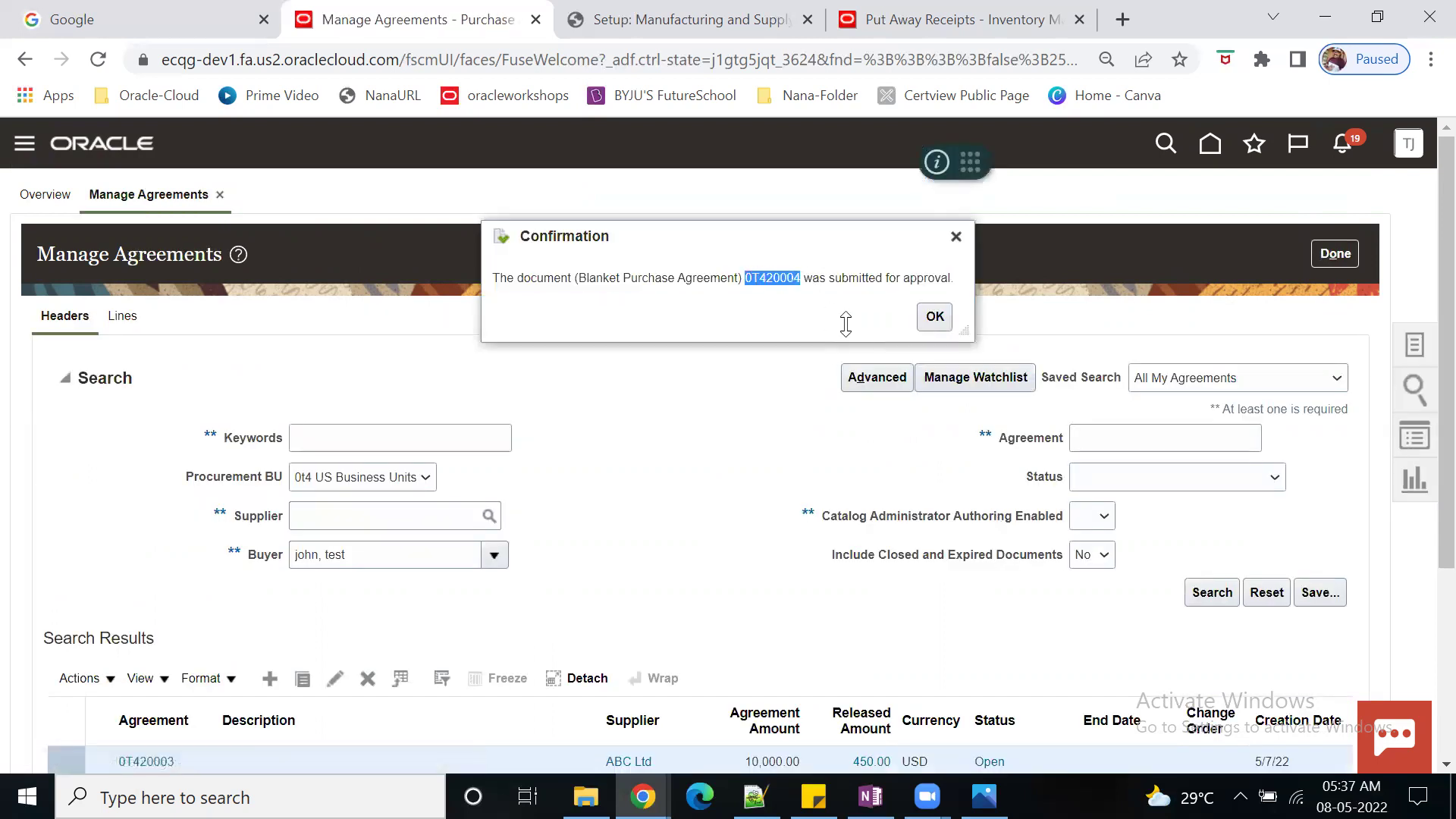
pyautogui.click(939, 317)
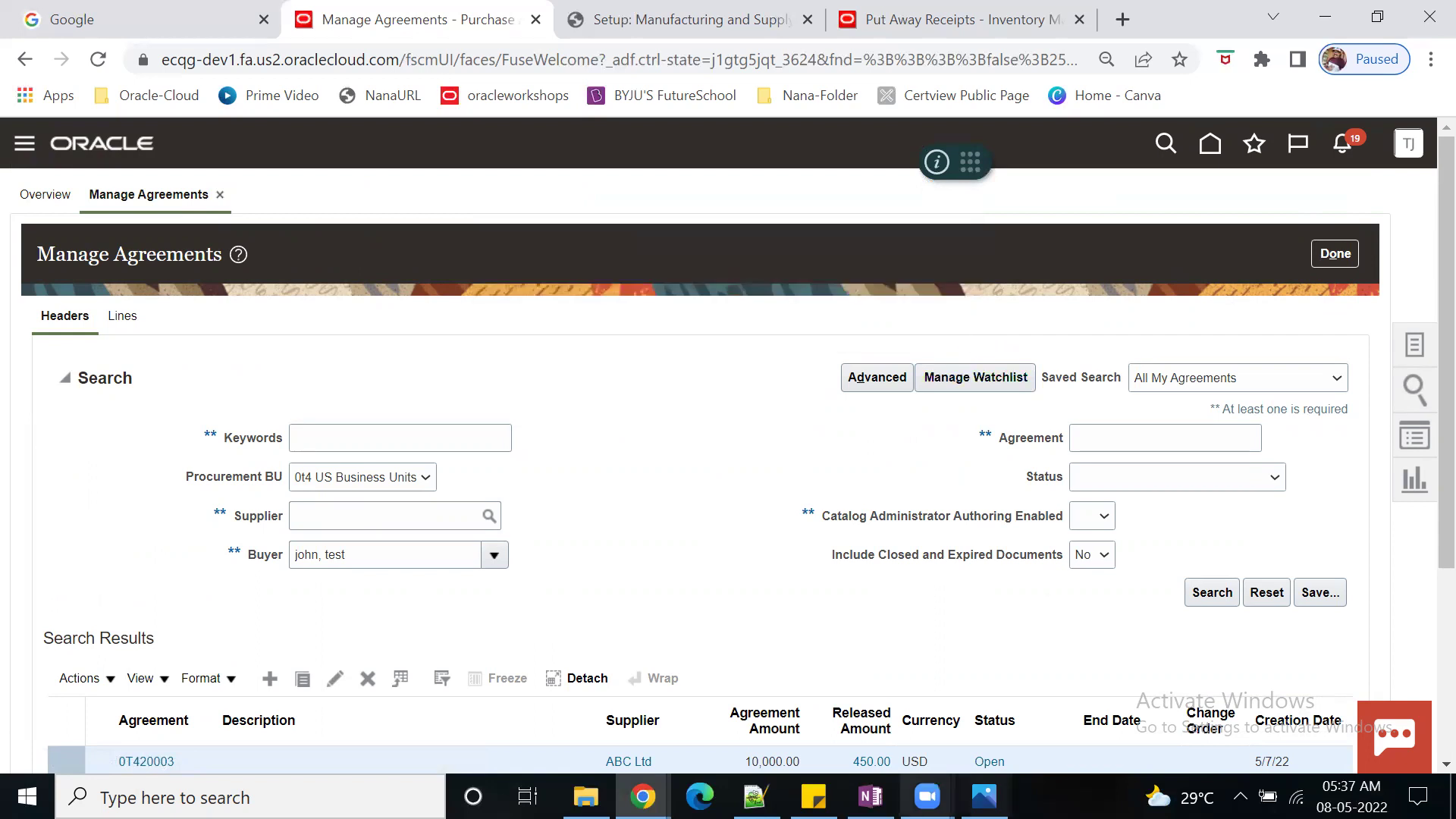
pyautogui.click(871, 796)
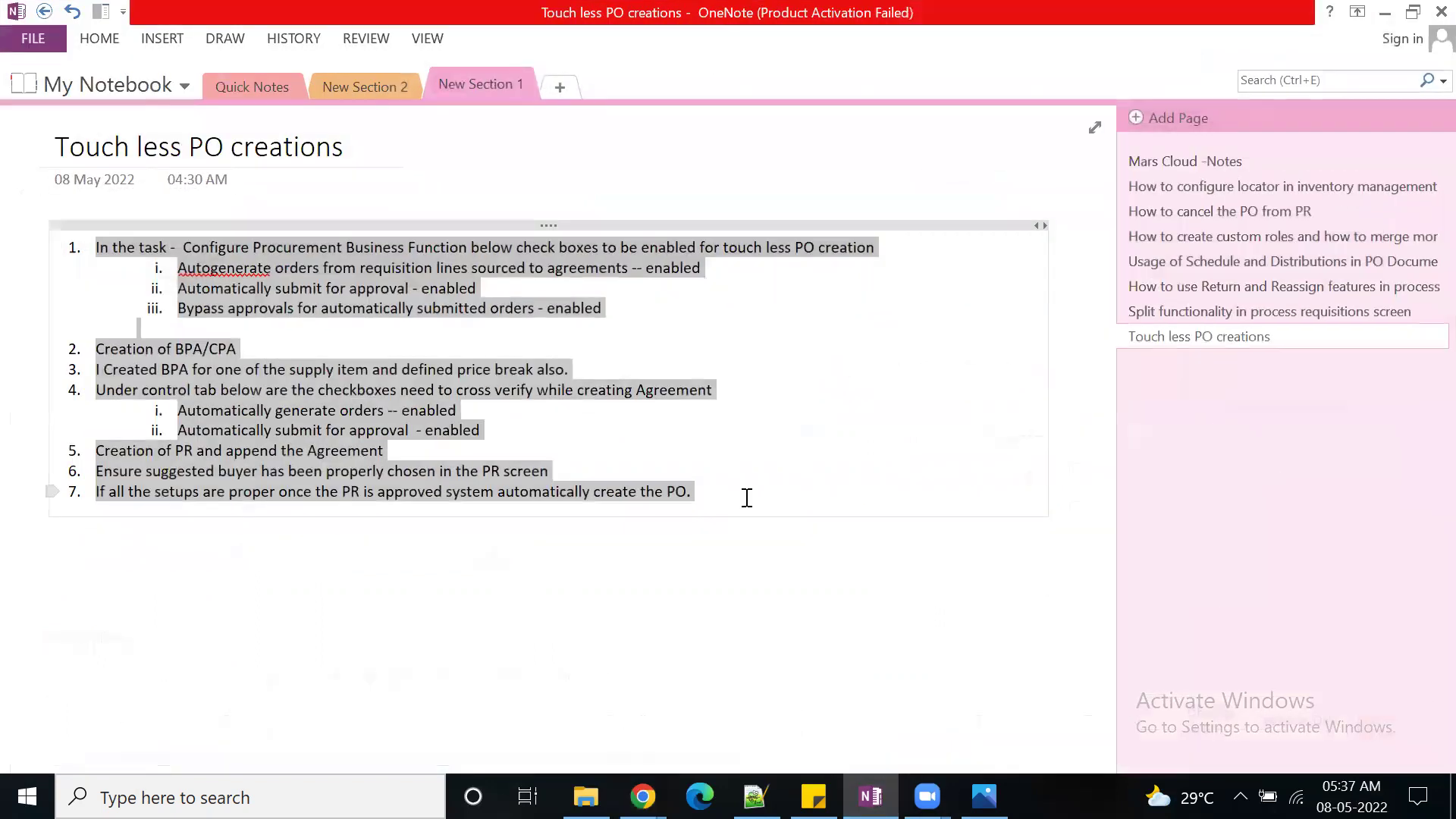
pyautogui.click(747, 498)
pyautogui.hotkey('ctrl', 'v')
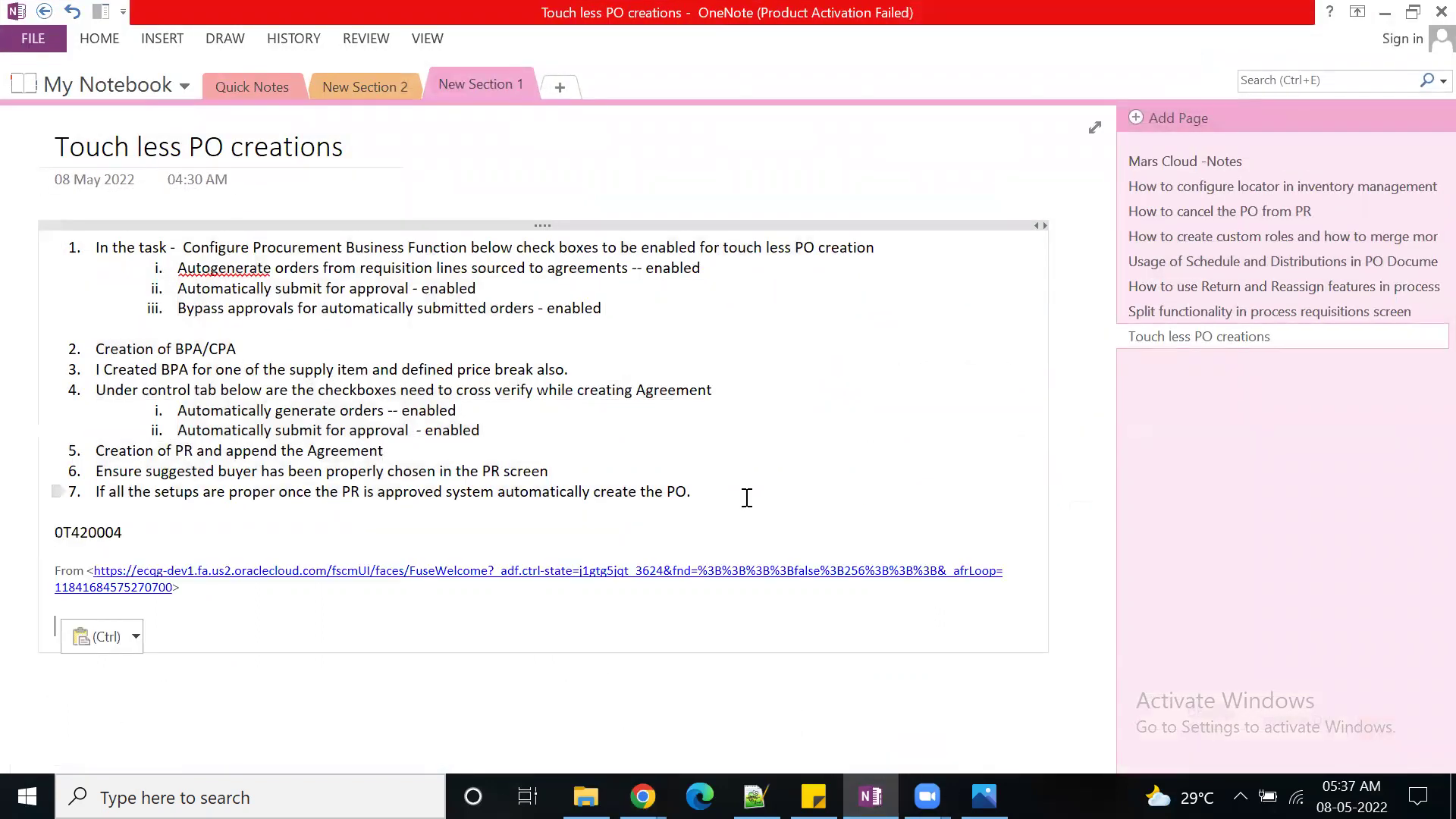
# Step: Delete the pasted source link from the notes and label the agreement number with "-- BPA"
pyautogui.tripleClick(292, 590)
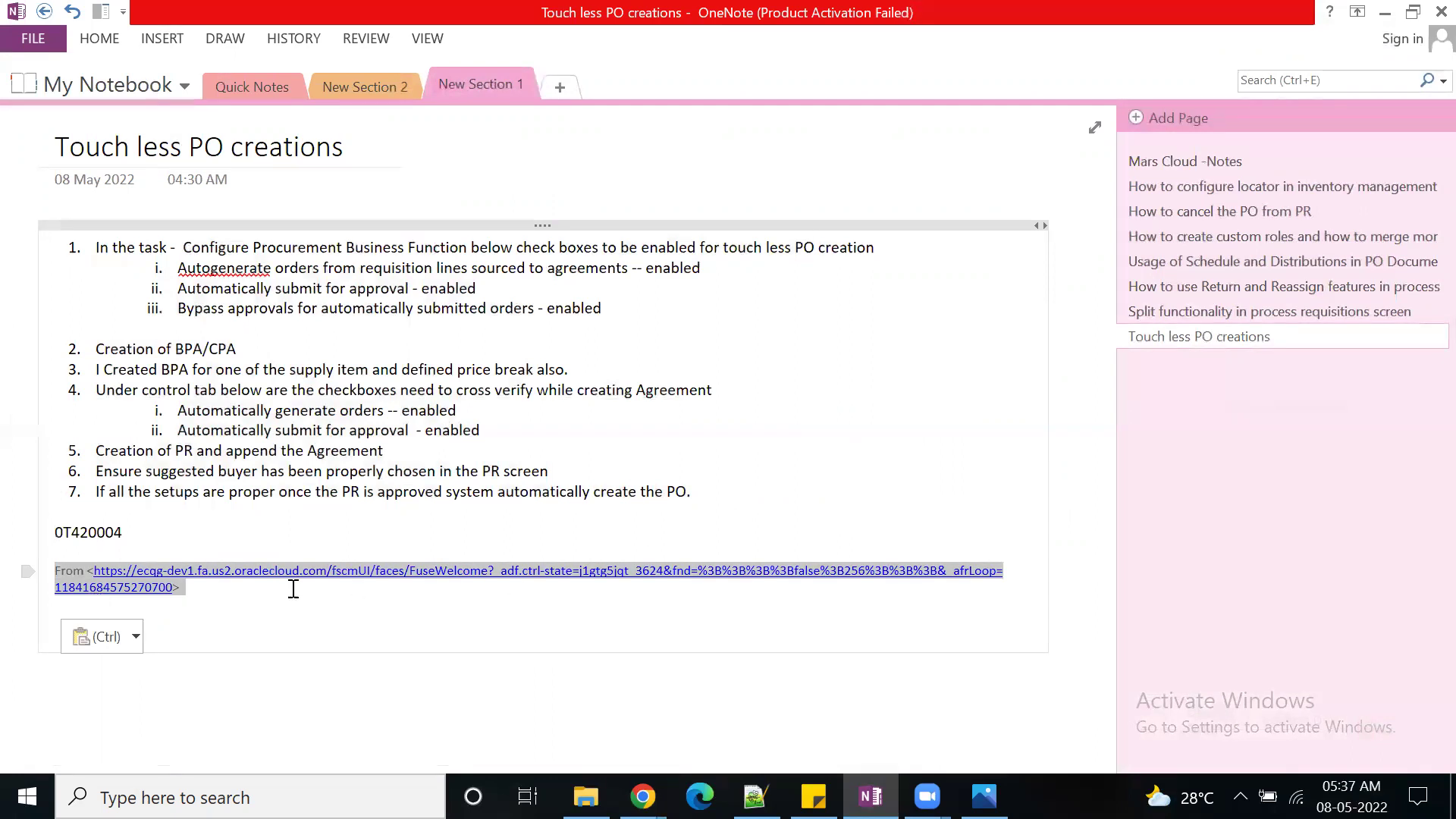
pyautogui.press('Left')
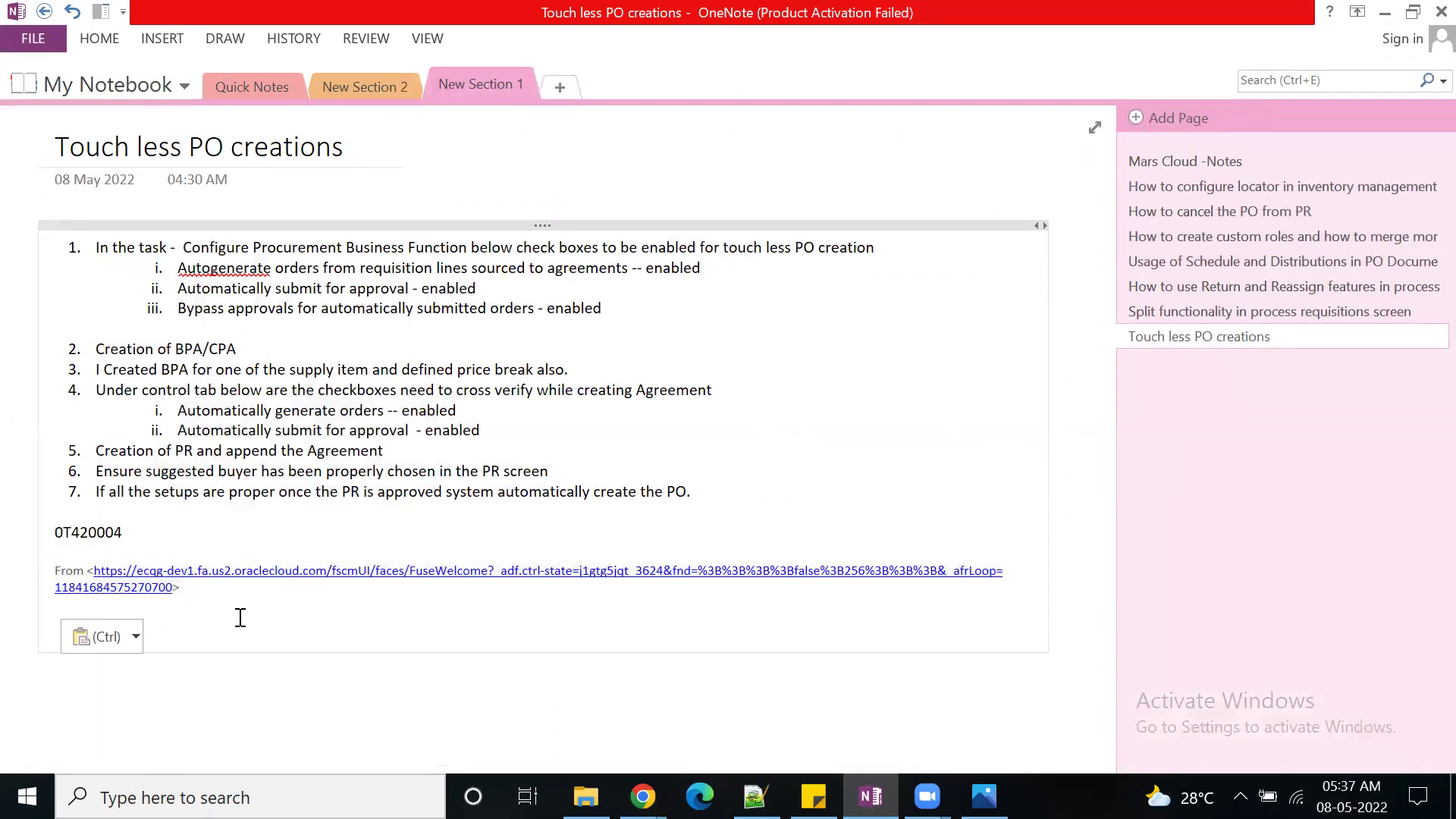
pyautogui.moveTo(103, 595); pyautogui.dragTo(46, 567)
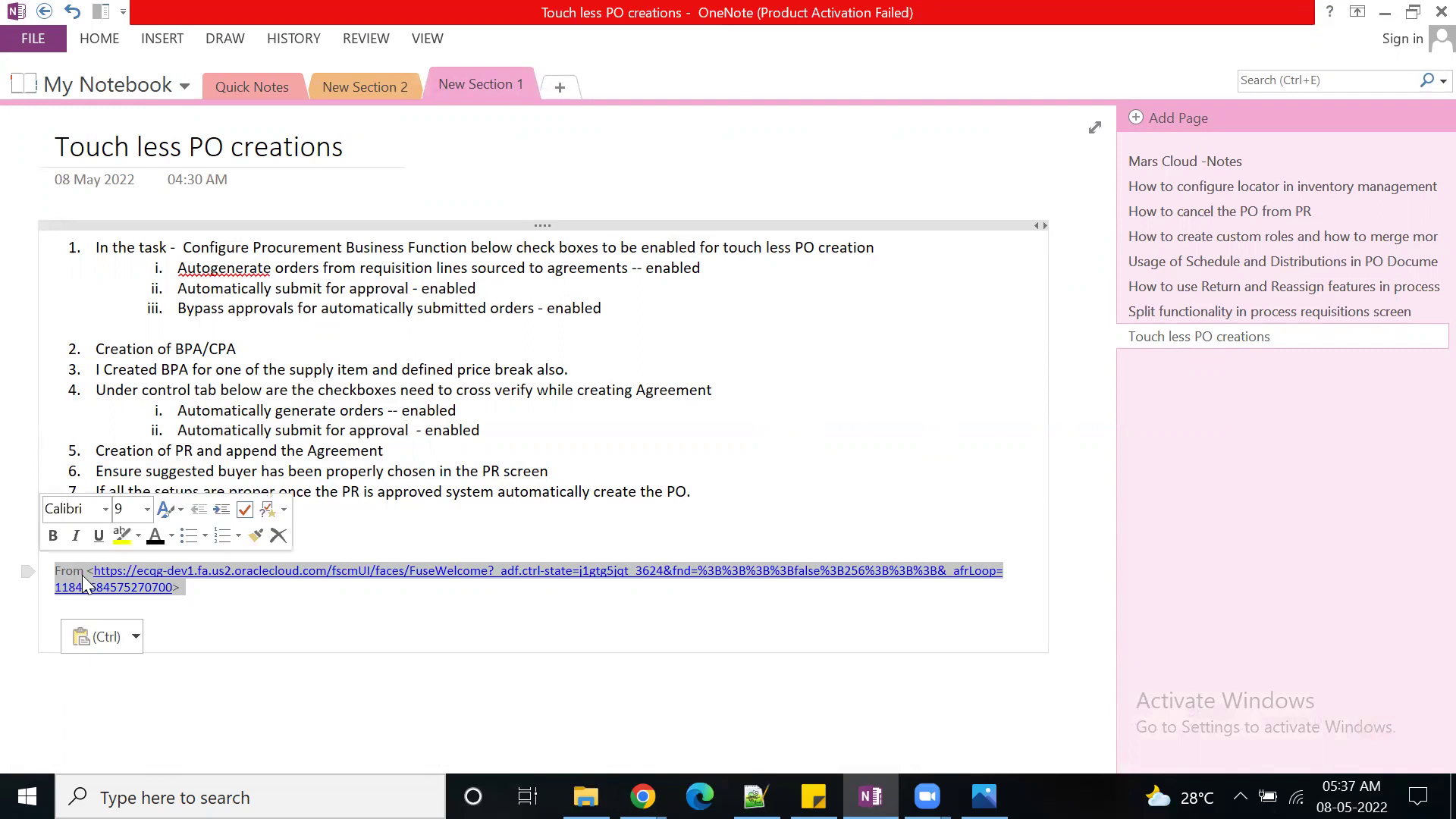
pyautogui.press('Delete')
pyautogui.click(175, 532)
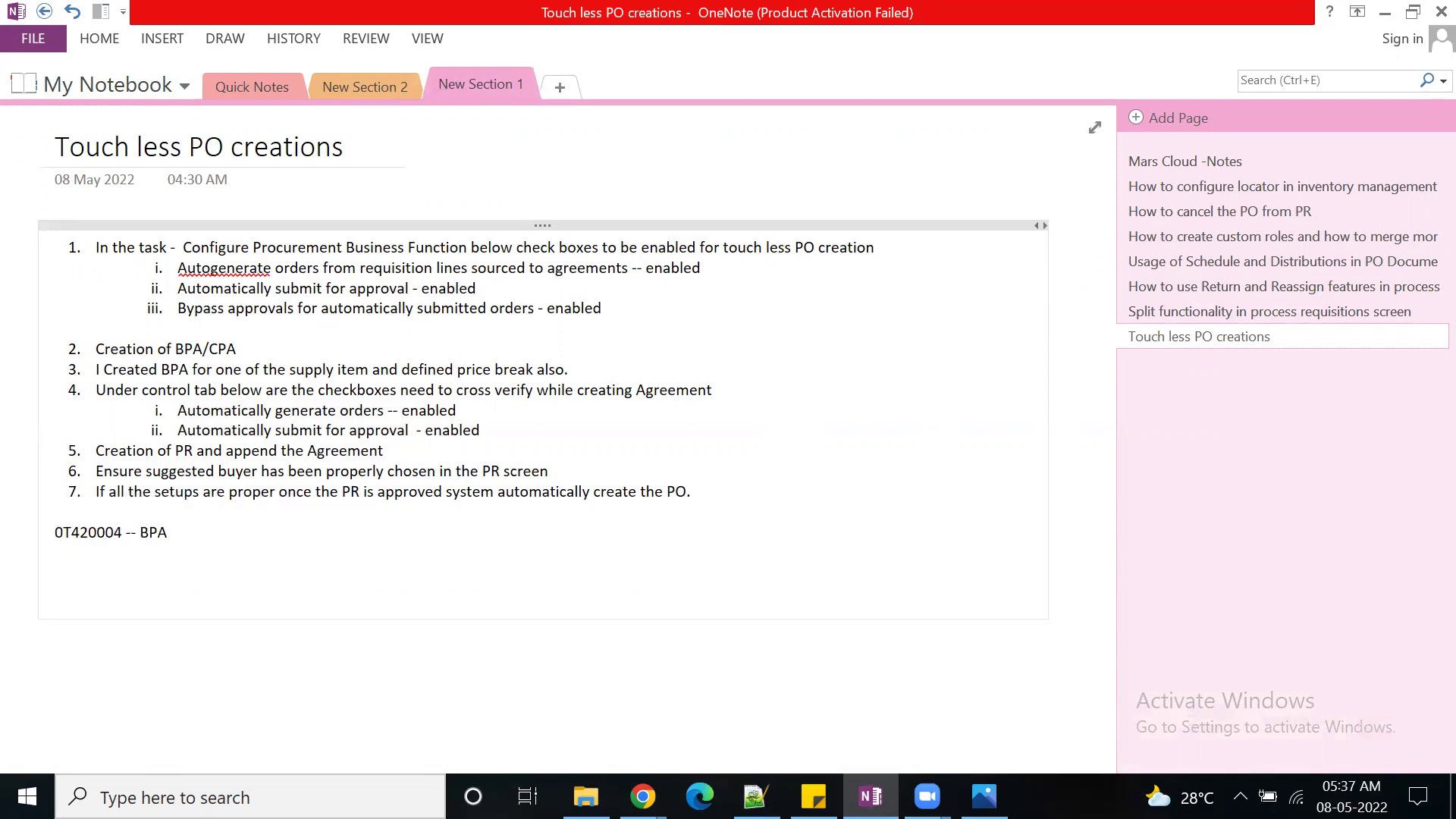
# Step: Switch to the approver's Oracle Fusion browser window and approve the newly submitted 900,000.00 USD blanket purchase agreement
pyautogui.moveTo(643, 797)
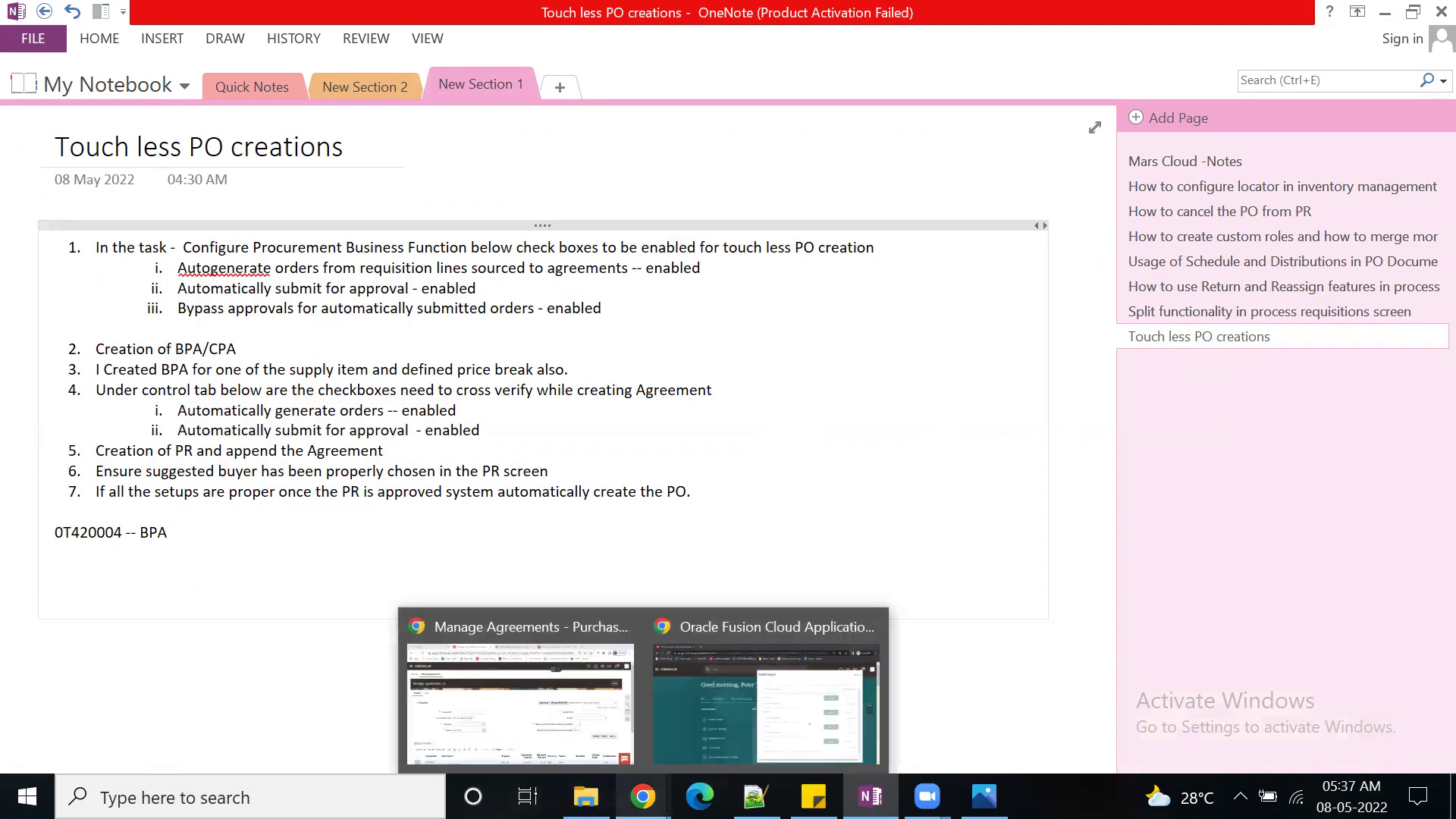
pyautogui.click(772, 699)
pyautogui.click(103, 54)
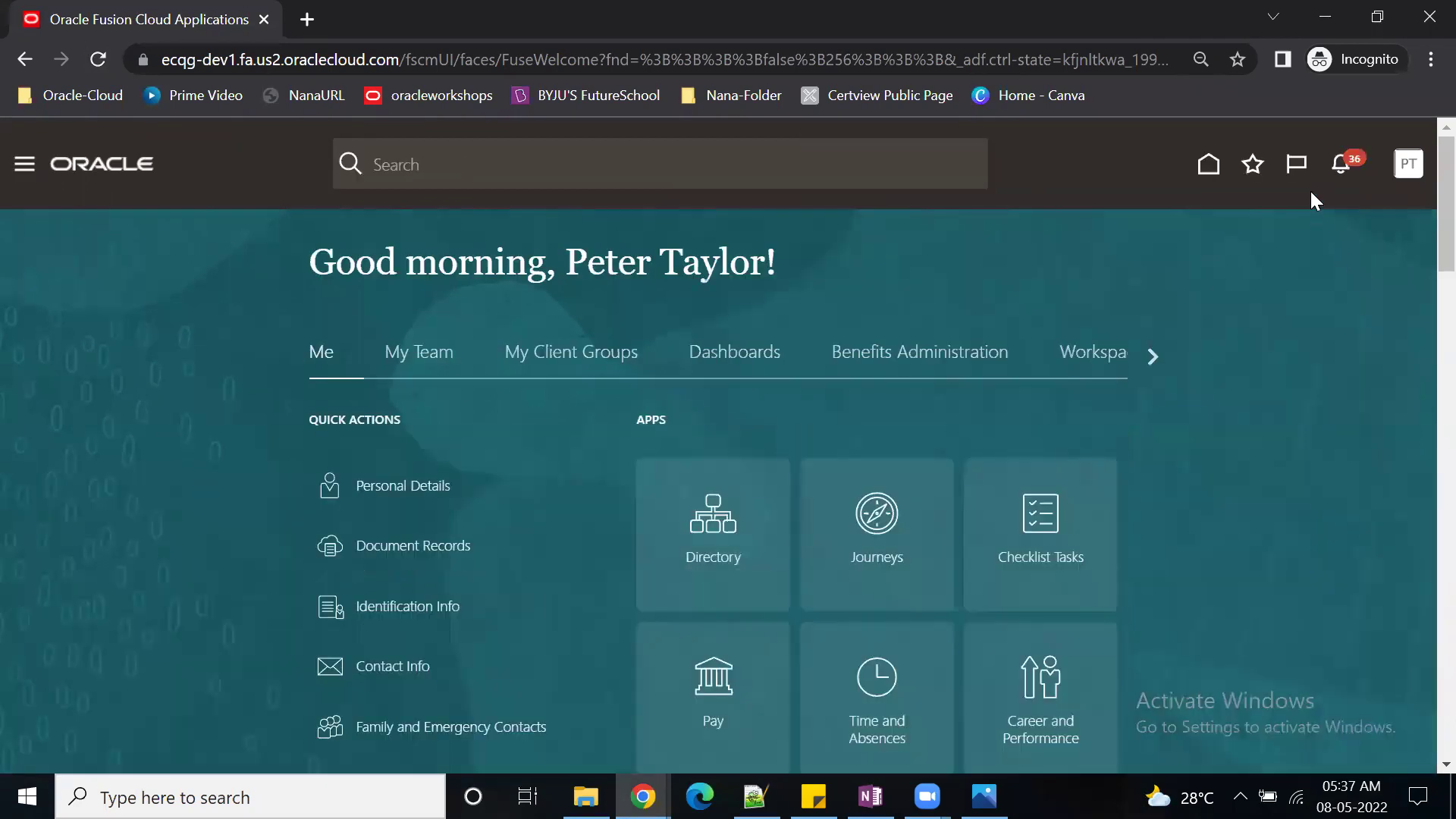
pyautogui.click(1341, 164)
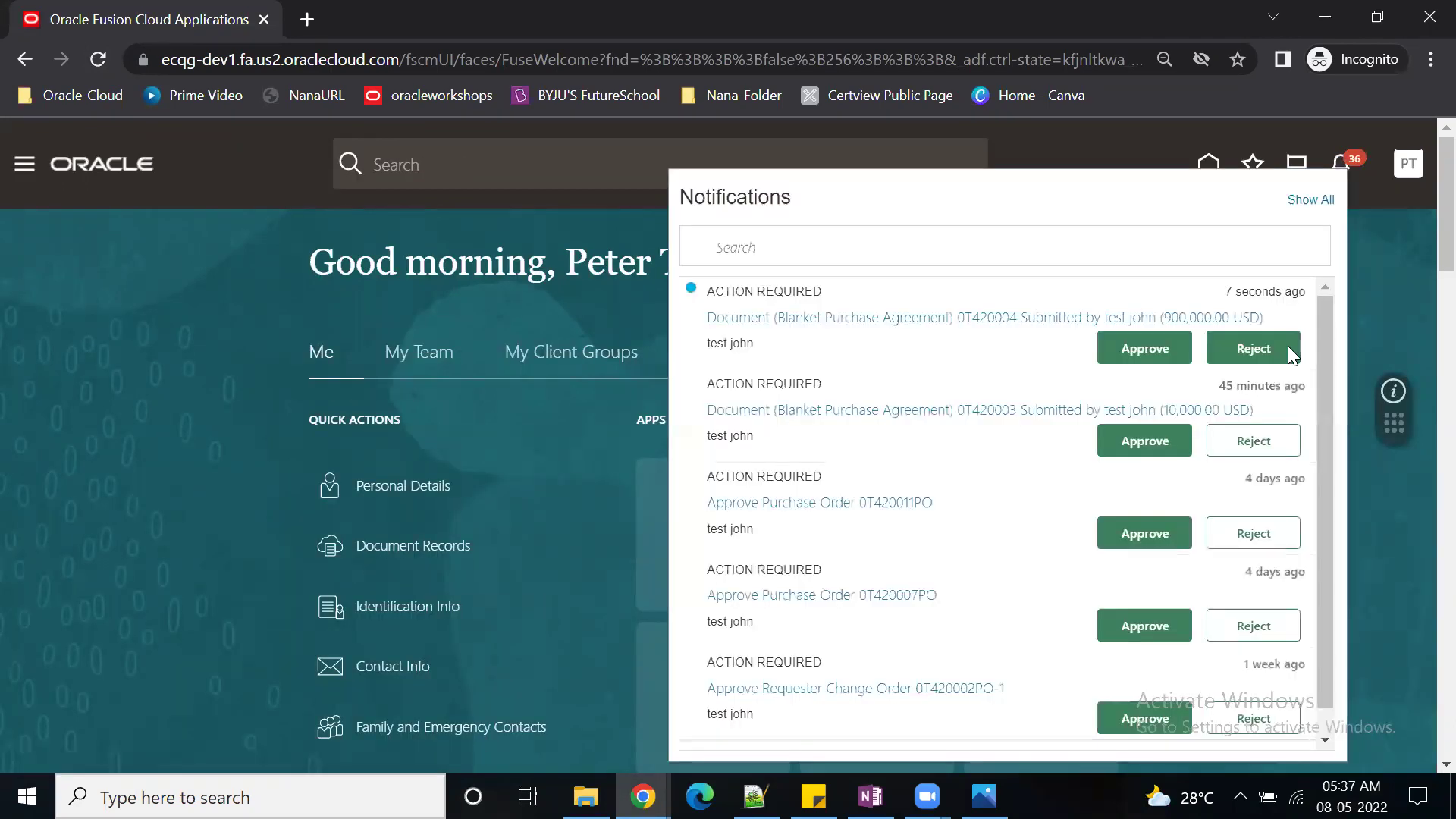
pyautogui.click(1146, 348)
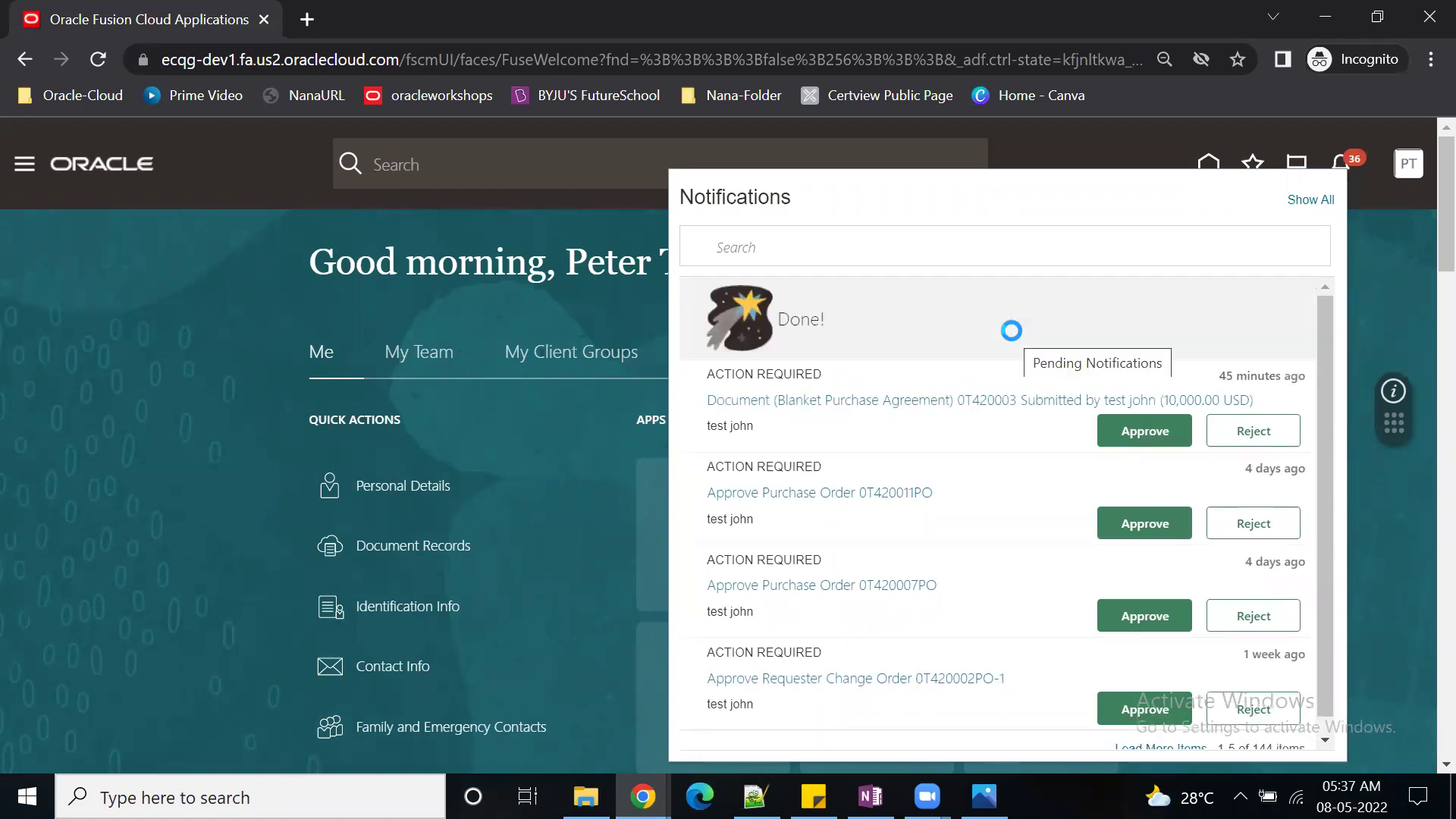
# Step: Return to the buyer's browser window and start a new requisition line in Purchase Requisitions
pyautogui.moveTo(643, 796)
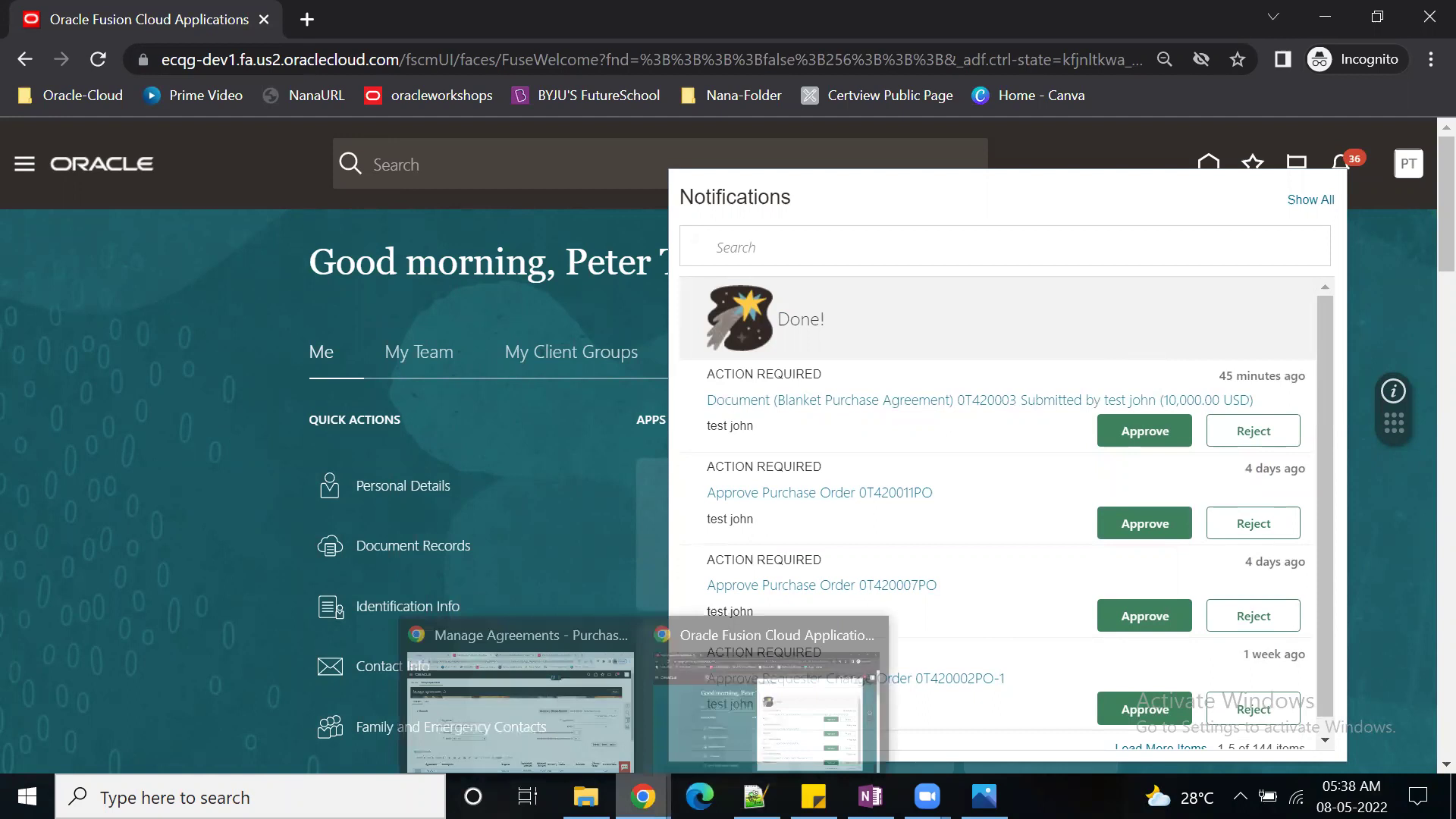
pyautogui.click(520, 683)
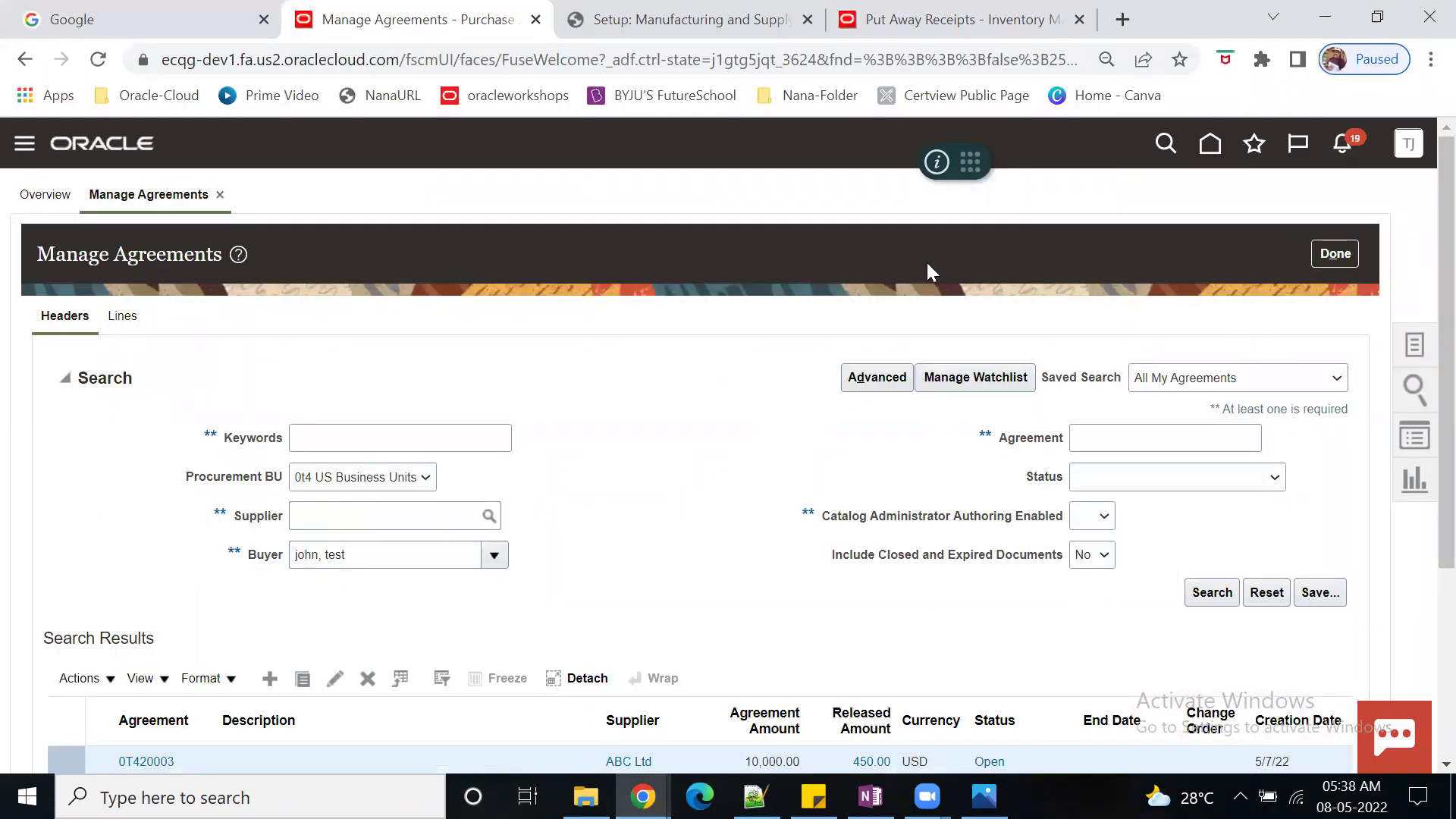
pyautogui.click(1211, 143)
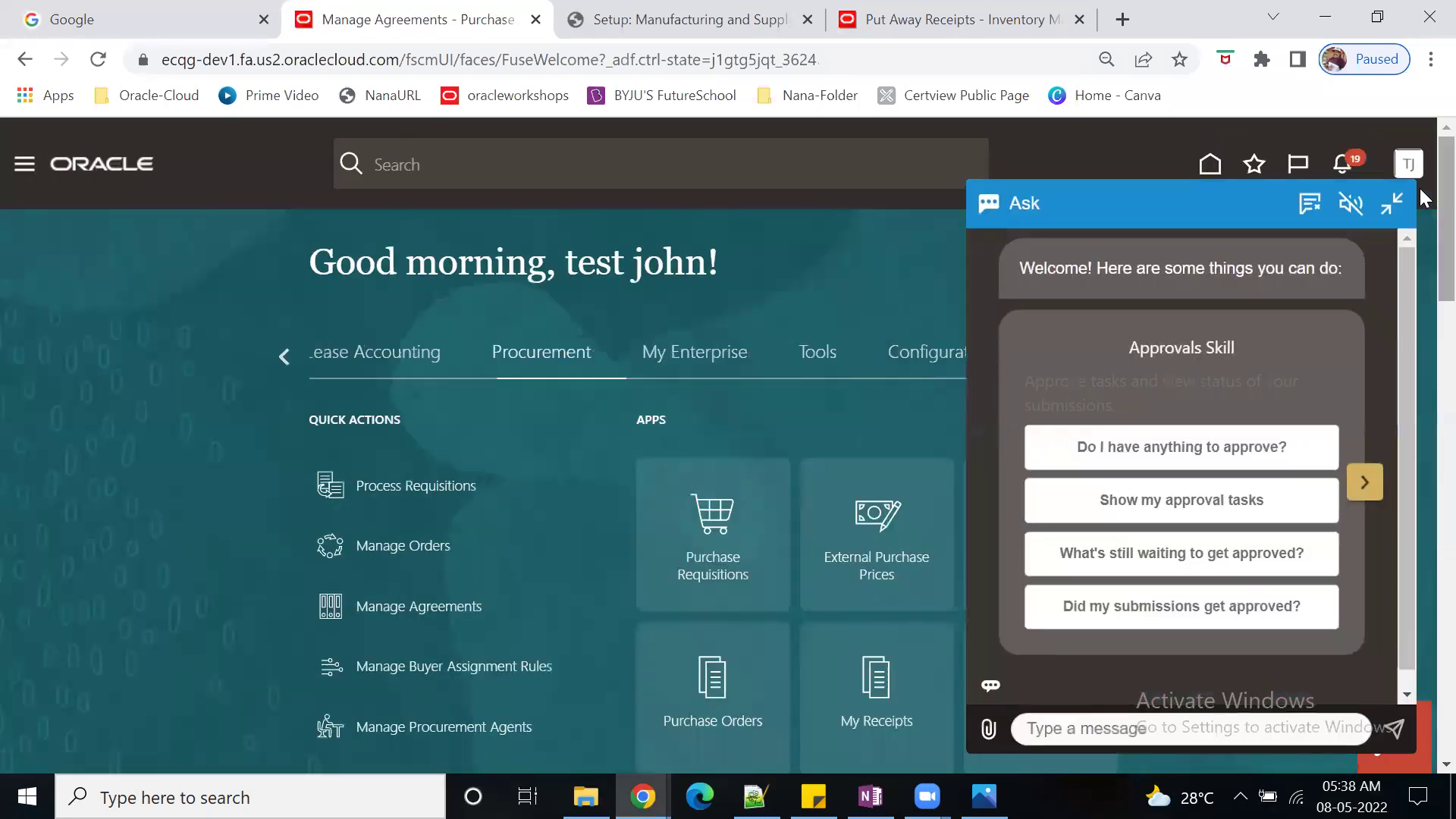
pyautogui.click(1392, 207)
pyautogui.click(721, 577)
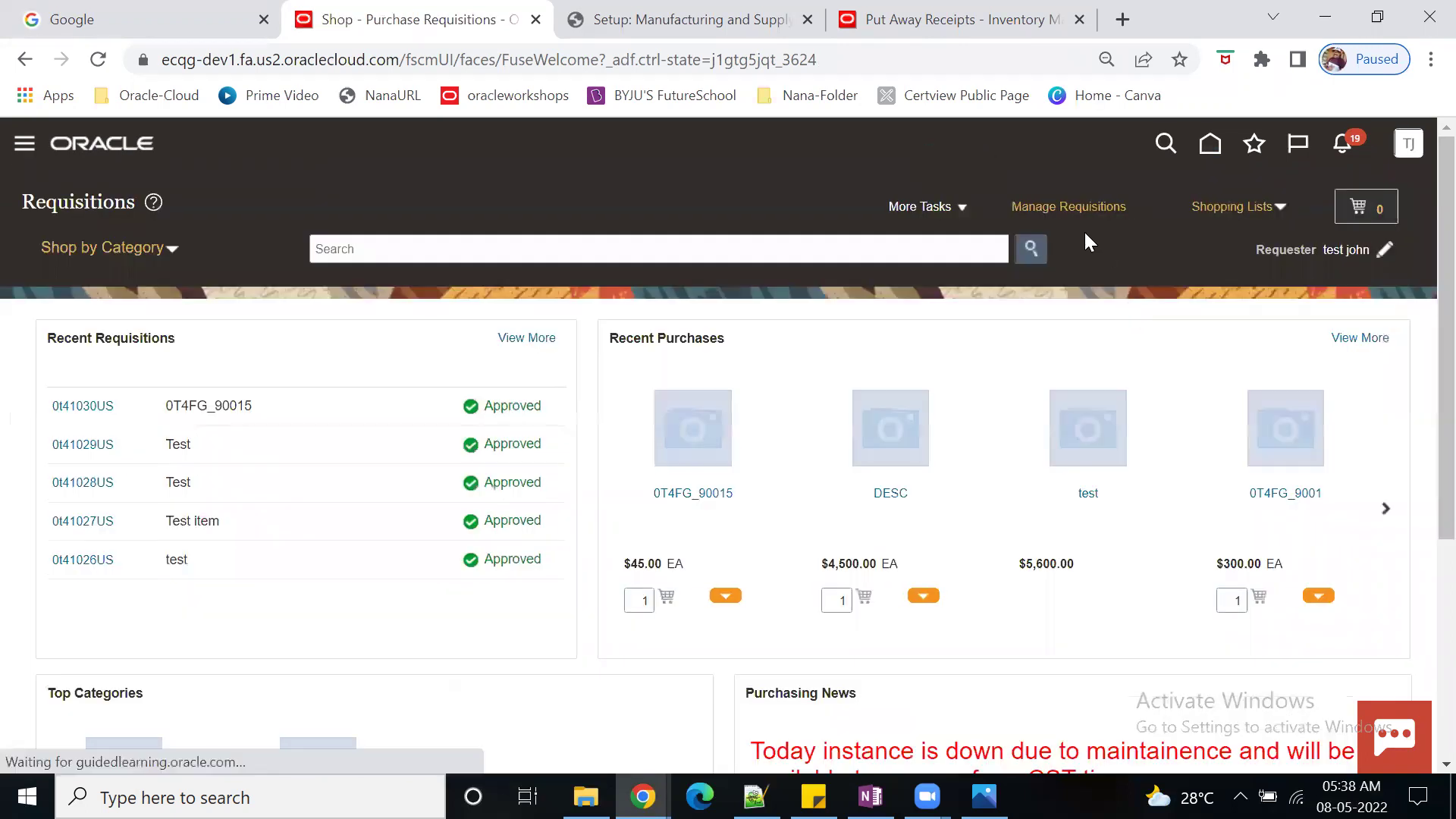
pyautogui.click(962, 207)
pyautogui.click(962, 237)
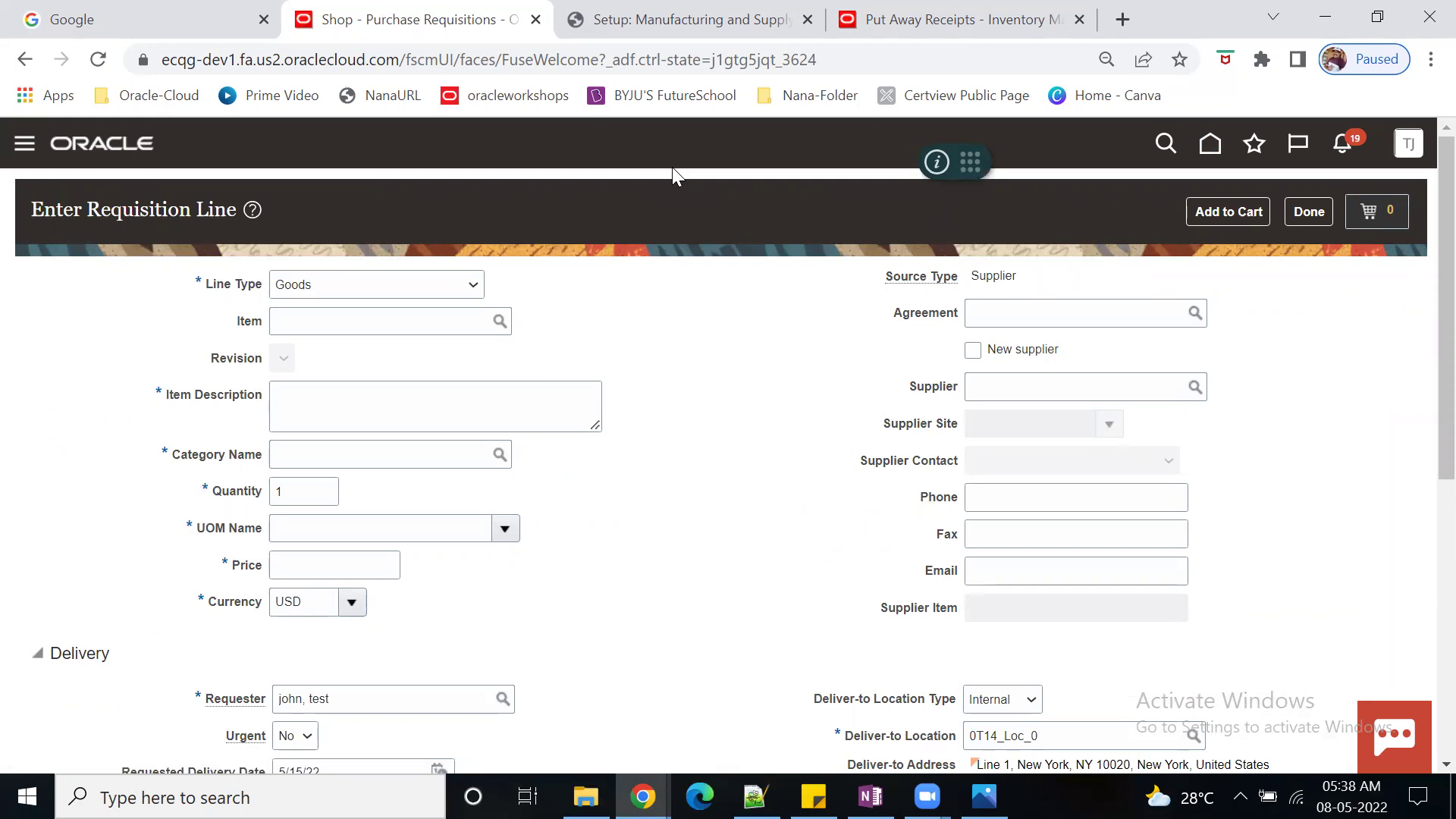
# Step: Set the requisition line's item to 0T4FG_9005 and its agreement type to Blanket Purchase Agreement
pyautogui.click(346, 325)
pyautogui.write('0t4')
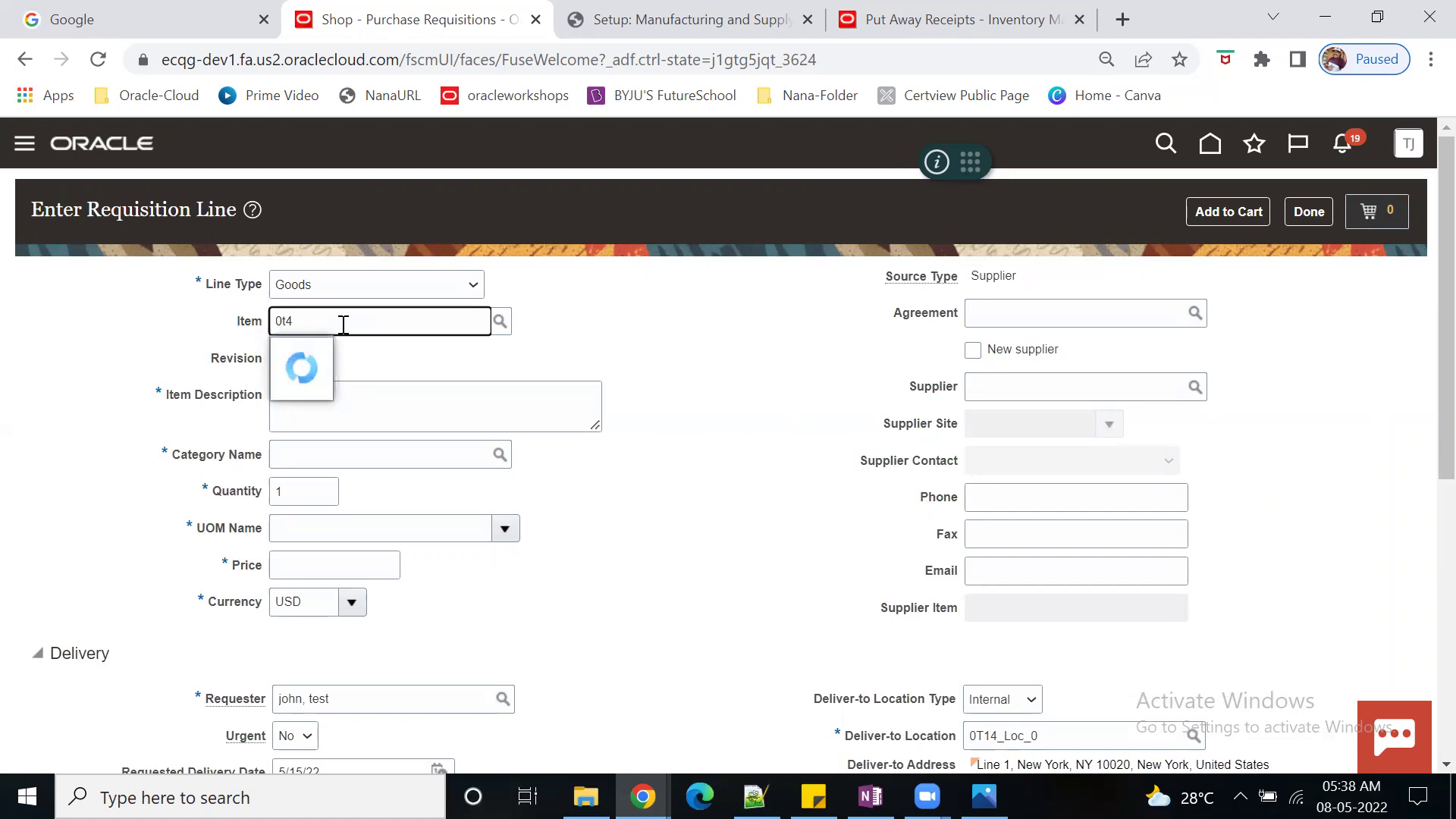
pyautogui.click(442, 386)
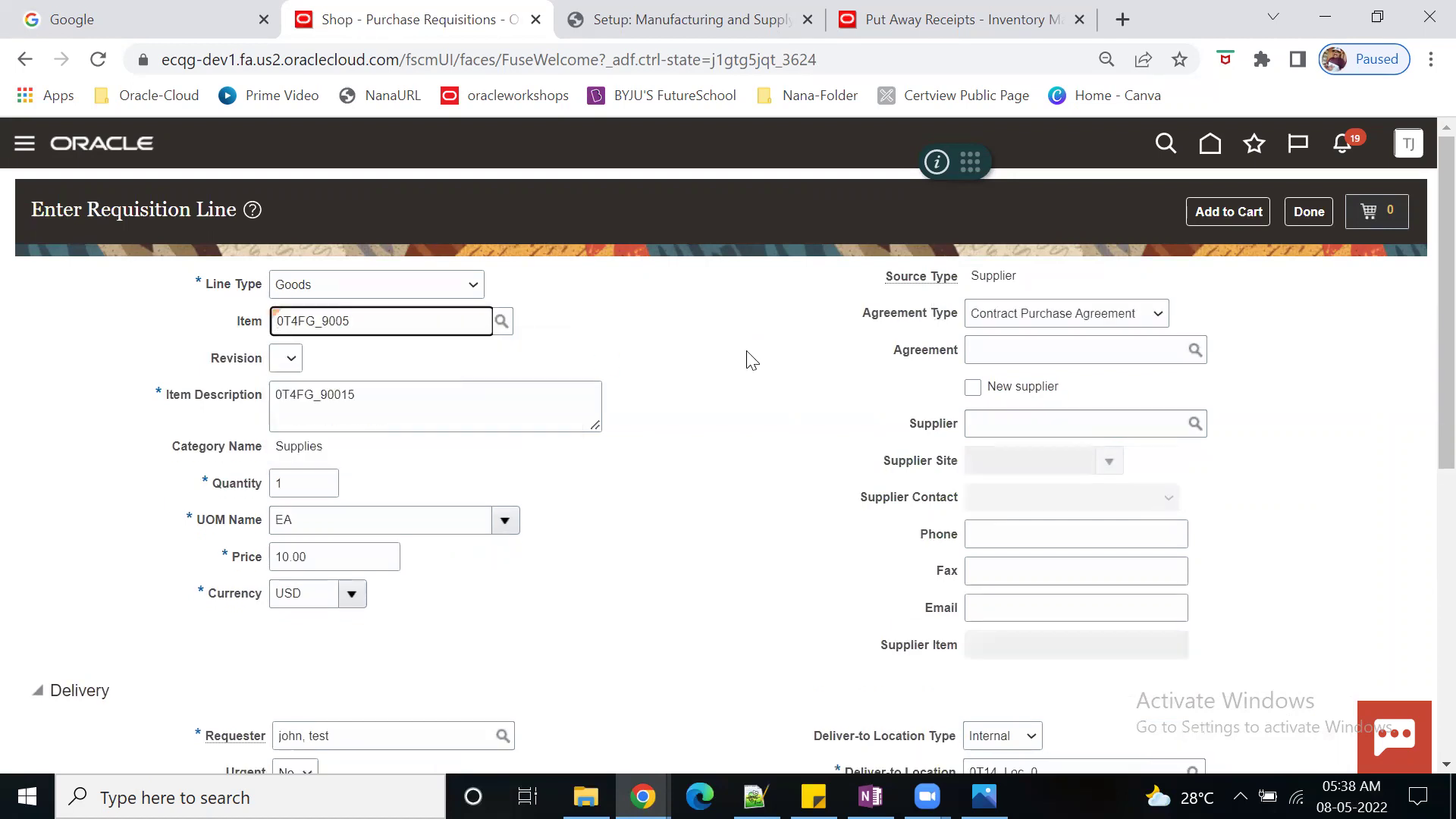
pyautogui.click(1159, 314)
pyautogui.click(1129, 334)
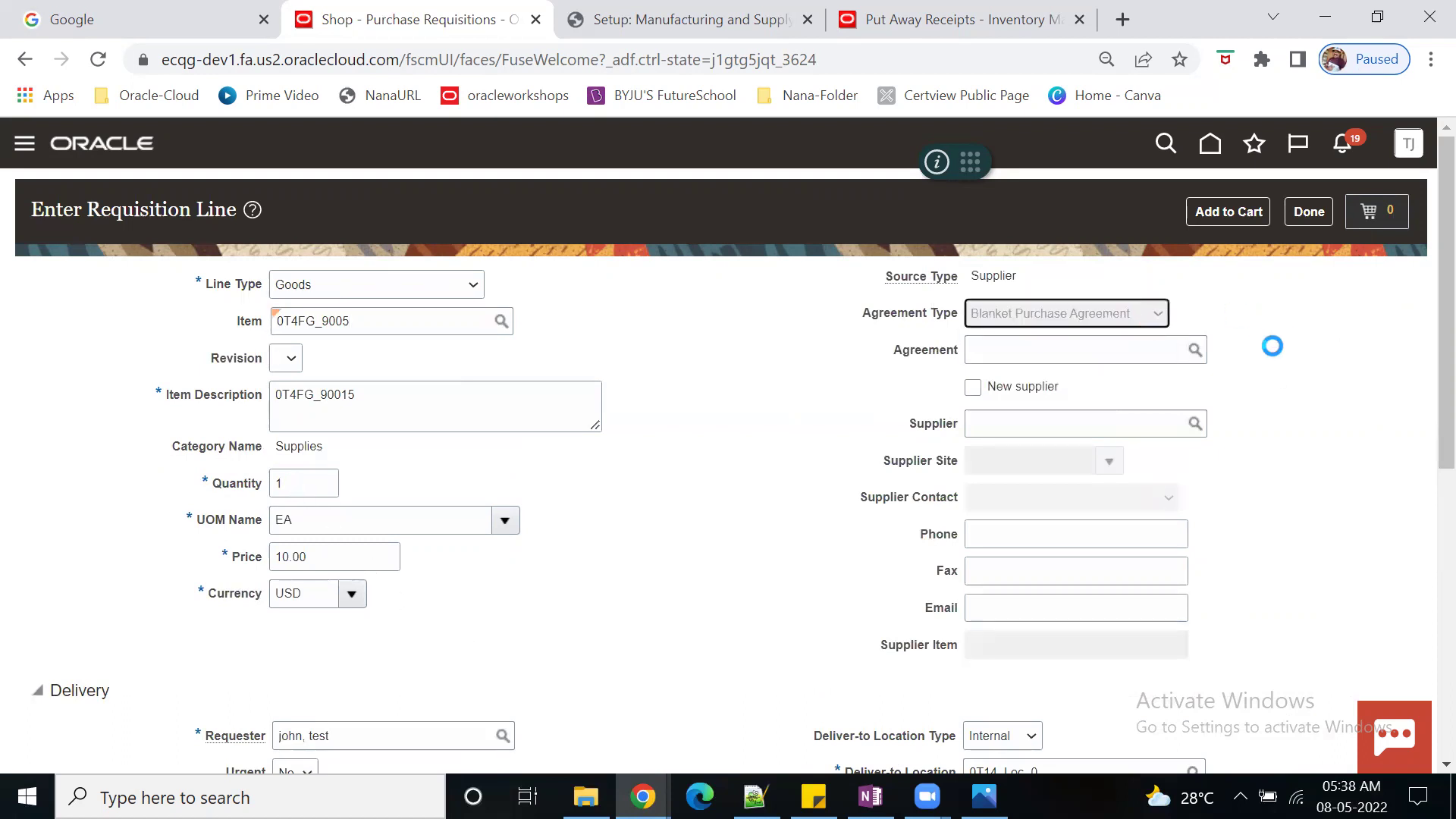
# Step: Source the requisition line from the blanket purchase agreement by entering the copied agreement number, and check the line's price
pyautogui.click(1007, 342)
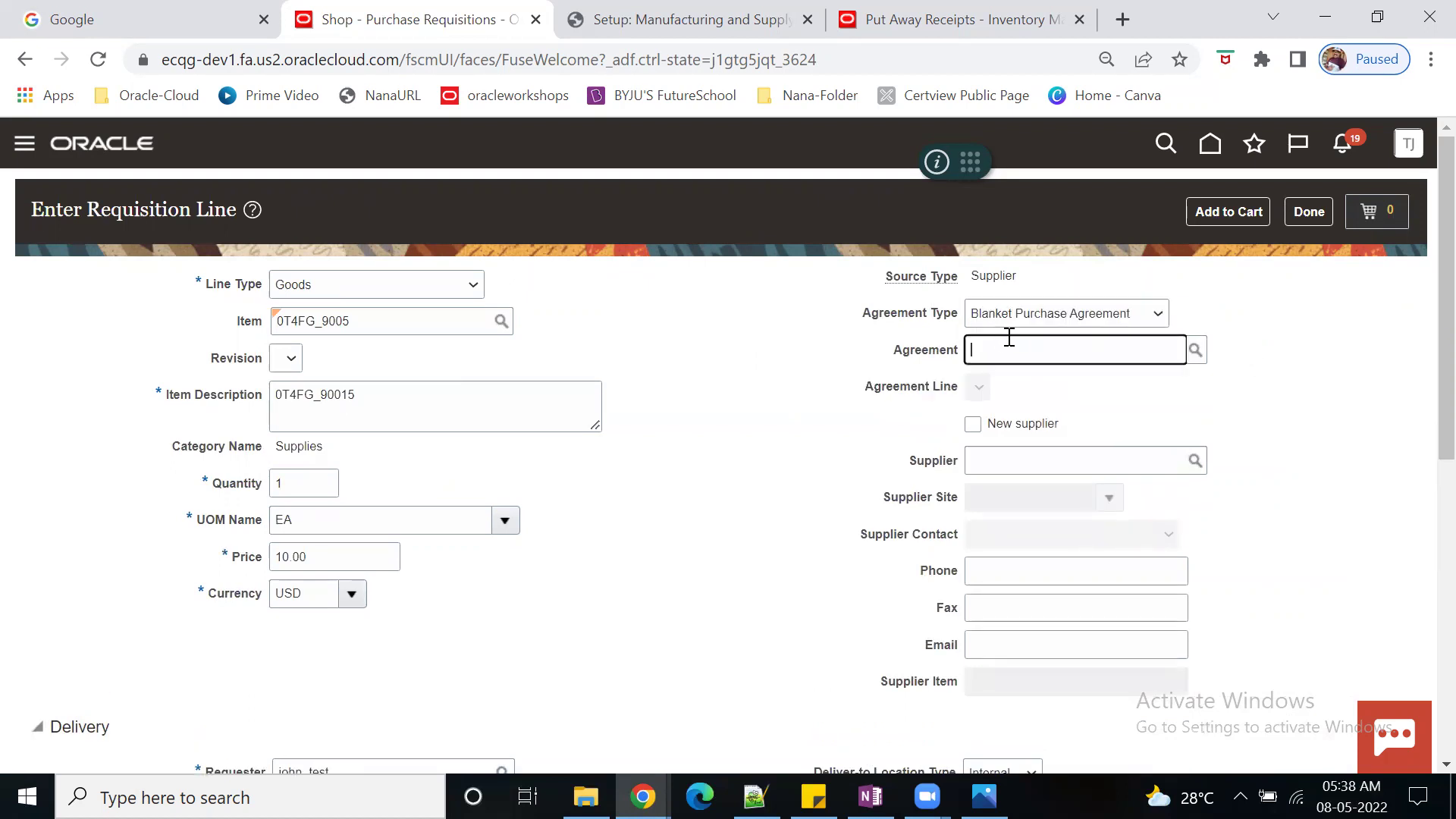
pyautogui.hotkey('ctrl', 'v')
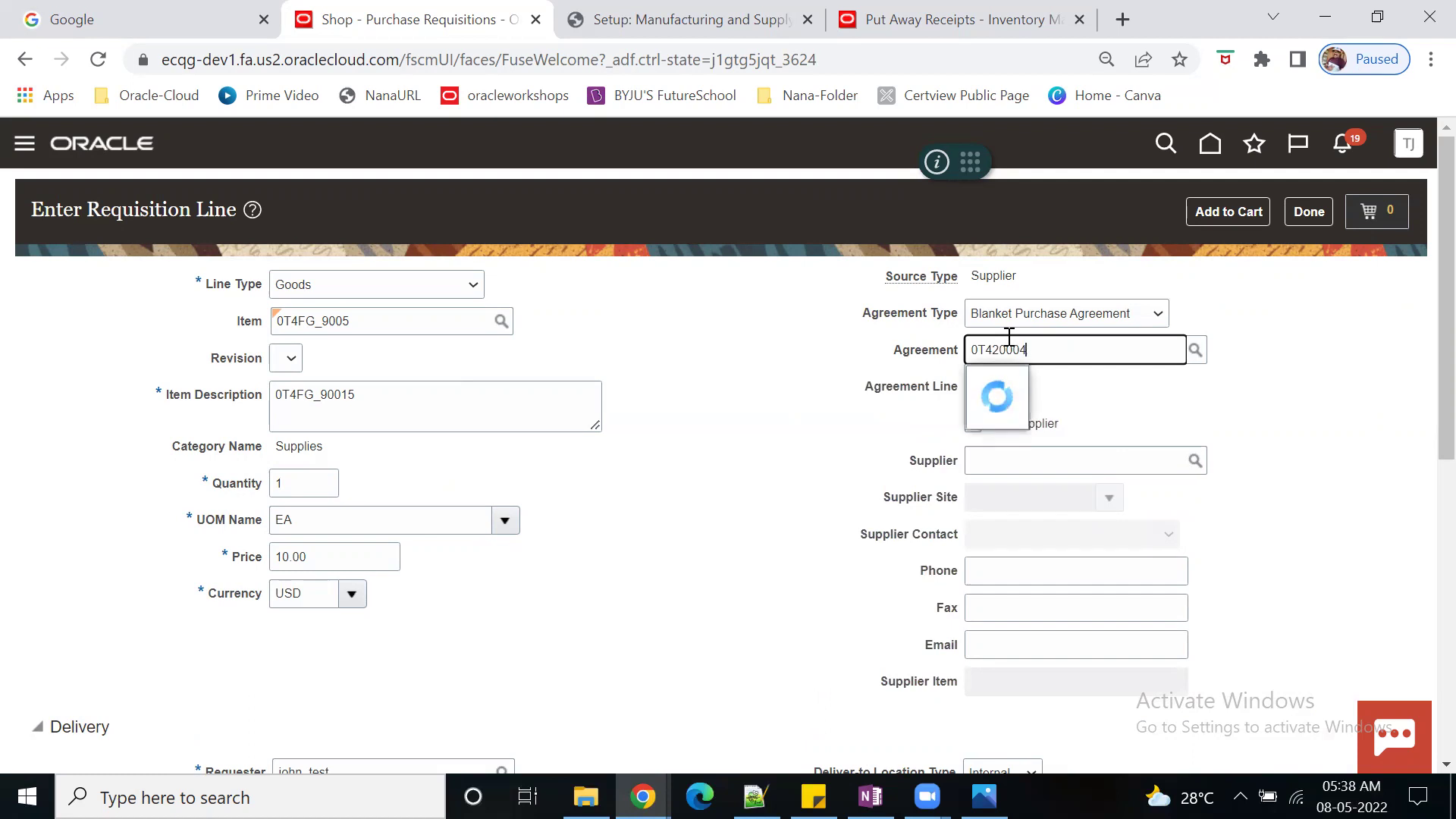
pyautogui.click(1074, 382)
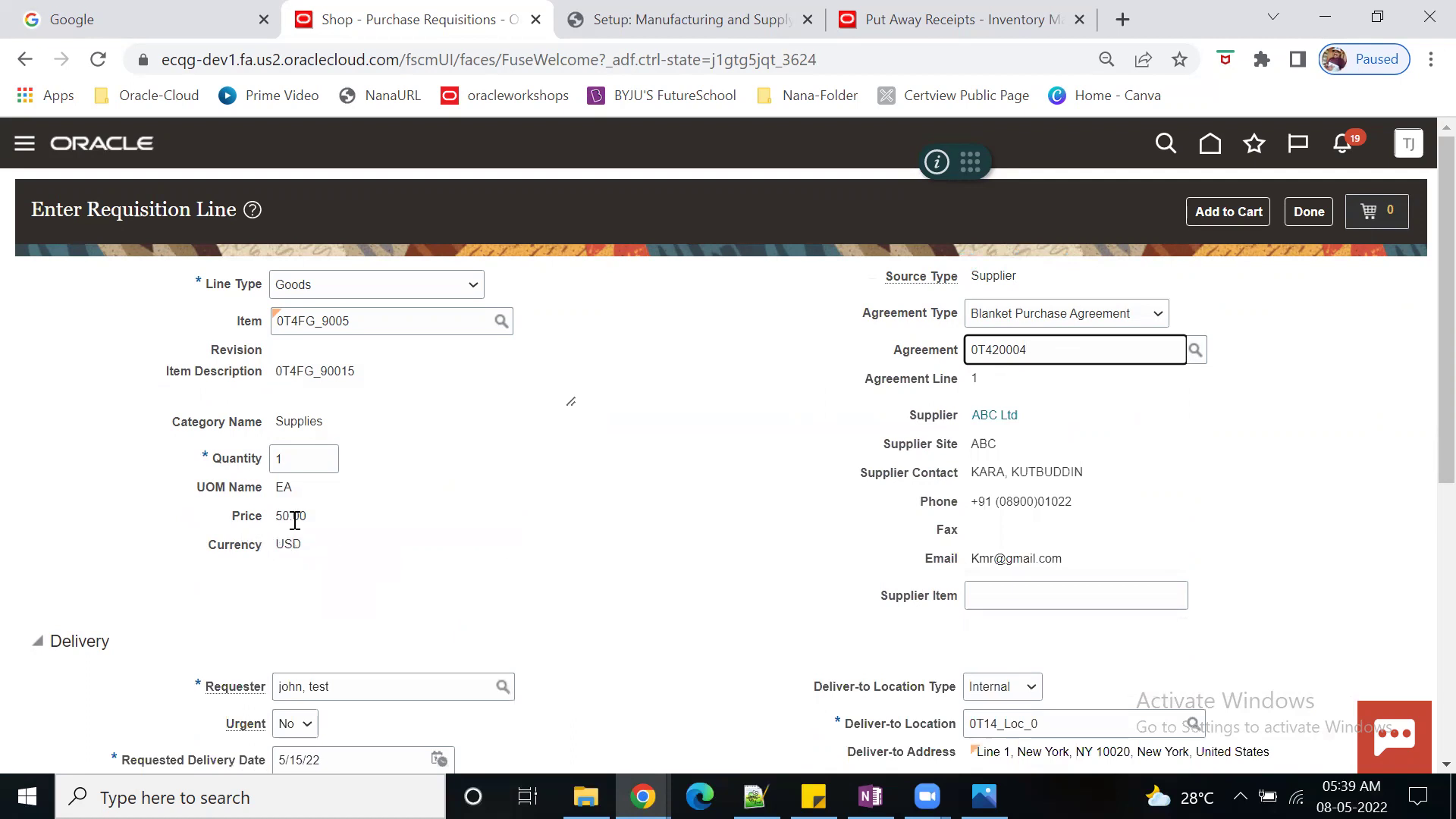
pyautogui.moveTo(278, 519); pyautogui.dragTo(331, 521)
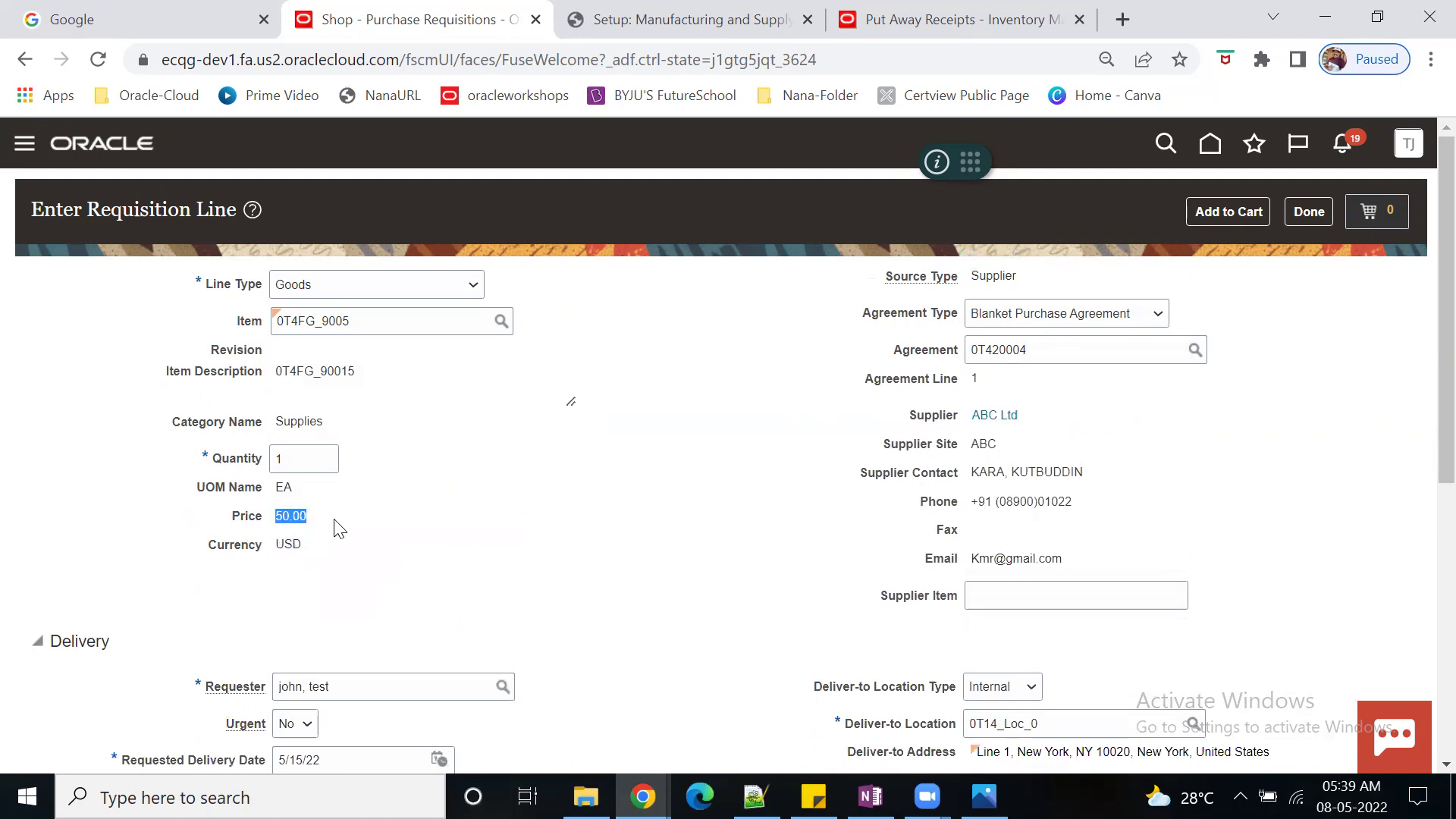
# Step: Set the requisition line's quantity to 19 and check the agreement price for that quantity
pyautogui.doubleClick(286, 459)
pyautogui.write('19')
pyautogui.press('Tab')
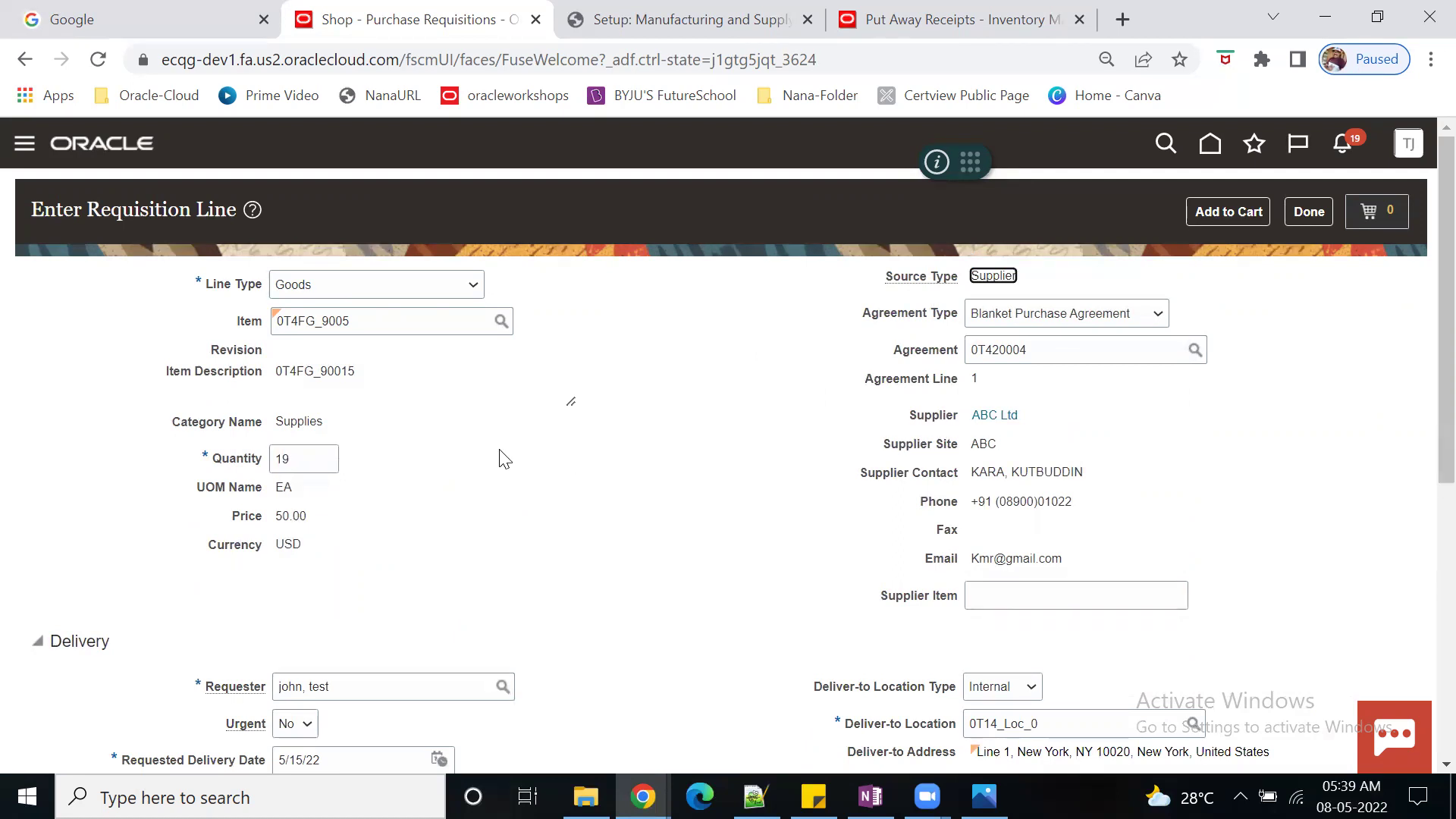
pyautogui.moveTo(228, 522); pyautogui.dragTo(325, 521)
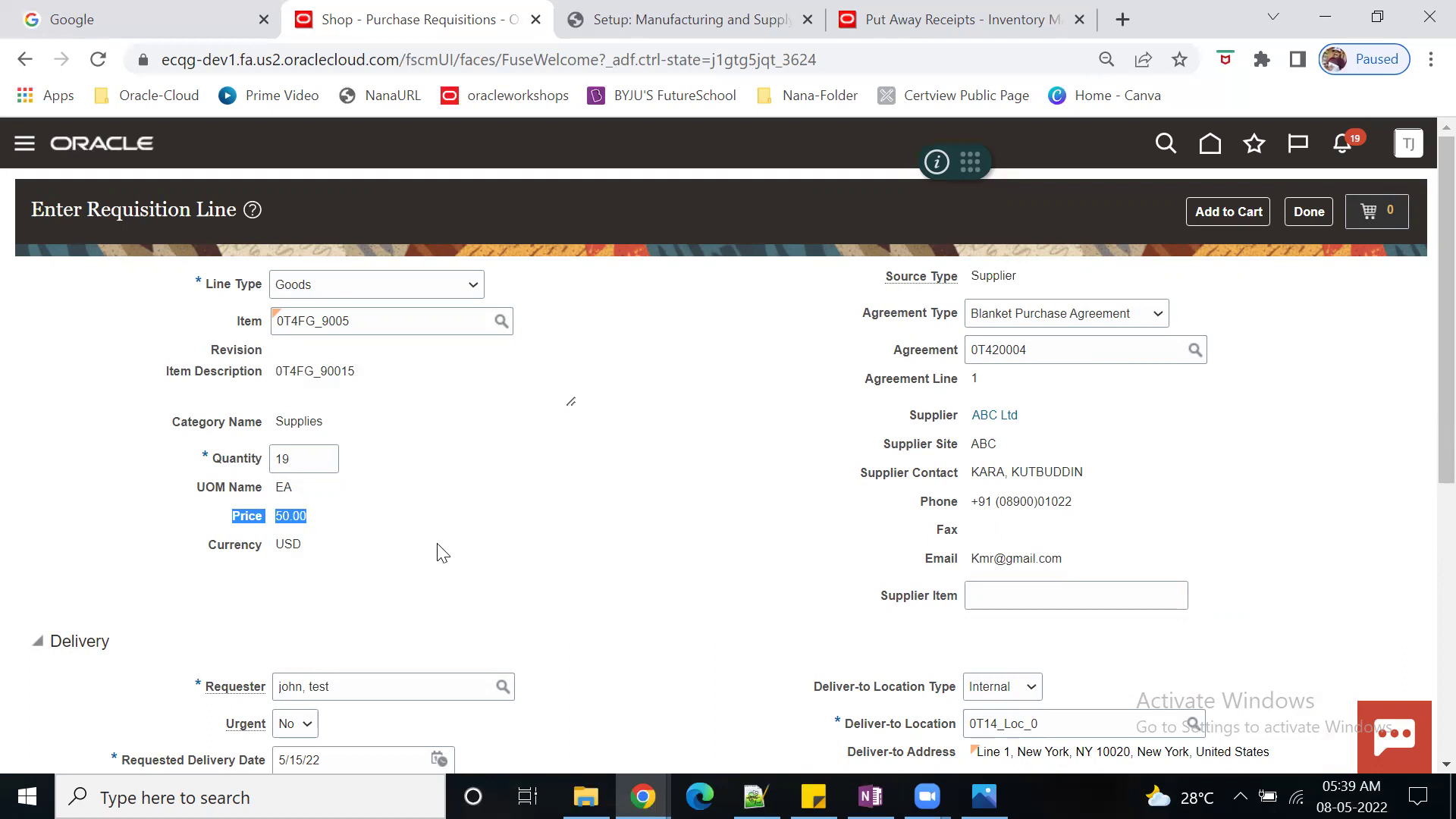
# Step: Set the requisition line's quantity to 20, check the price, and add the line to the cart
pyautogui.doubleClick(311, 460)
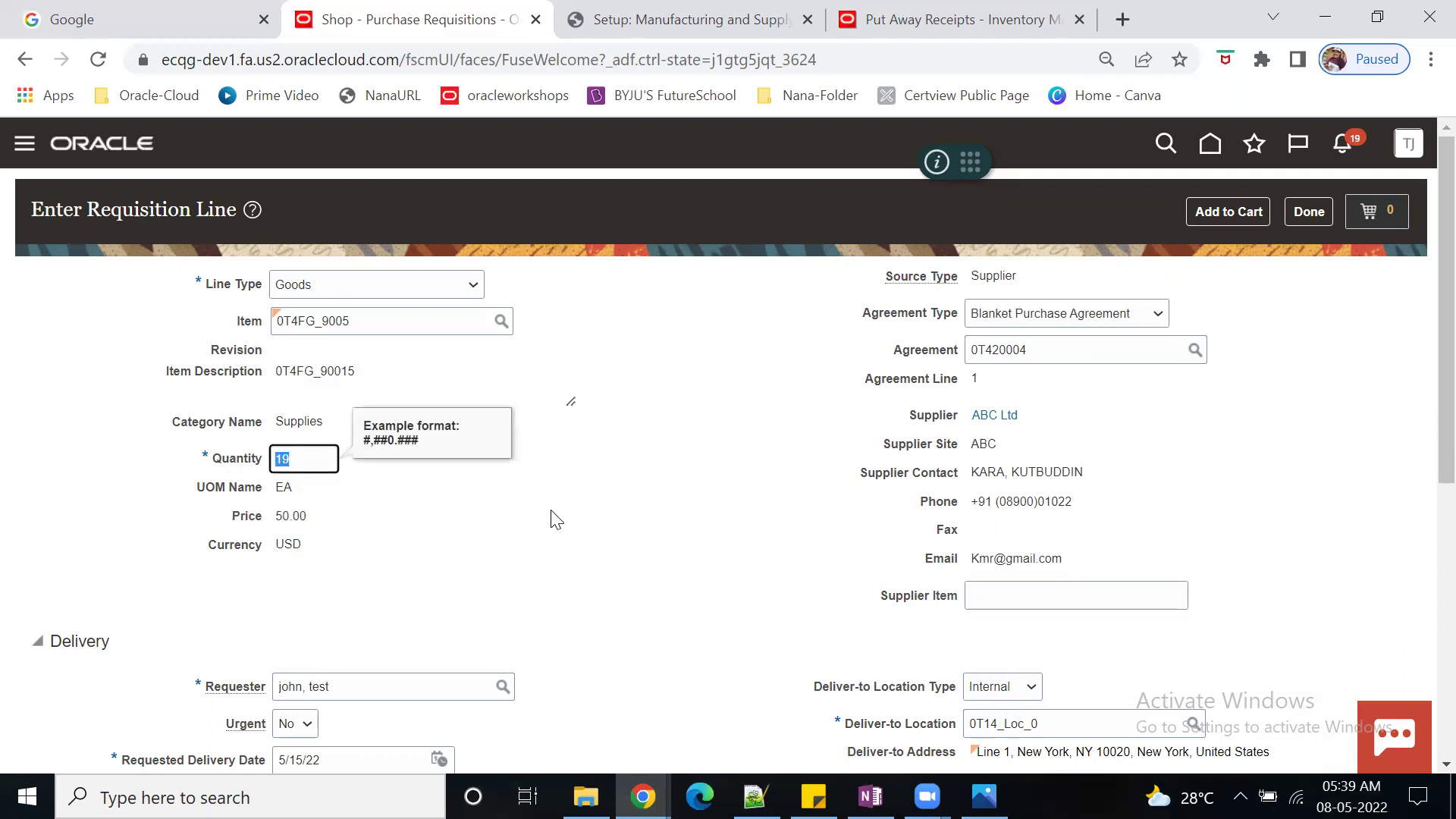
pyautogui.write('20')
pyautogui.press('Tab')
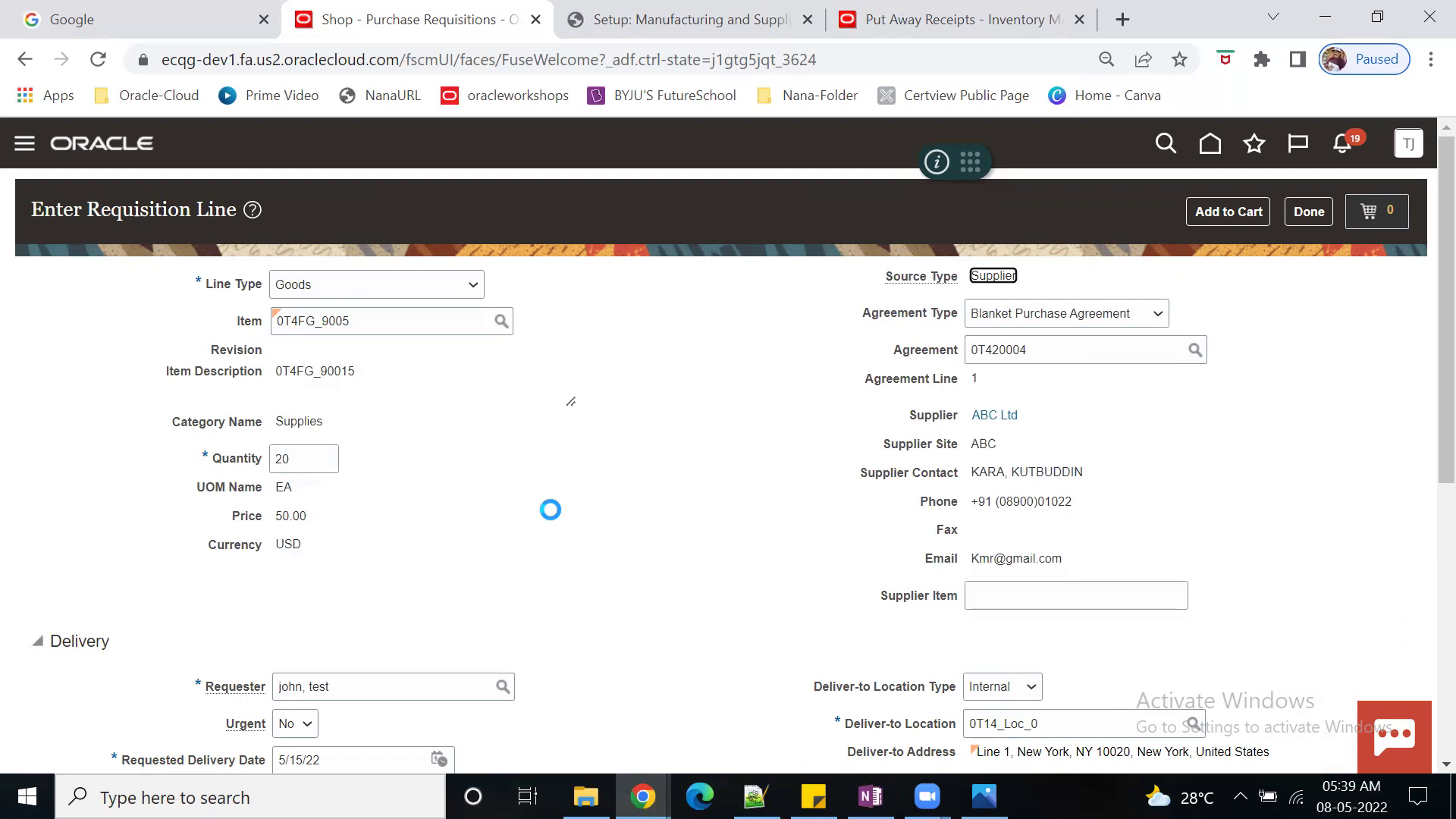
pyautogui.moveTo(275, 516); pyautogui.dragTo(306, 516)
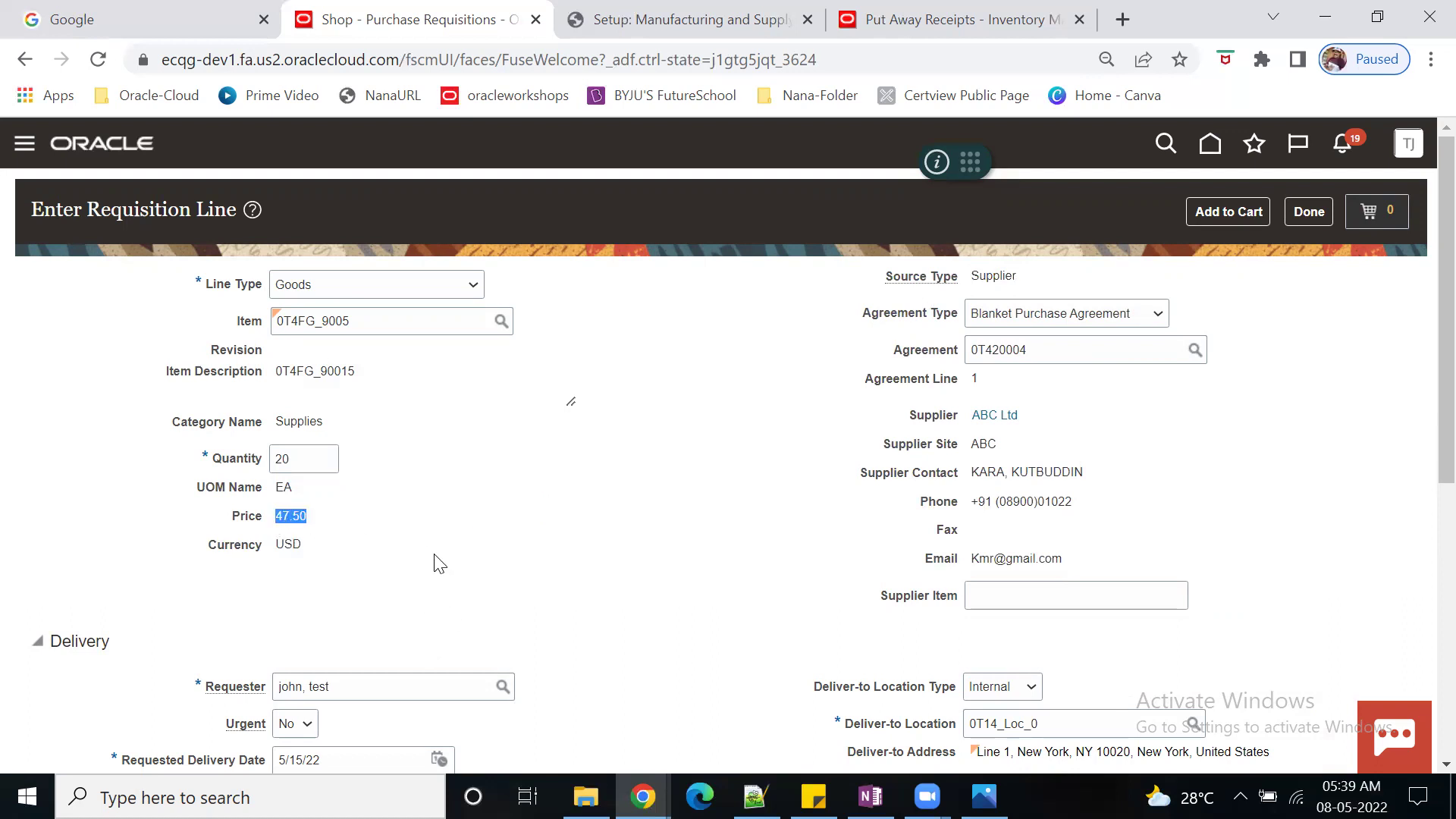
pyautogui.scroll(-5, 588, 501)
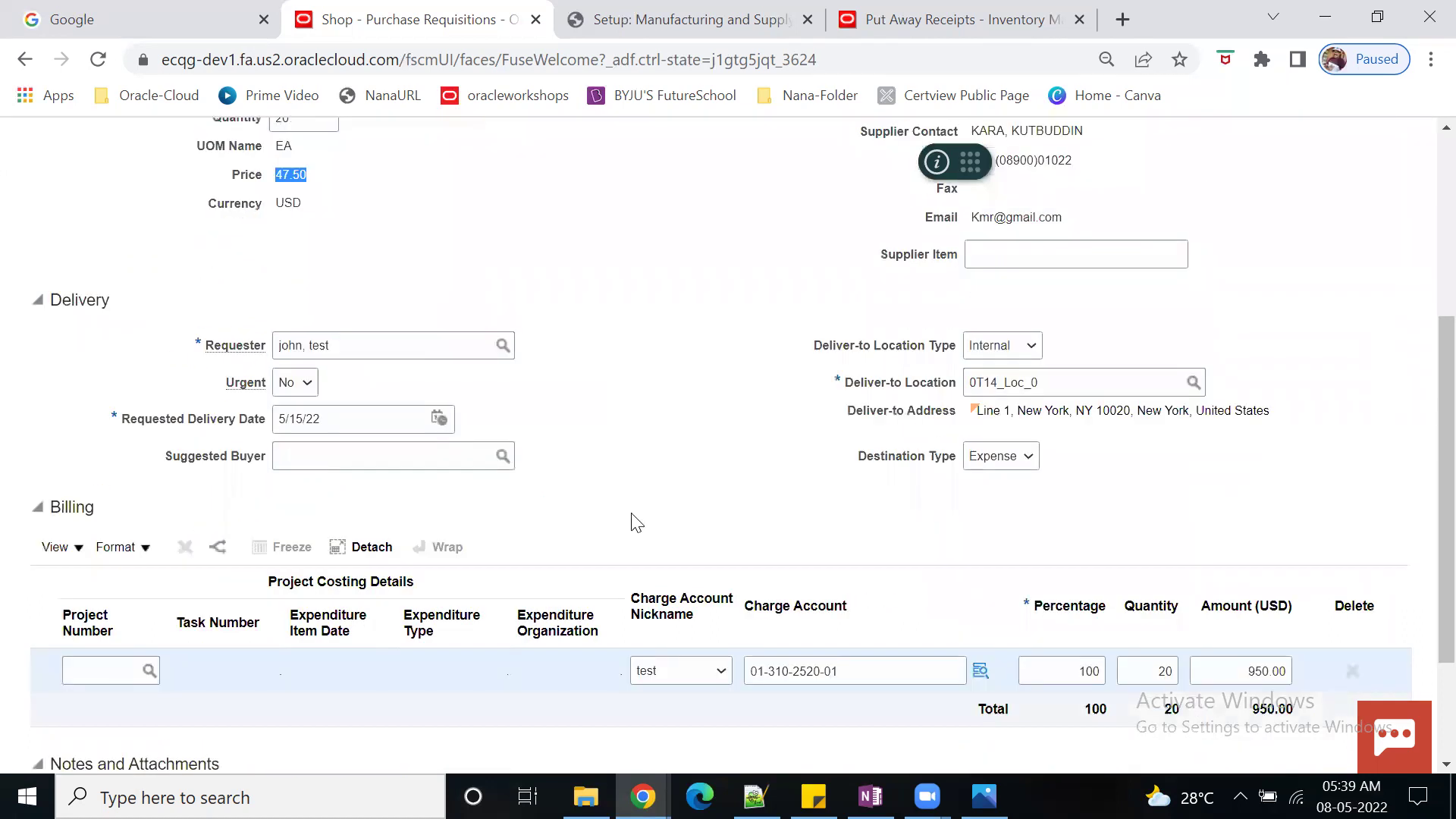
pyautogui.scroll(5, 1036, 573)
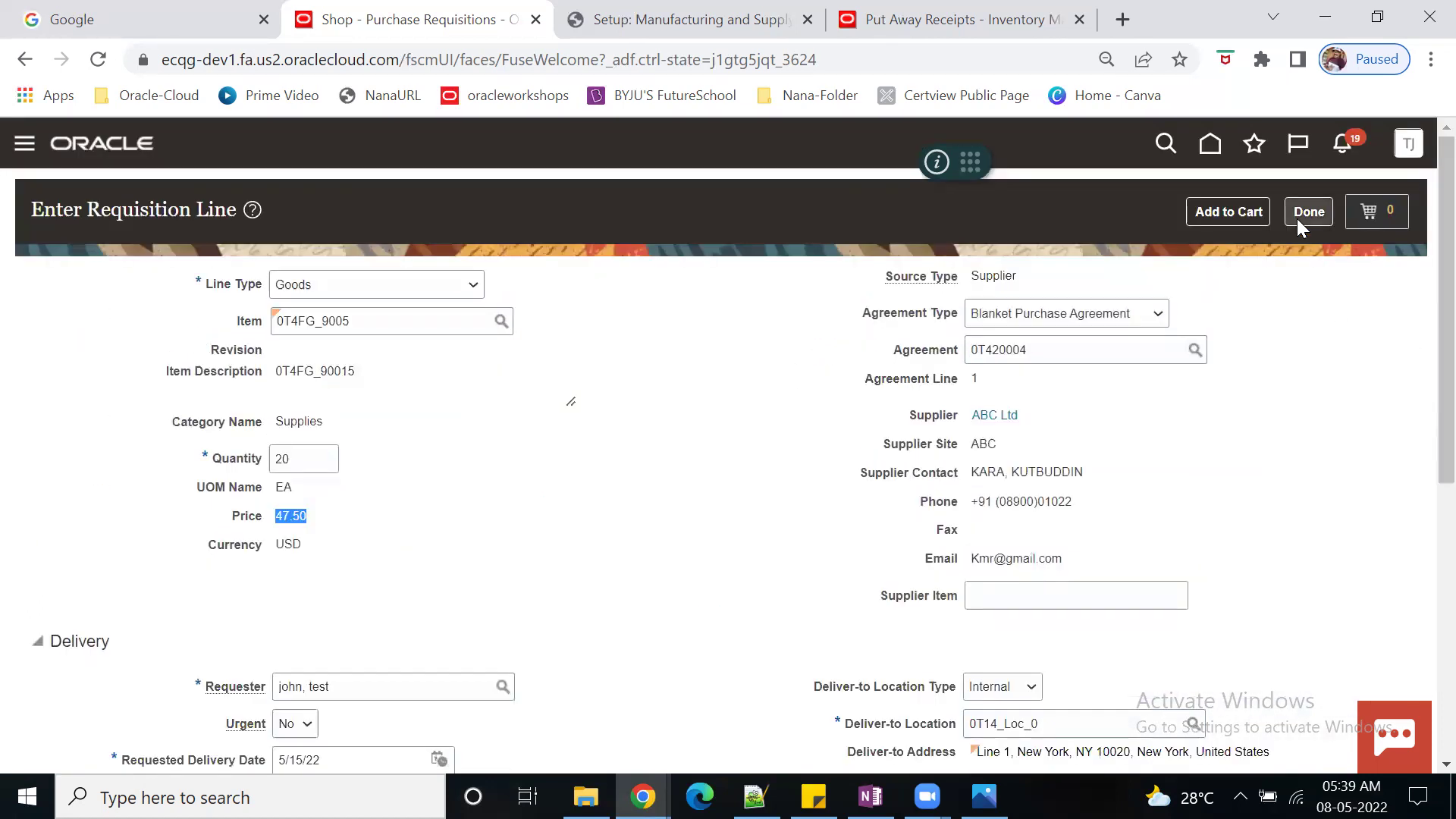
pyautogui.click(1226, 215)
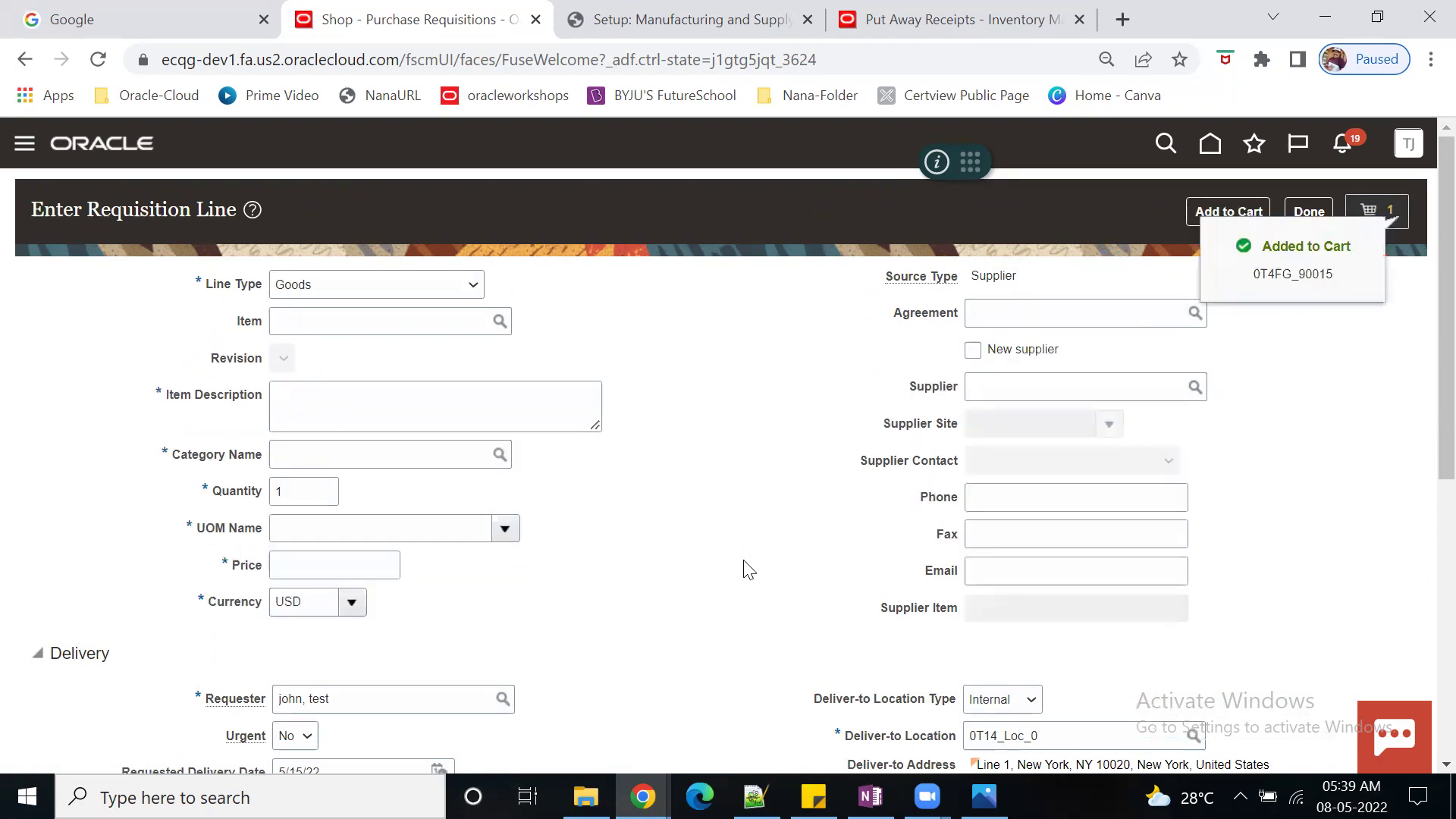
# Step: Open the cart's requisition for editing, choose the suggested buyer for line 1, and save the requisition
pyautogui.click(1371, 217)
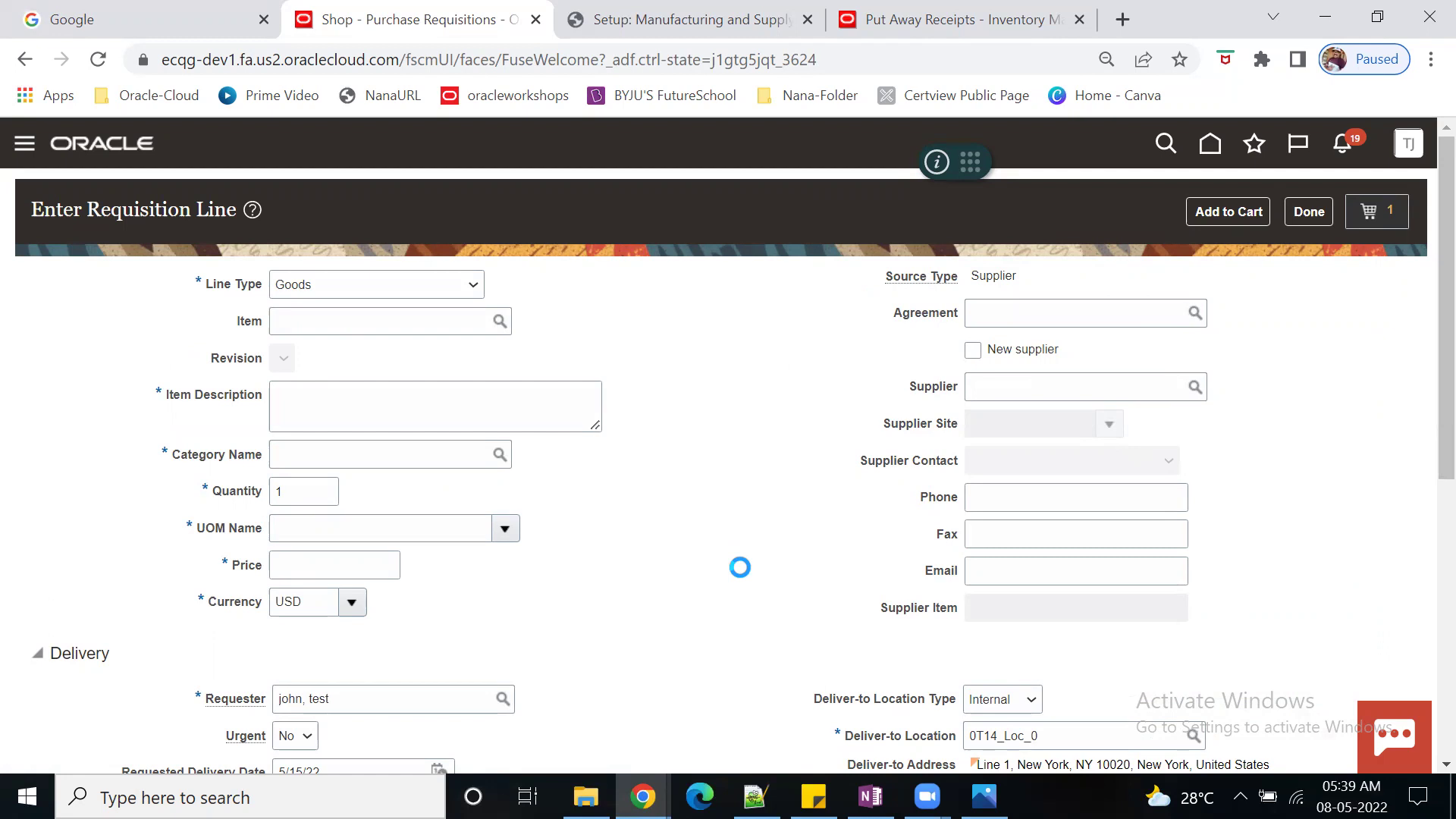
pyautogui.scroll(-5, 740, 615)
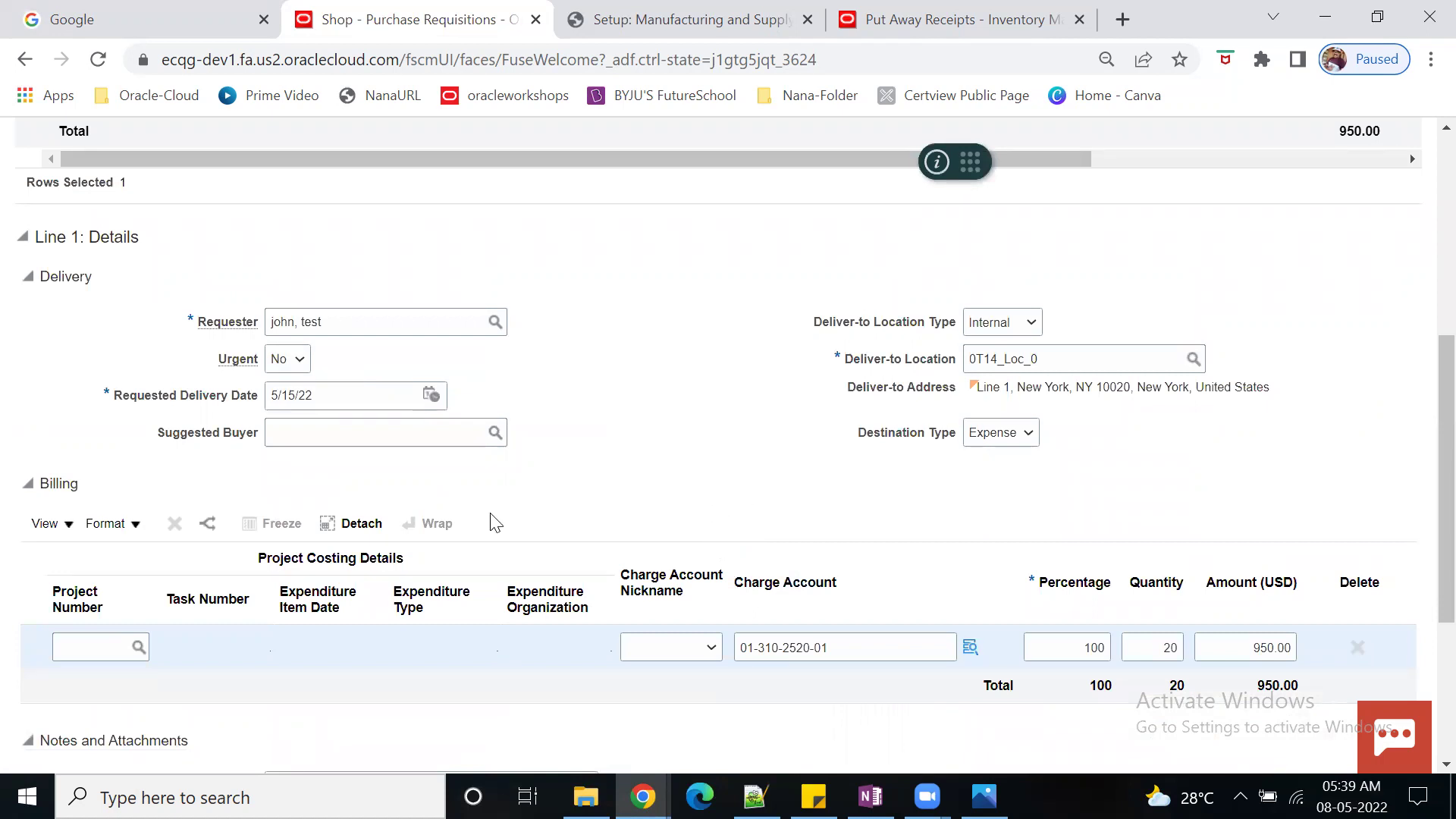
pyautogui.click(331, 444)
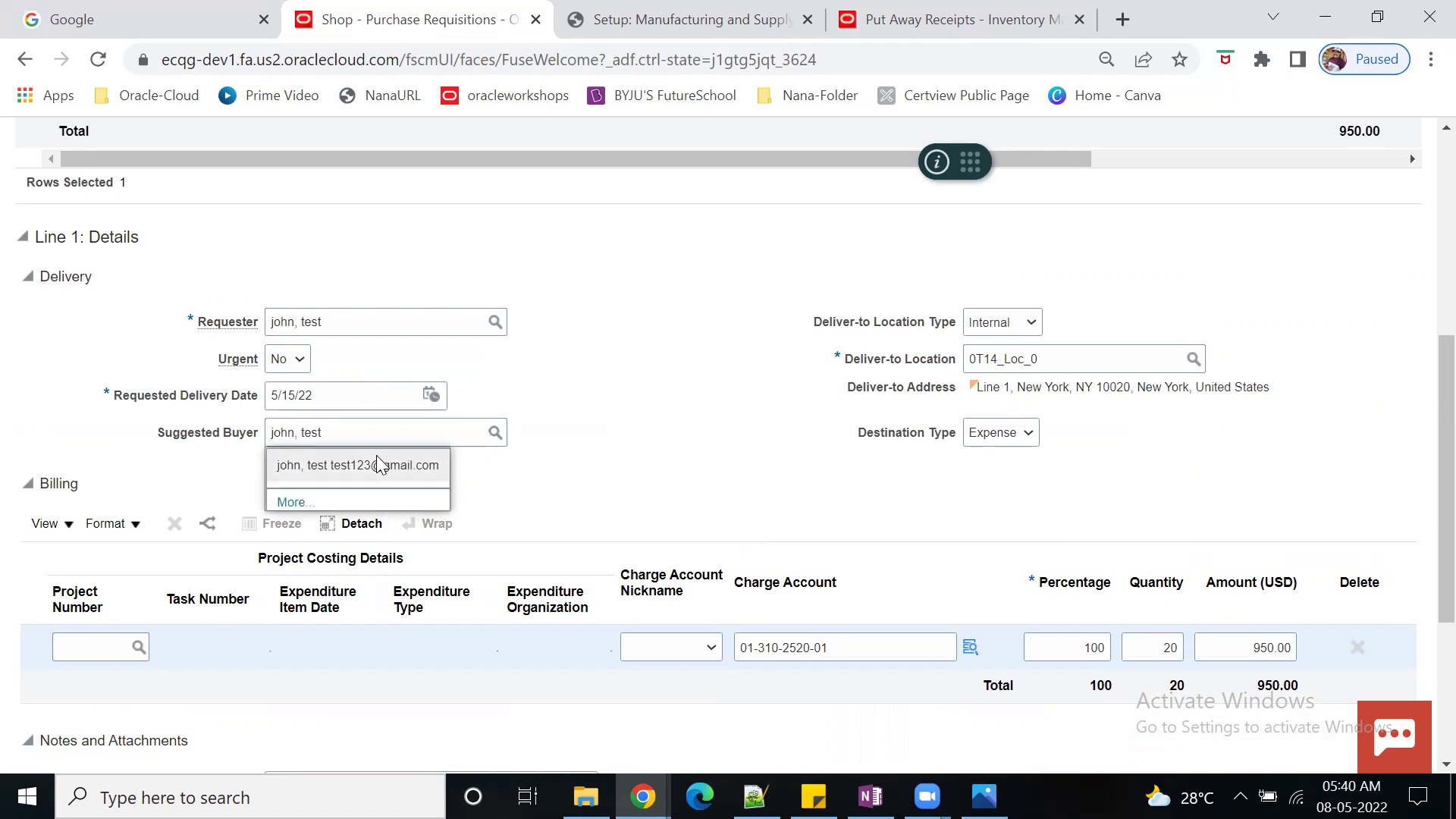
pyautogui.click(377, 465)
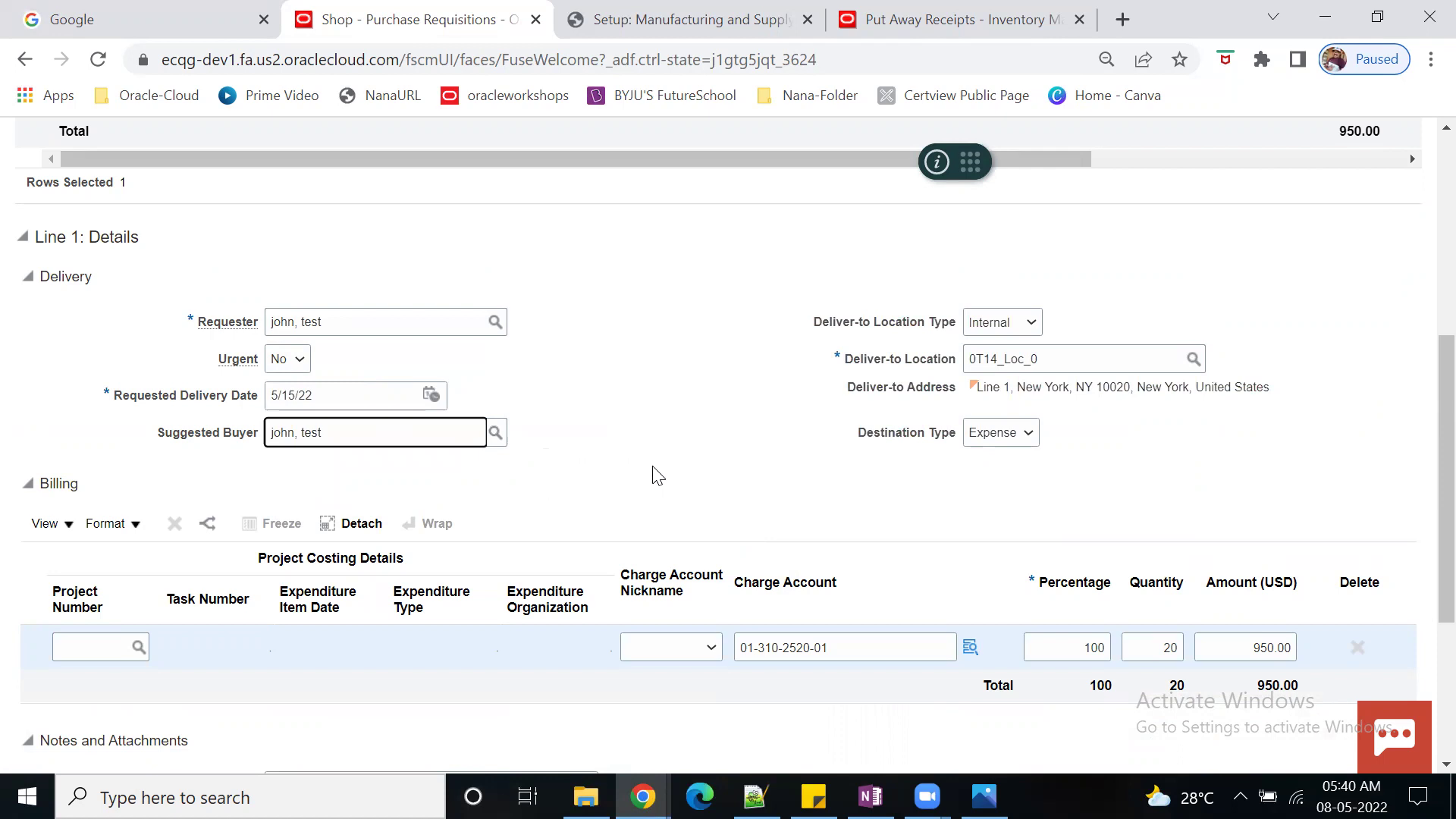
pyautogui.scroll(6, 1222, 598)
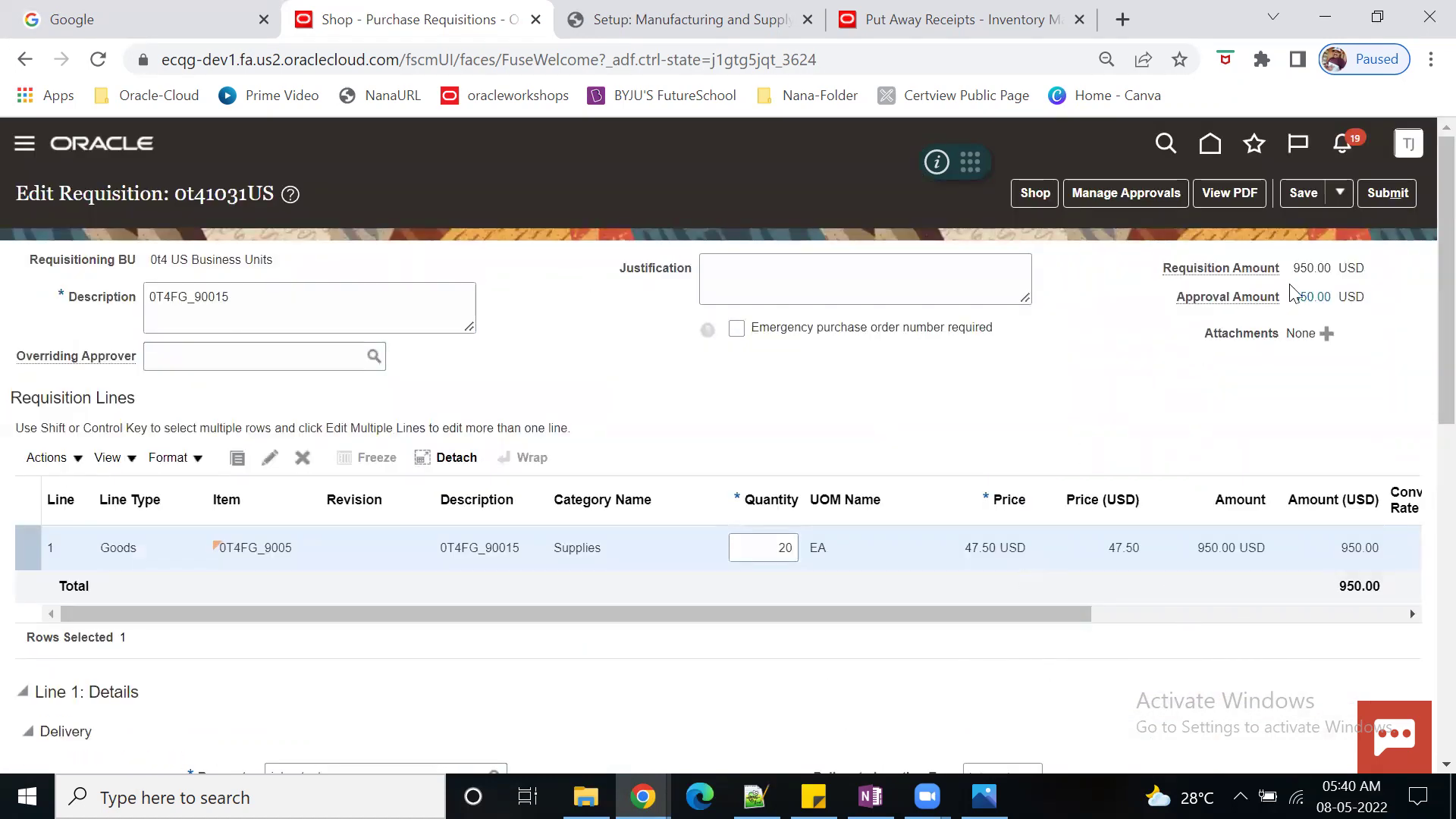
pyautogui.click(1300, 191)
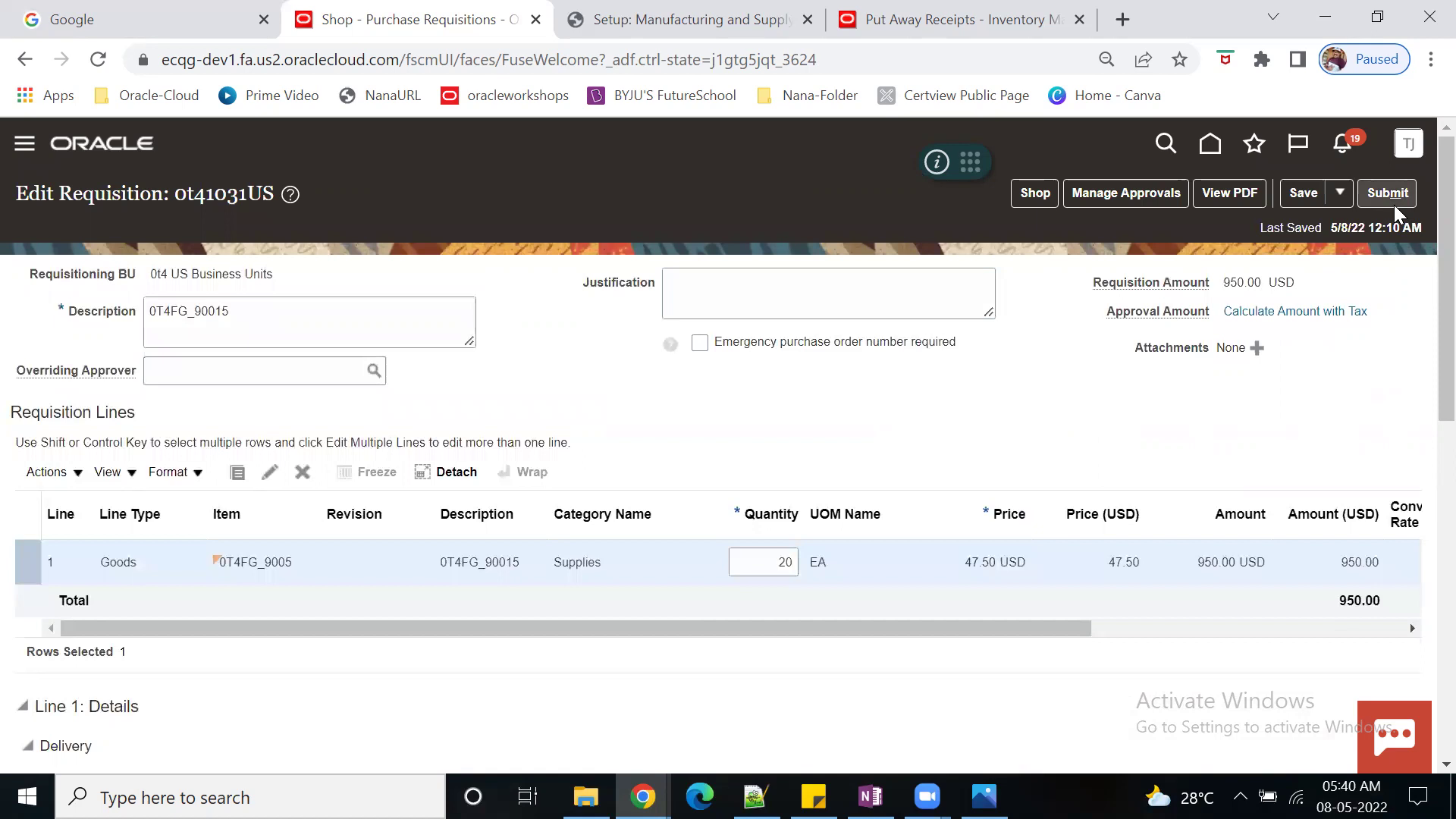
# Step: Review the requisition's approval route and submit the requisition
pyautogui.click(1120, 193)
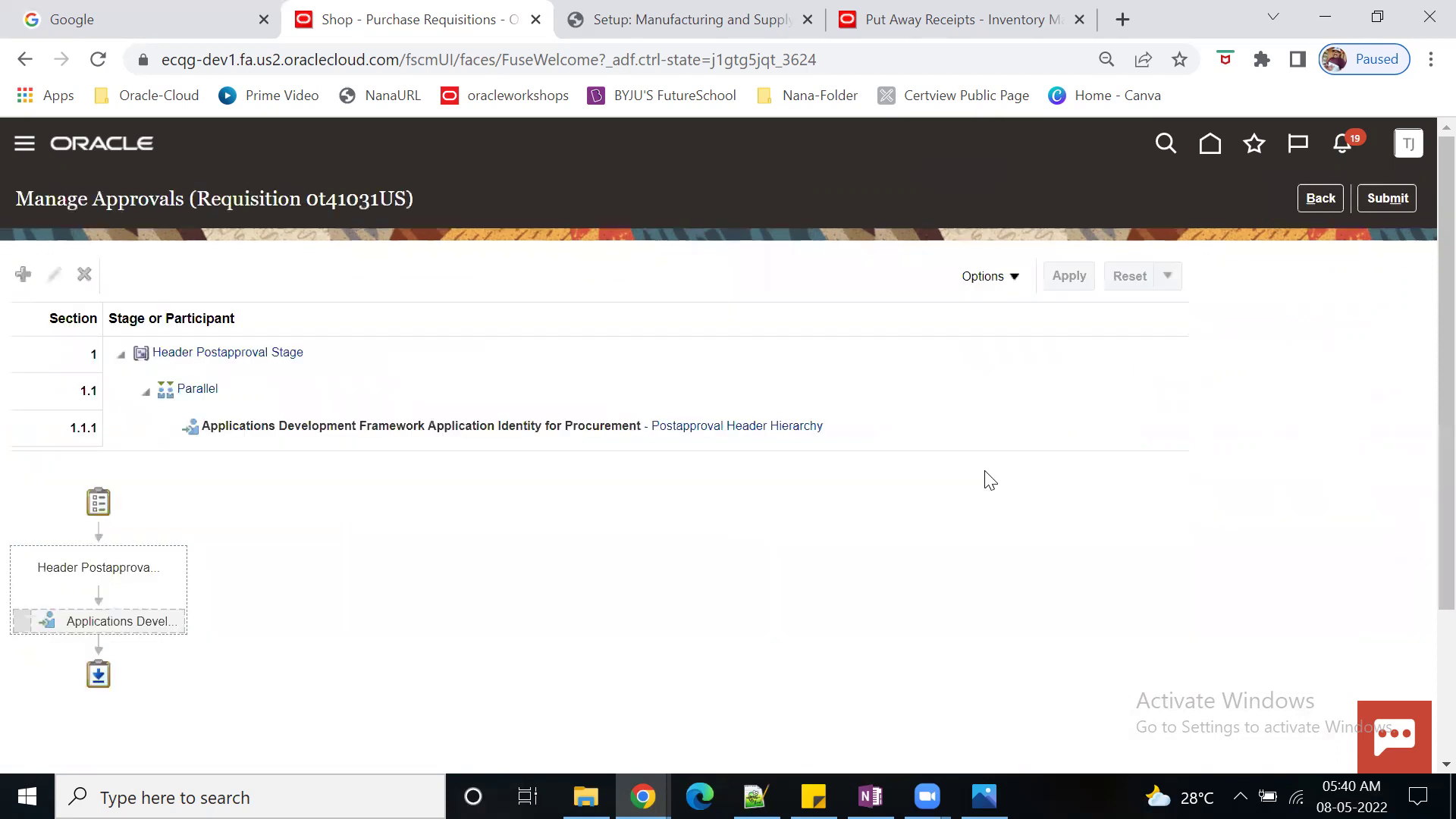
pyautogui.click(1404, 198)
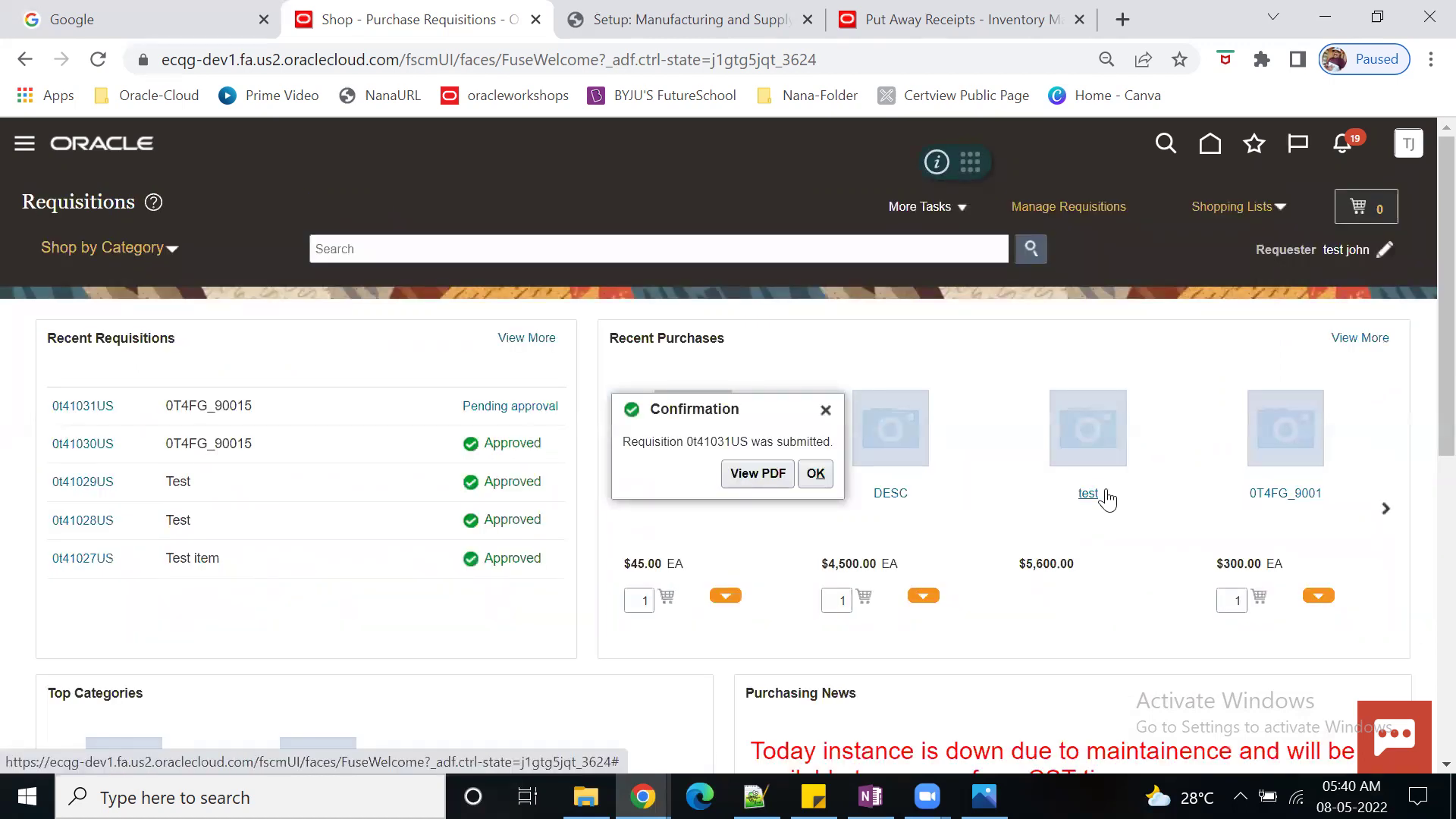
pyautogui.click(816, 474)
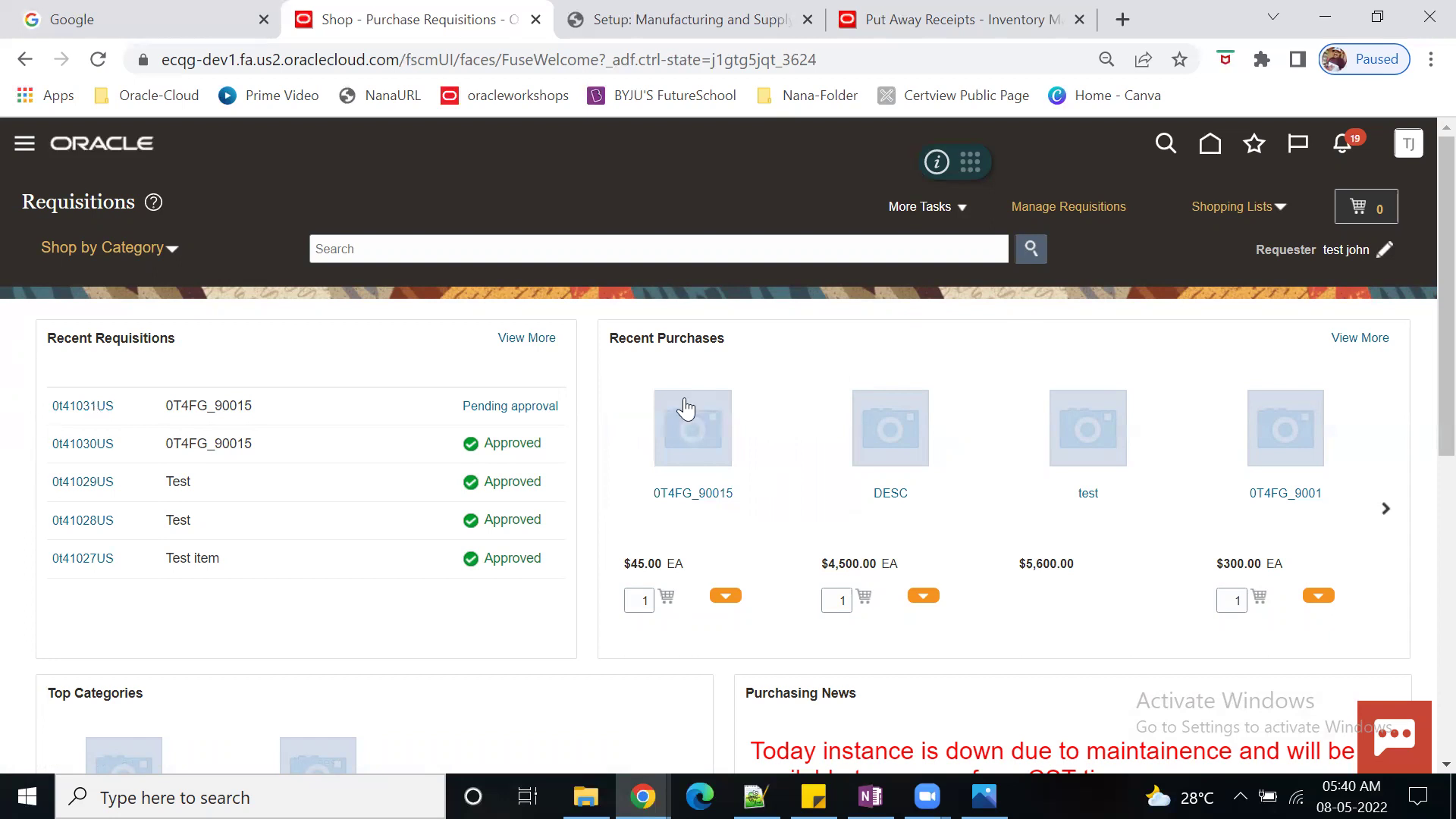
# Step: Check the new requisition's status and examine the order and agreement details of the earlier 500 EA requisition in Manage Requisitions
pyautogui.click(83, 409)
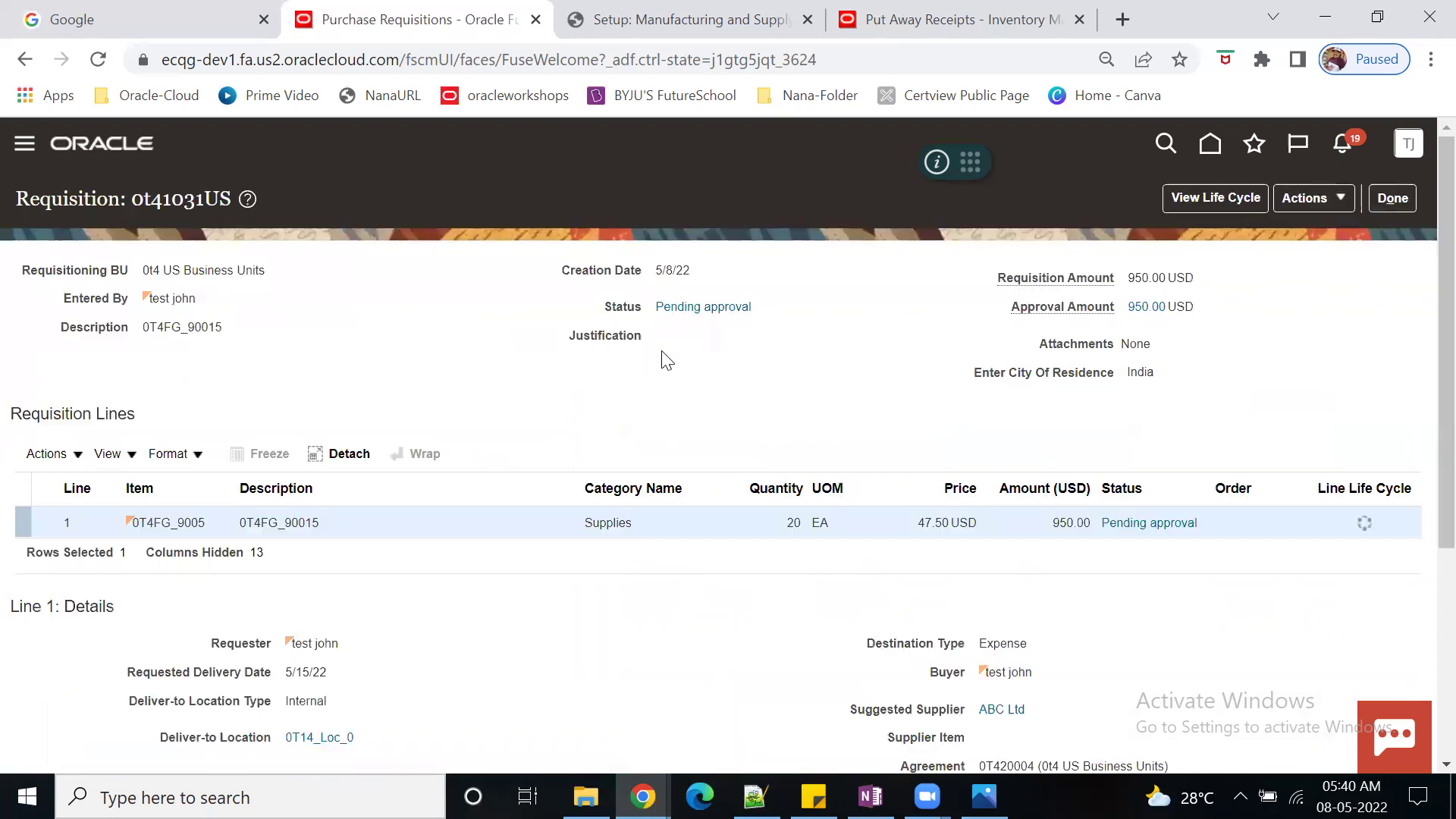
pyautogui.click(1391, 202)
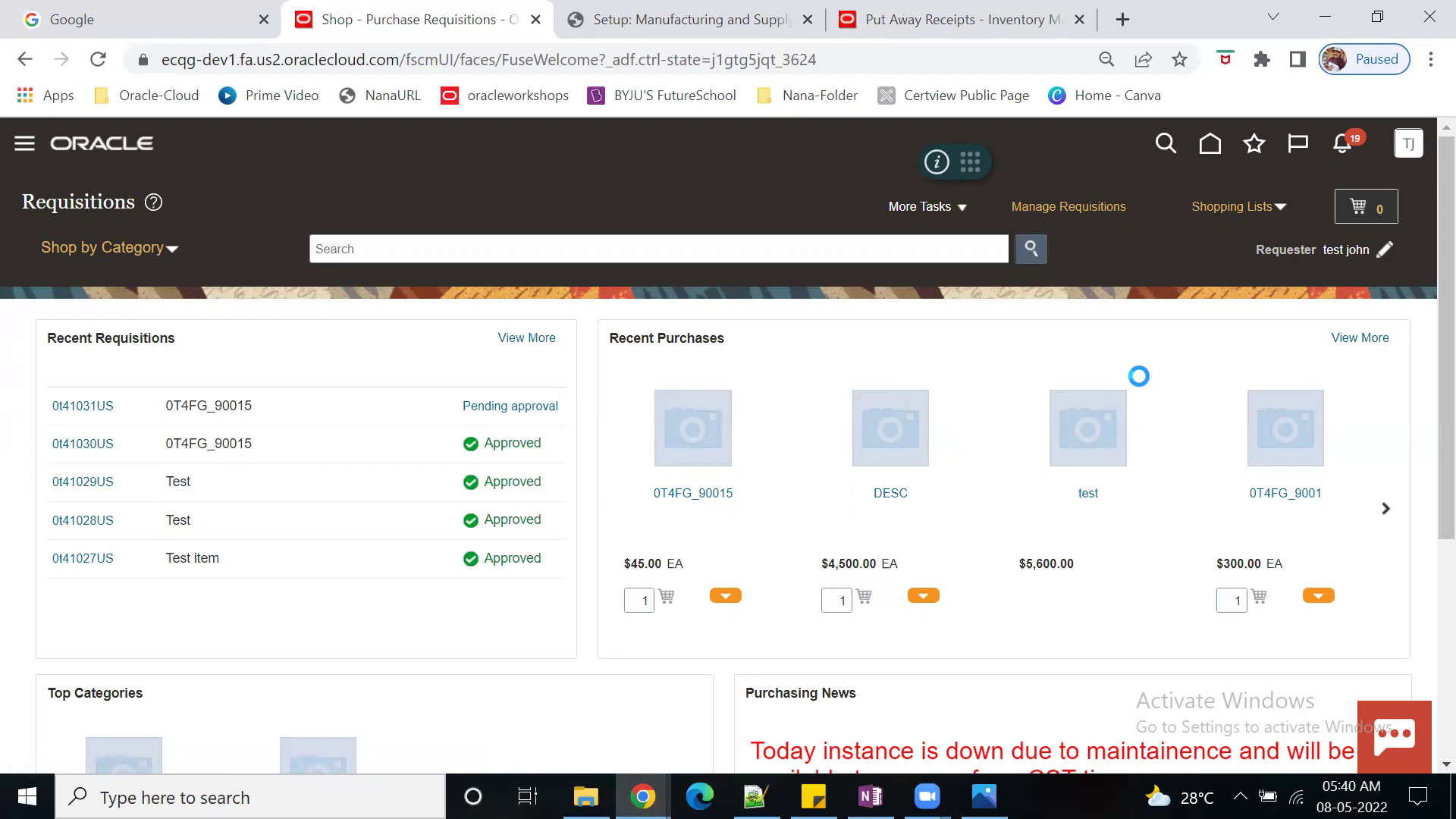
pyautogui.click(1259, 564)
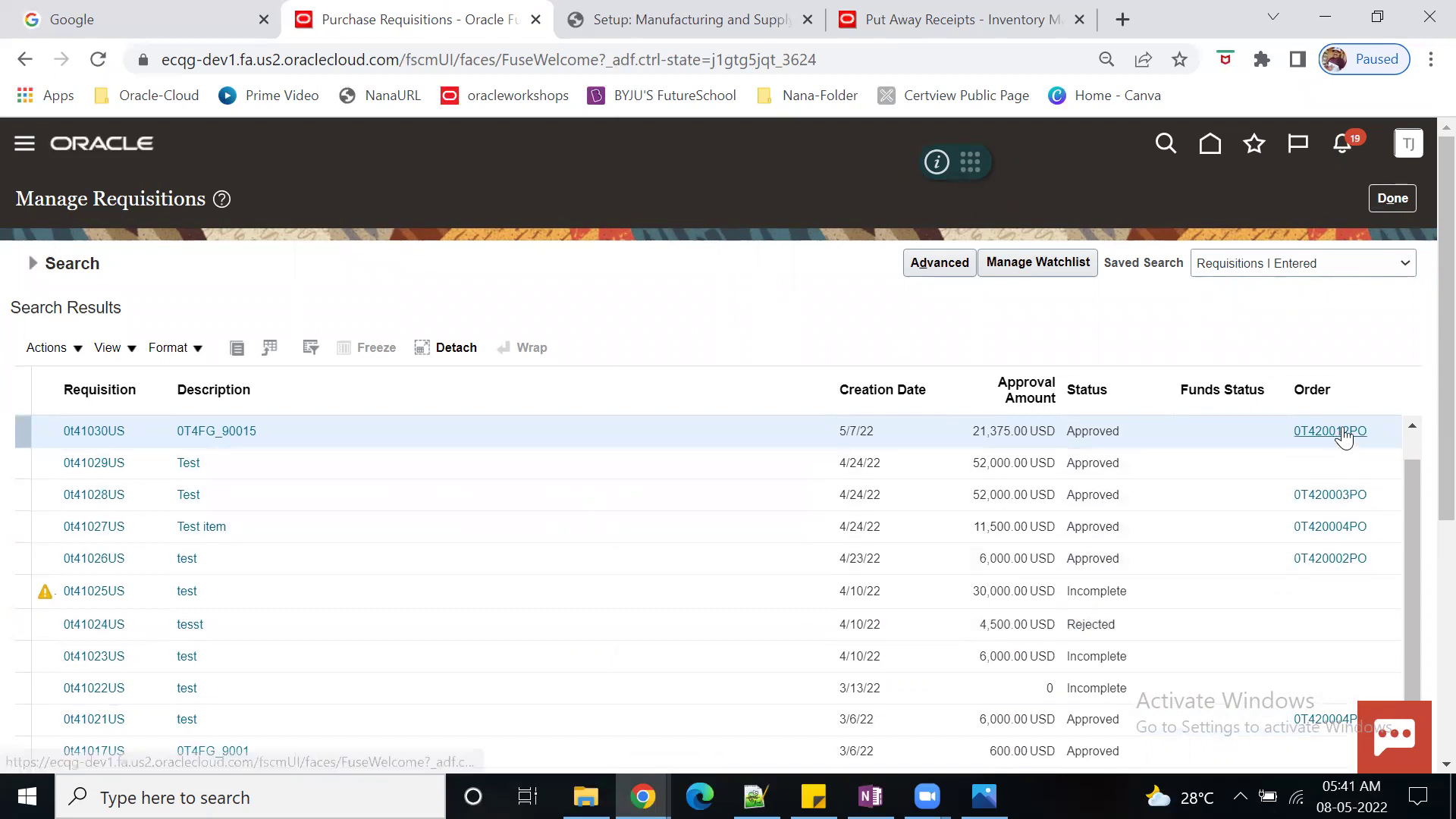
pyautogui.click(91, 434)
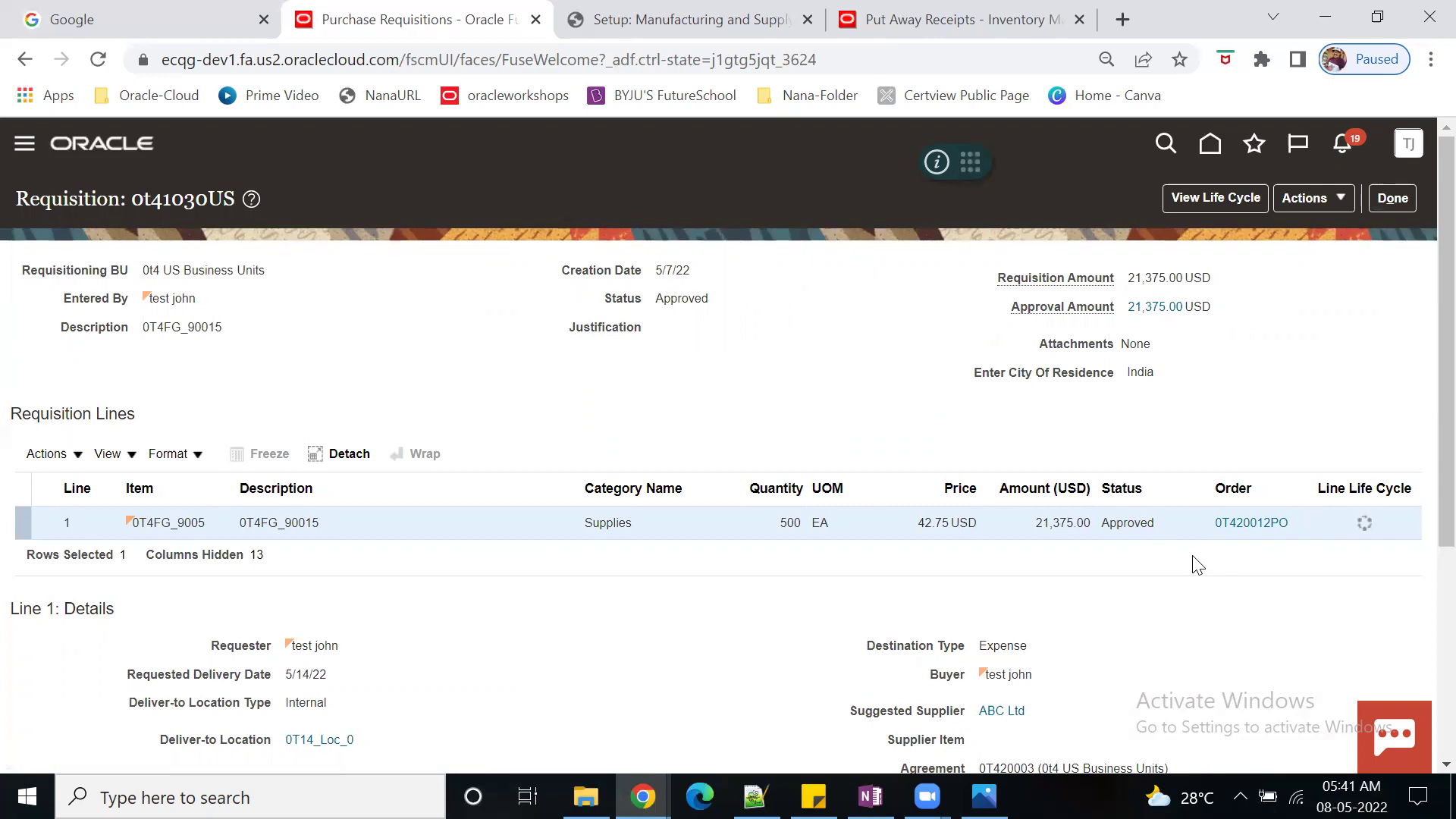
pyautogui.scroll(-4, 1199, 565)
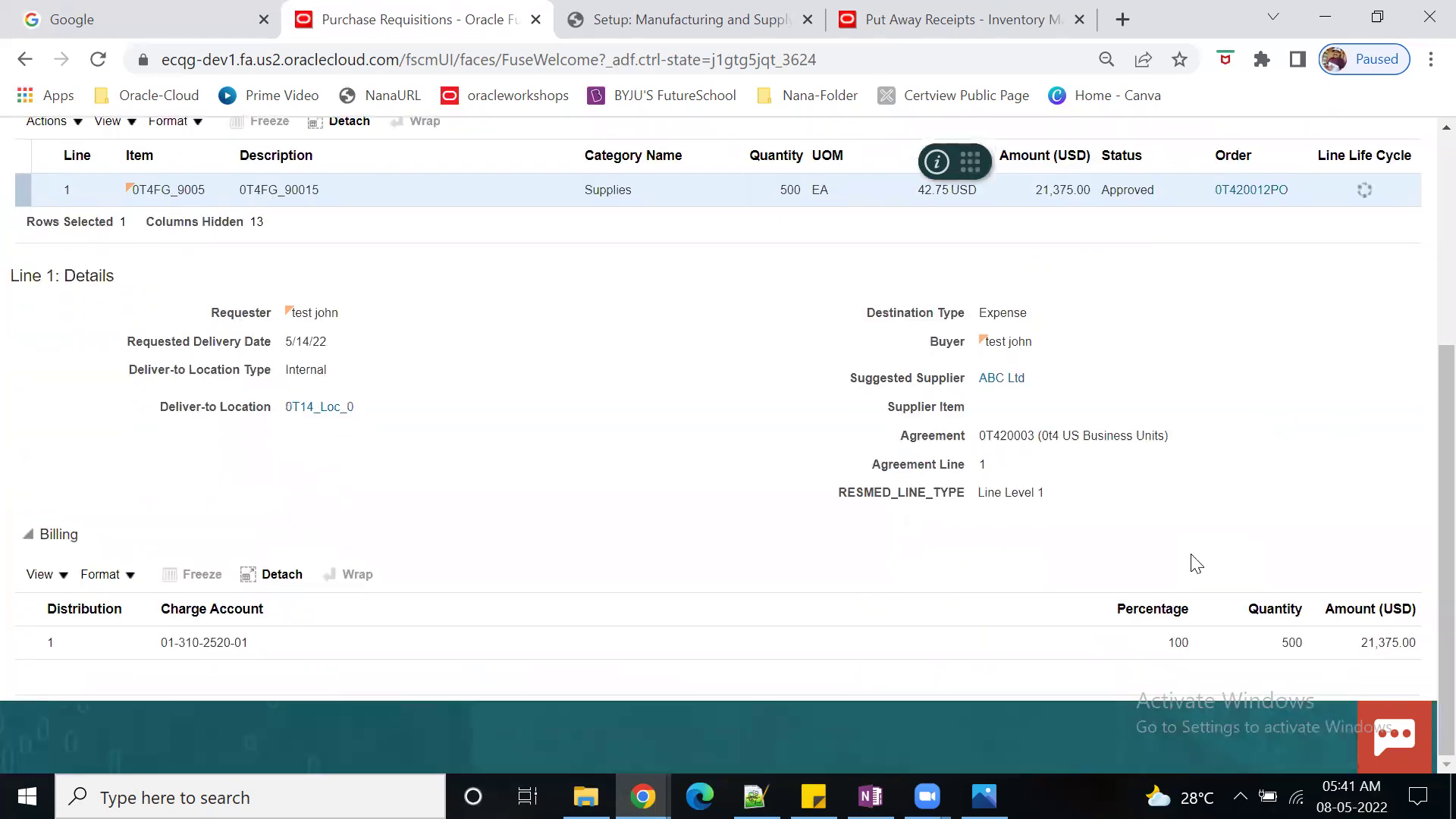
pyautogui.scroll(3, 1198, 563)
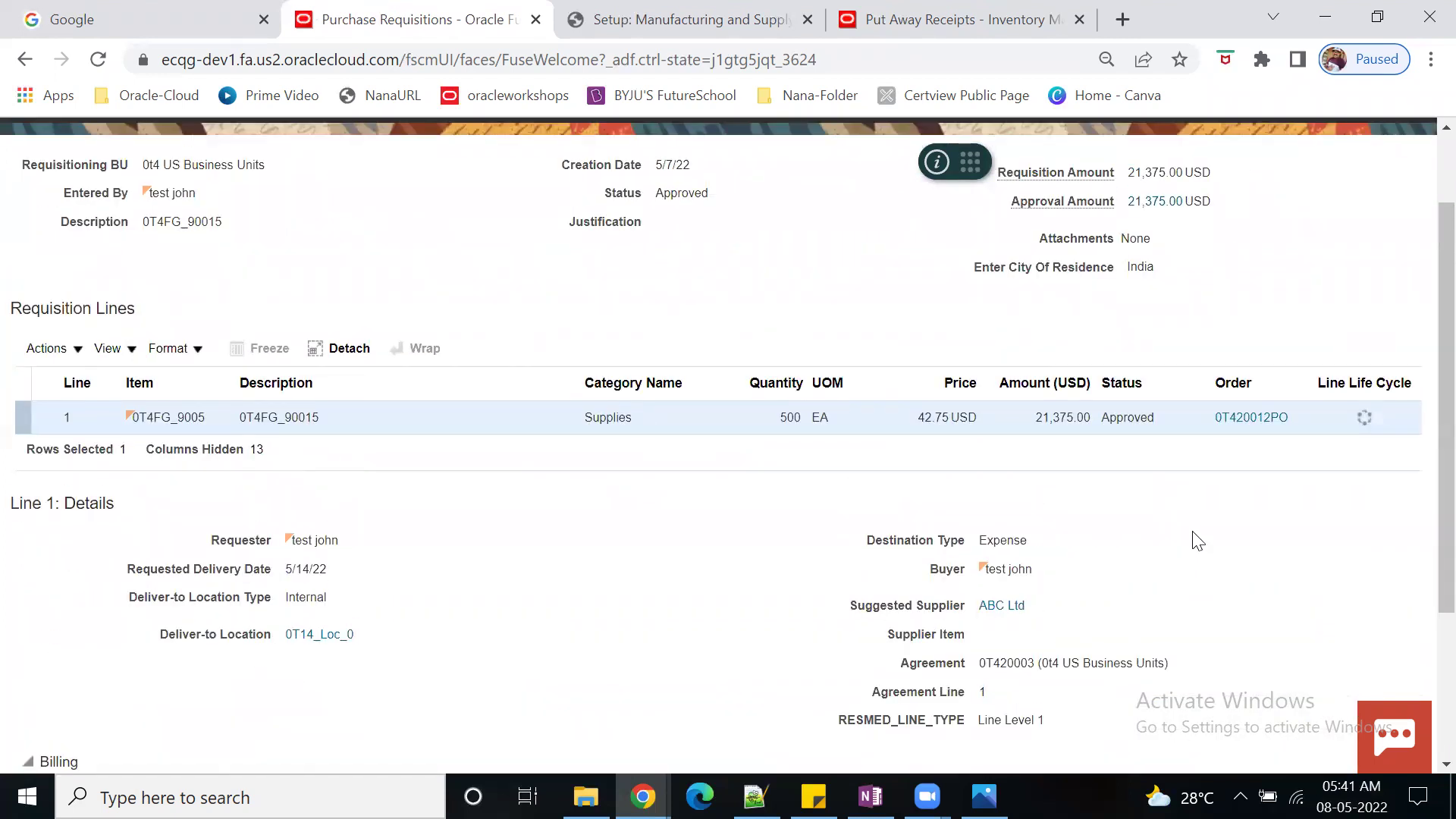
pyautogui.scroll(2, 1198, 544)
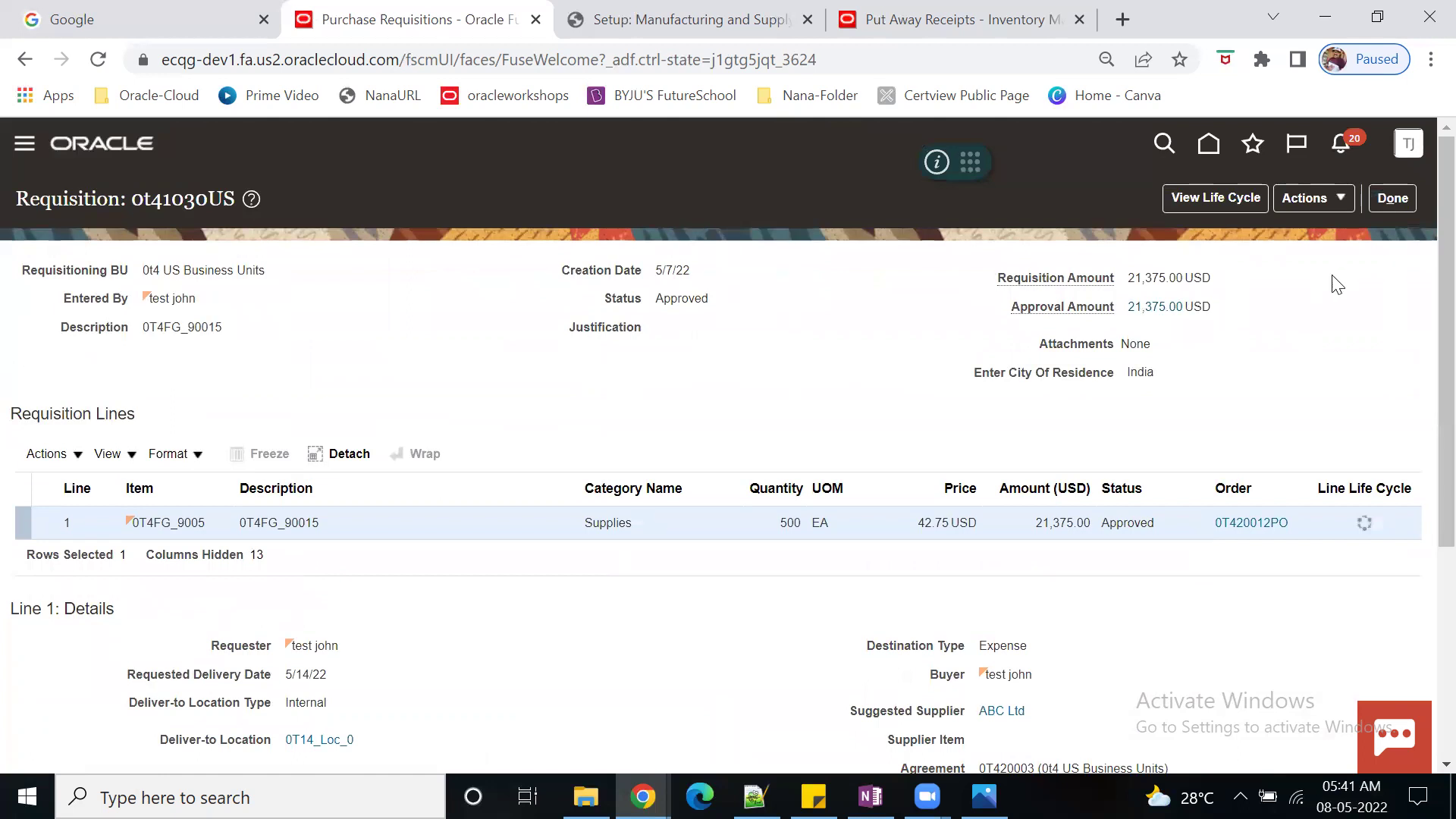
pyautogui.click(1392, 198)
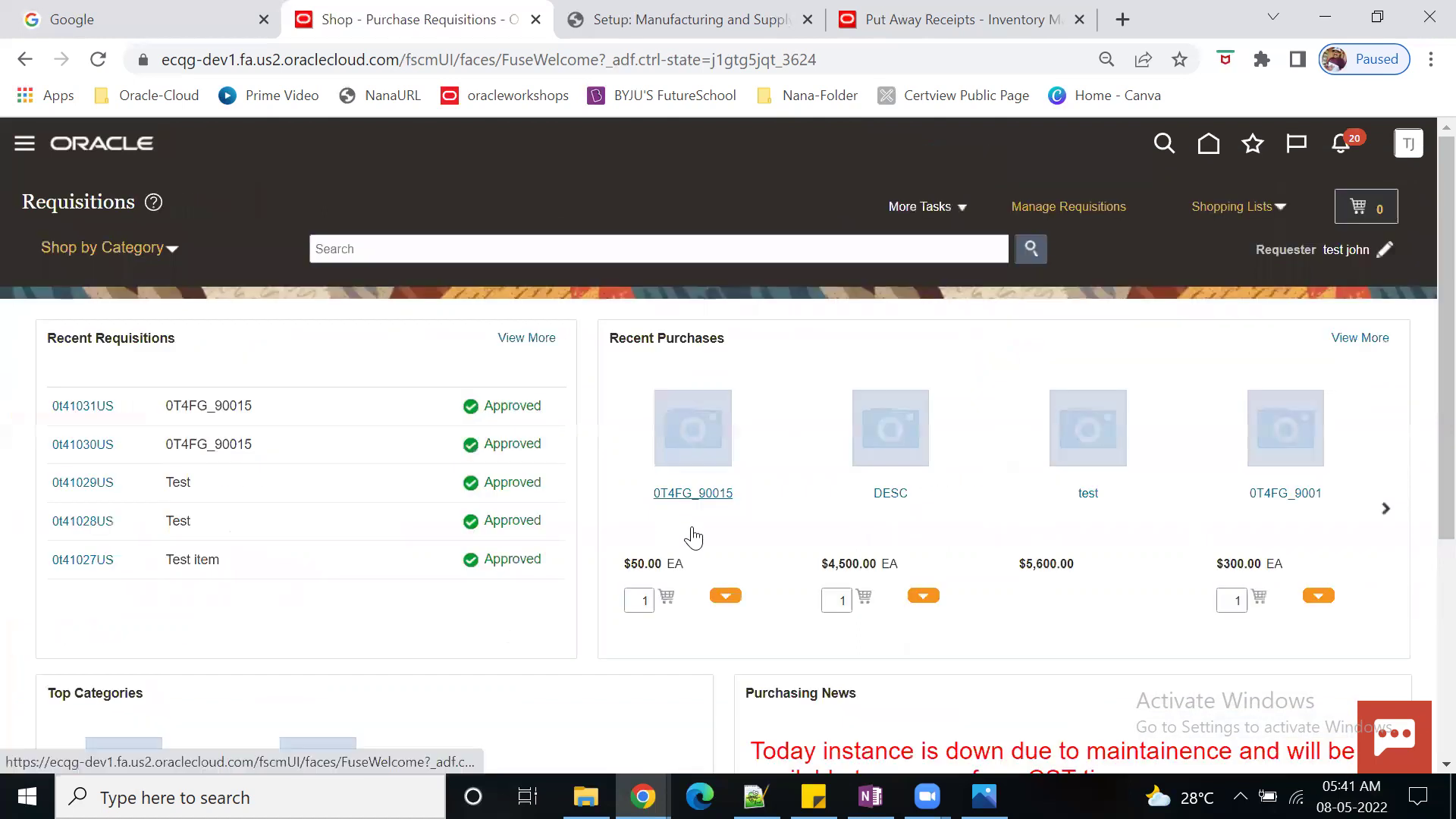
# Step: Reopen the newly submitted 20 EA requisition and read the information note on line 1
pyautogui.click(83, 408)
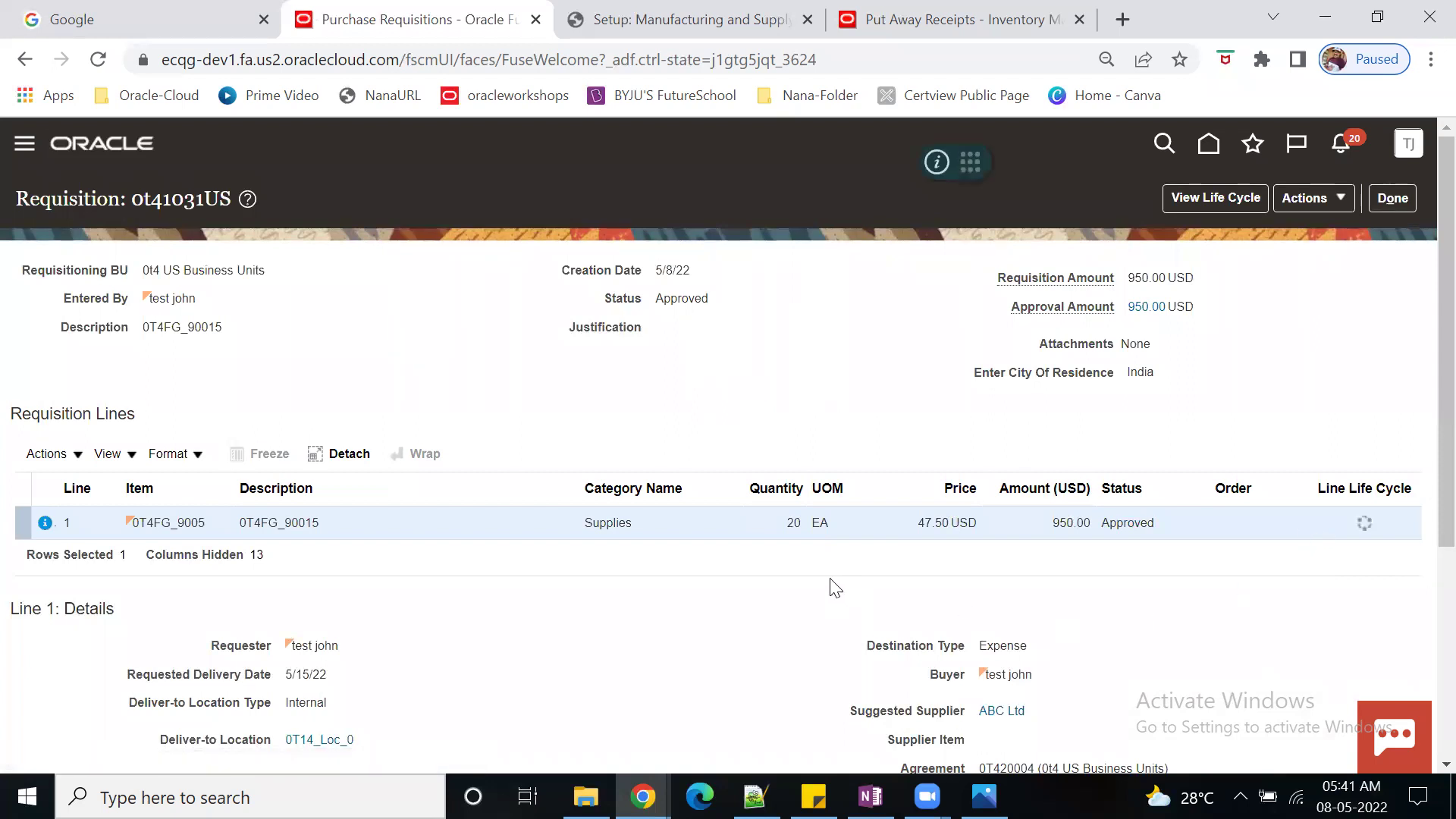
pyautogui.click(45, 528)
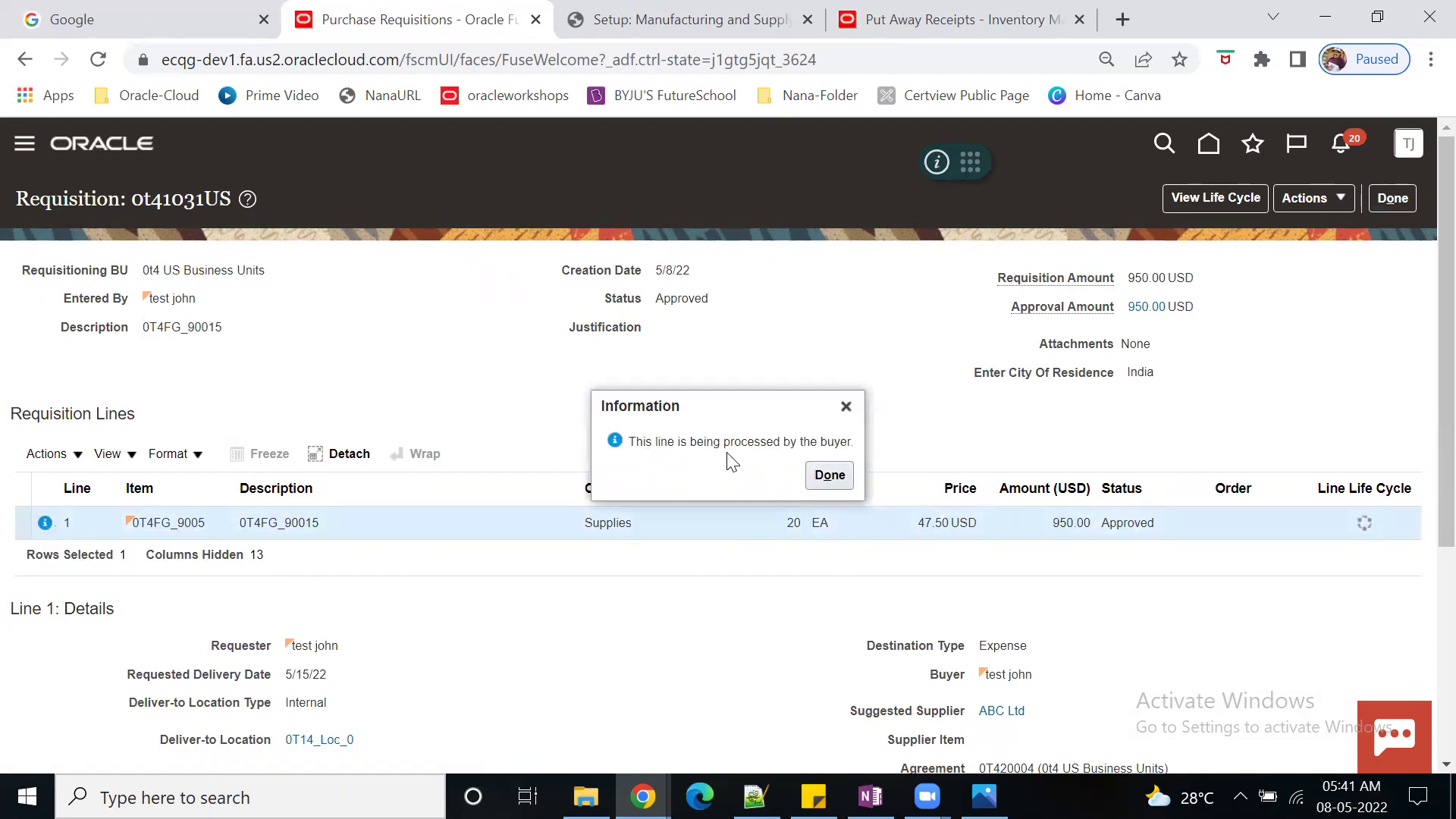
pyautogui.click(823, 476)
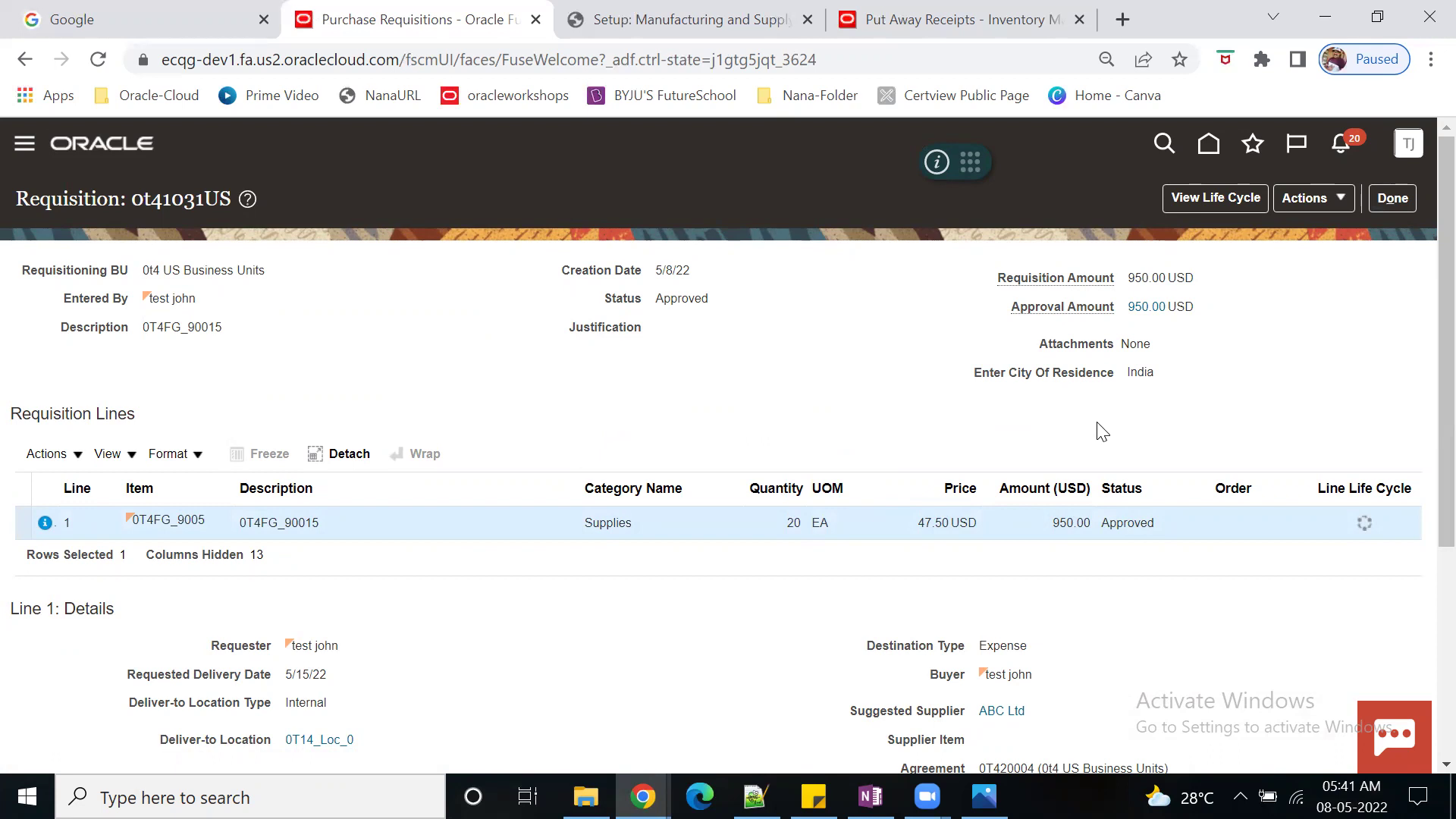
# Step: Leave the requisition and open Manage Orders in the Purchase Orders work area
pyautogui.click(1394, 199)
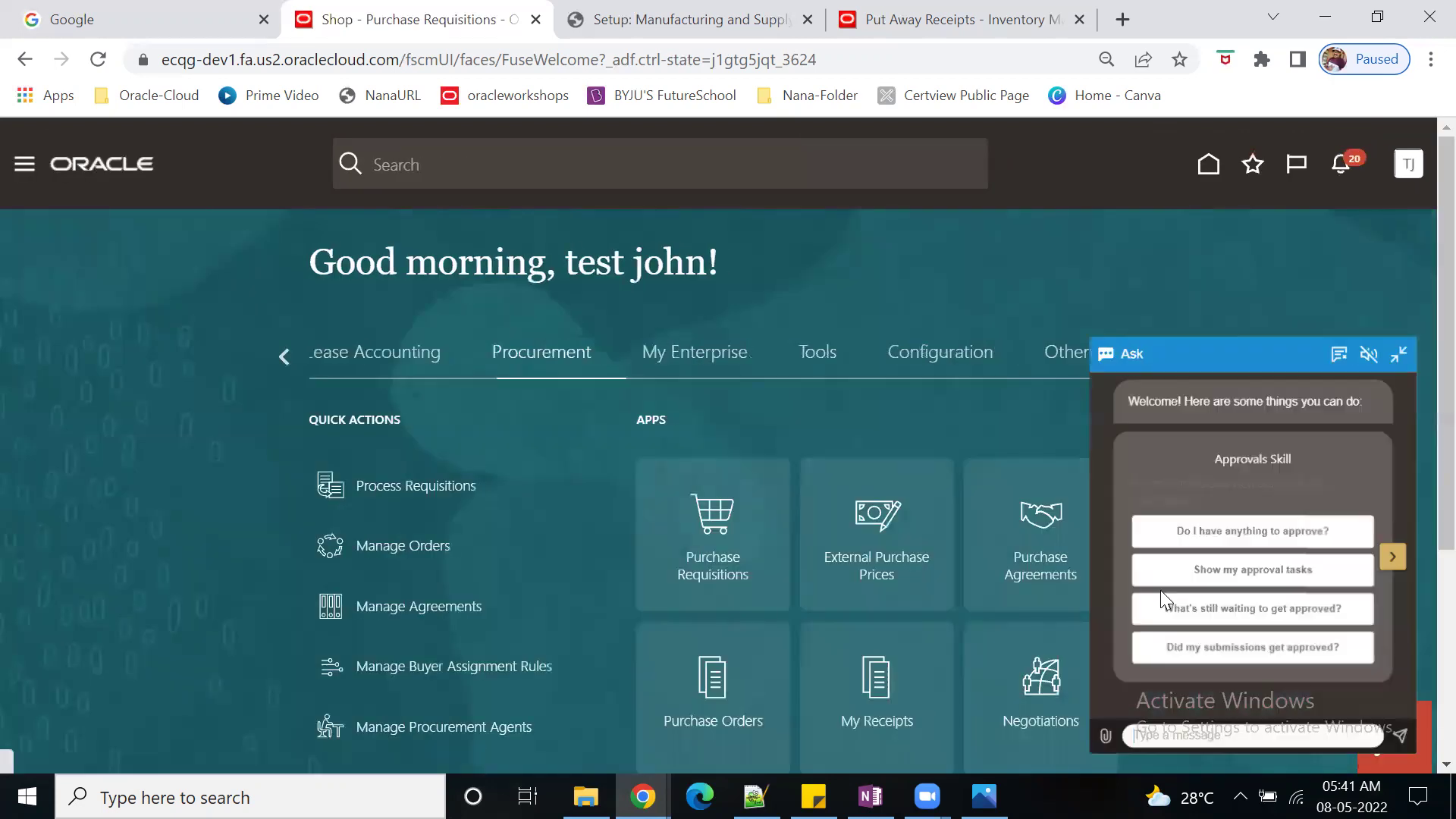
pyautogui.click(1393, 204)
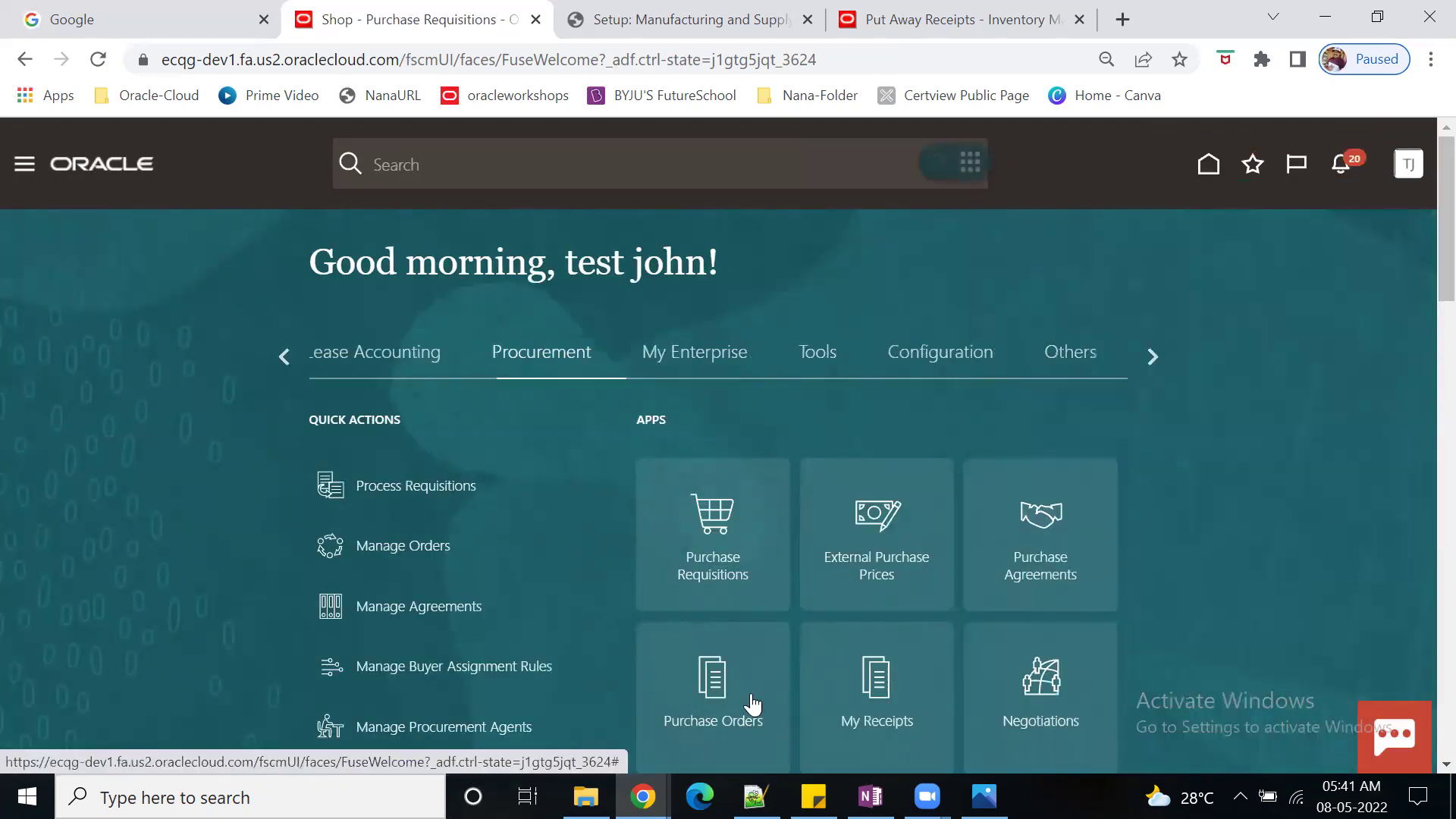
pyautogui.click(1420, 347)
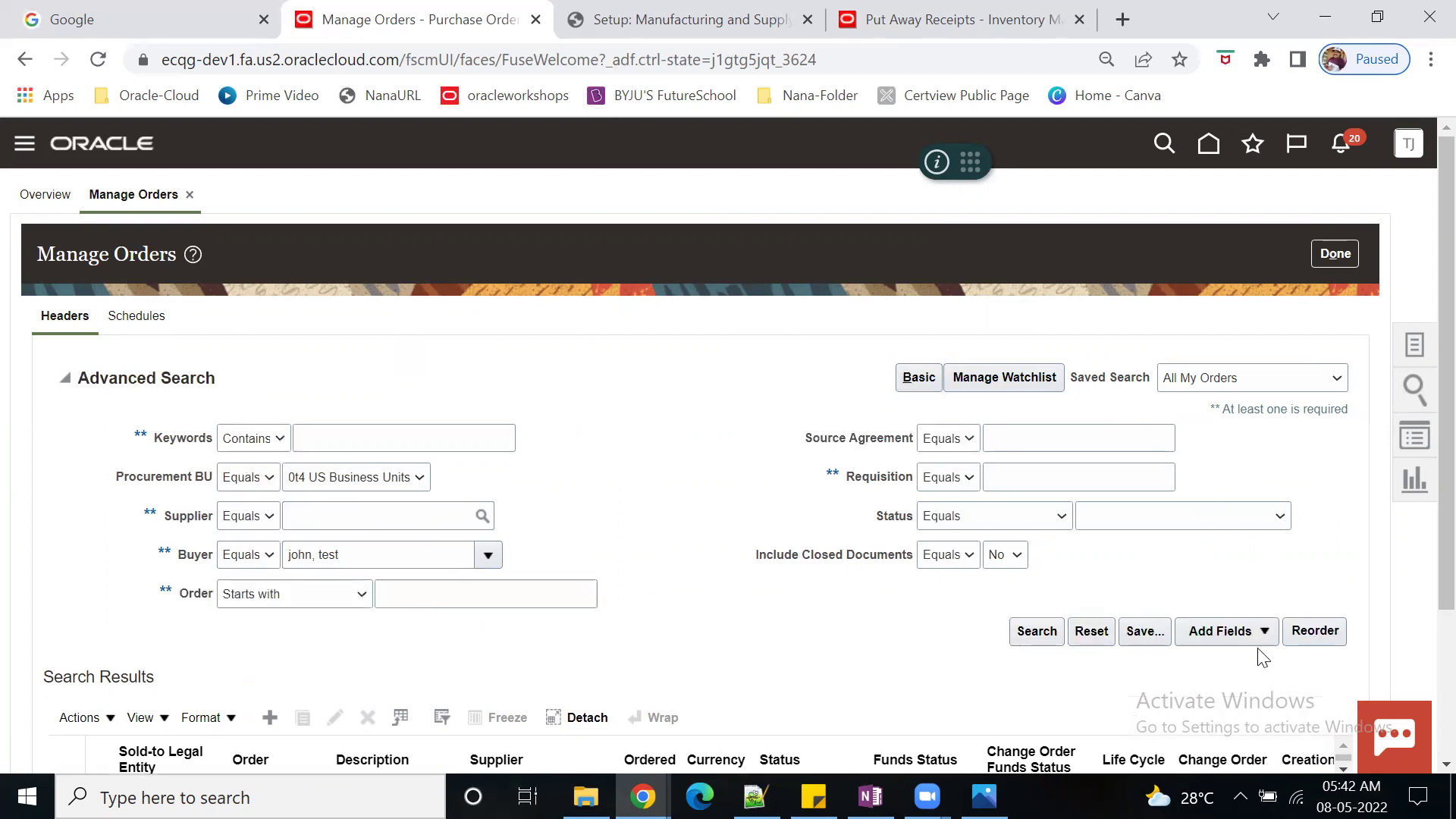
# Step: Add Requisition as an extra criterion to the advanced order search in Manage Orders
pyautogui.click(1259, 639)
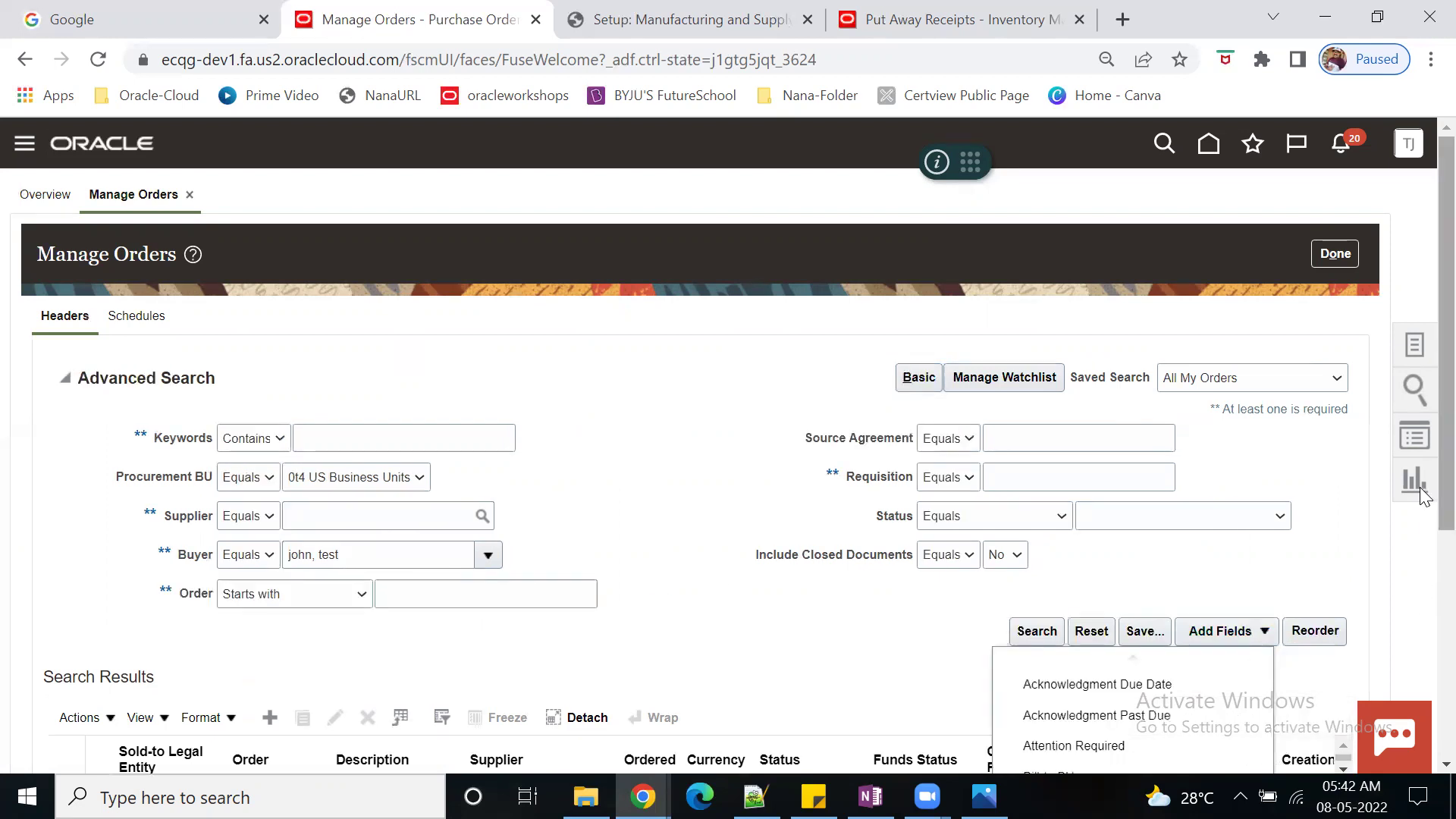
pyautogui.scroll(-3, 1423, 496)
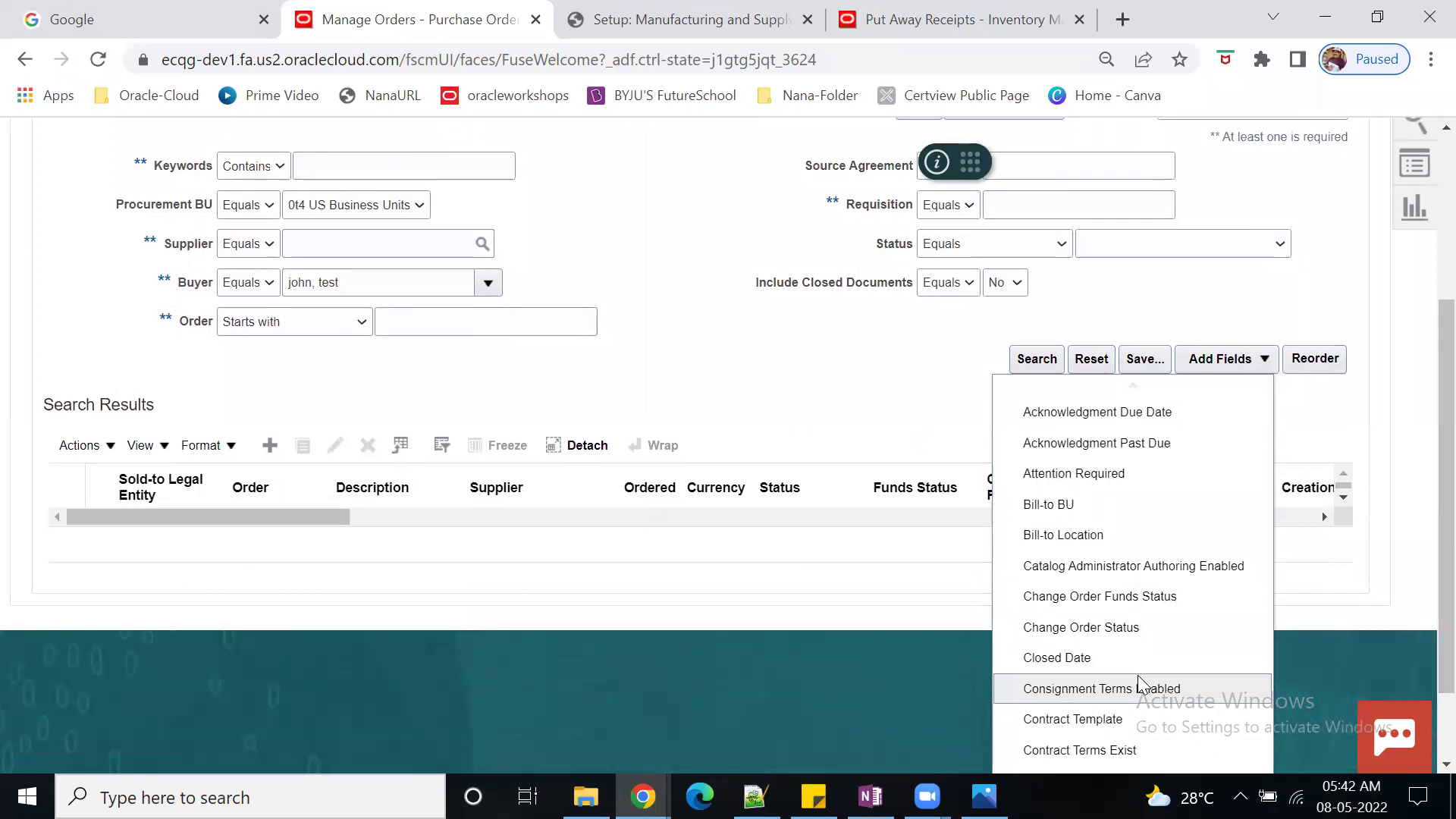
pyautogui.scroll(-2, 1141, 676)
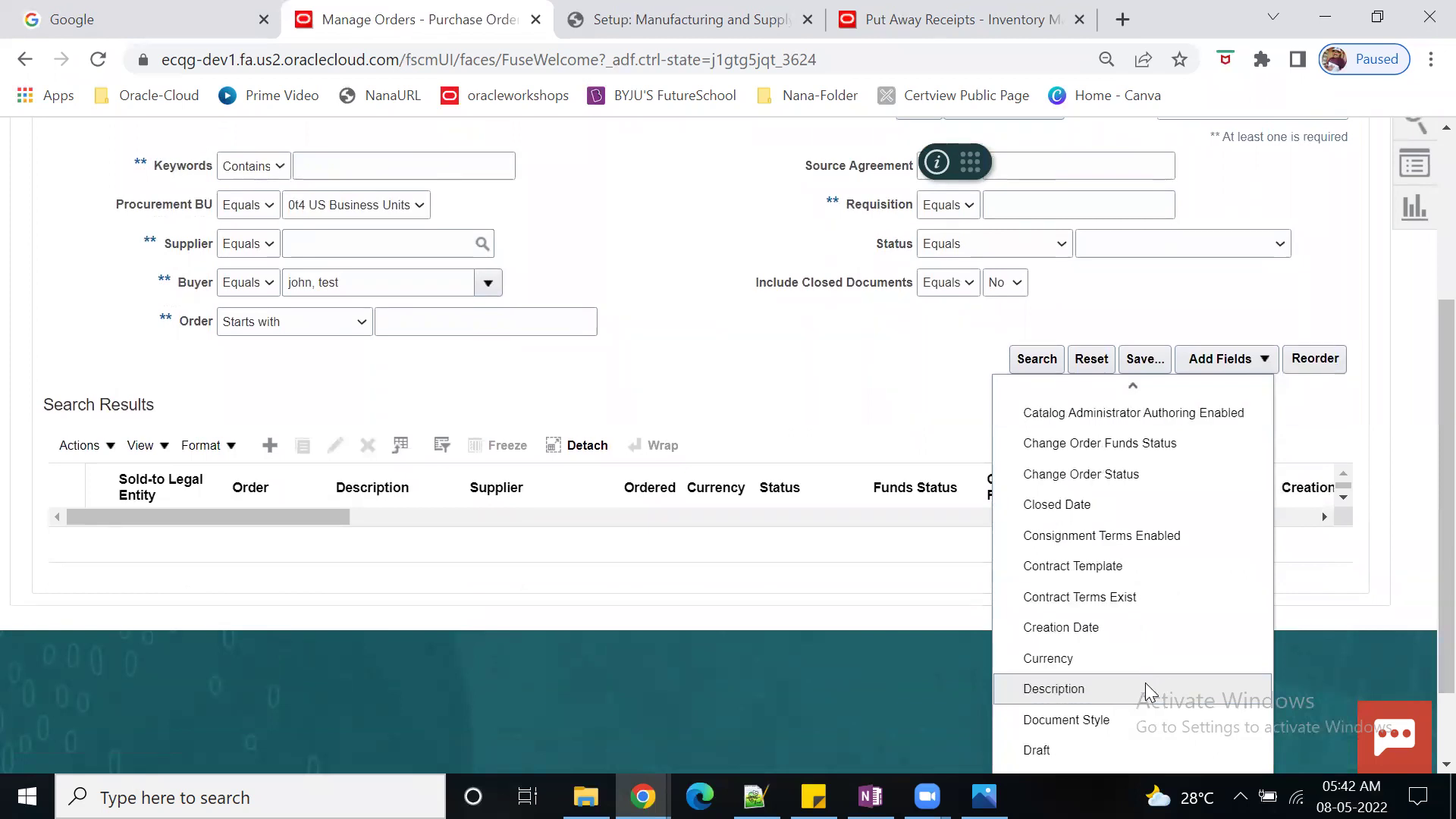
pyautogui.scroll(-4, 1145, 683)
pyautogui.scroll(-2, 1146, 683)
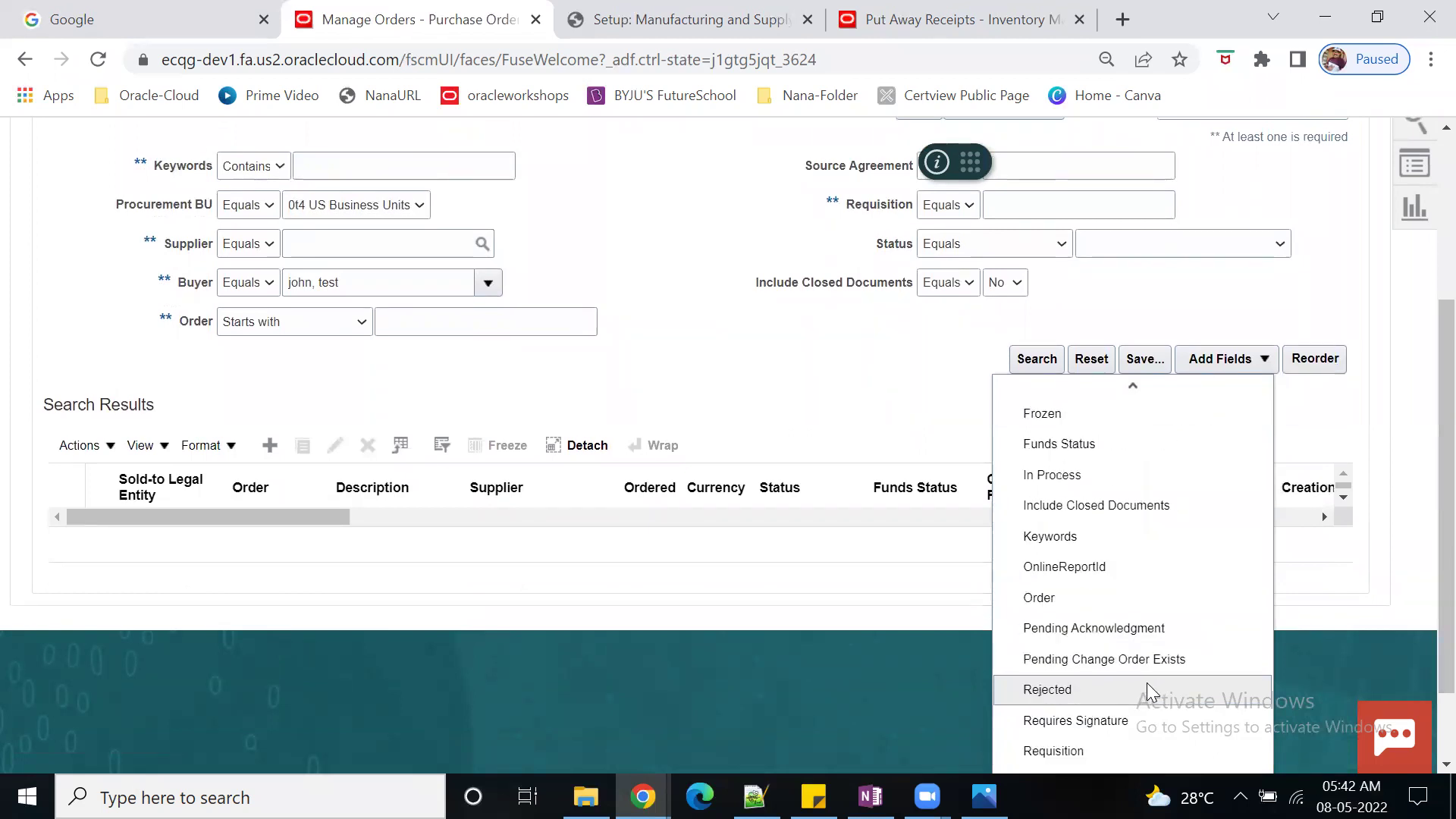
pyautogui.scroll(-2, 1148, 684)
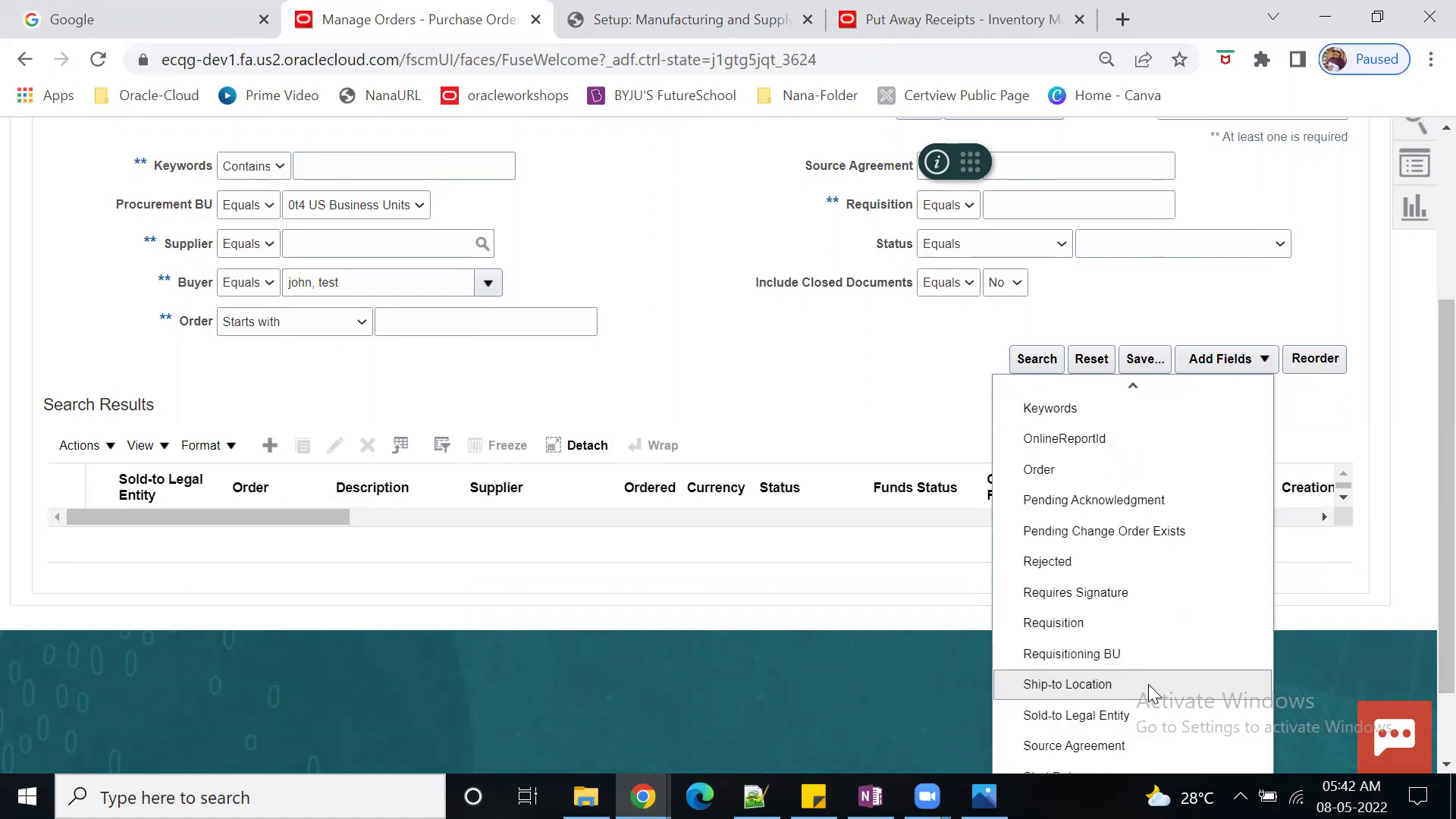
pyautogui.click(1080, 627)
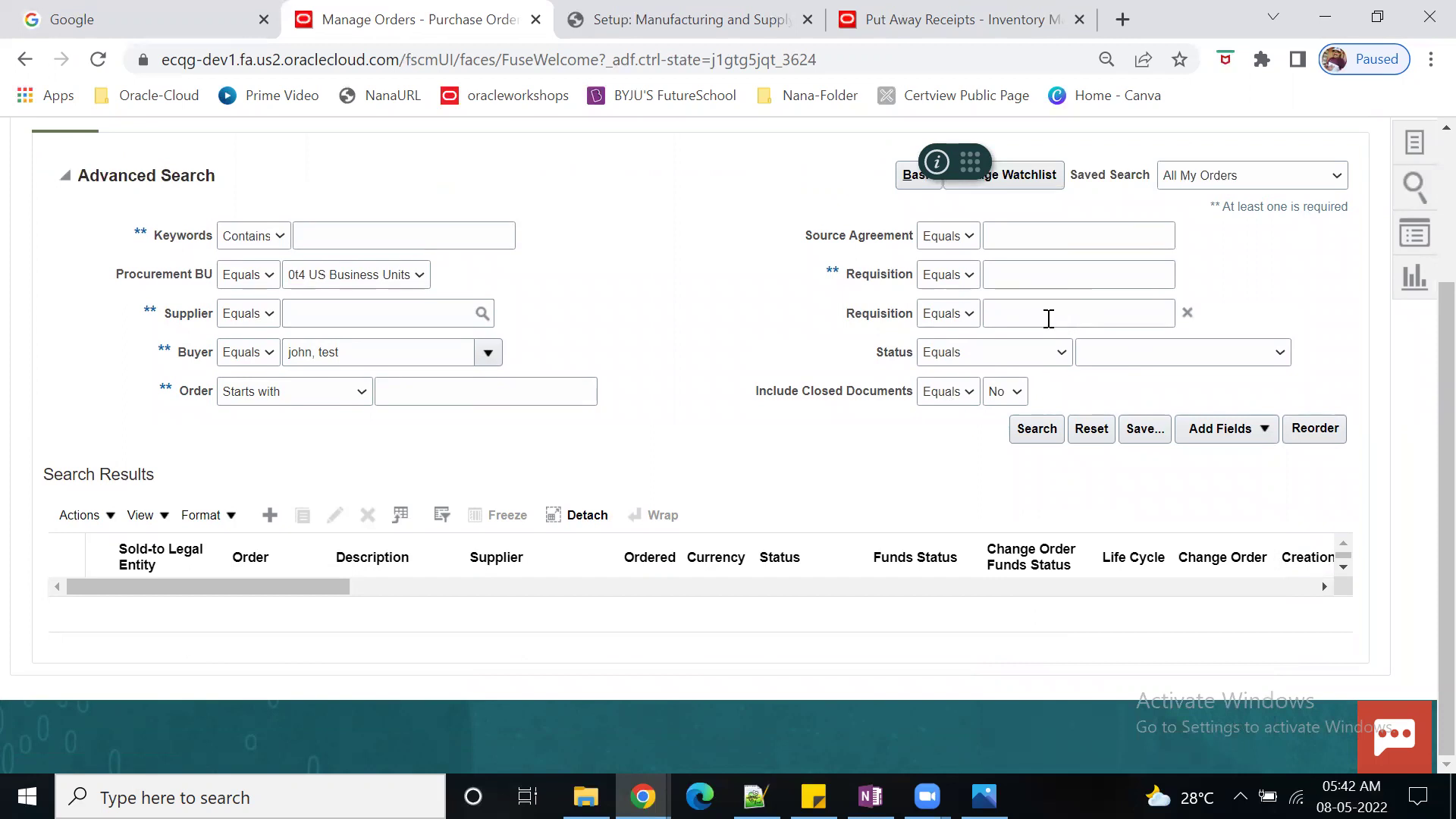
# Step: Try to search for the buyer's orders with an Order value that does not contain "xx", and retry with the basic search
pyautogui.click(363, 396)
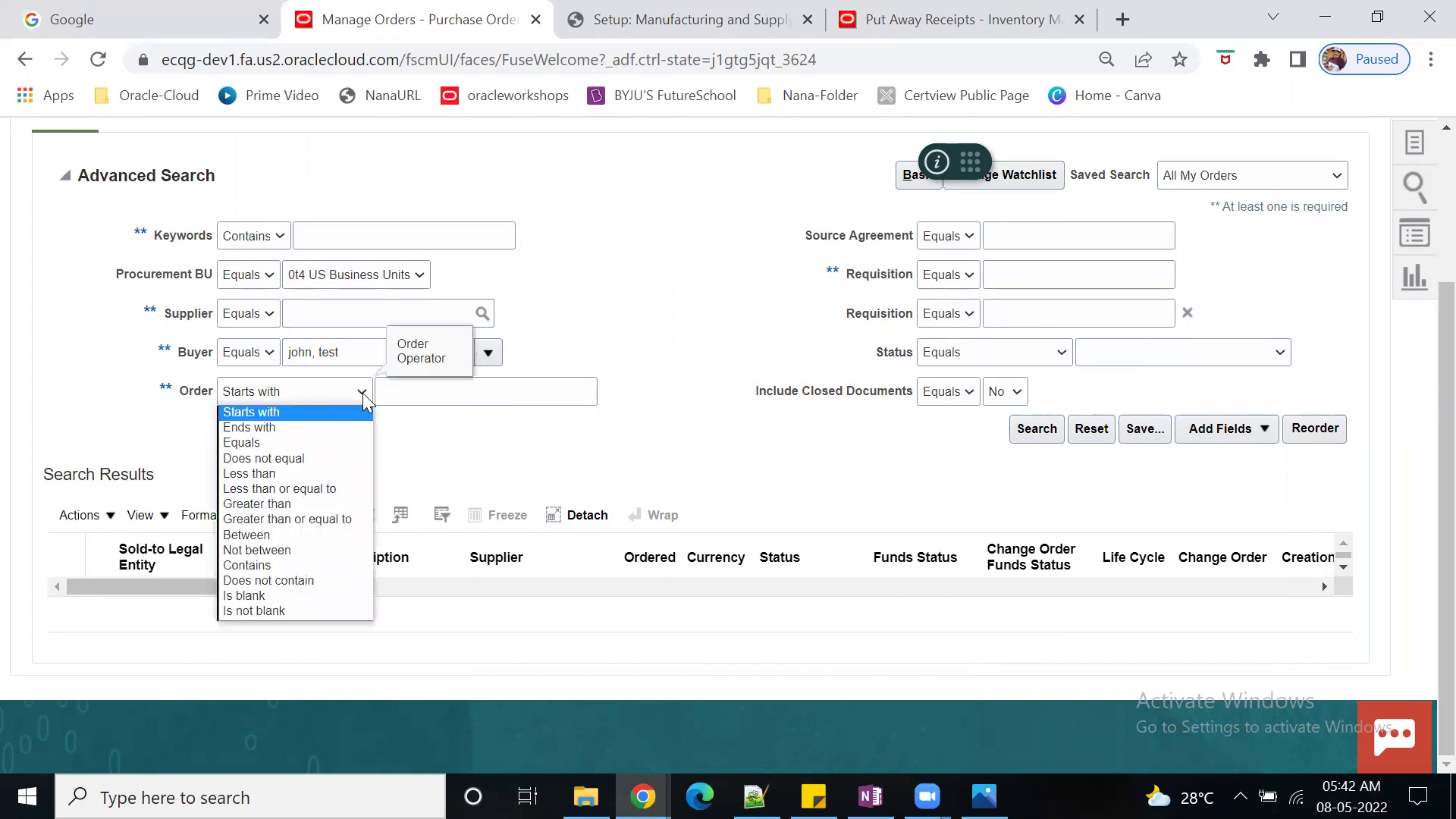
pyautogui.click(292, 581)
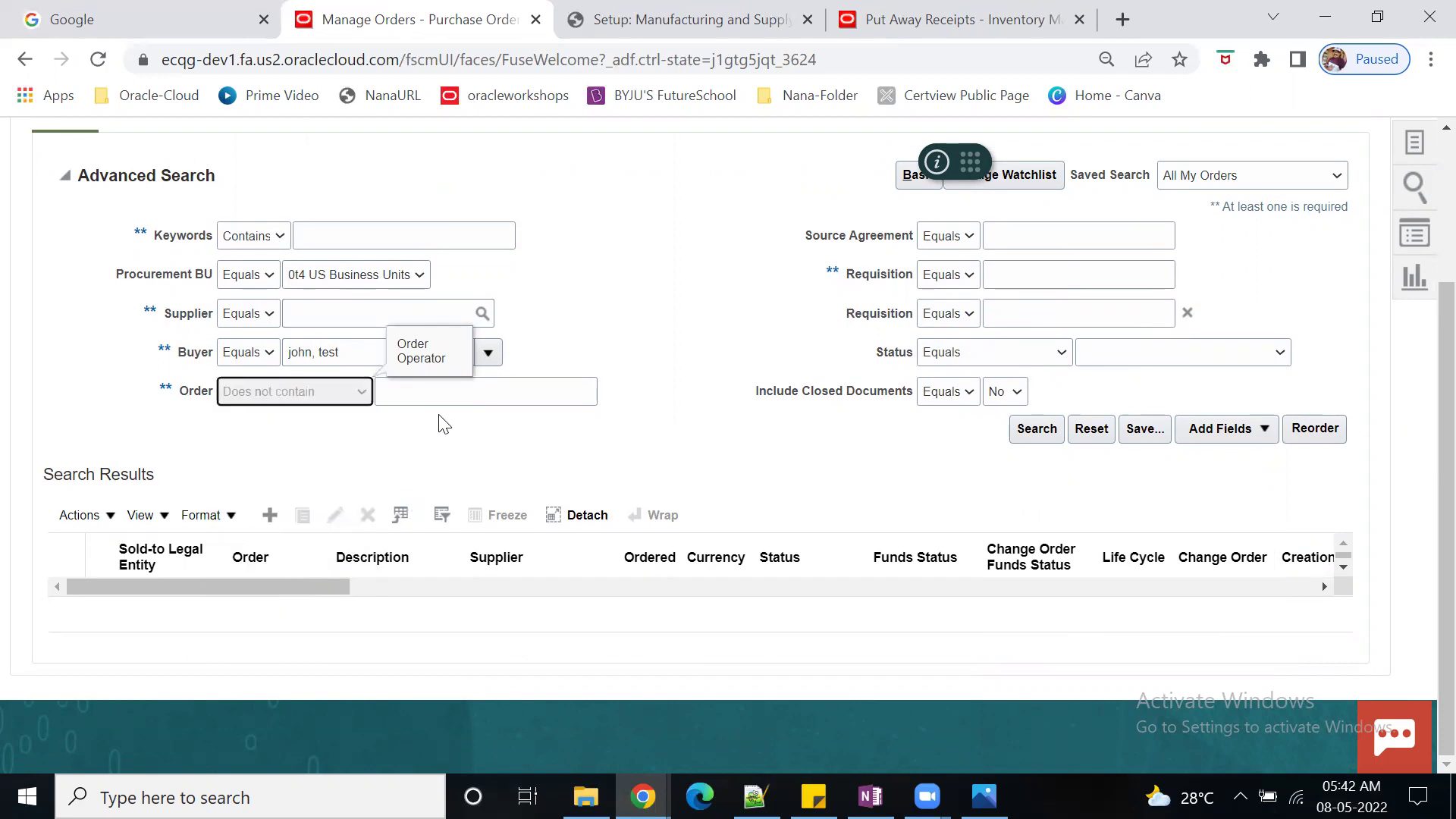
pyautogui.click(440, 392)
pyautogui.write('xx')
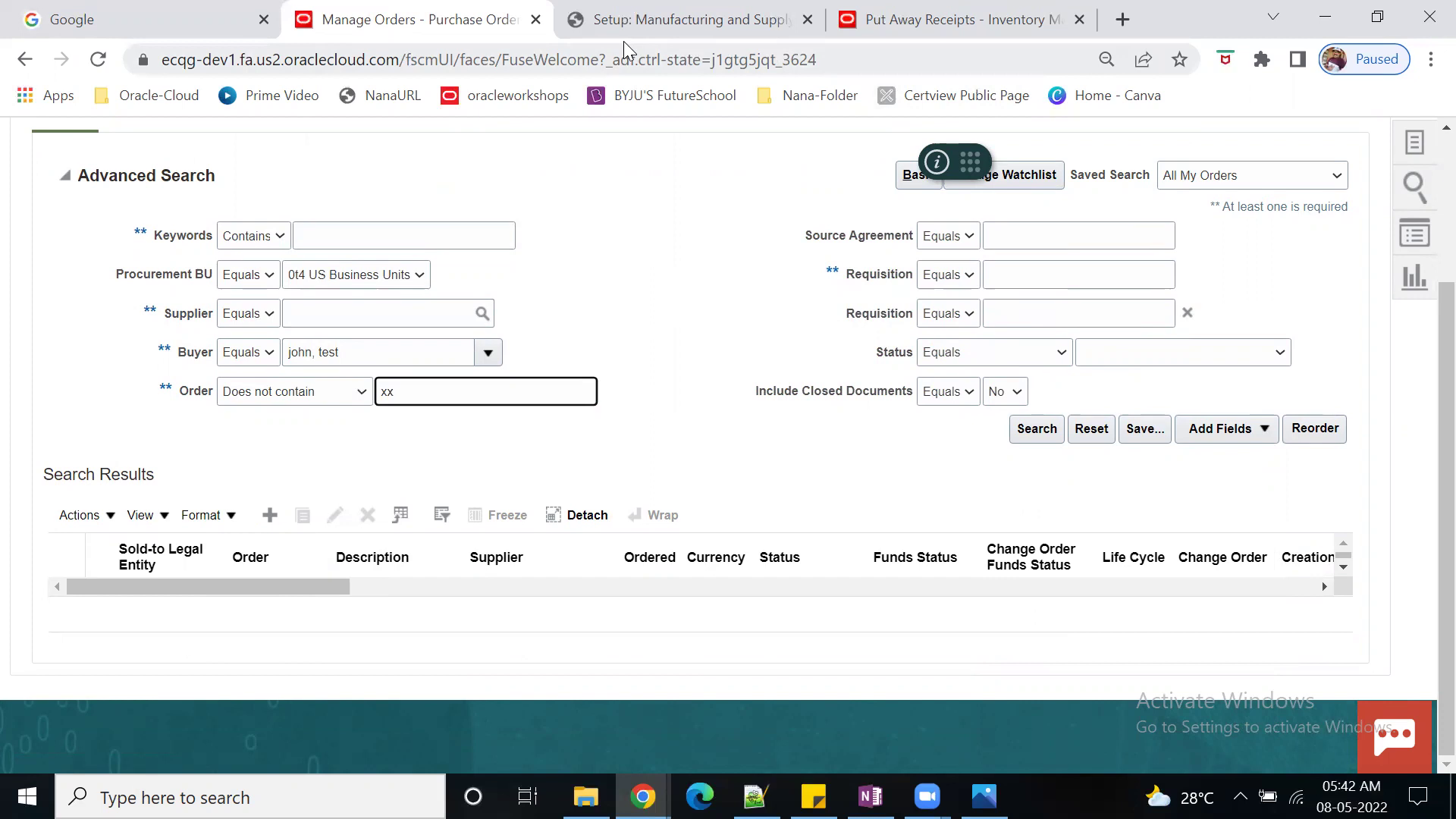
pyautogui.click(1037, 430)
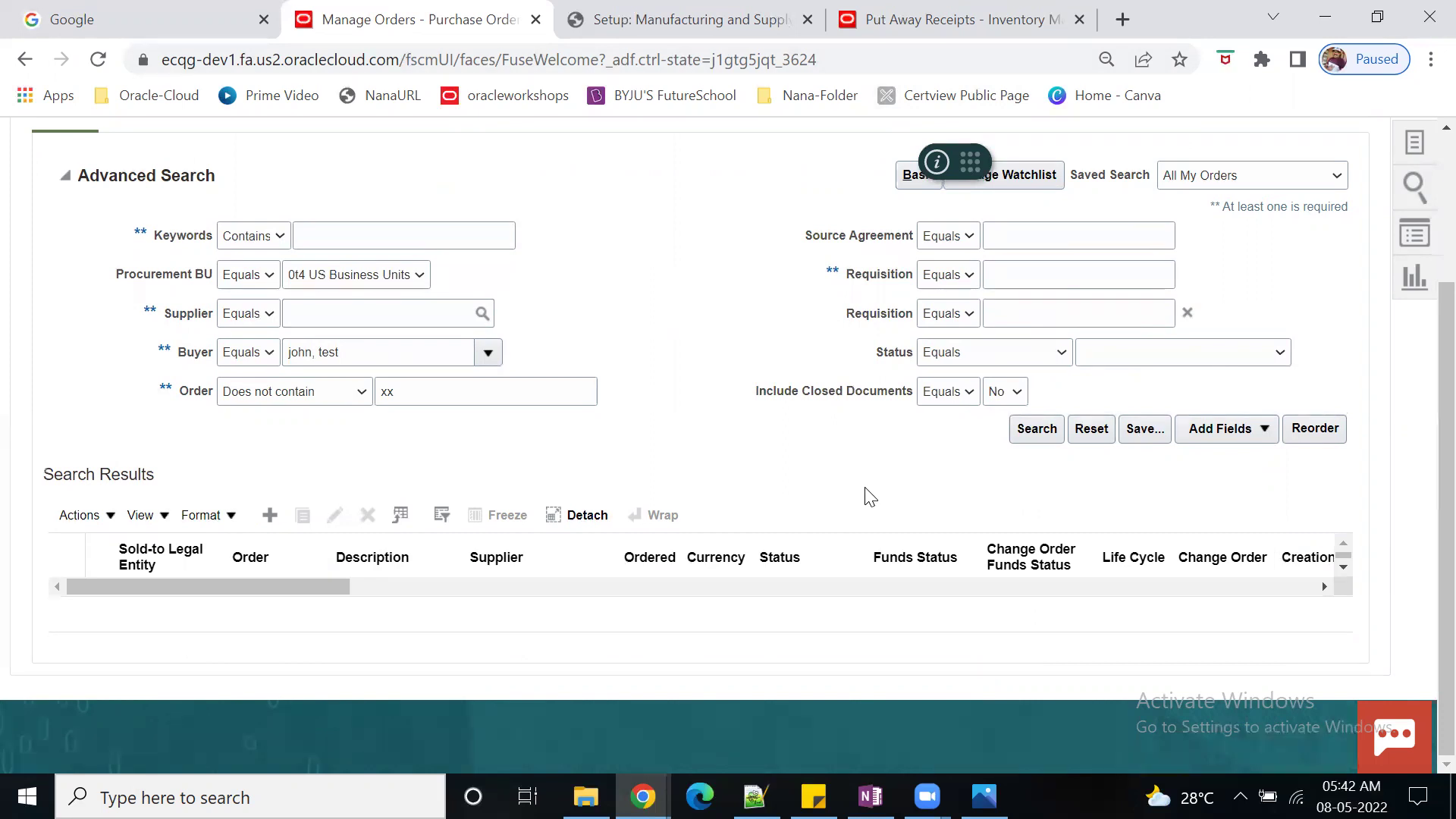
pyautogui.click(1026, 429)
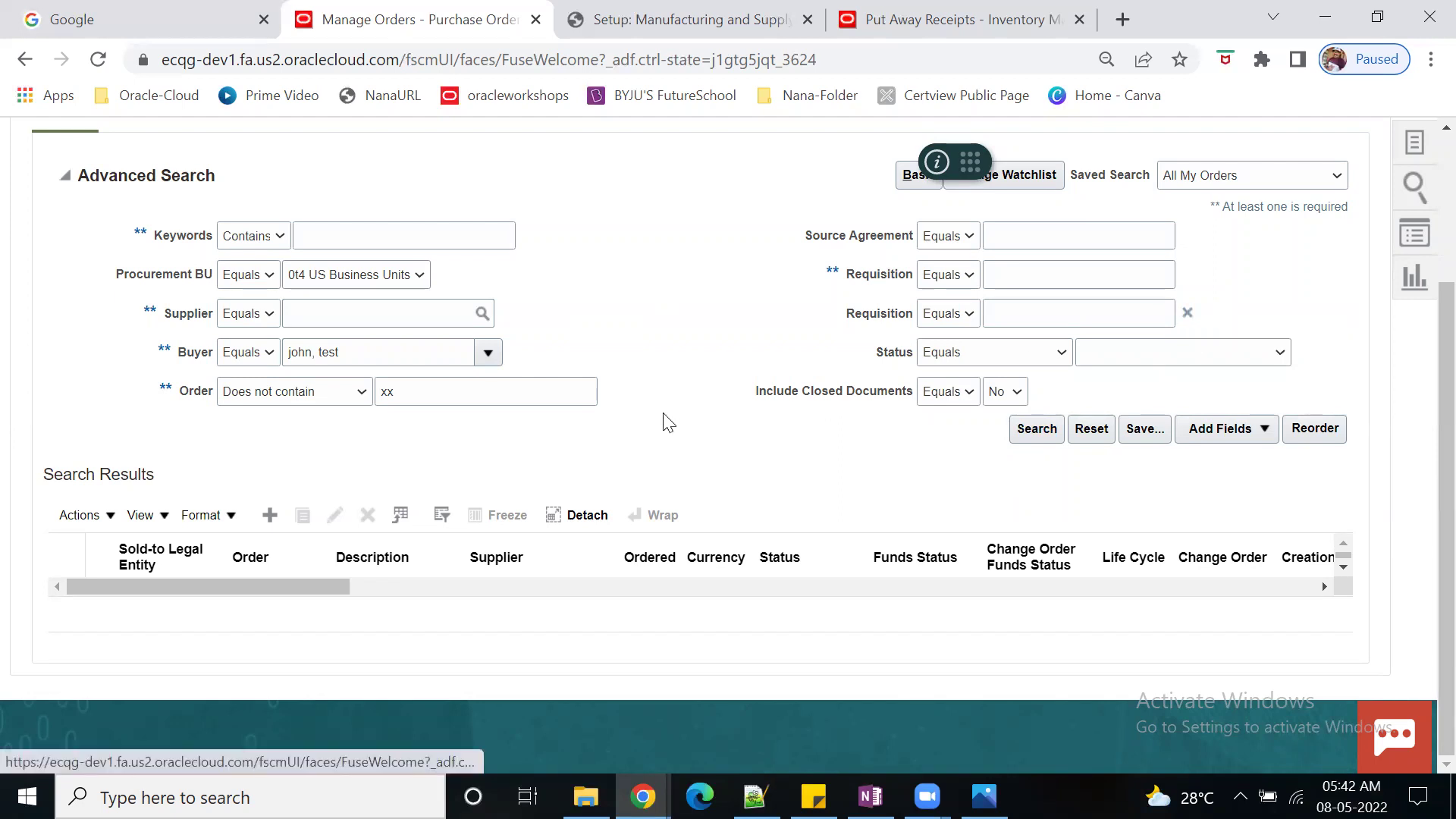
pyautogui.scroll(3, 658, 493)
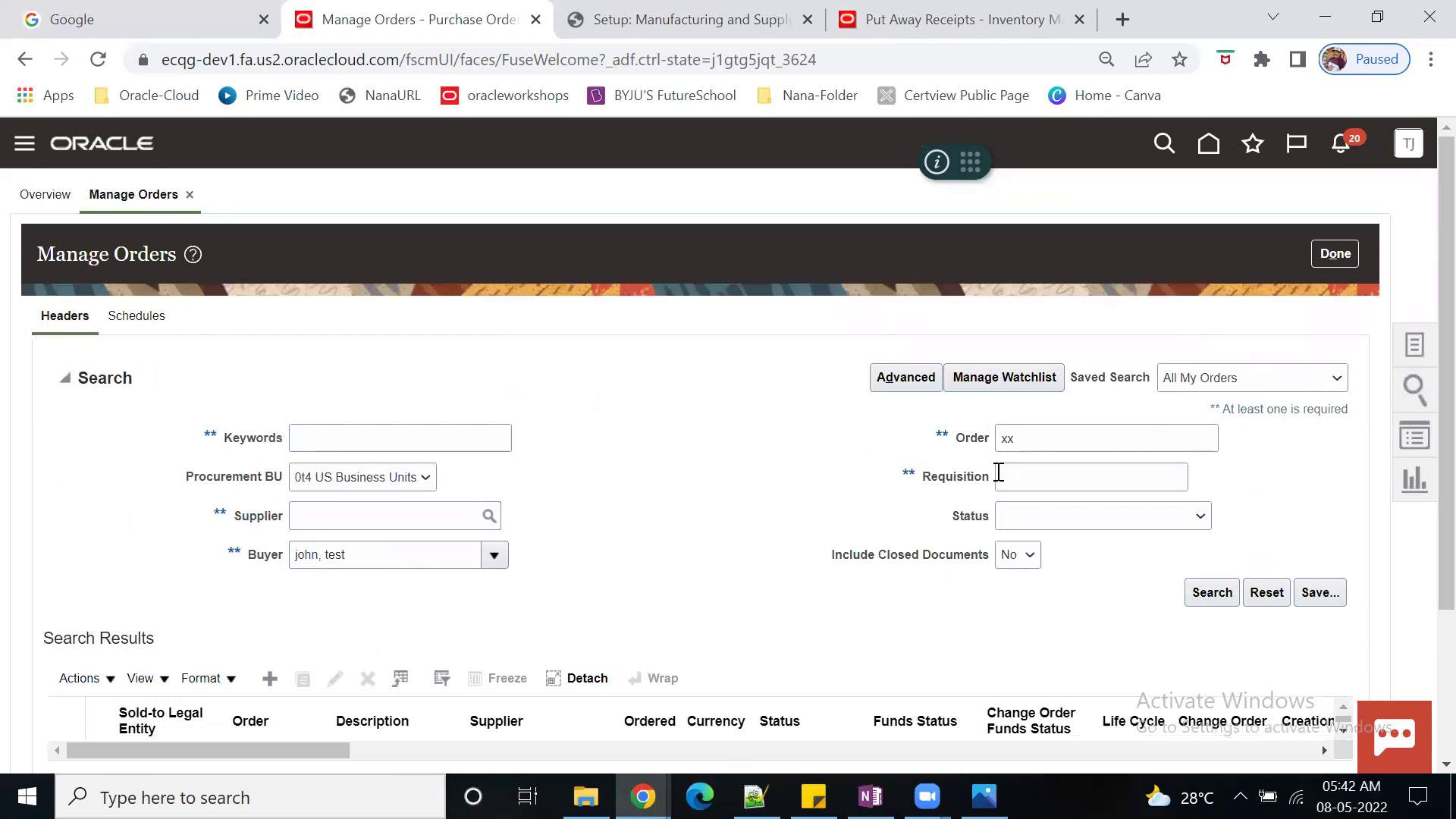
pyautogui.click(1210, 595)
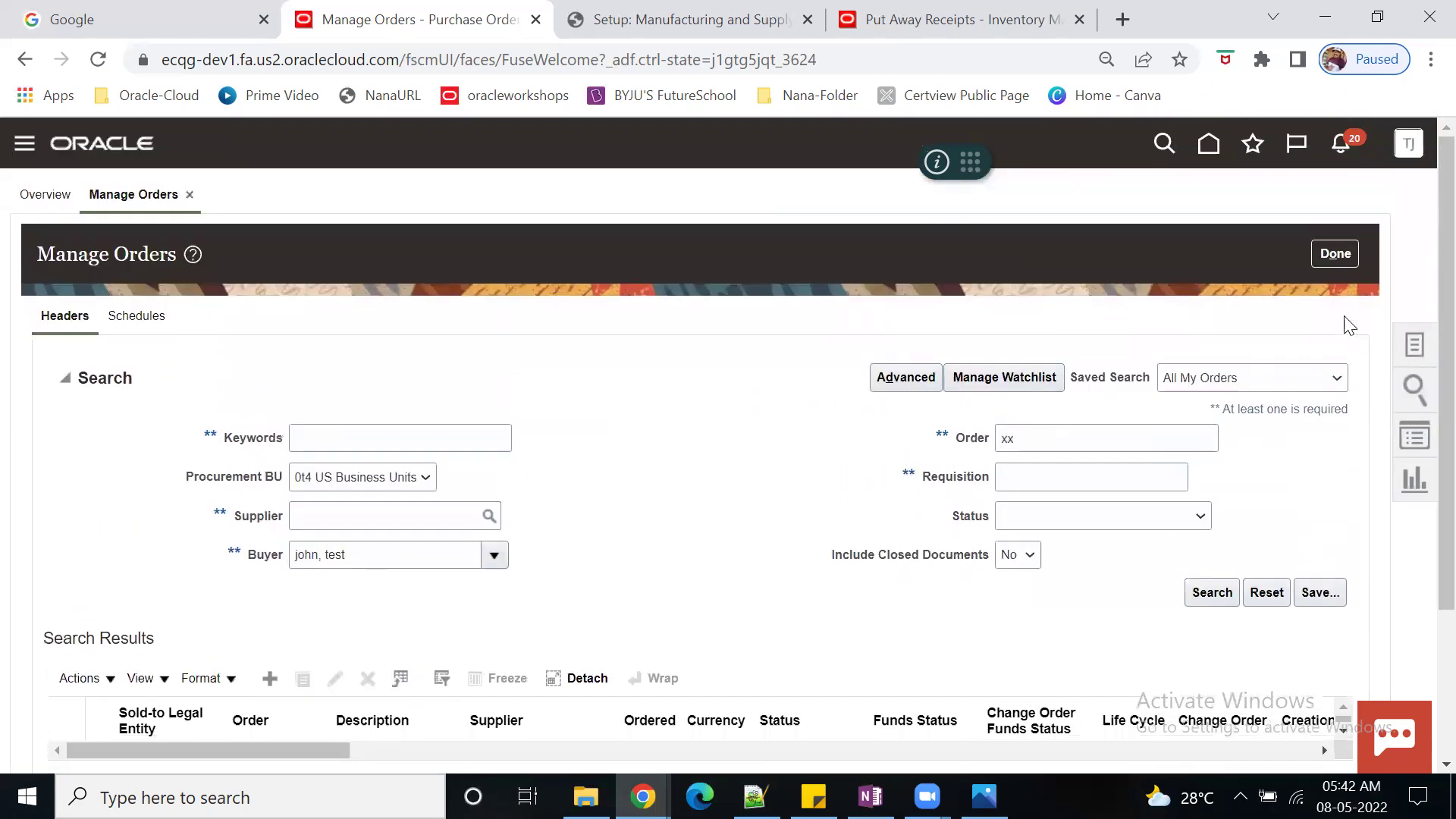
# Step: Leave Manage Orders and list the buyer's requisition lines in View Requisition Lines
pyautogui.click(1334, 255)
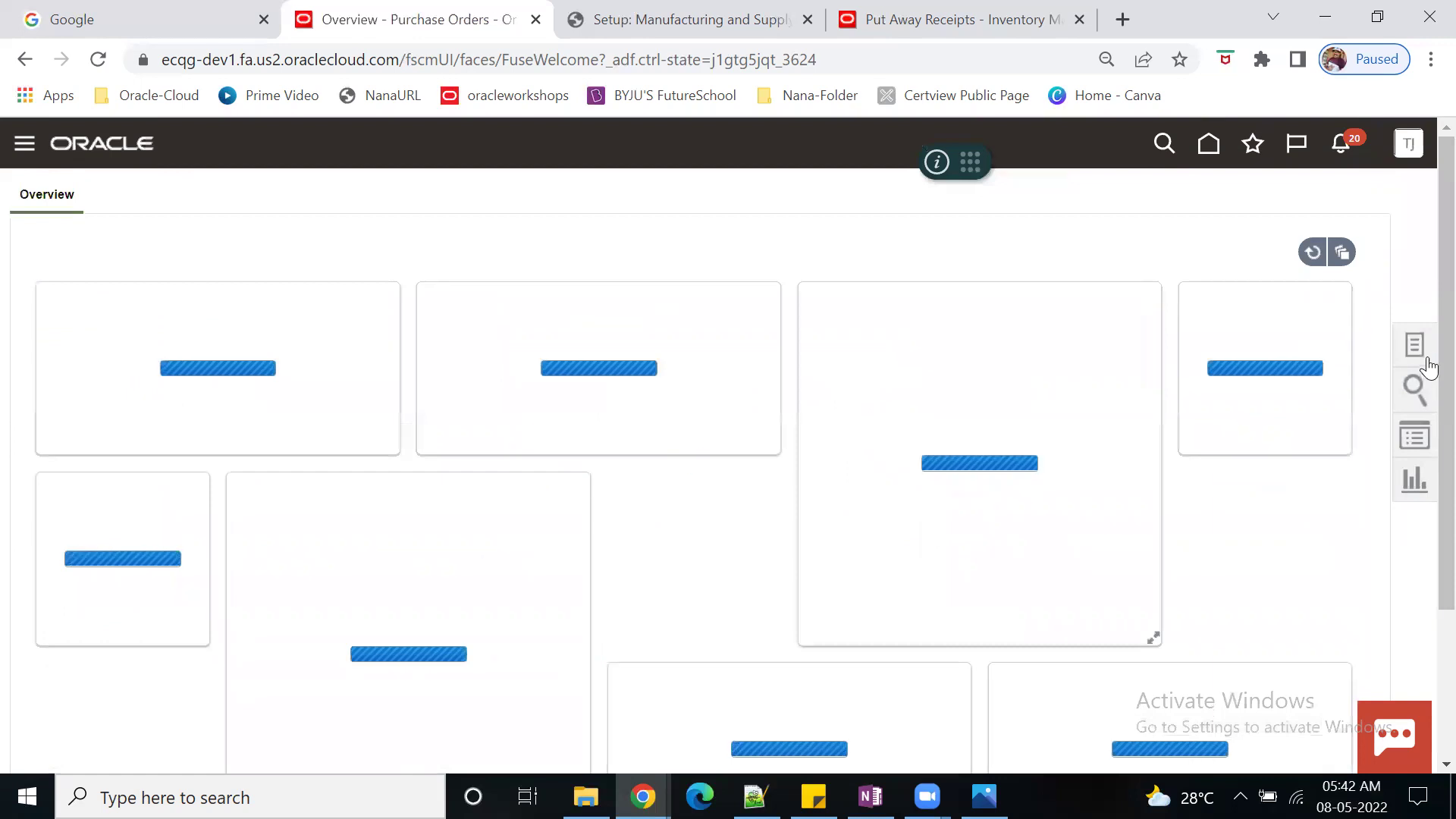
pyautogui.click(1413, 348)
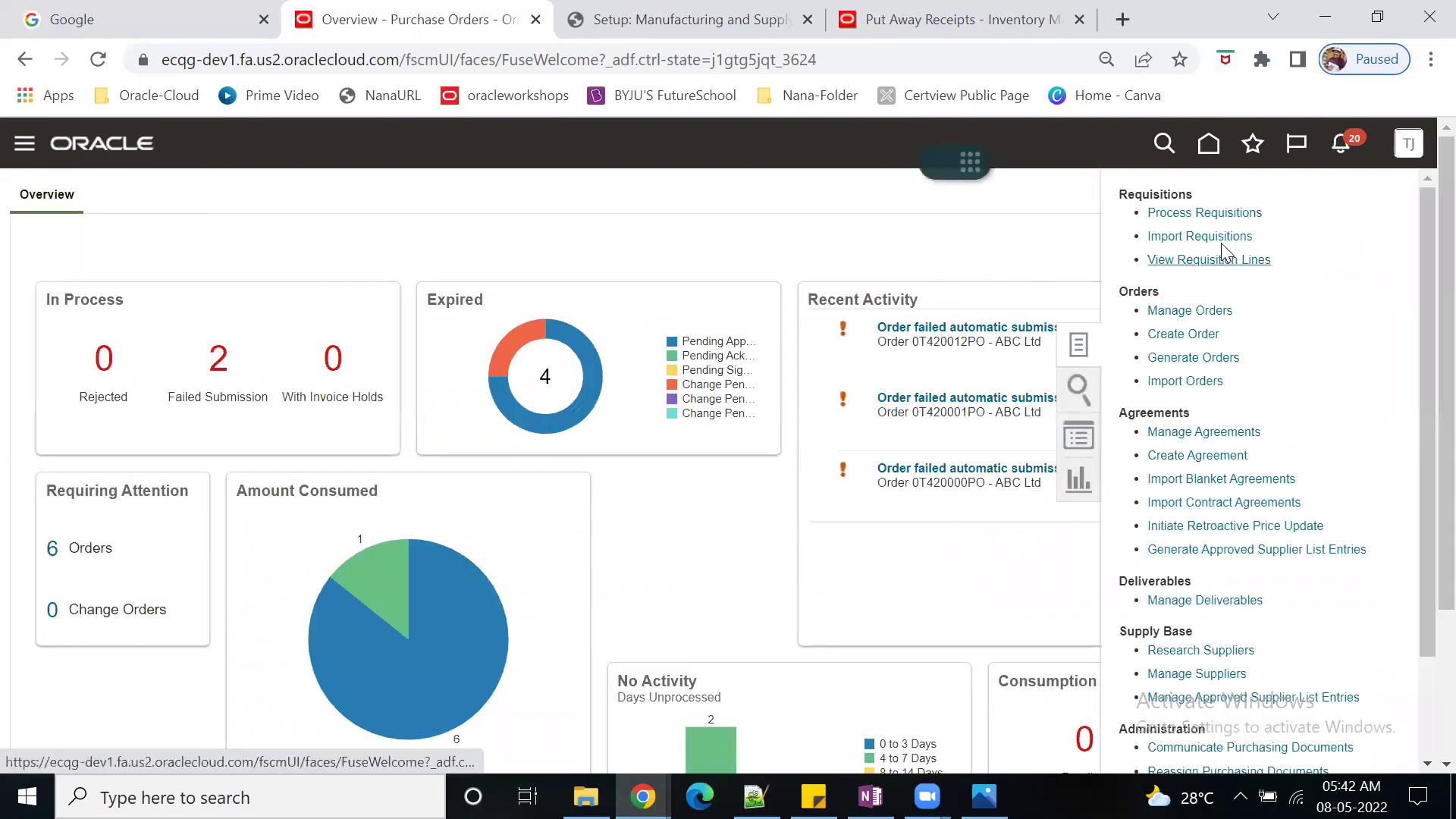
pyautogui.click(1218, 261)
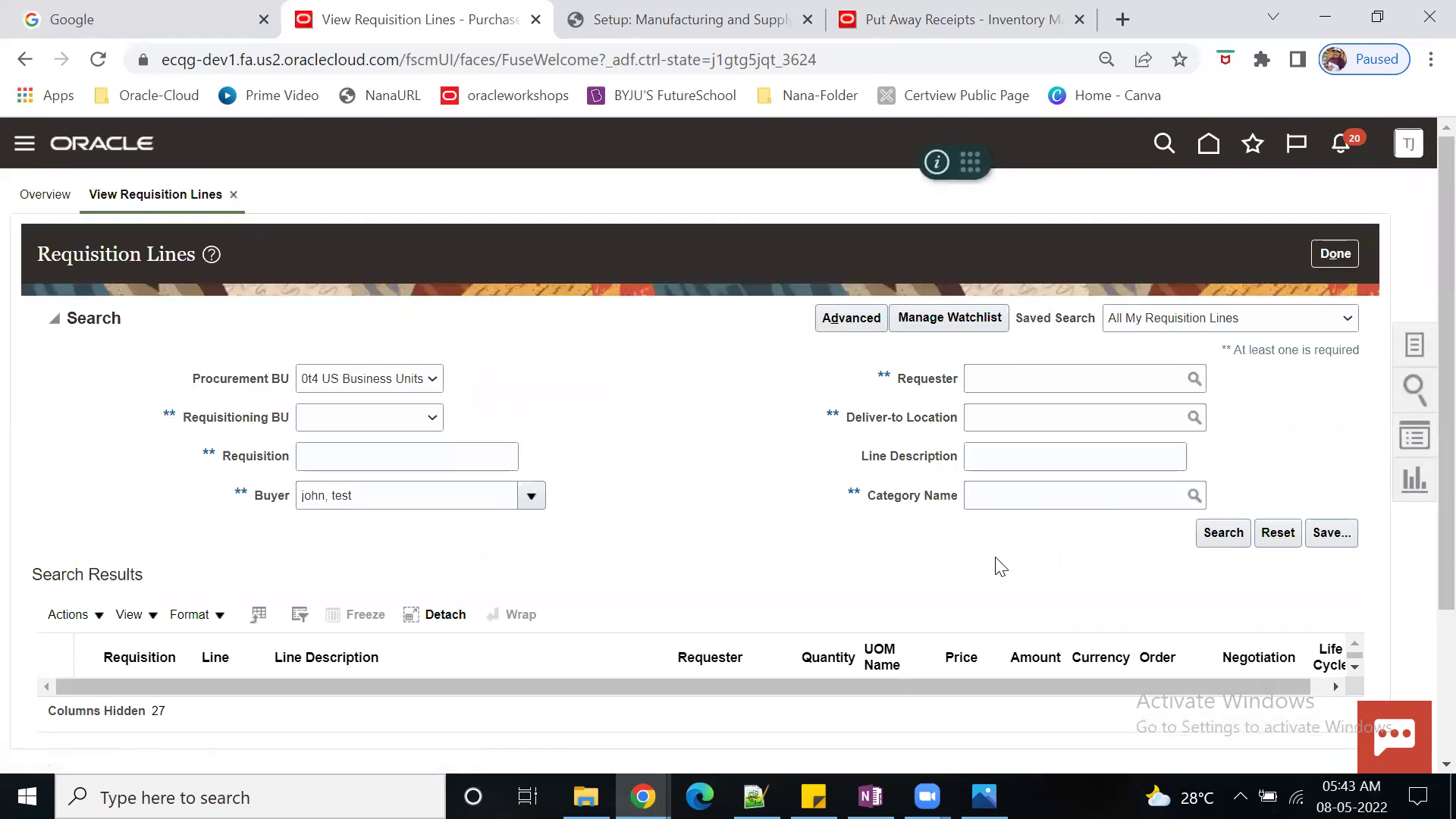
pyautogui.click(1223, 533)
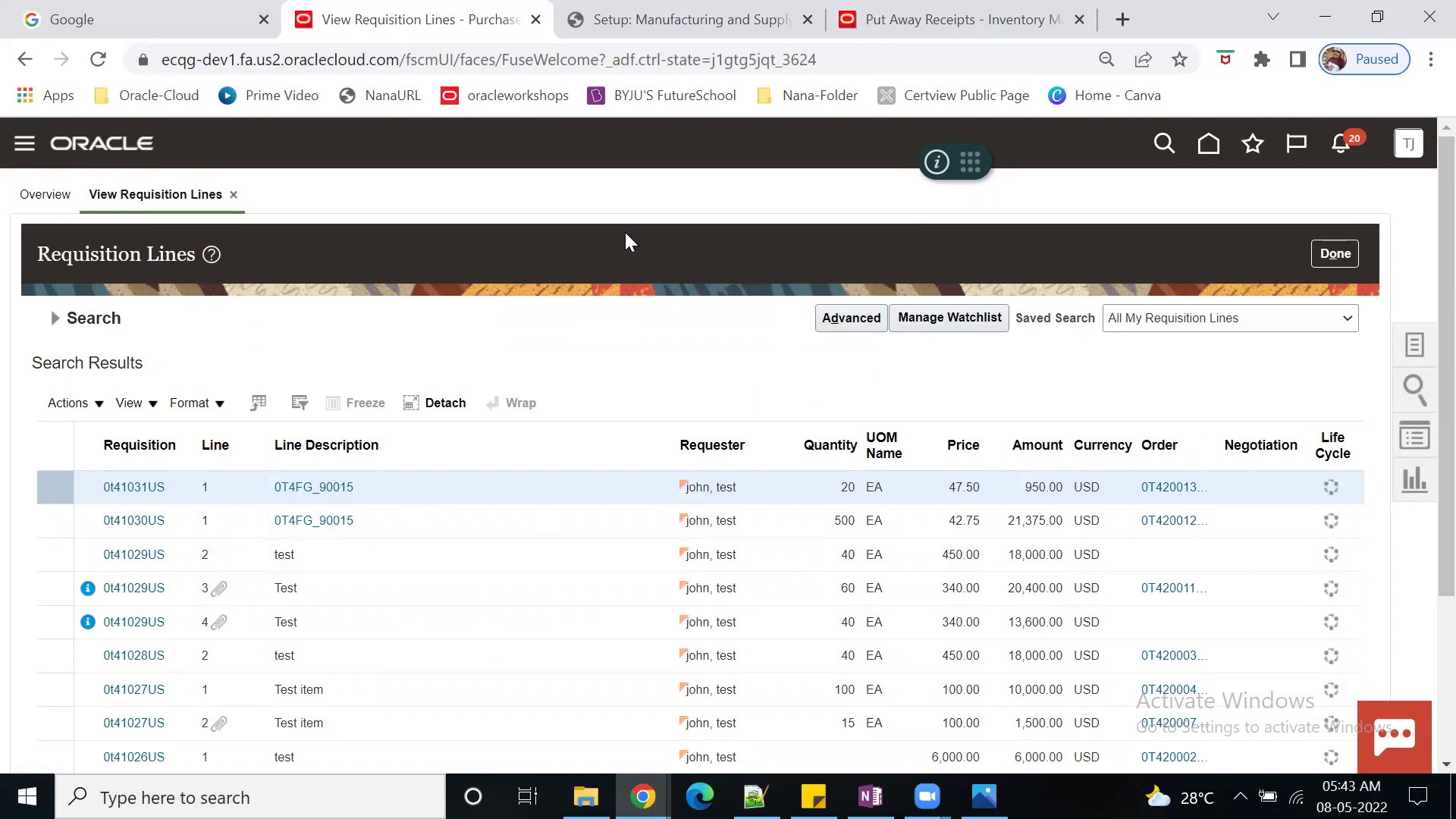
# Step: Check the newest requisition under Recent Requisitions on the Purchase Requisitions shop page
pyautogui.click(1378, 17)
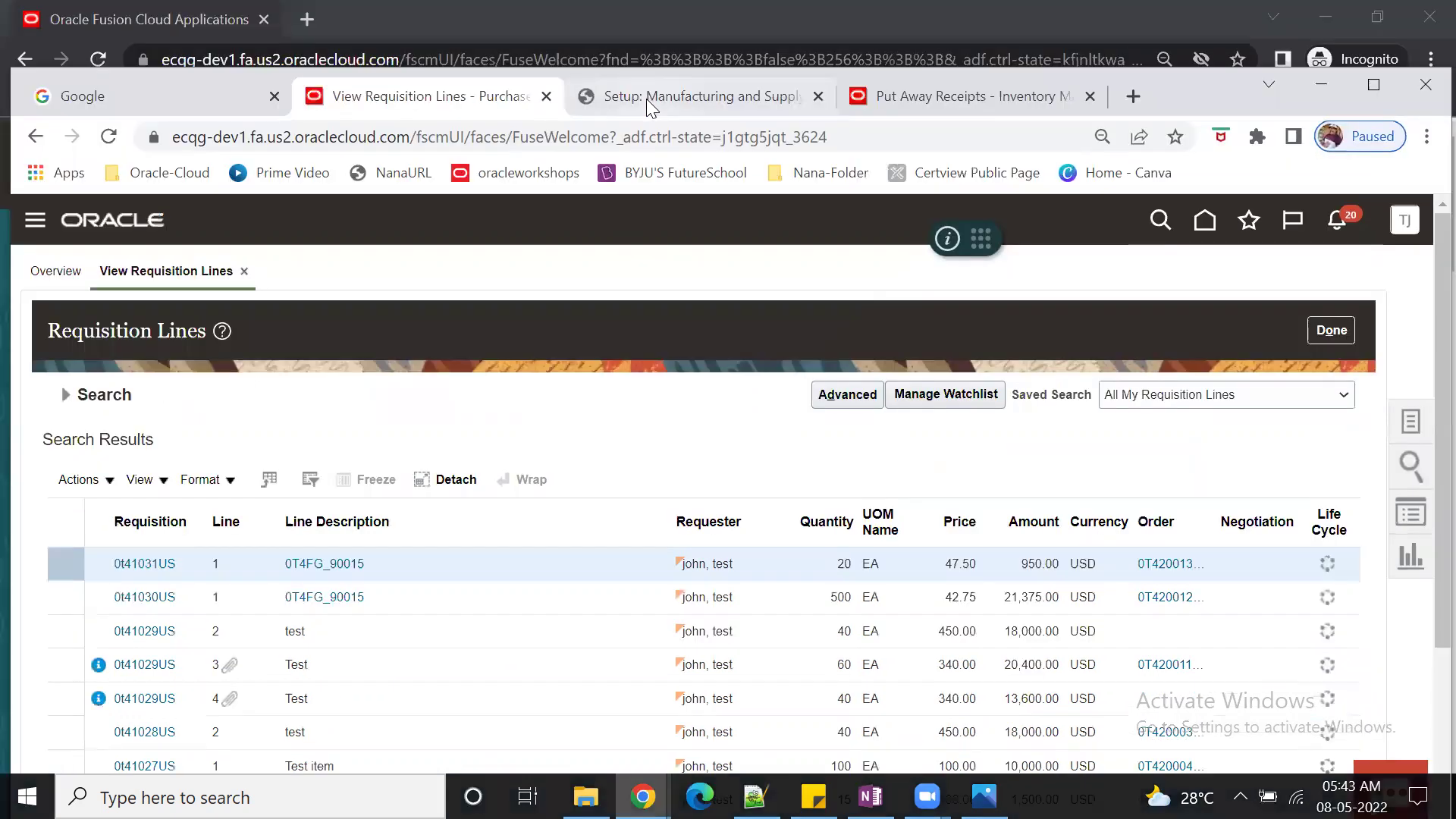
pyautogui.click(646, 98)
pyautogui.click(1227, 221)
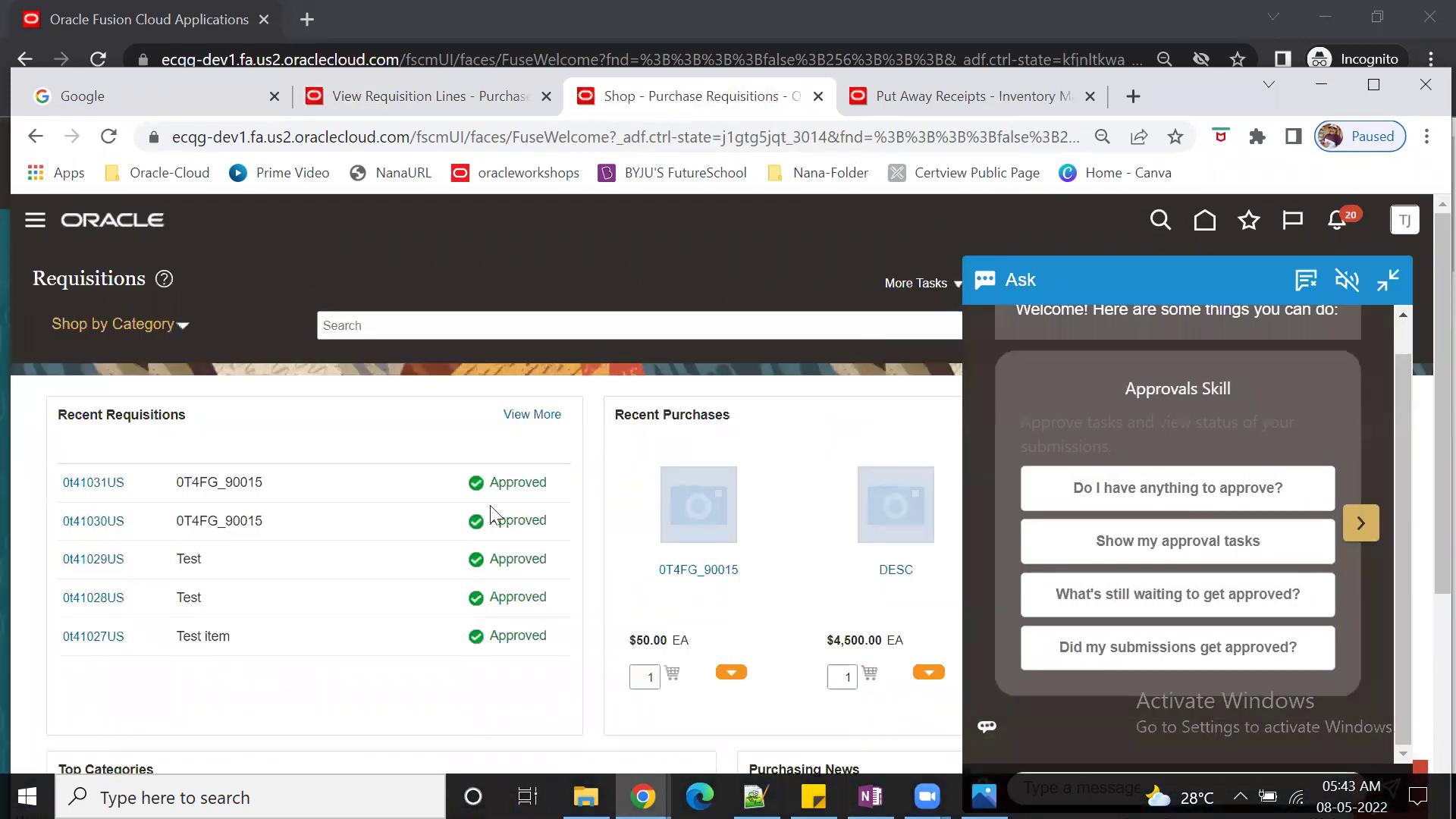
pyautogui.moveTo(138, 487); pyautogui.dragTo(75, 486)
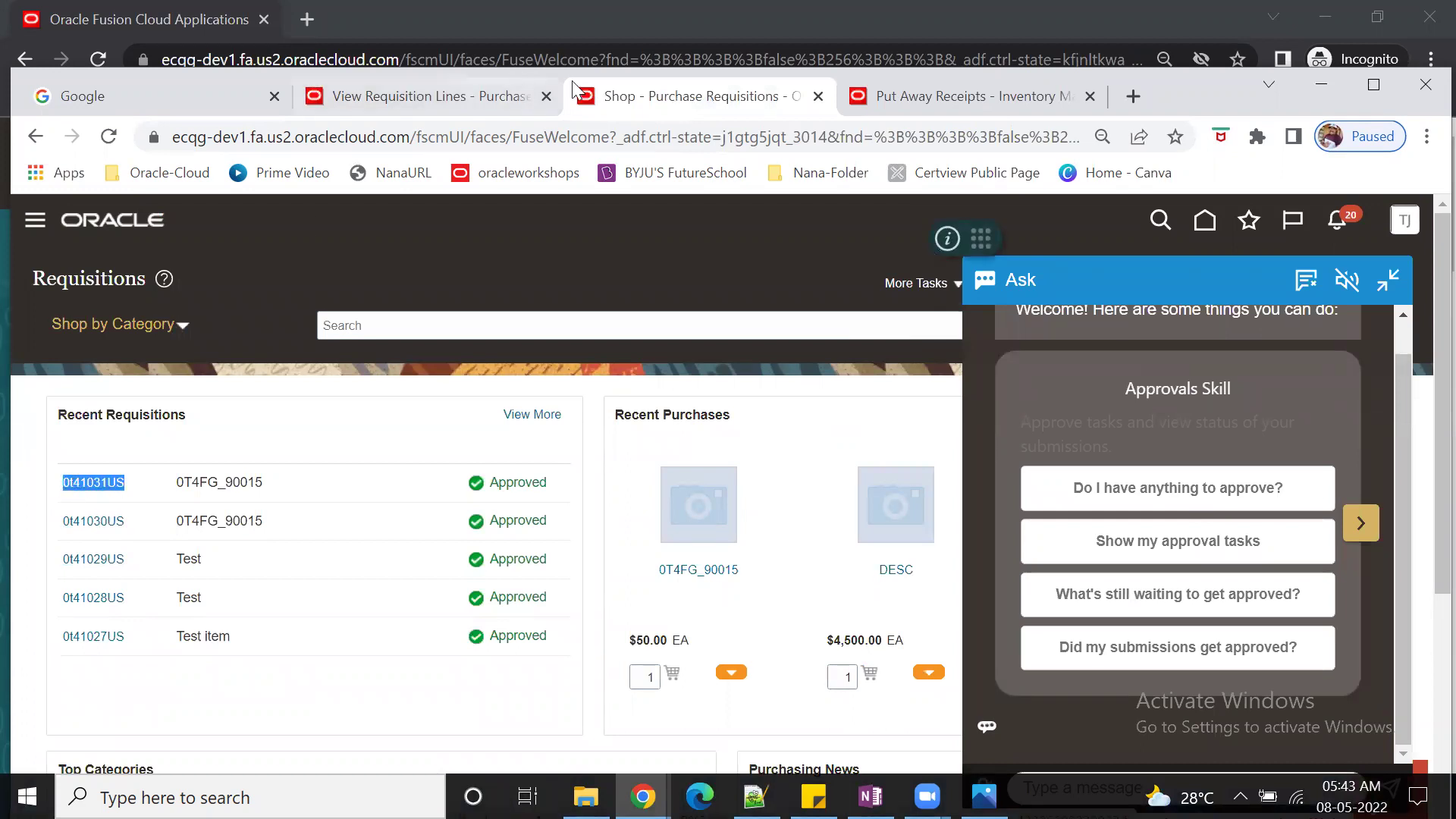
# Step: Return to the requisition lines, open the purchase order of the 20 EA line, and check its status
pyautogui.click(405, 104)
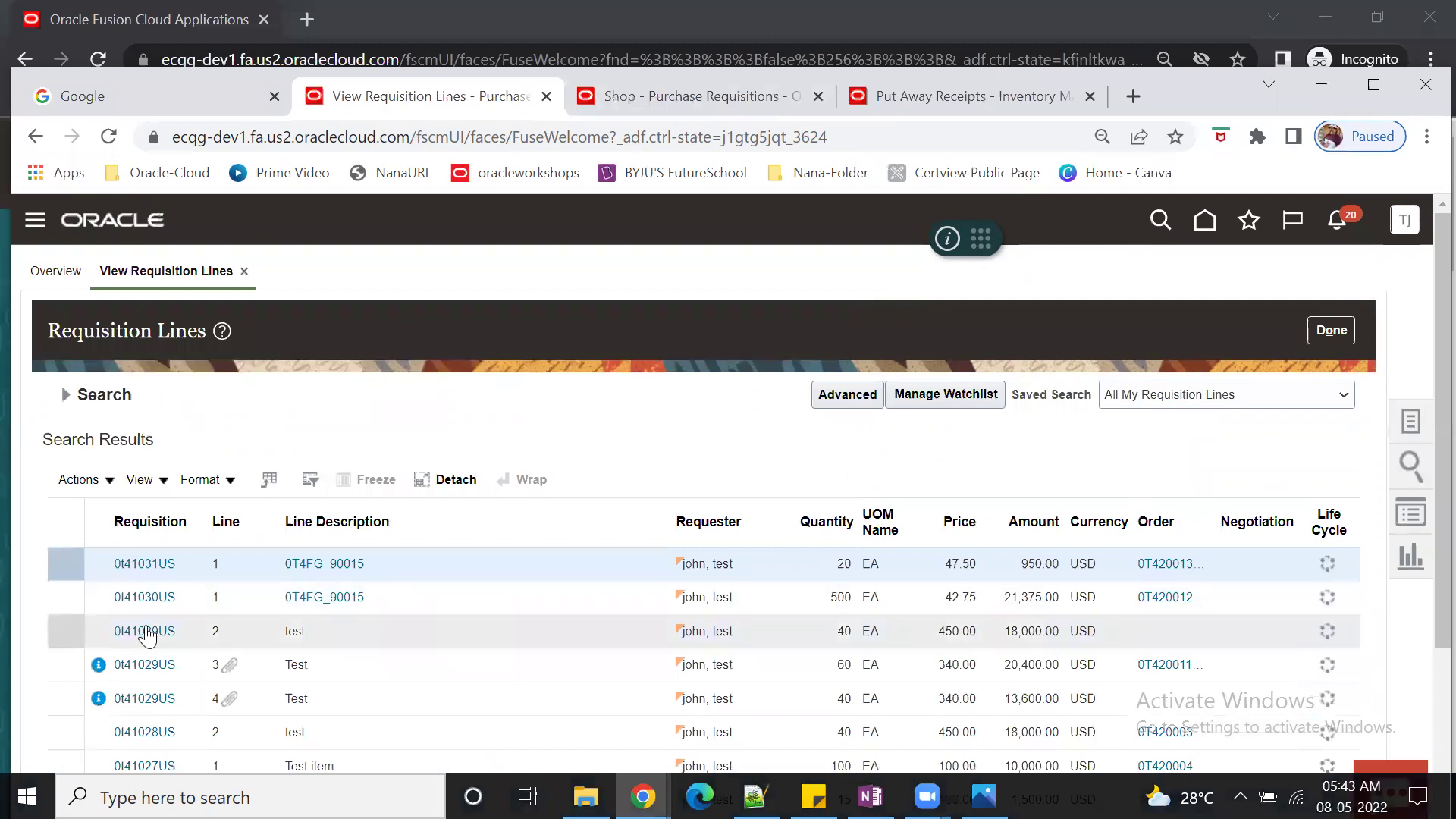
pyautogui.click(1172, 564)
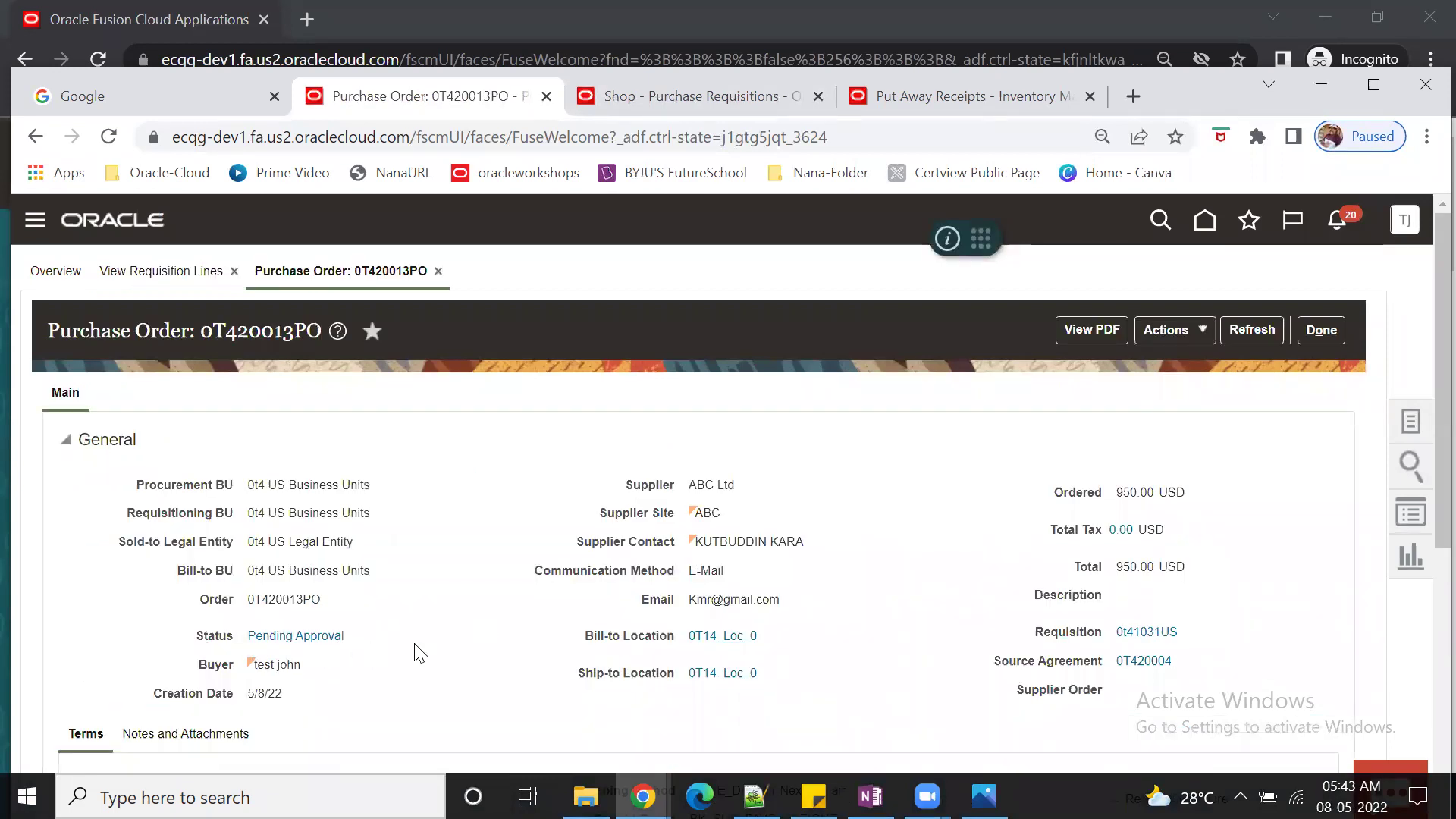
pyautogui.moveTo(351, 640); pyautogui.dragTo(253, 641)
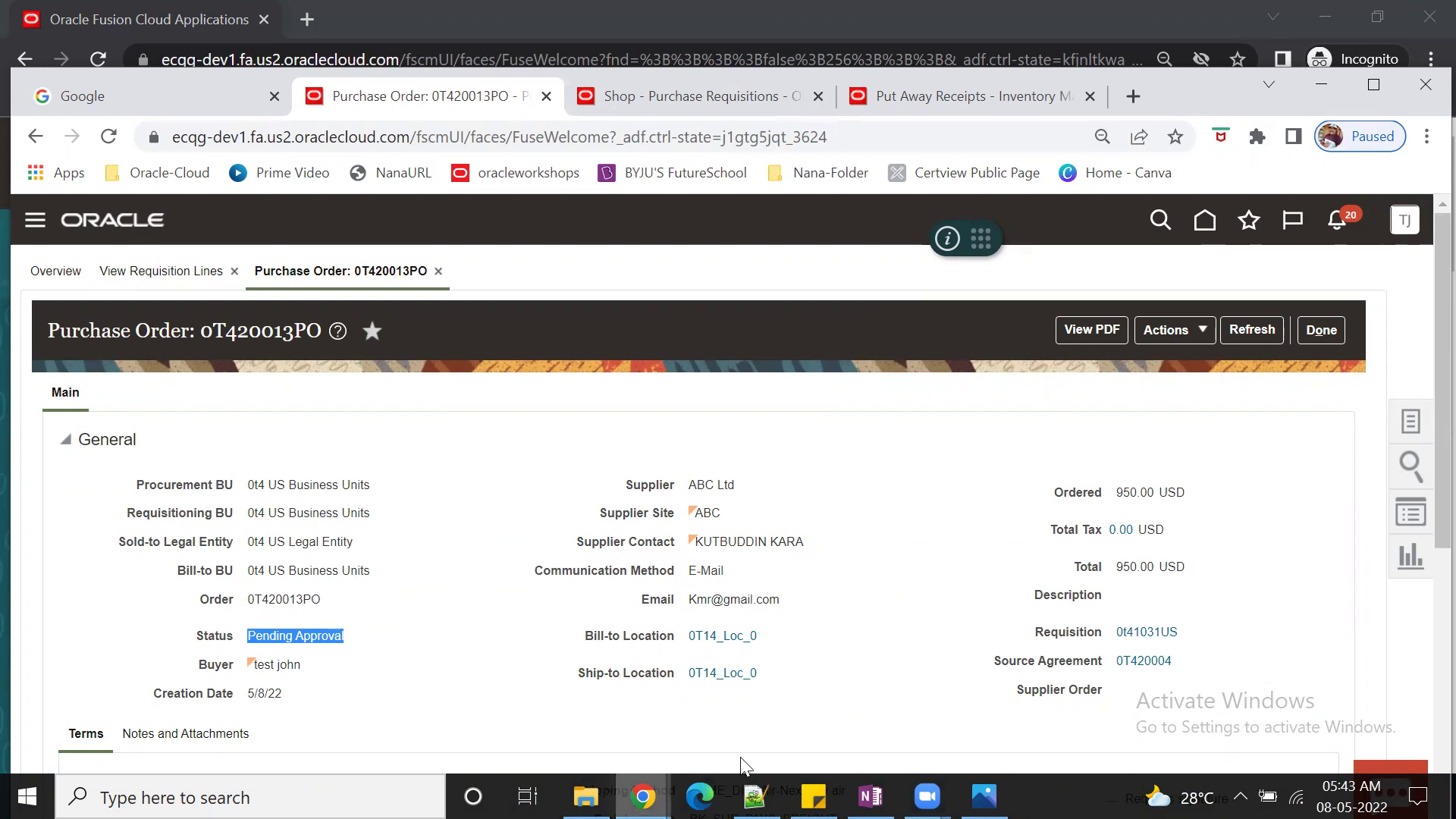
# Step: Switch to the approver's session, reload it, and approve the new purchase order from the notifications
pyautogui.moveTo(644, 796)
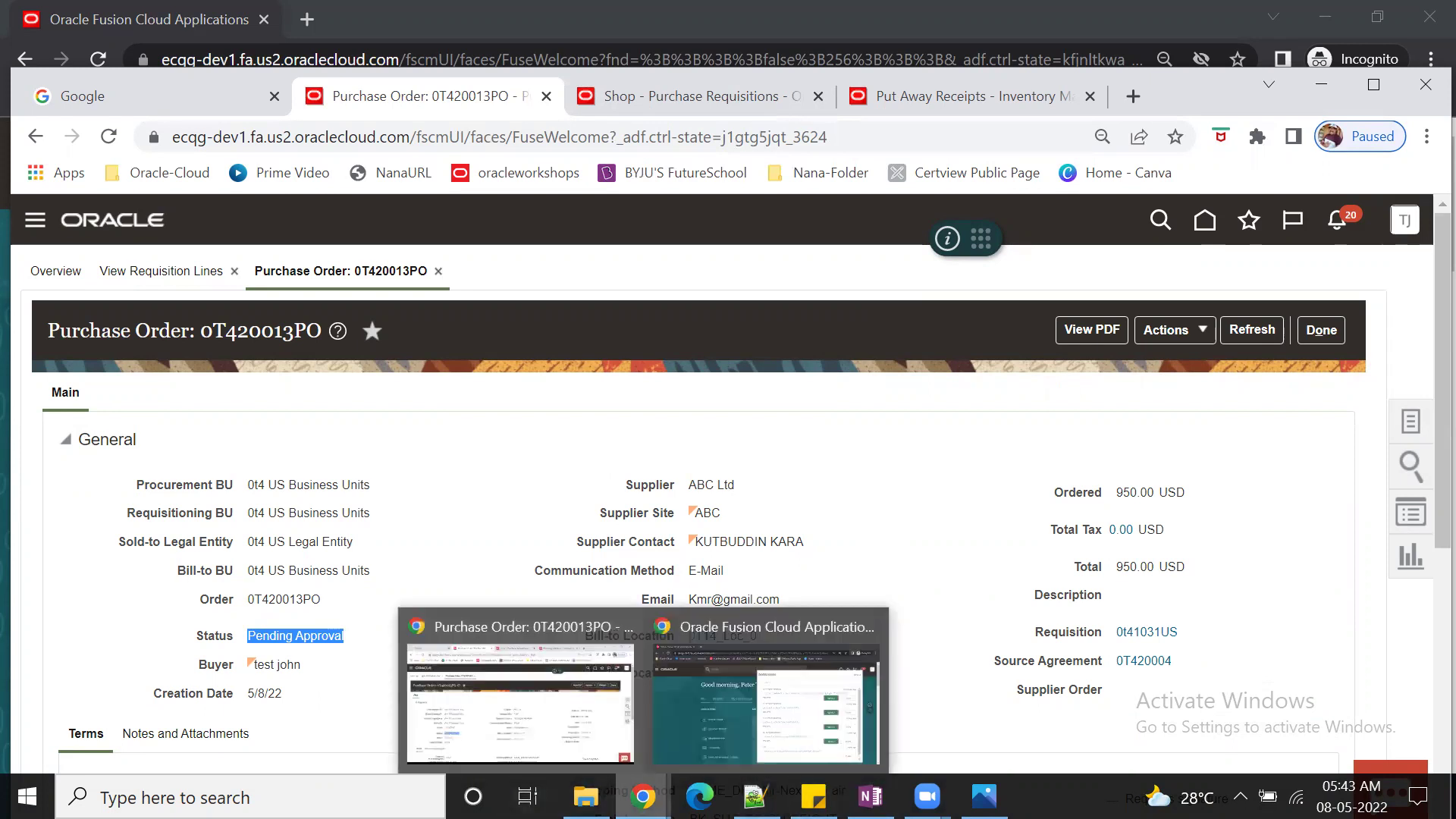
pyautogui.click(742, 687)
pyautogui.click(99, 65)
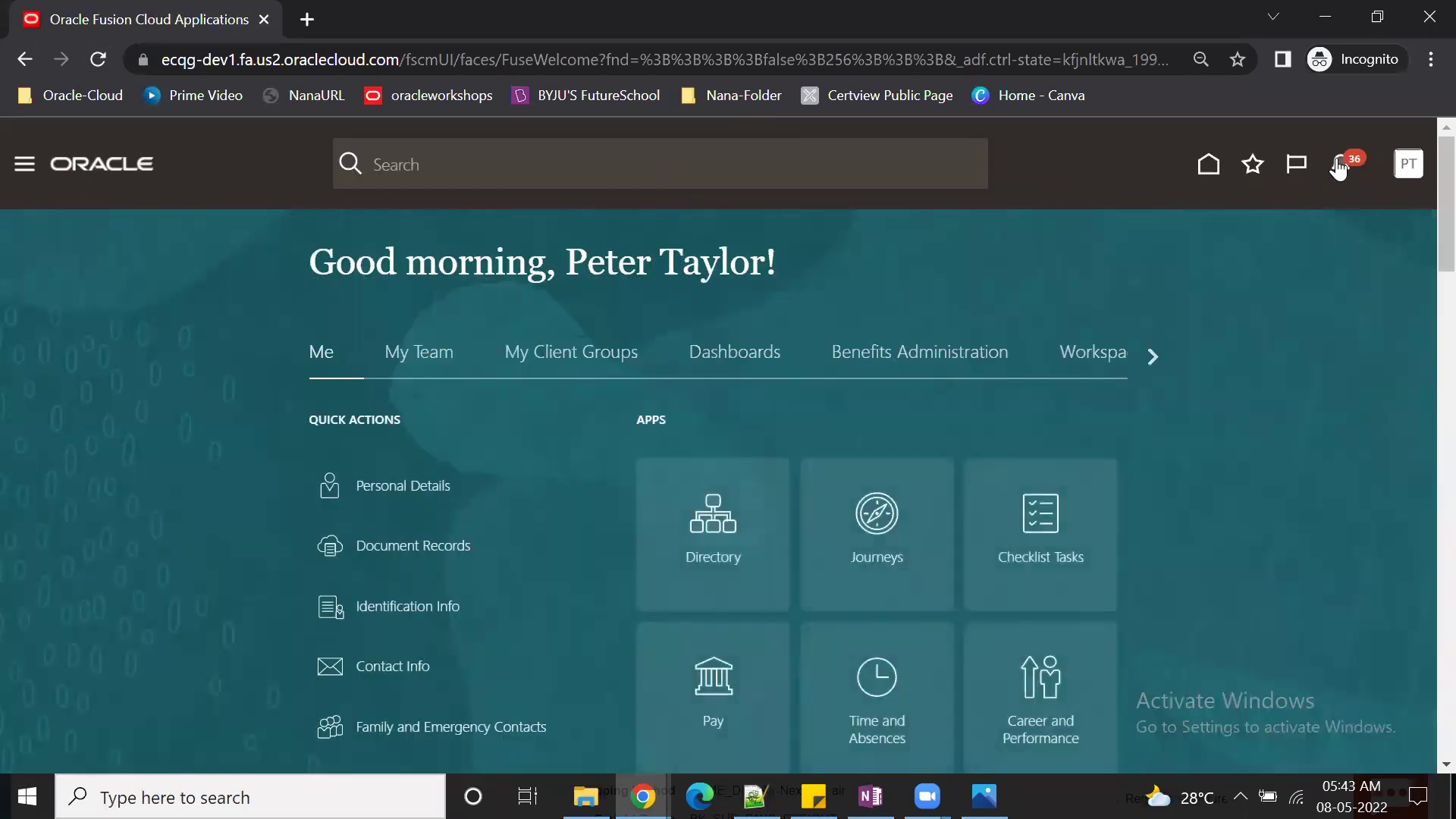
pyautogui.click(1339, 169)
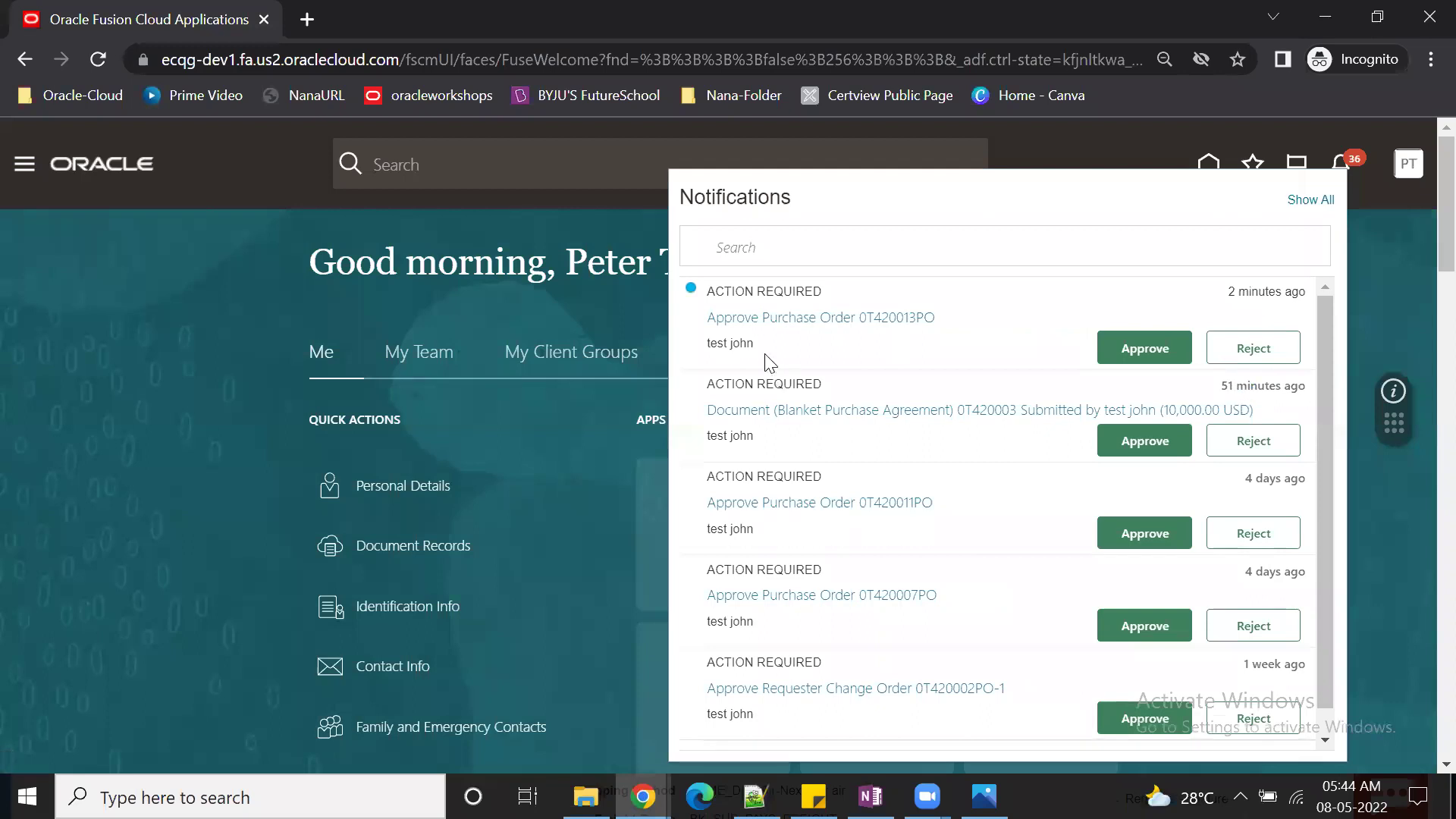
pyautogui.click(1159, 354)
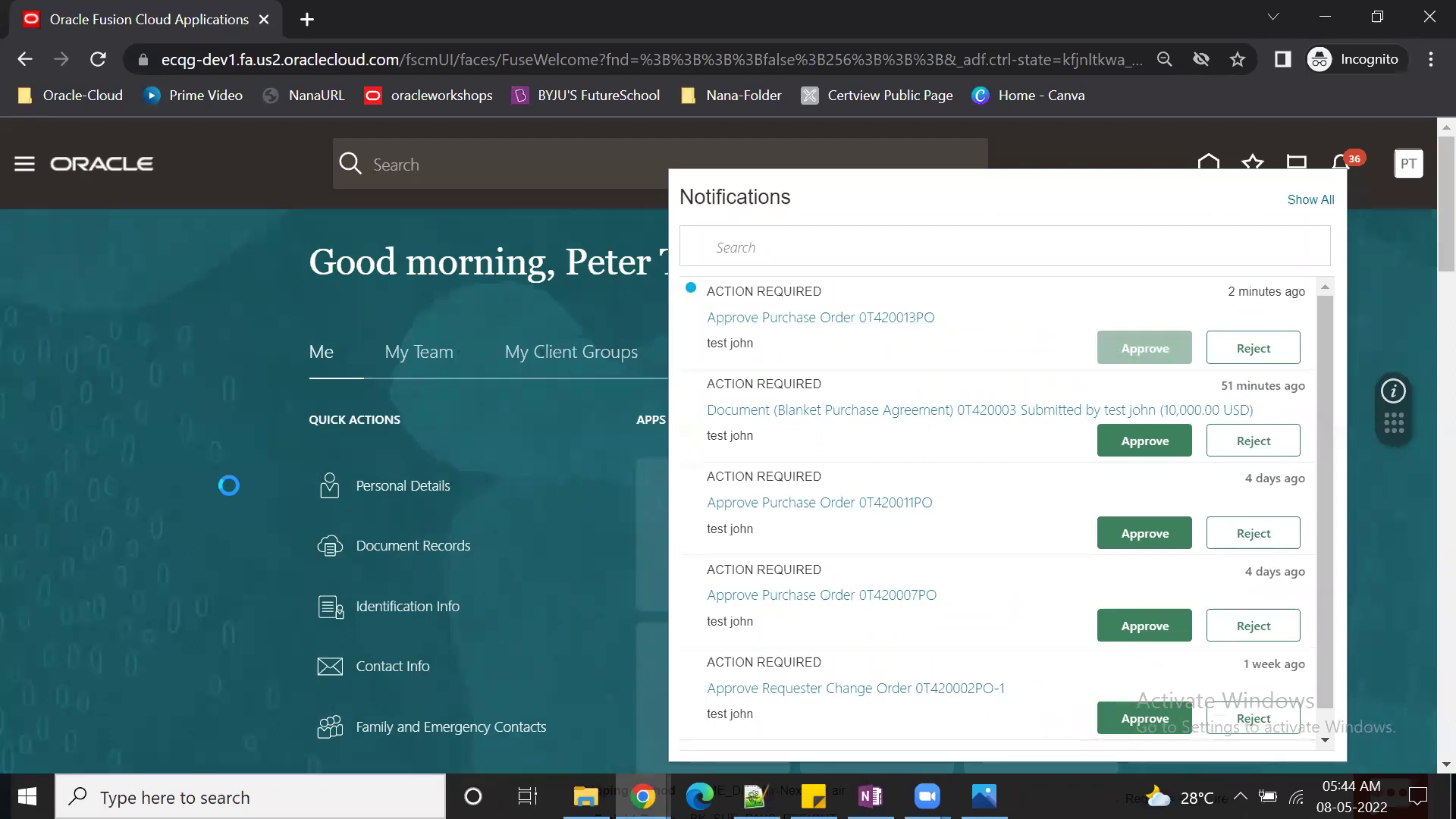
# Step: Return to the buyer's session, rerun the requisition lines search, widen the Order column, and copy the 20 EA line's order number
pyautogui.moveTo(643, 796)
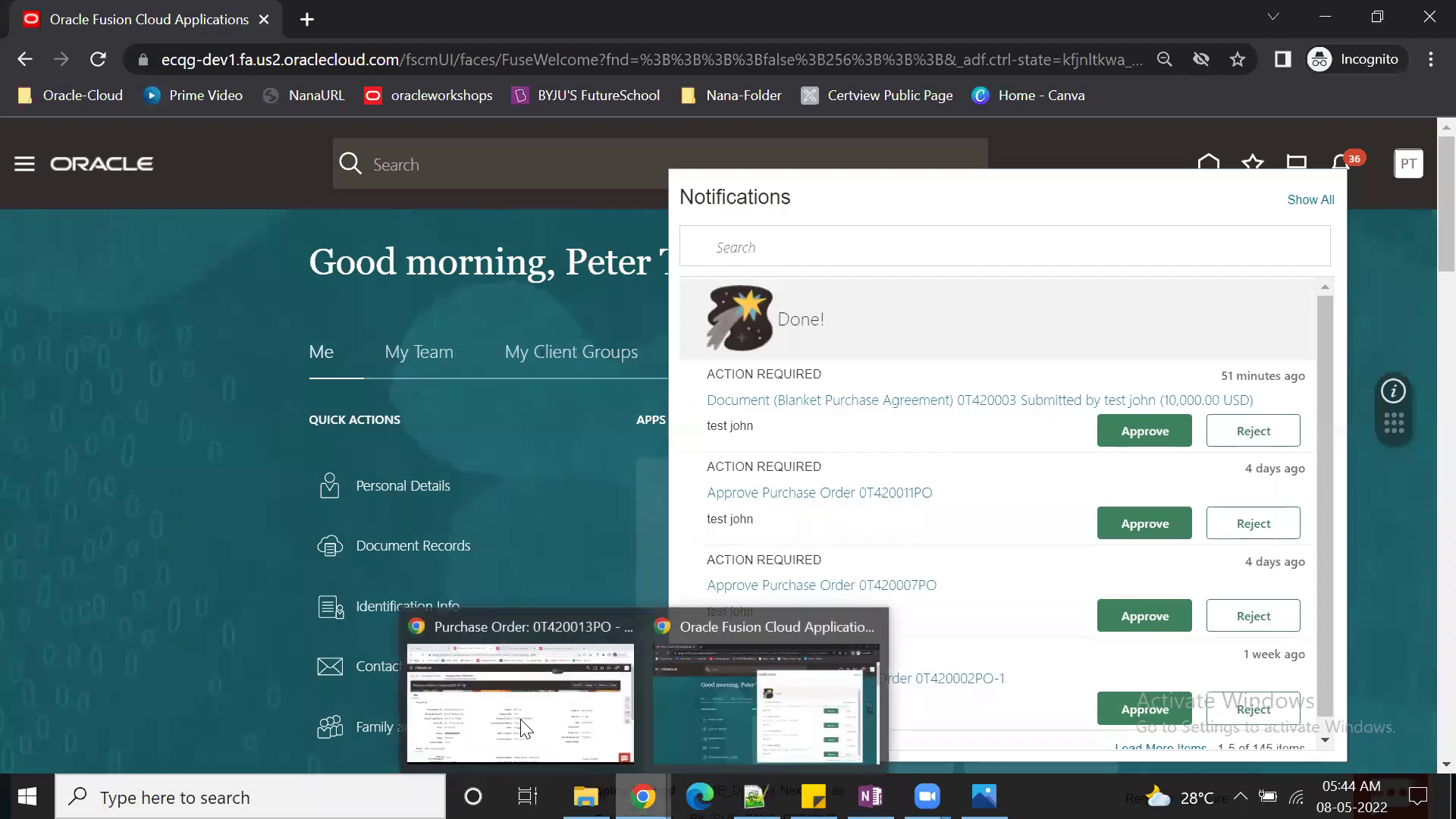
pyautogui.click(521, 687)
pyautogui.click(1301, 336)
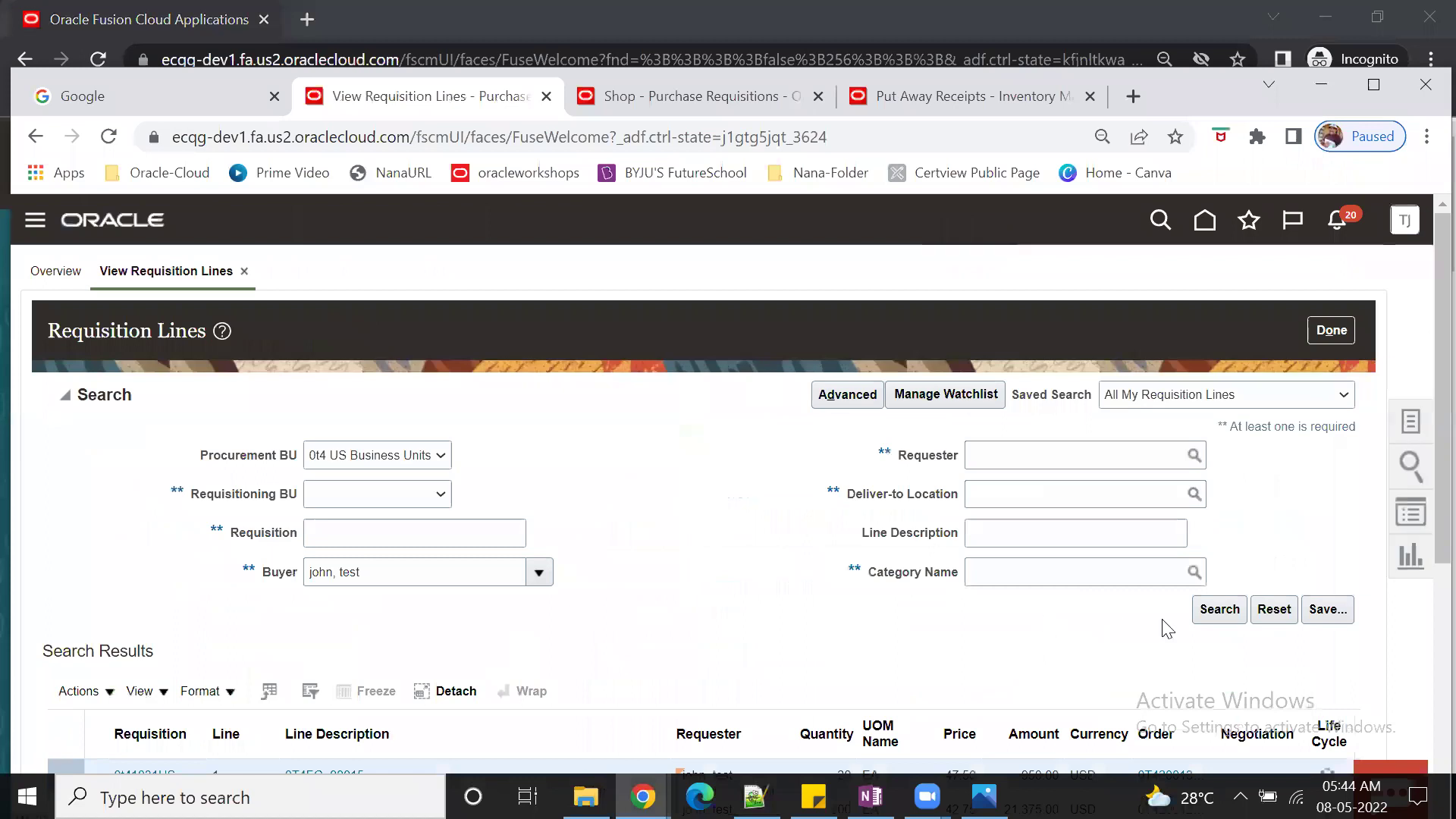
pyautogui.click(1218, 611)
pyautogui.scroll(-4, 692, 475)
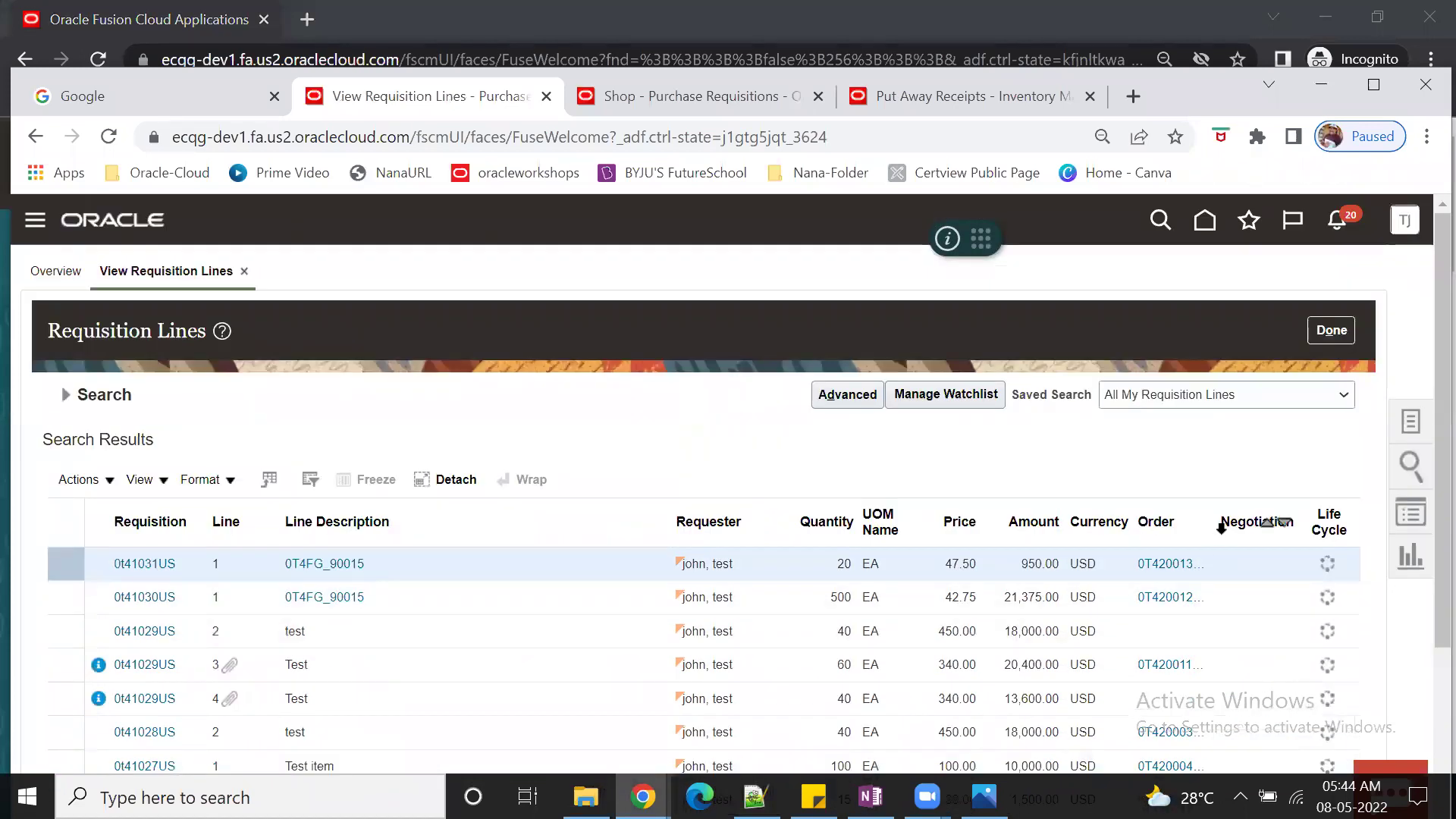
pyautogui.moveTo(1217, 523); pyautogui.dragTo(1137, 569)
pyautogui.hotkey('ctrl', 'c')
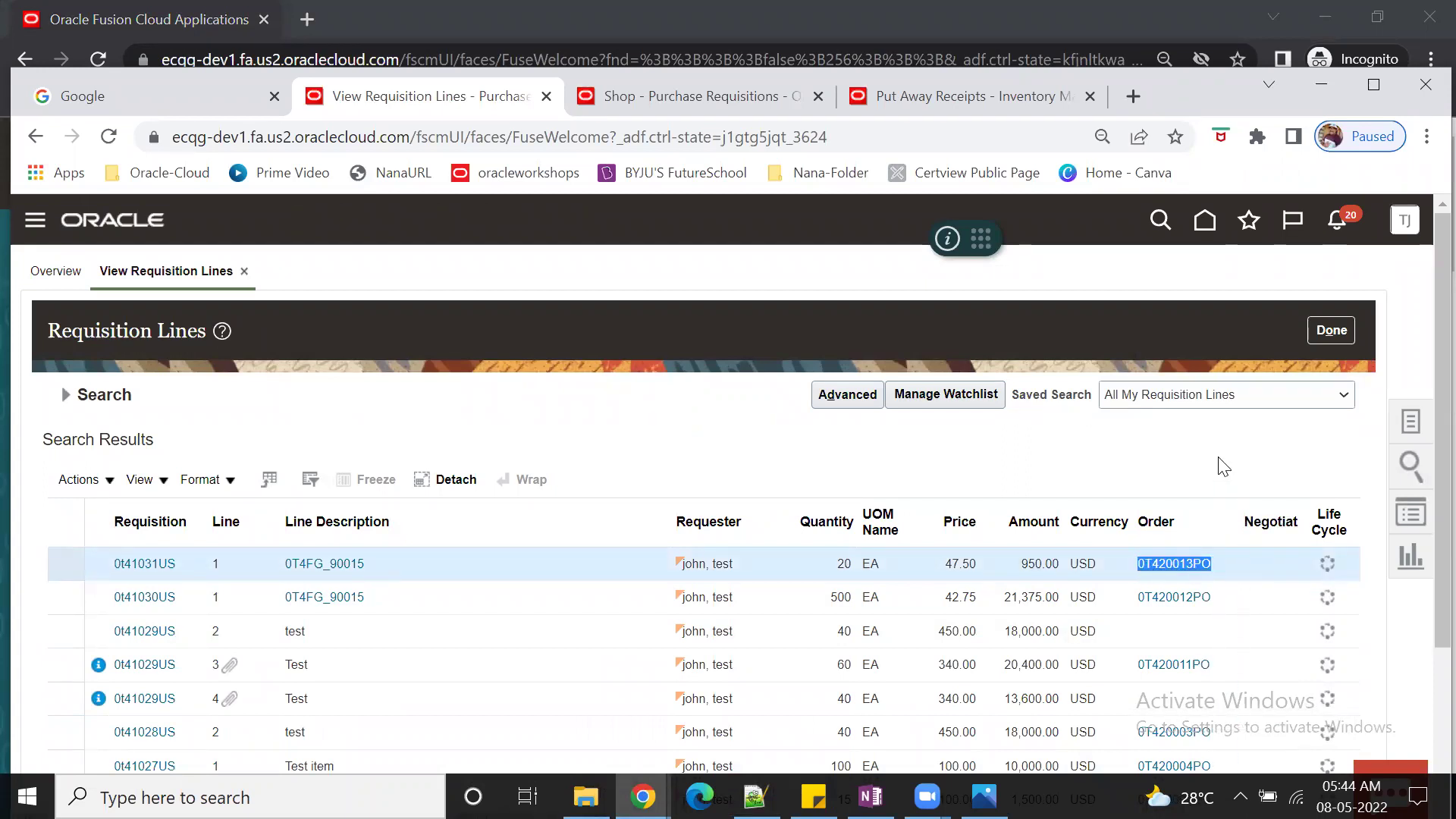
# Step: Leave the requisition lines and search Manage Orders for the copied order number
pyautogui.click(1341, 334)
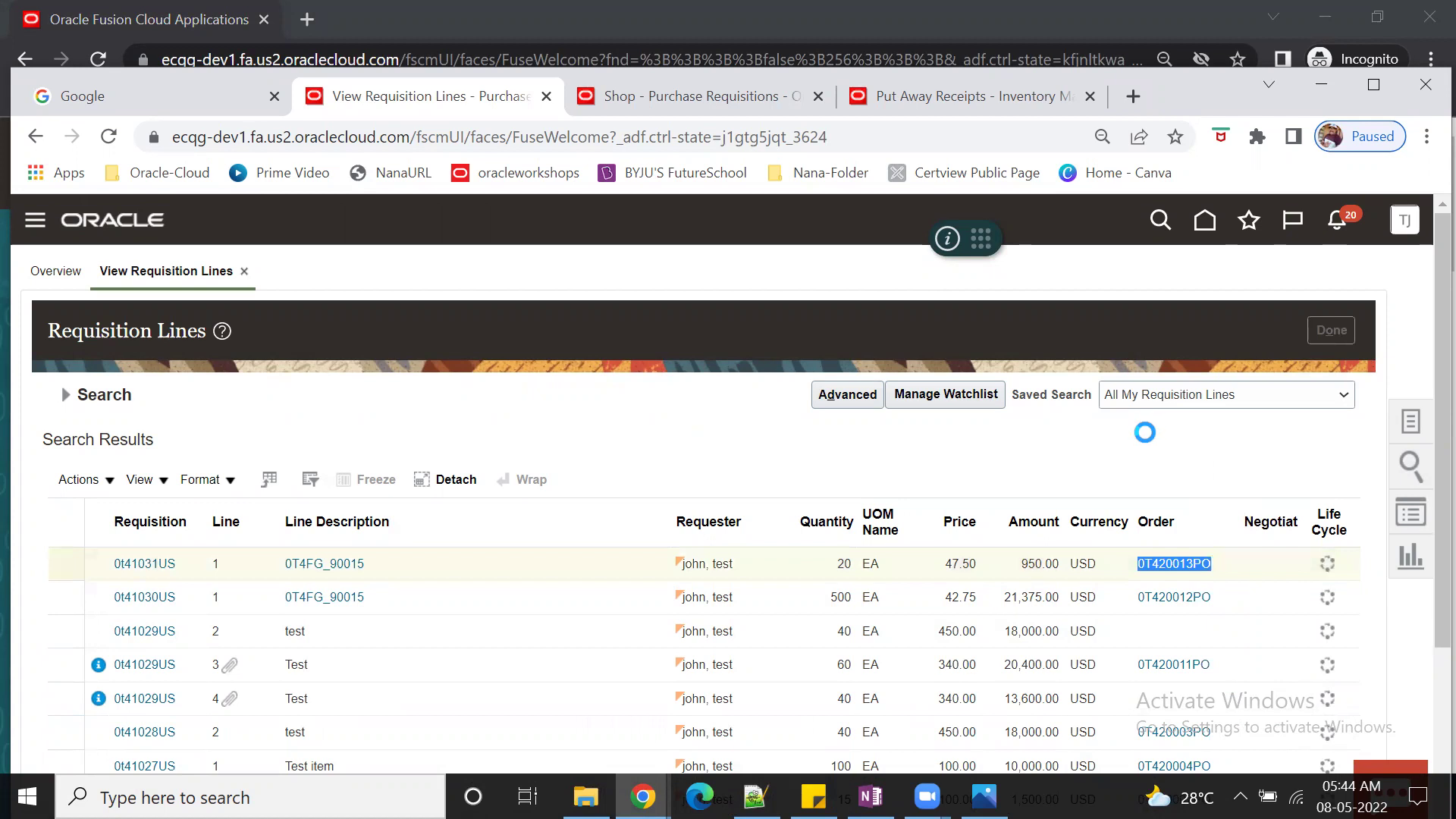
pyautogui.click(1411, 421)
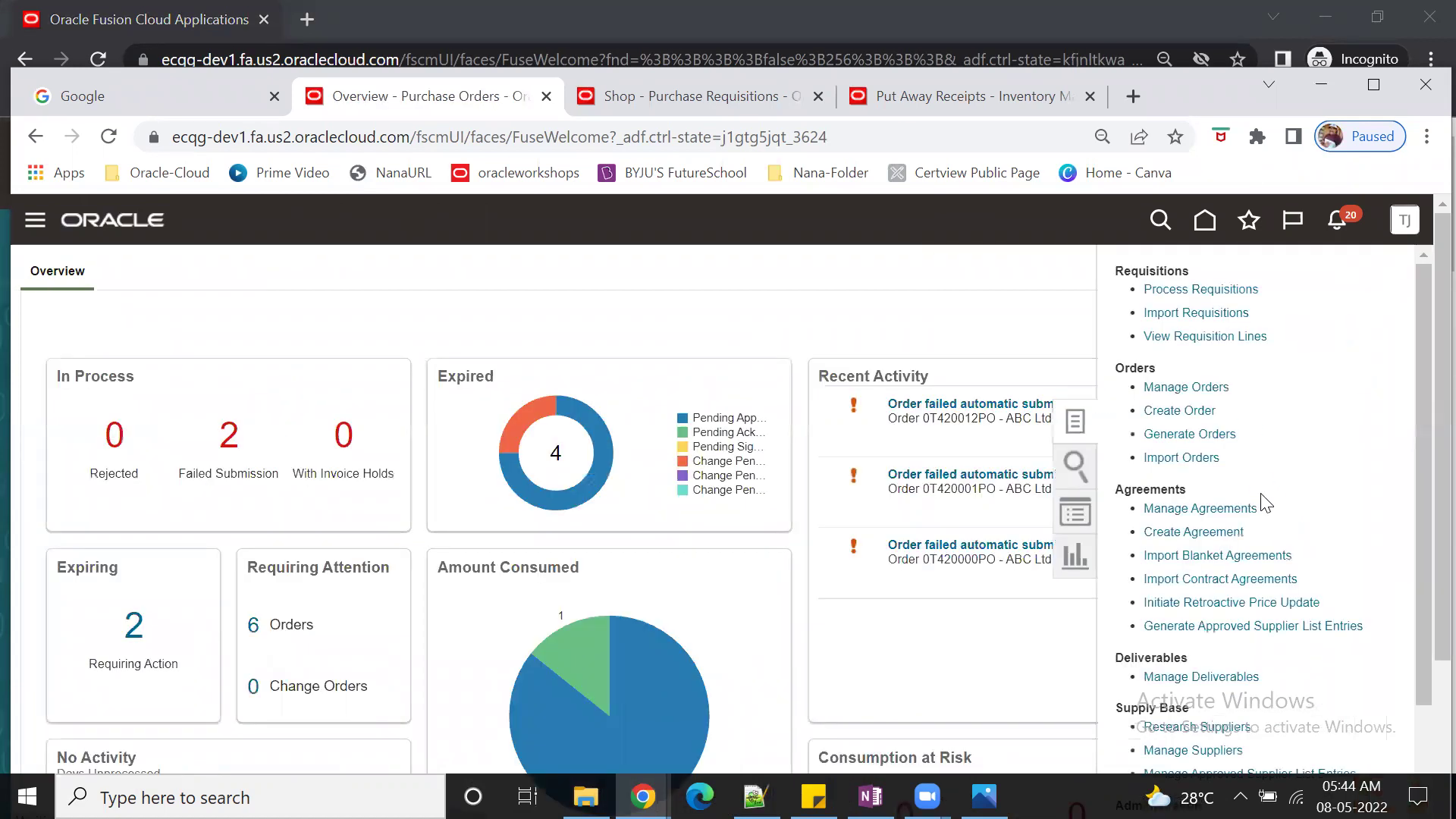
pyautogui.click(1200, 388)
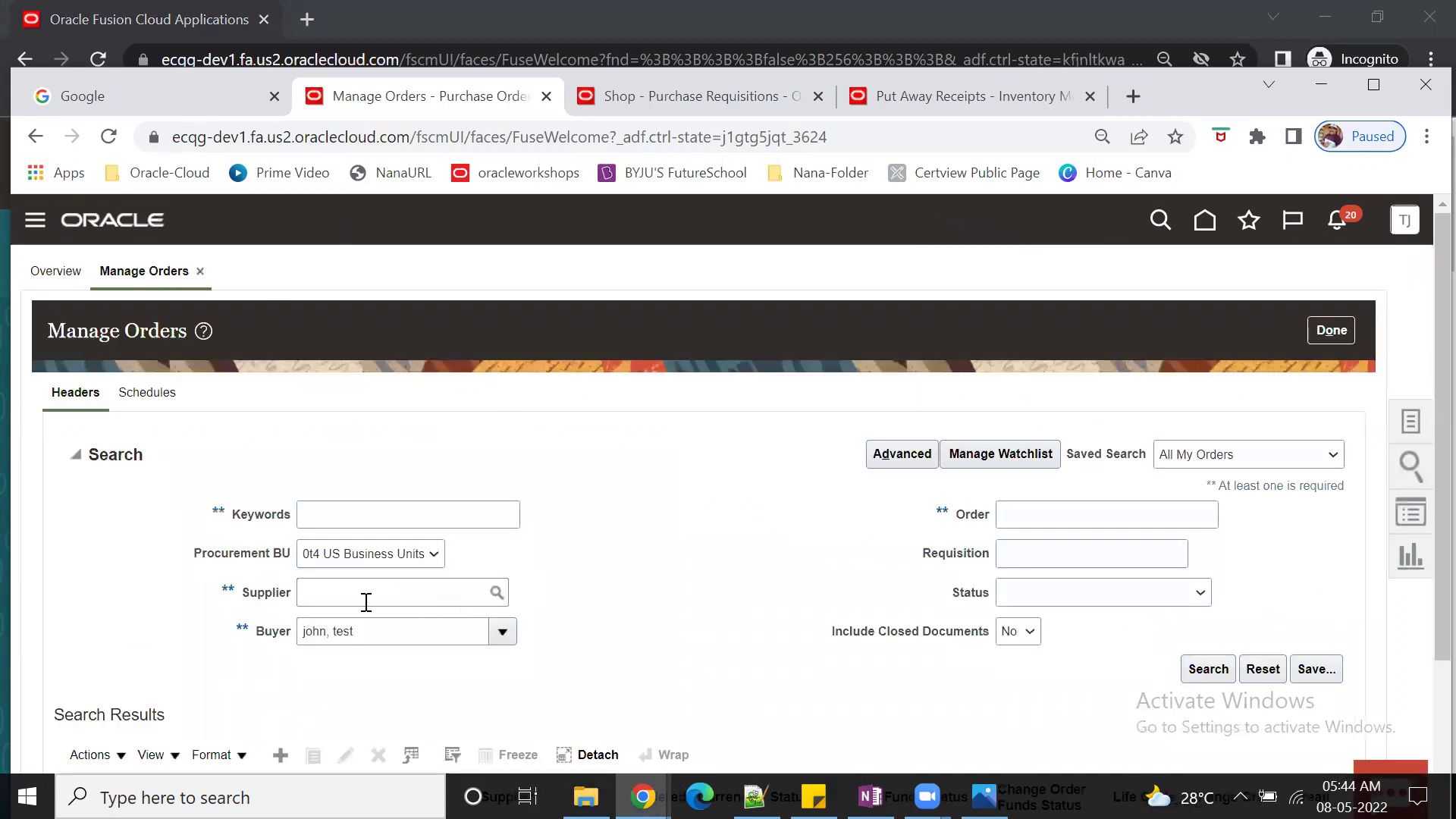
pyautogui.click(1031, 521)
pyautogui.hotkey('ctrl', 'v')
pyautogui.click(1202, 669)
pyautogui.scroll(-3, 987, 698)
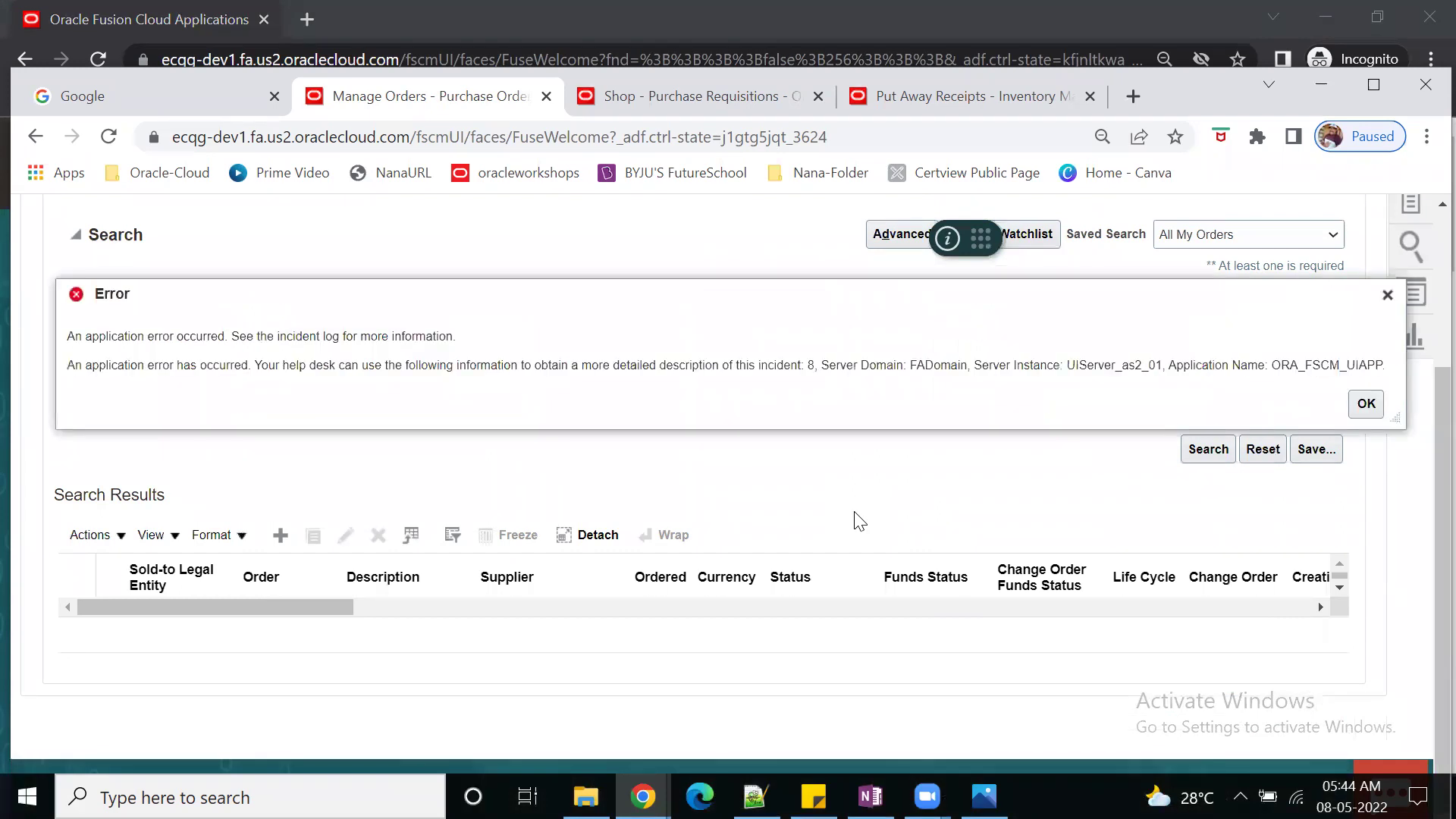
# Step: Dismiss the application errors, try to leave Manage Orders, and close its failing browser tab
pyautogui.click(1365, 407)
pyautogui.scroll(3, 1372, 307)
pyautogui.click(1339, 335)
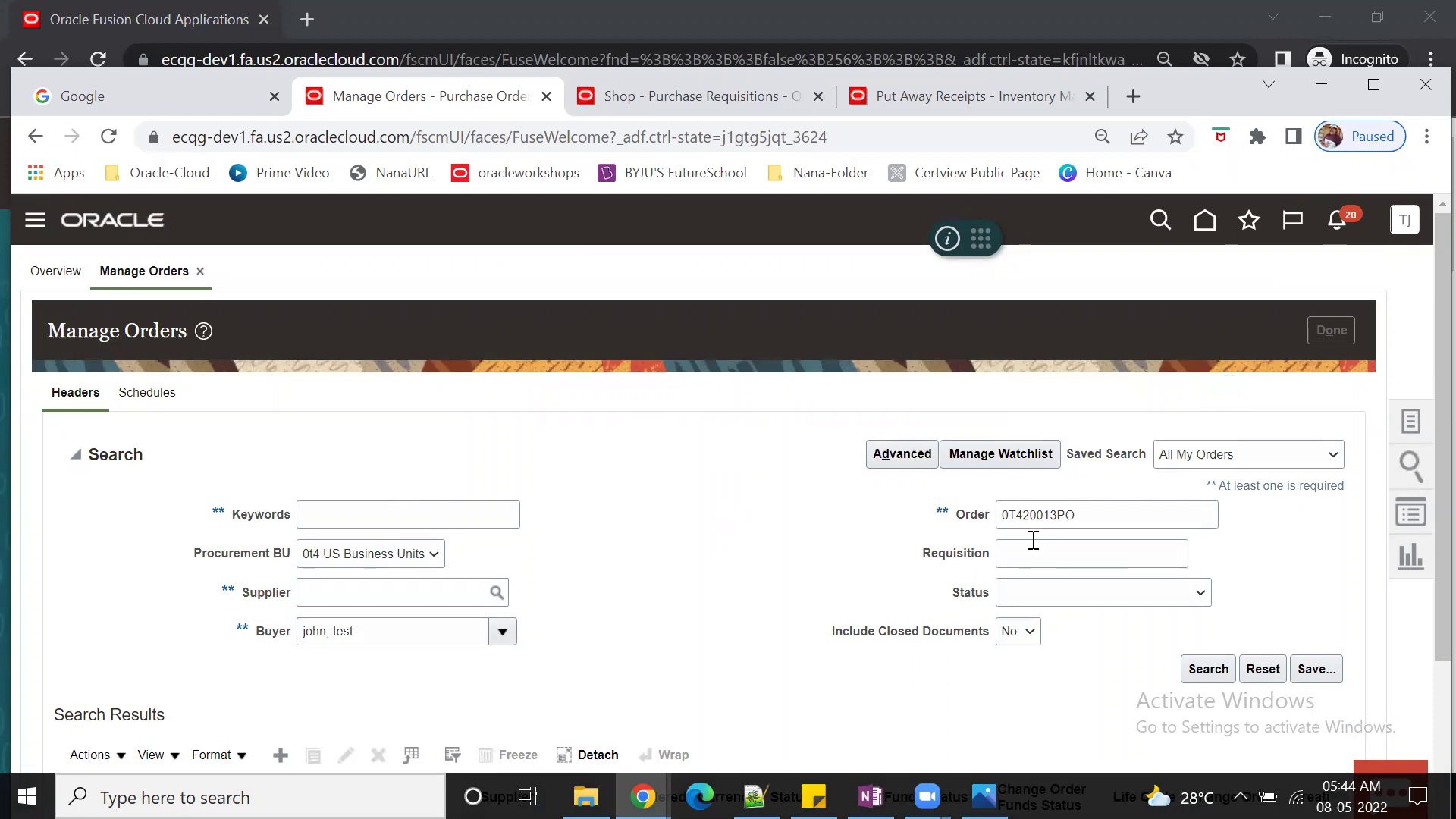
pyautogui.click(1368, 405)
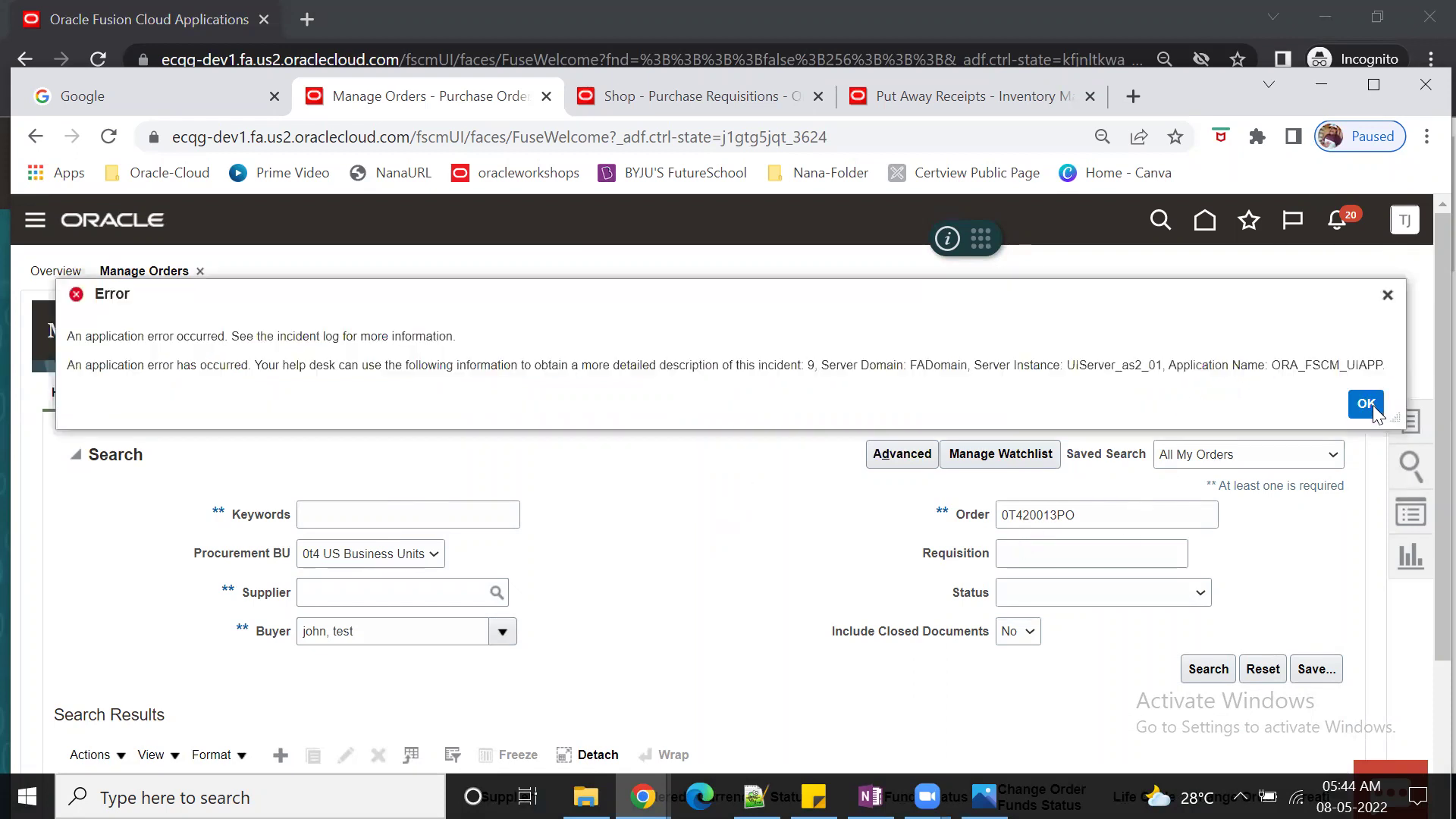
pyautogui.click(1218, 224)
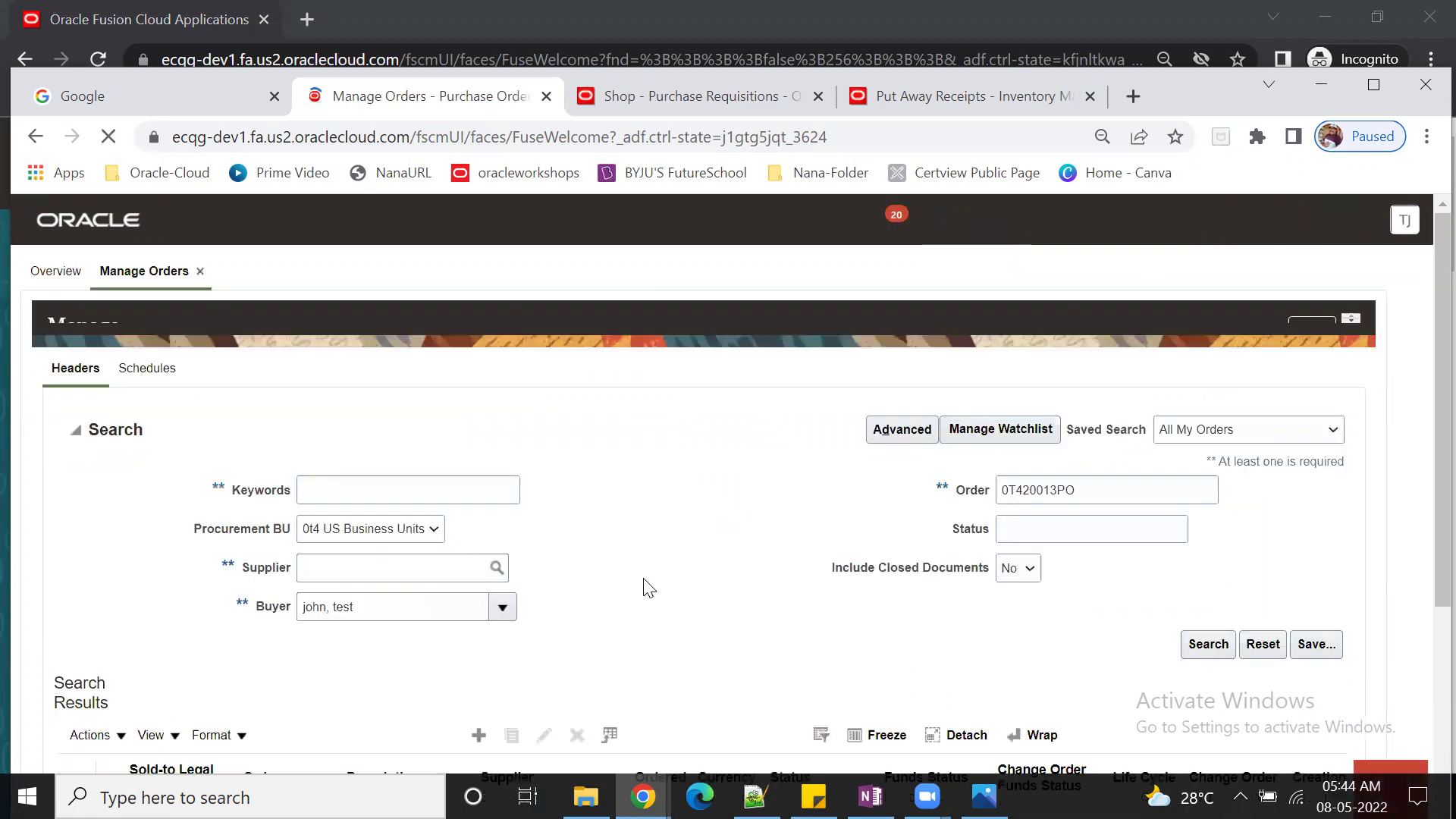
pyautogui.click(1369, 410)
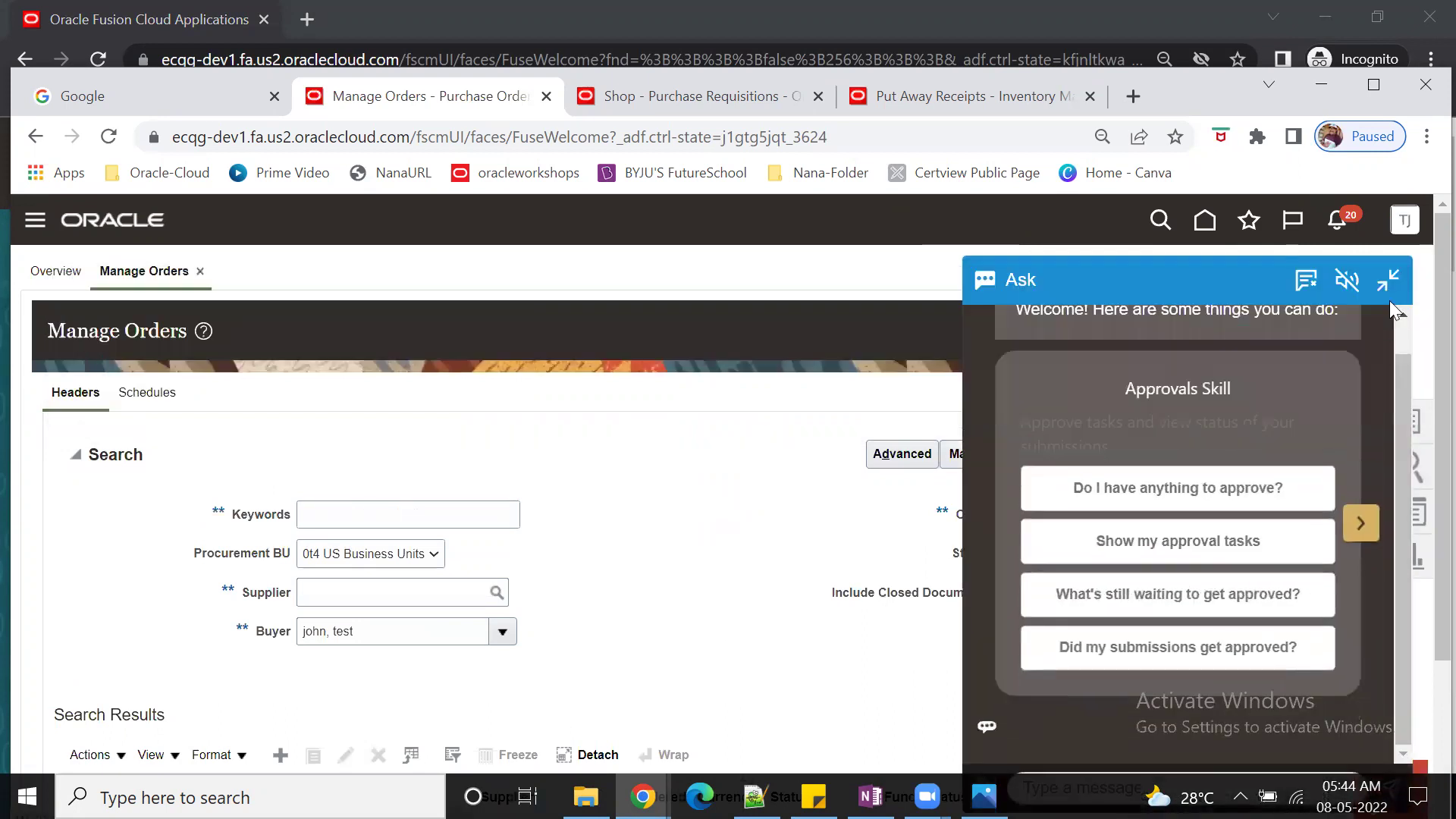
pyautogui.click(1394, 282)
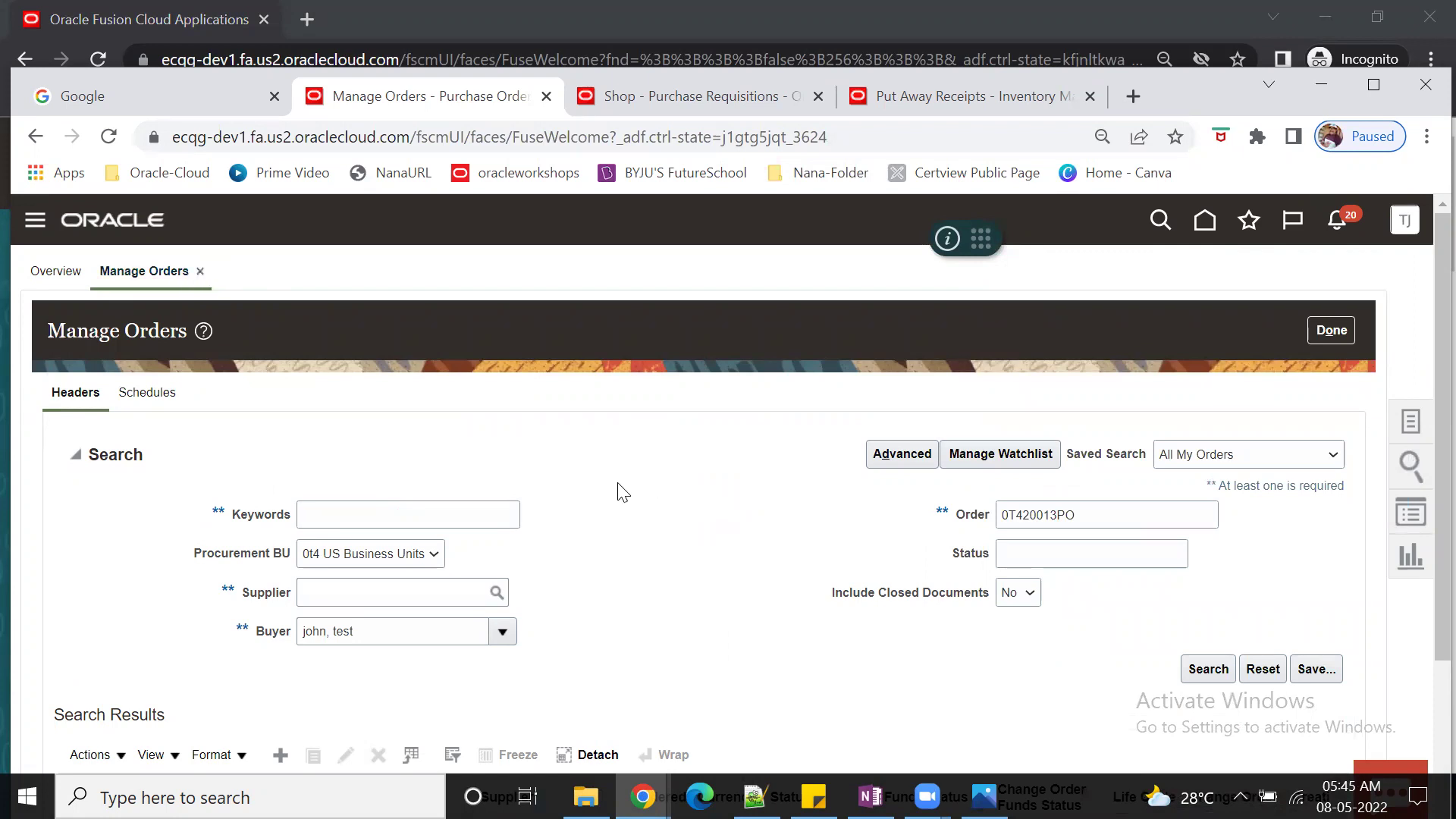
pyautogui.click(201, 270)
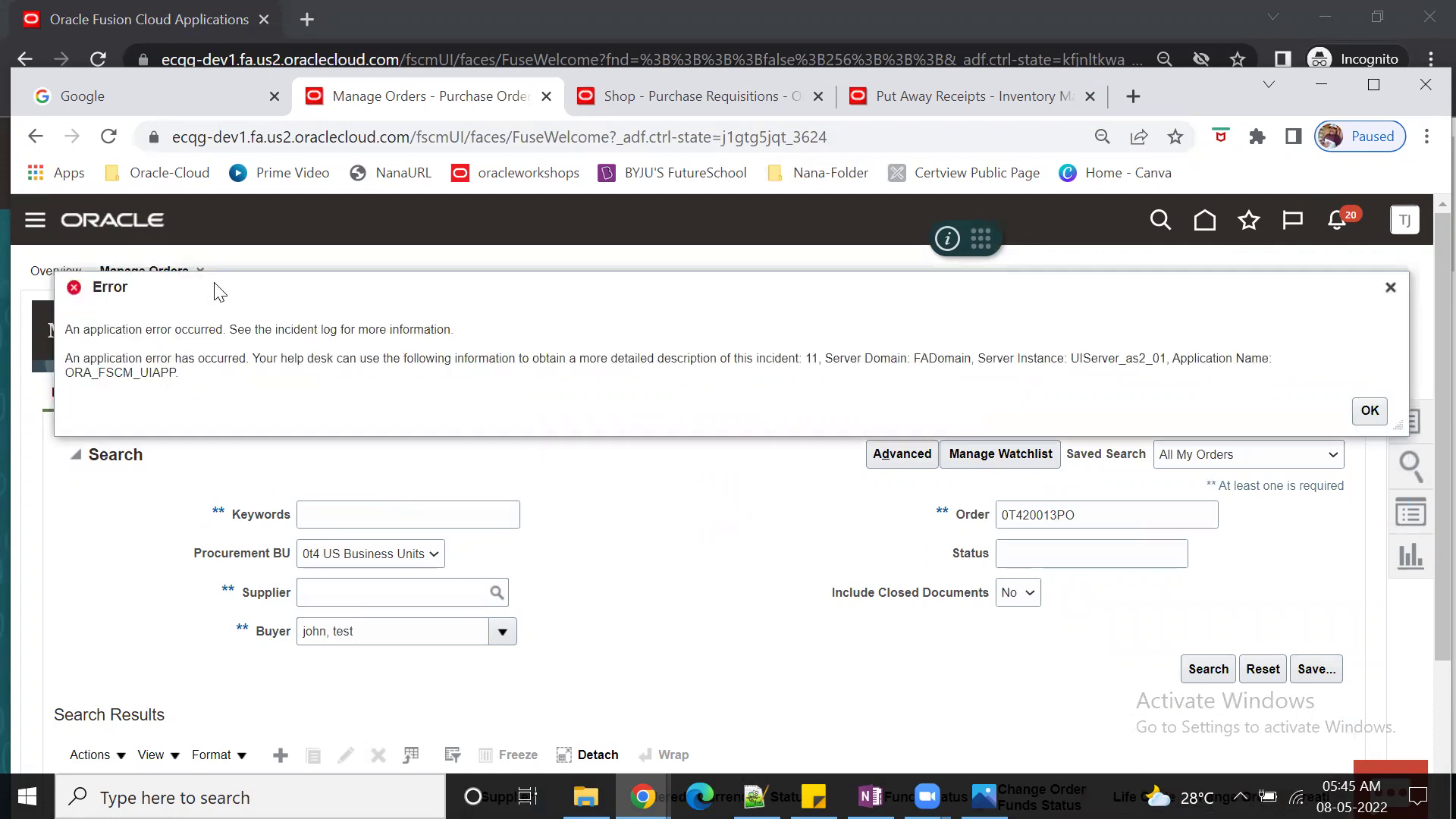
pyautogui.click(1370, 410)
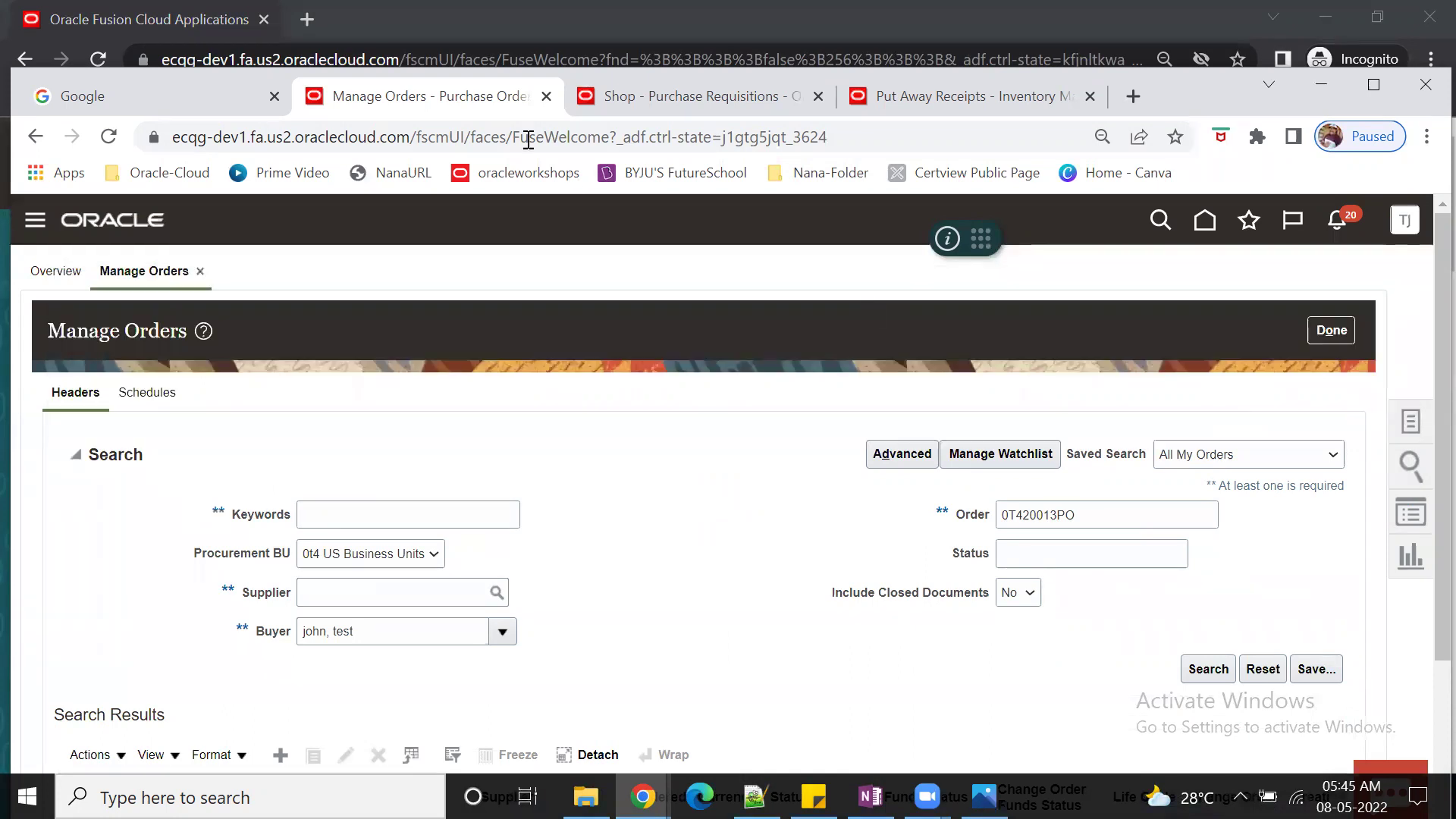
pyautogui.click(546, 102)
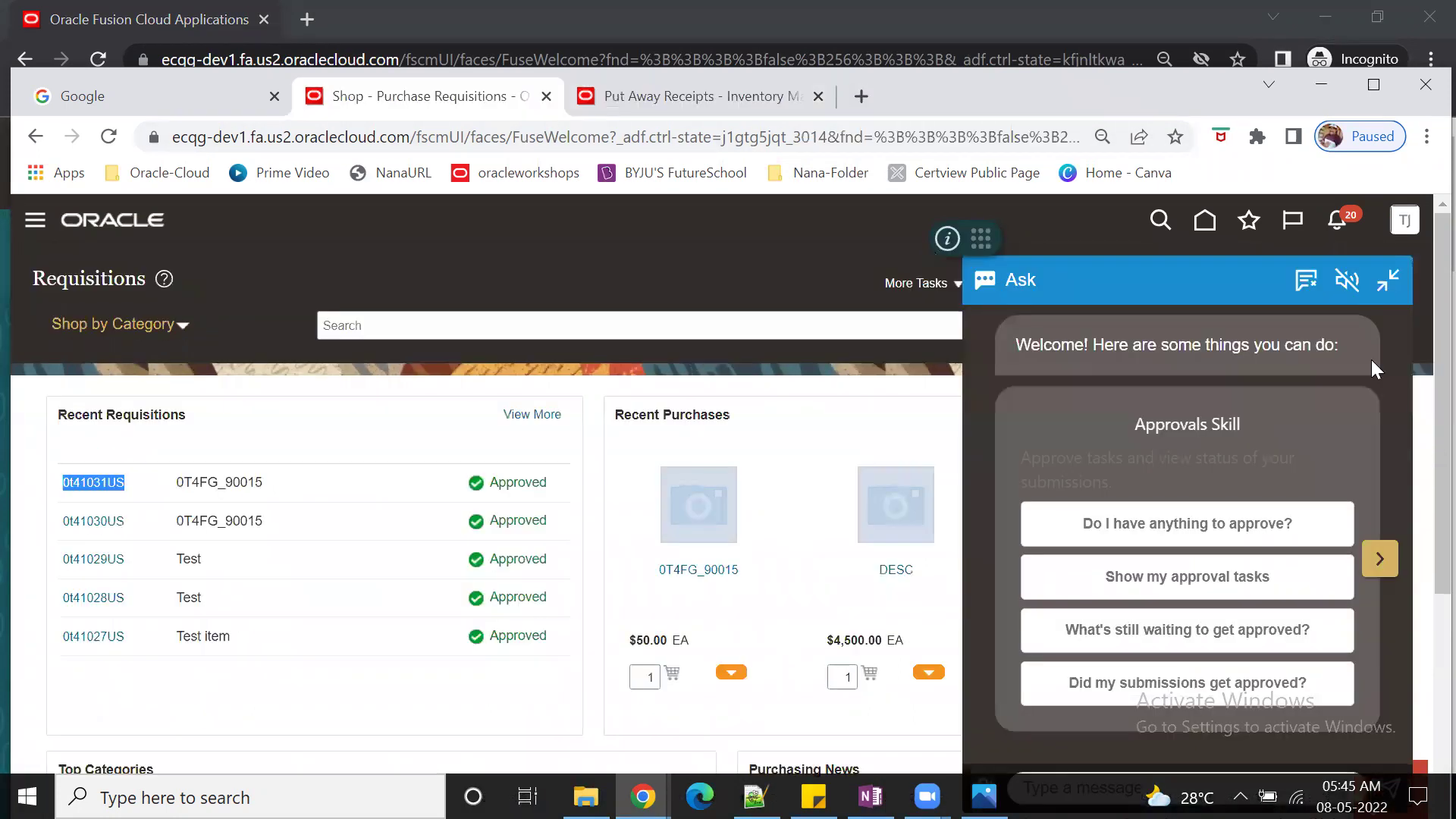
# Step: Return to the home page, open Manage Orders from the Purchase Orders work area, and list the buyer's orders
pyautogui.click(1390, 282)
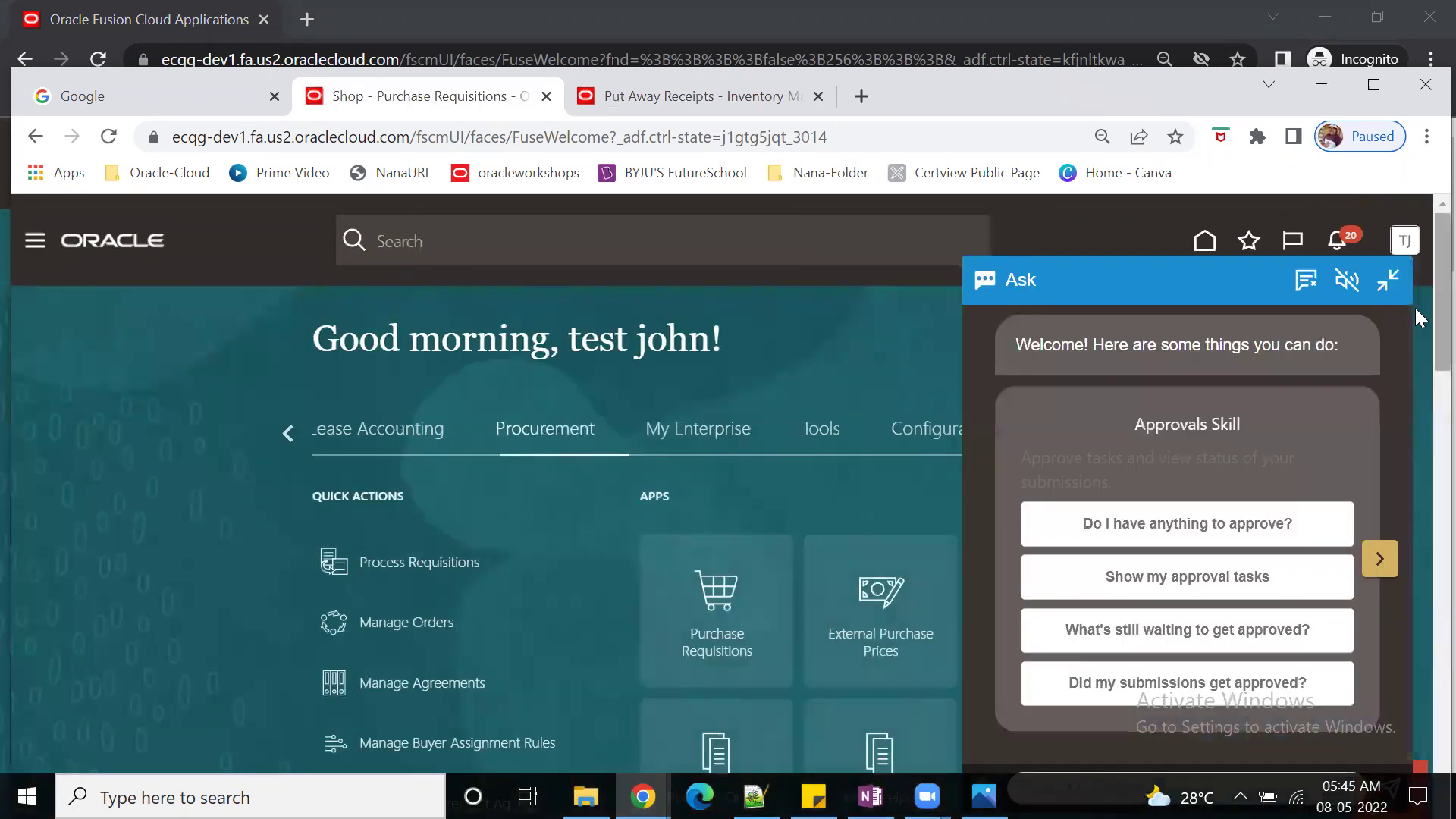
pyautogui.click(1388, 281)
pyautogui.scroll(-3, 1253, 591)
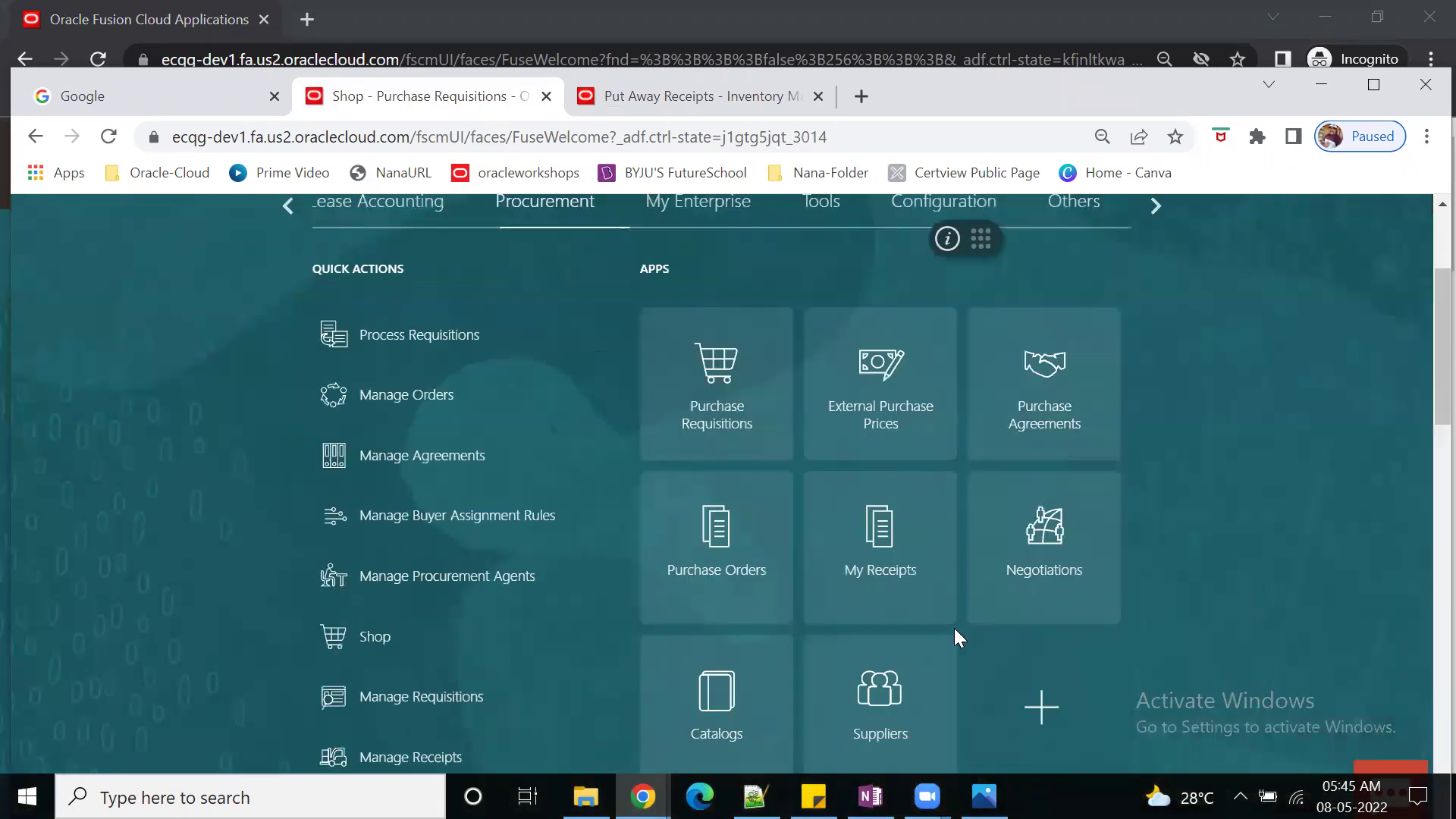
pyautogui.click(727, 584)
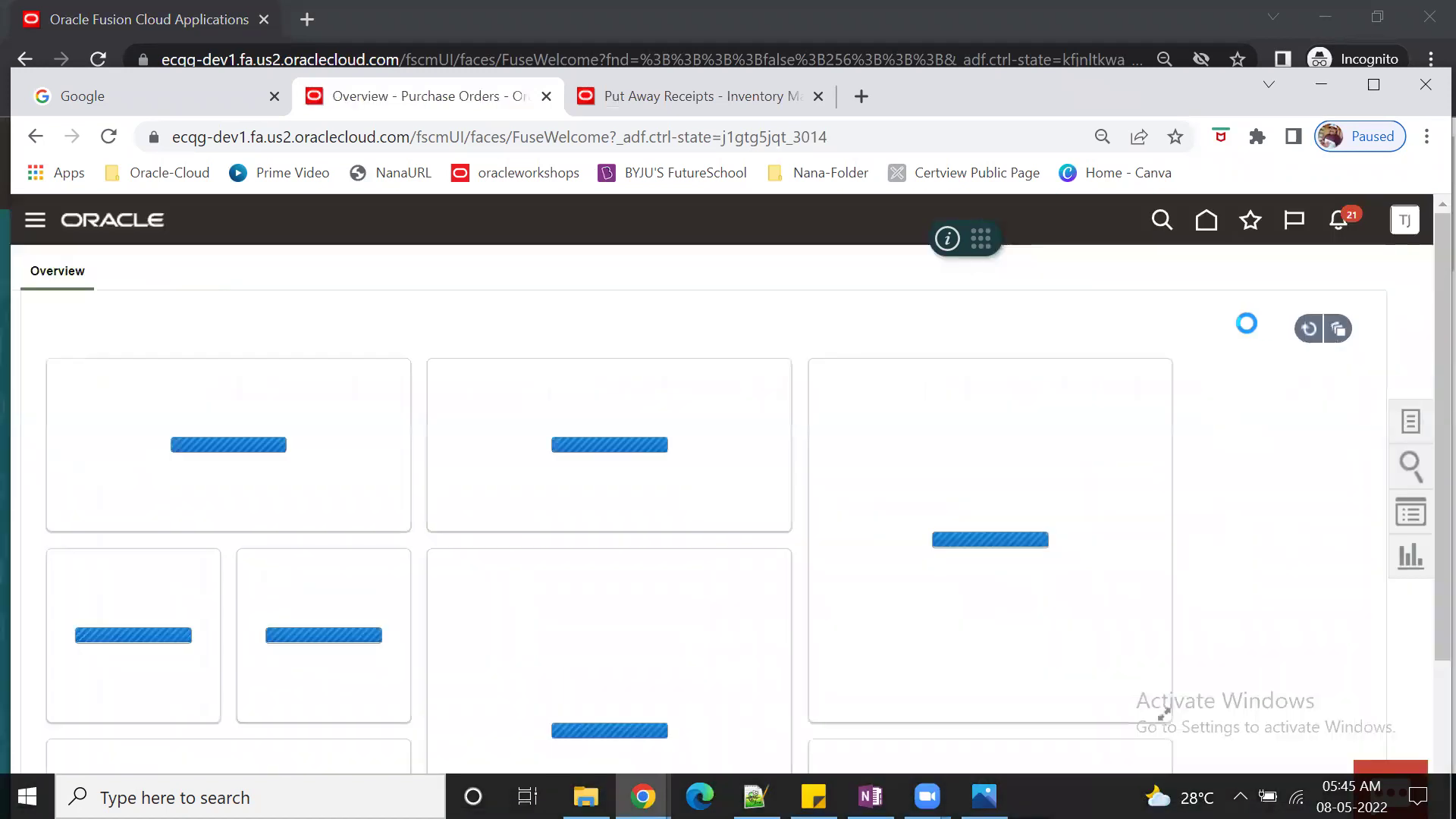
pyautogui.click(1411, 425)
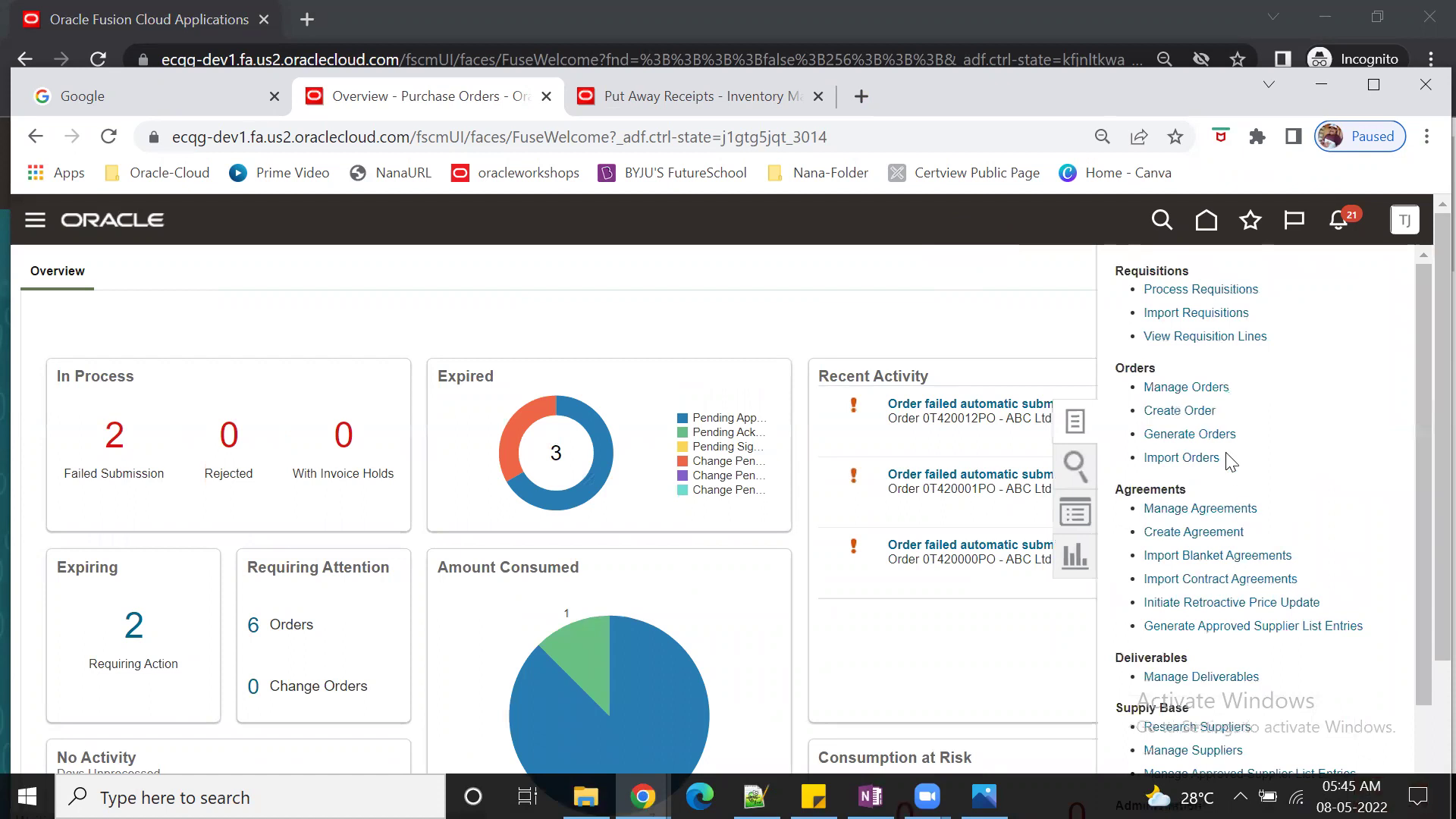
pyautogui.click(1192, 387)
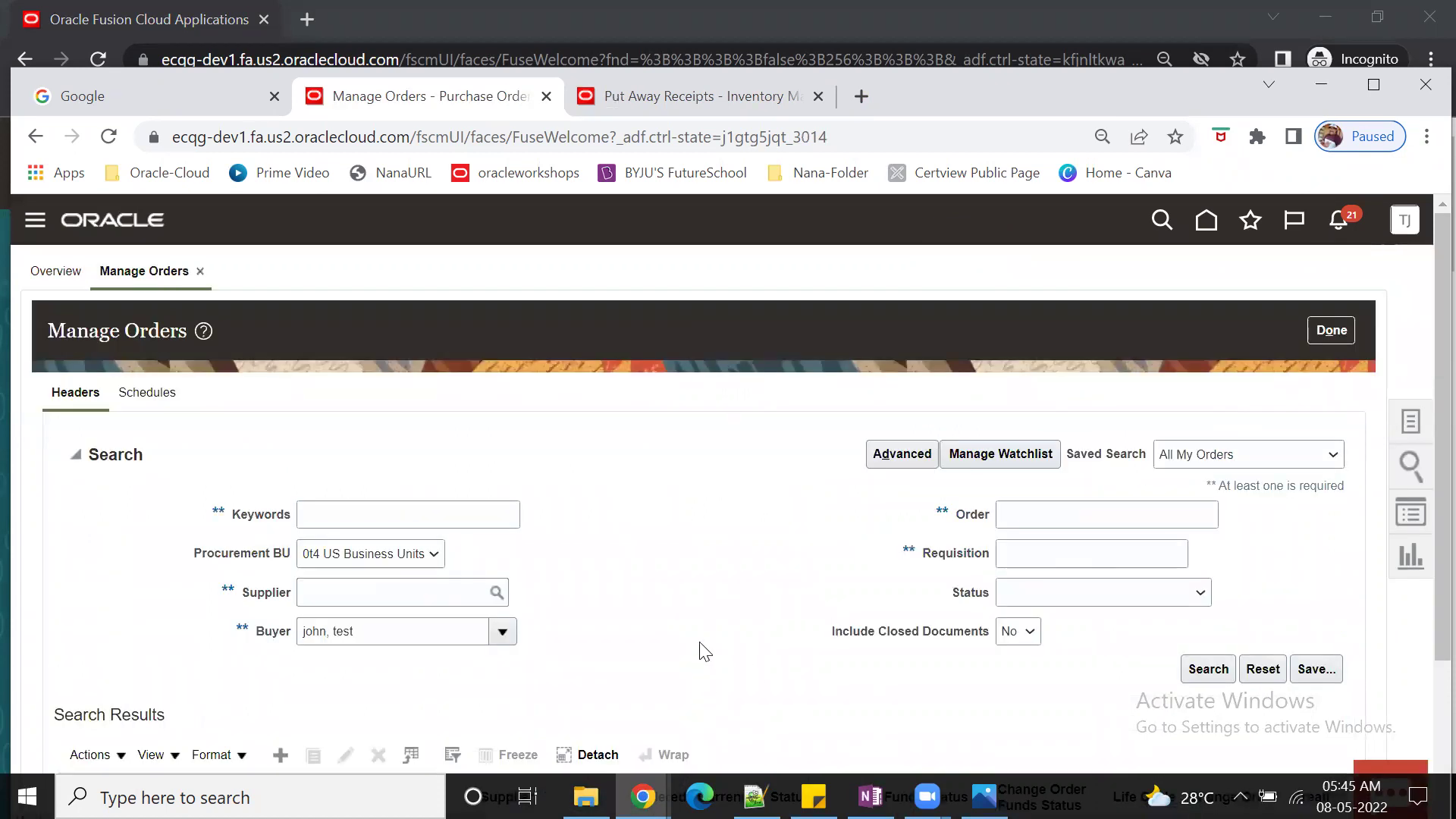
pyautogui.scroll(-3, 728, 641)
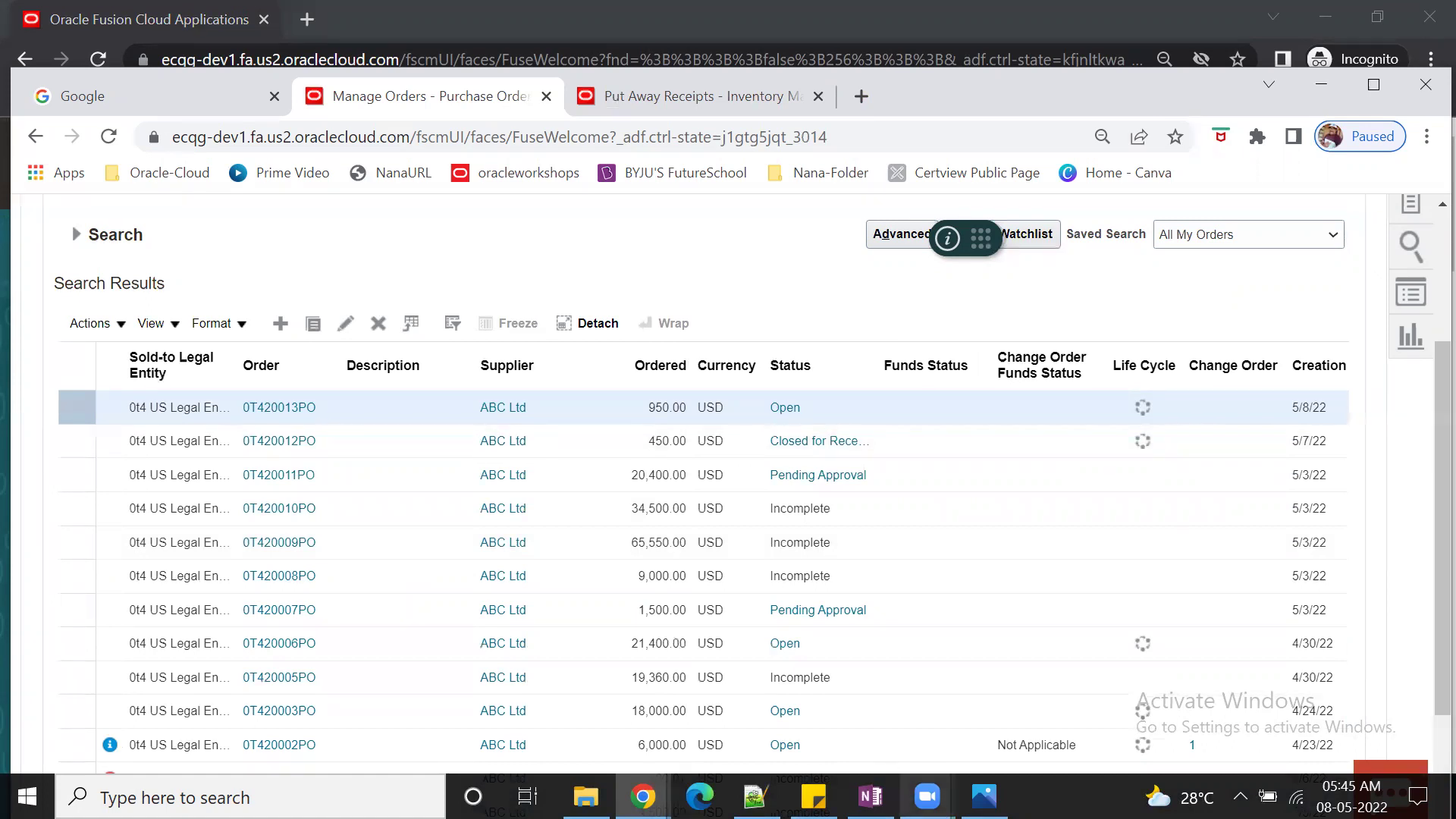
# Step: Switch to Notepad++ and paste the copied purchase order number below the "Automatically submit for approval" note
pyautogui.click(755, 796)
pyautogui.click(585, 541)
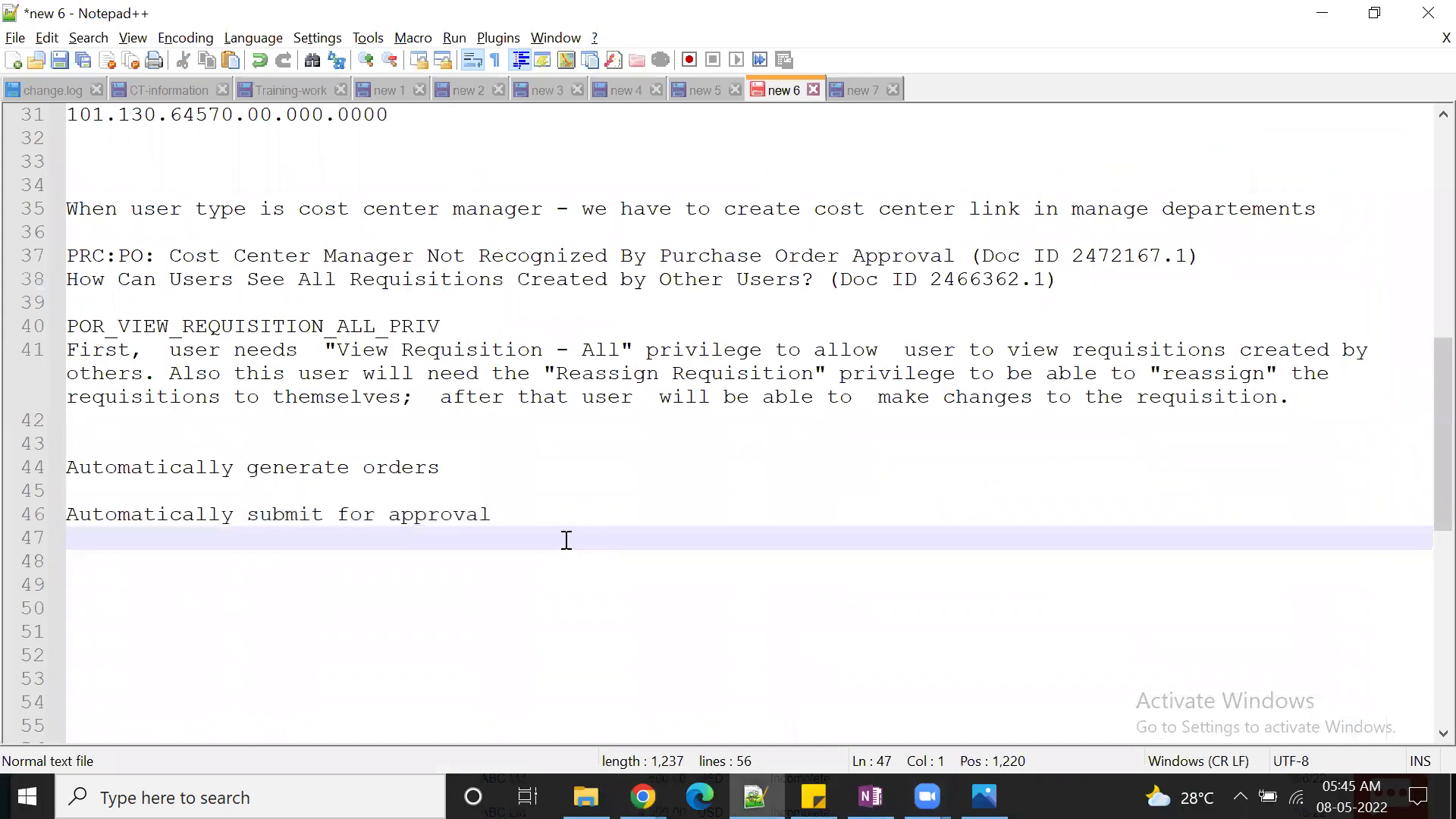
pyautogui.press('Return')
pyautogui.hotkey('ctrl', 'v')
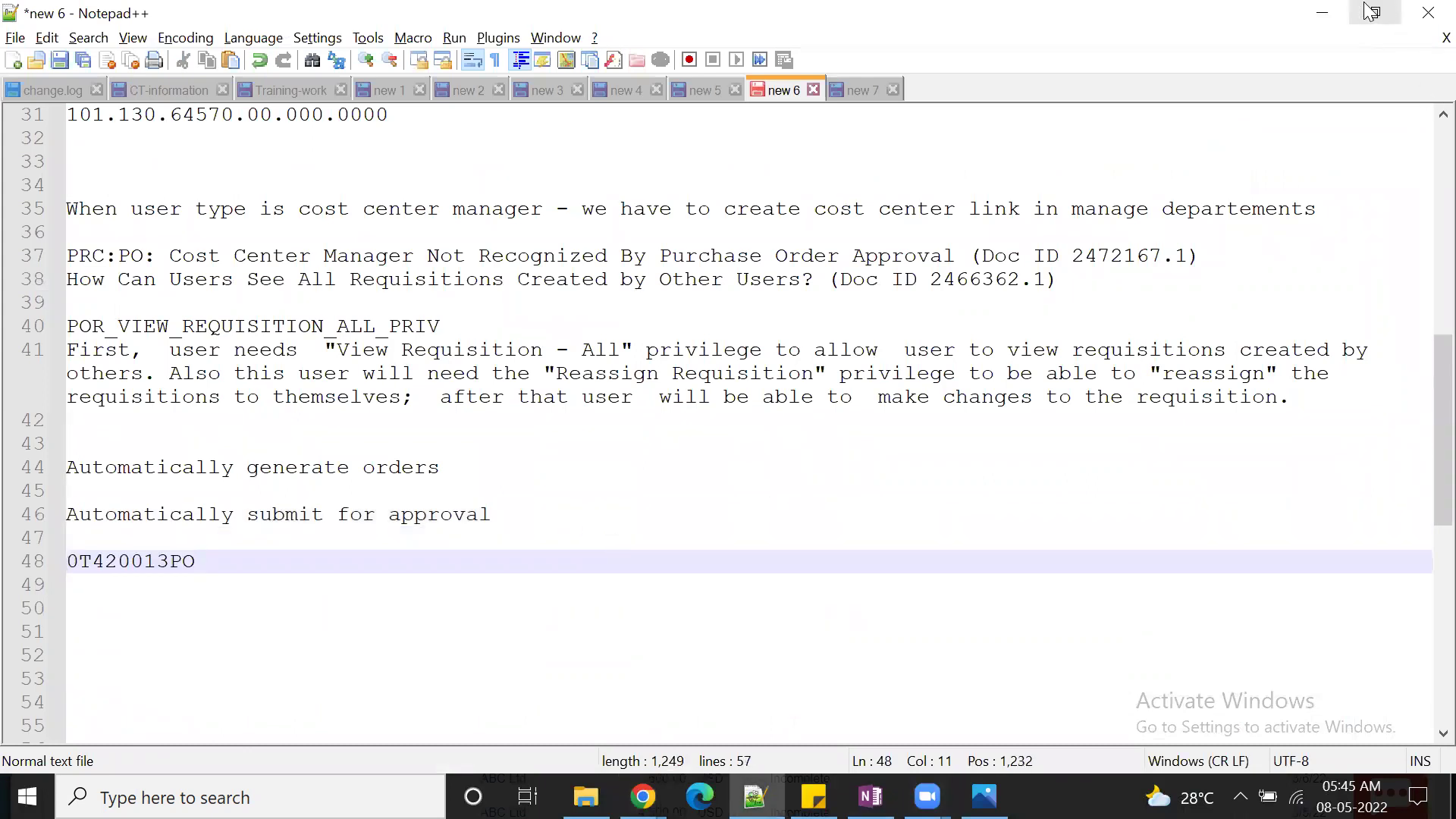
pyautogui.click(1324, 13)
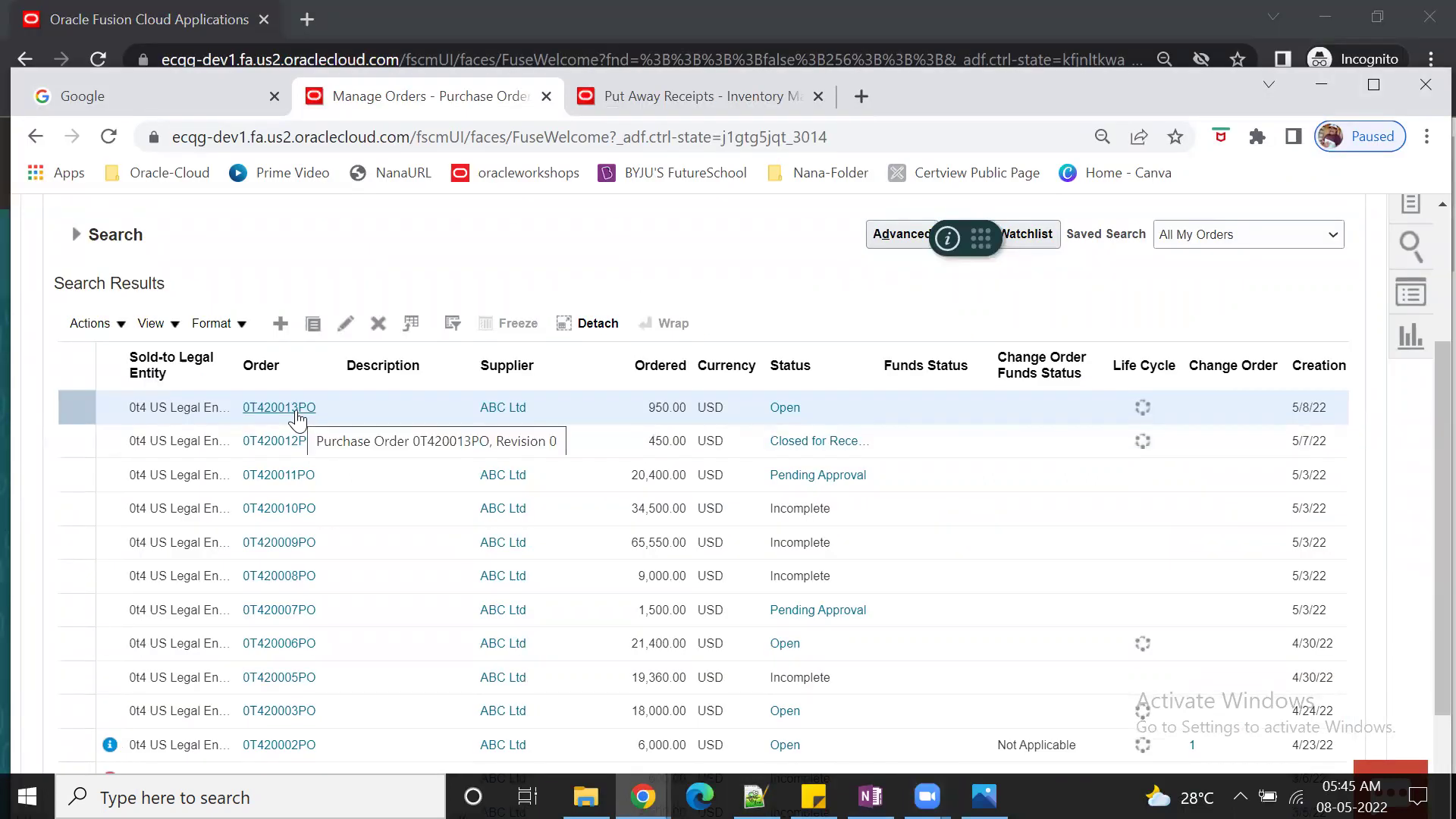
# Step: Return to Manage Orders and narrow the order search to the copied purchase order number
pyautogui.click(74, 236)
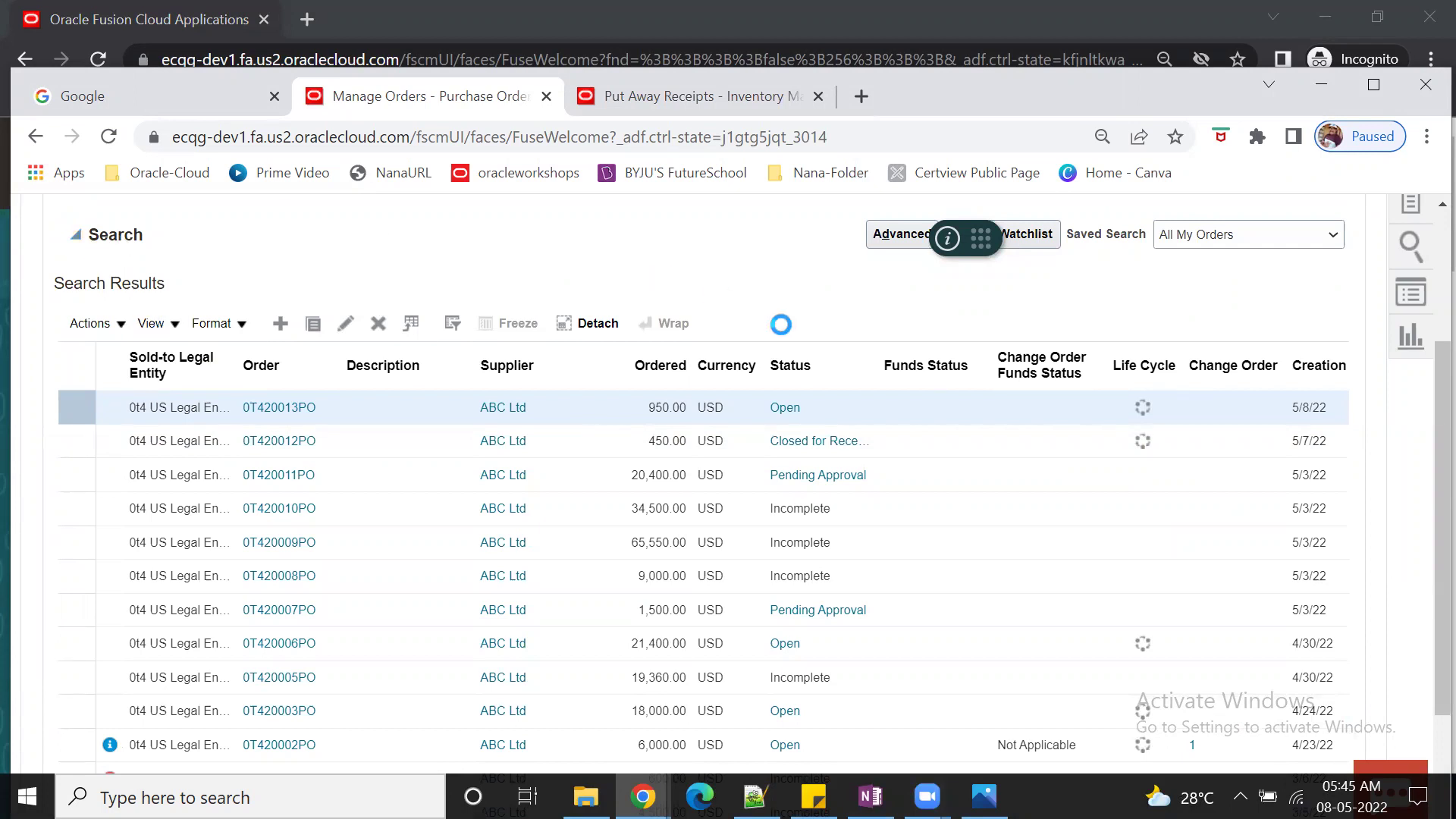
pyautogui.click(1019, 294)
pyautogui.write('0T420013PO')
pyautogui.click(1209, 449)
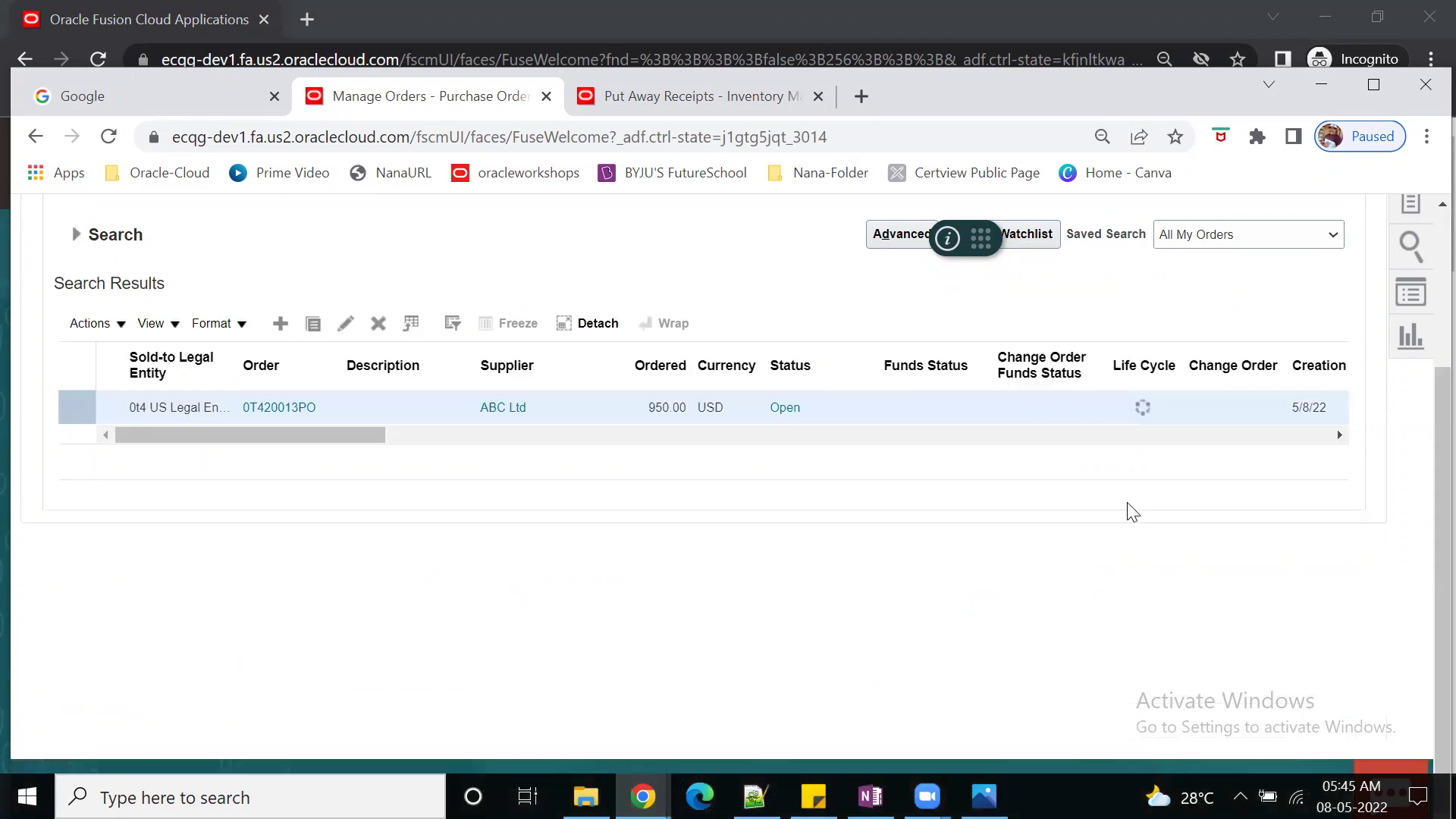
# Step: Open the found purchase order and review its general details, terms, lines, requisition and source agreement
pyautogui.click(294, 408)
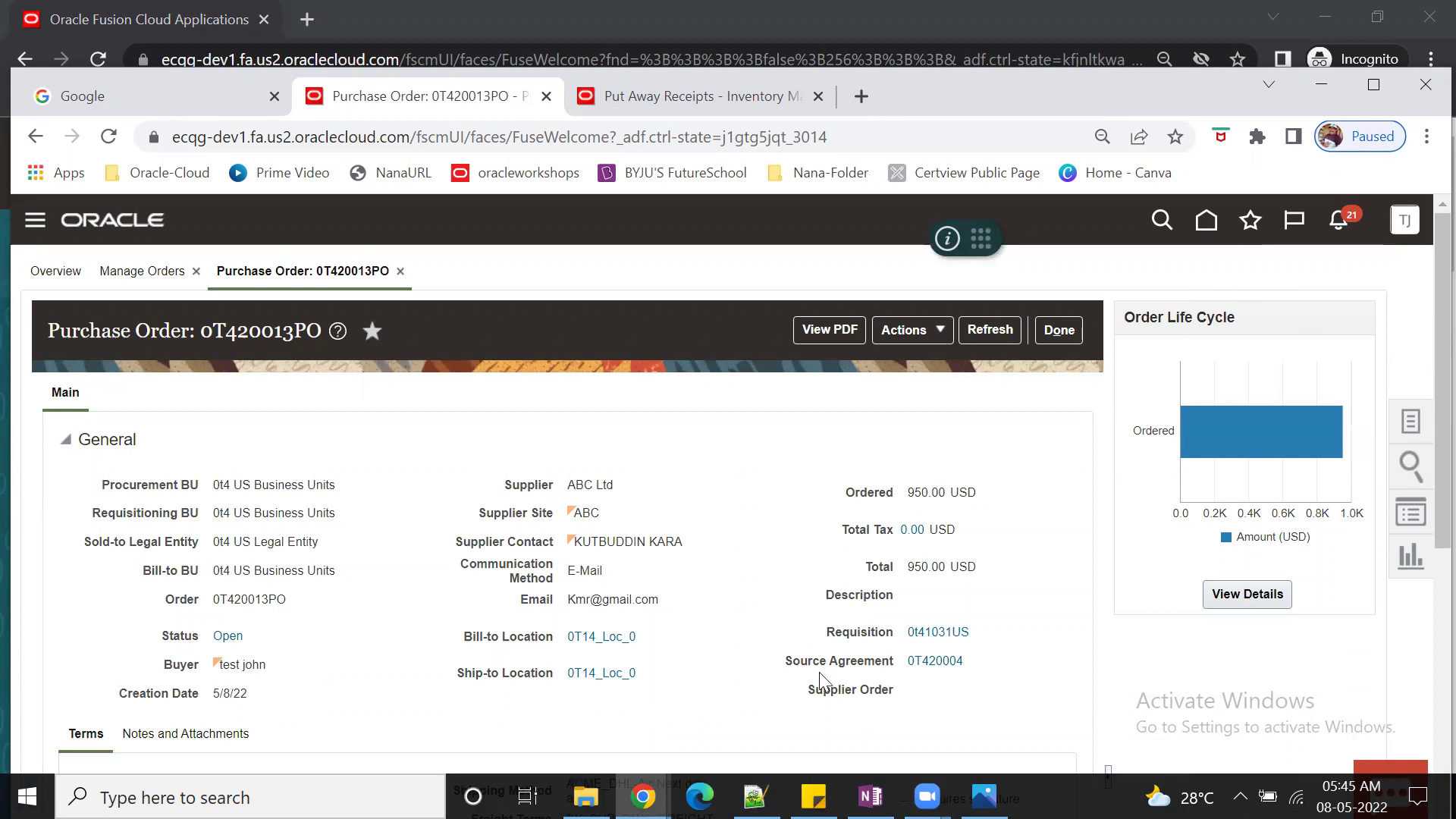
pyautogui.scroll(-6, 872, 531)
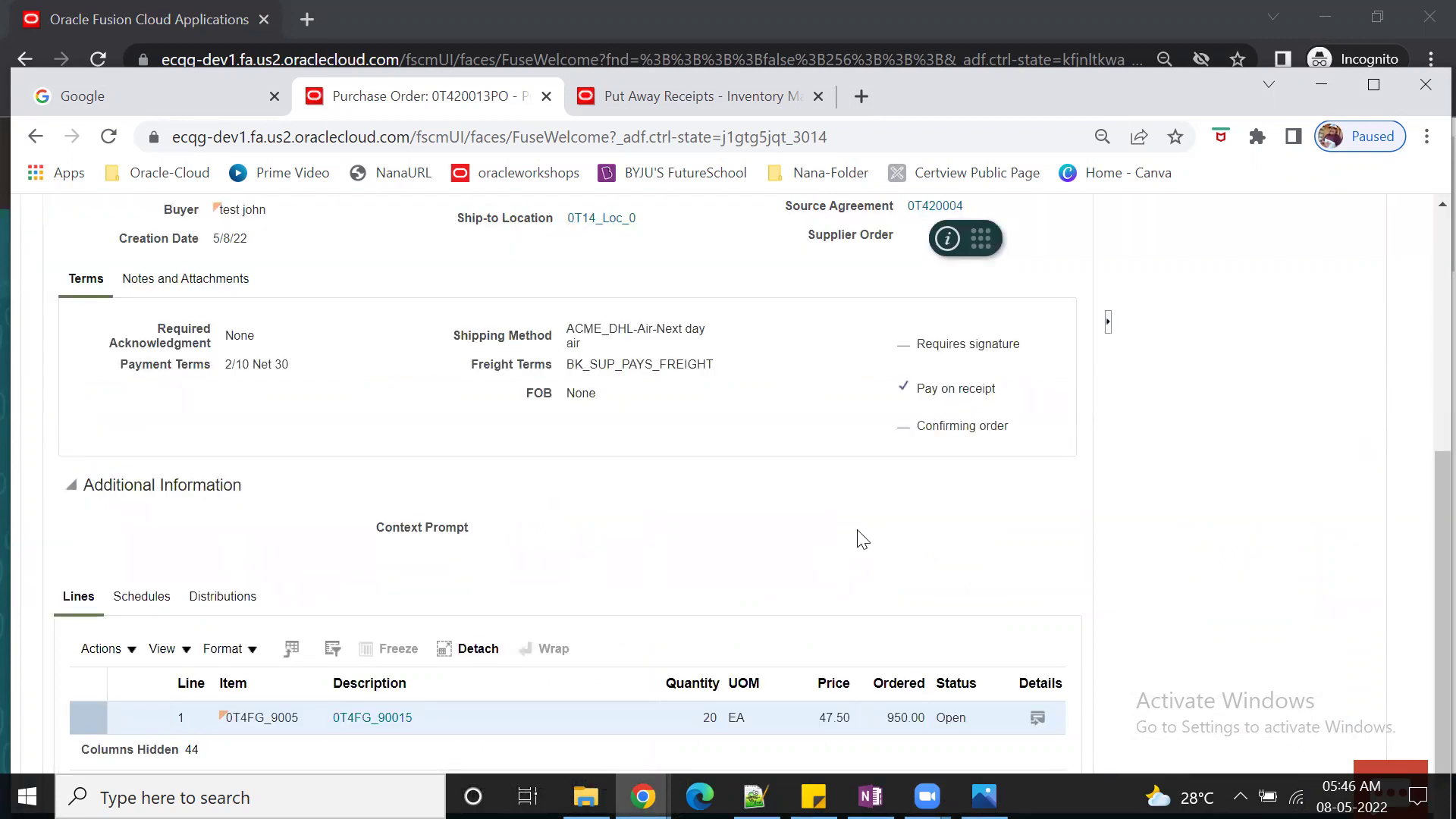
pyautogui.scroll(5, 862, 540)
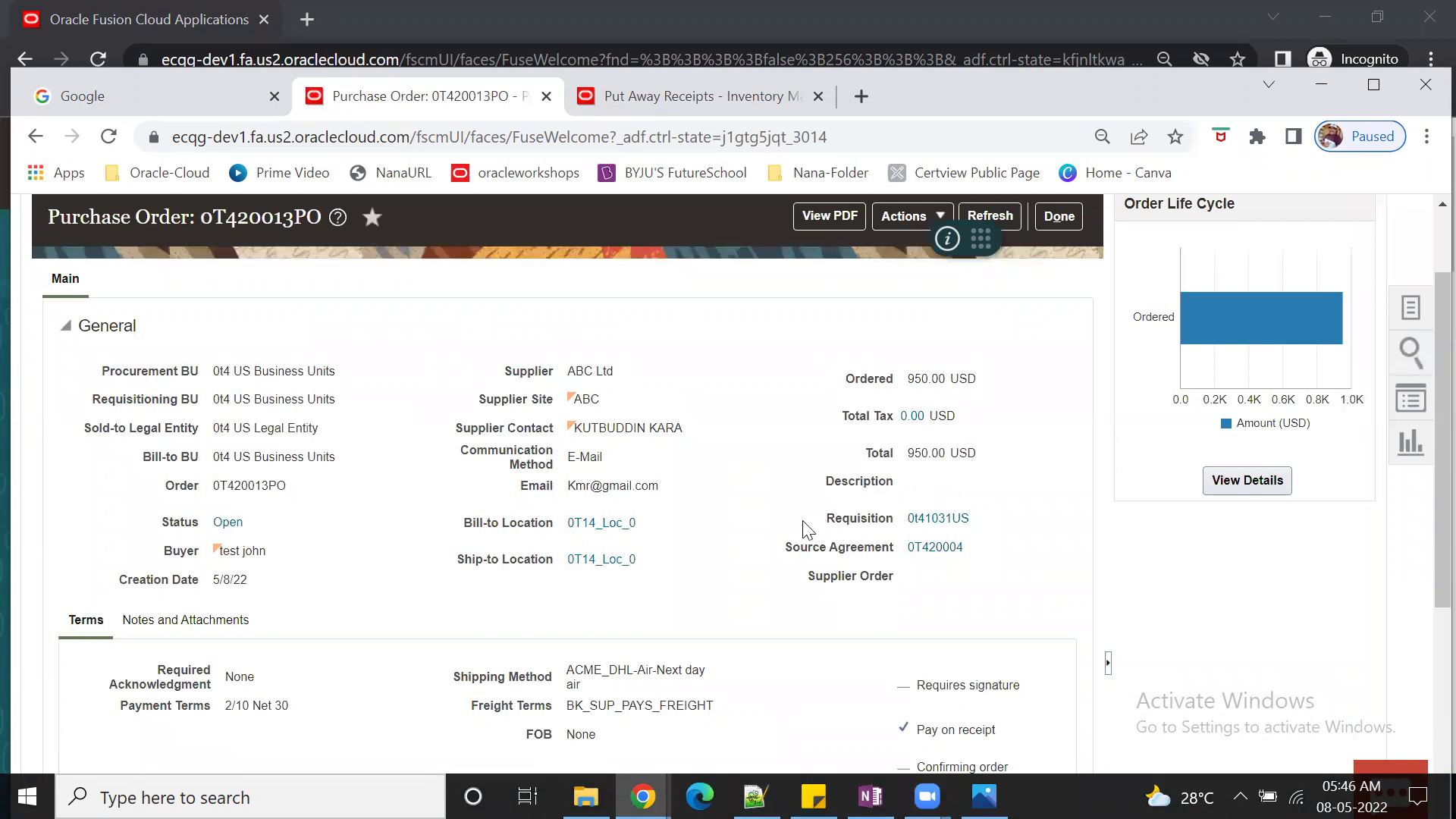
# Step: Leave Put Away Receipts in the inventory session and open Inventory Management from the home page's Supply Chain Execution apps
pyautogui.click(624, 103)
pyautogui.click(1377, 318)
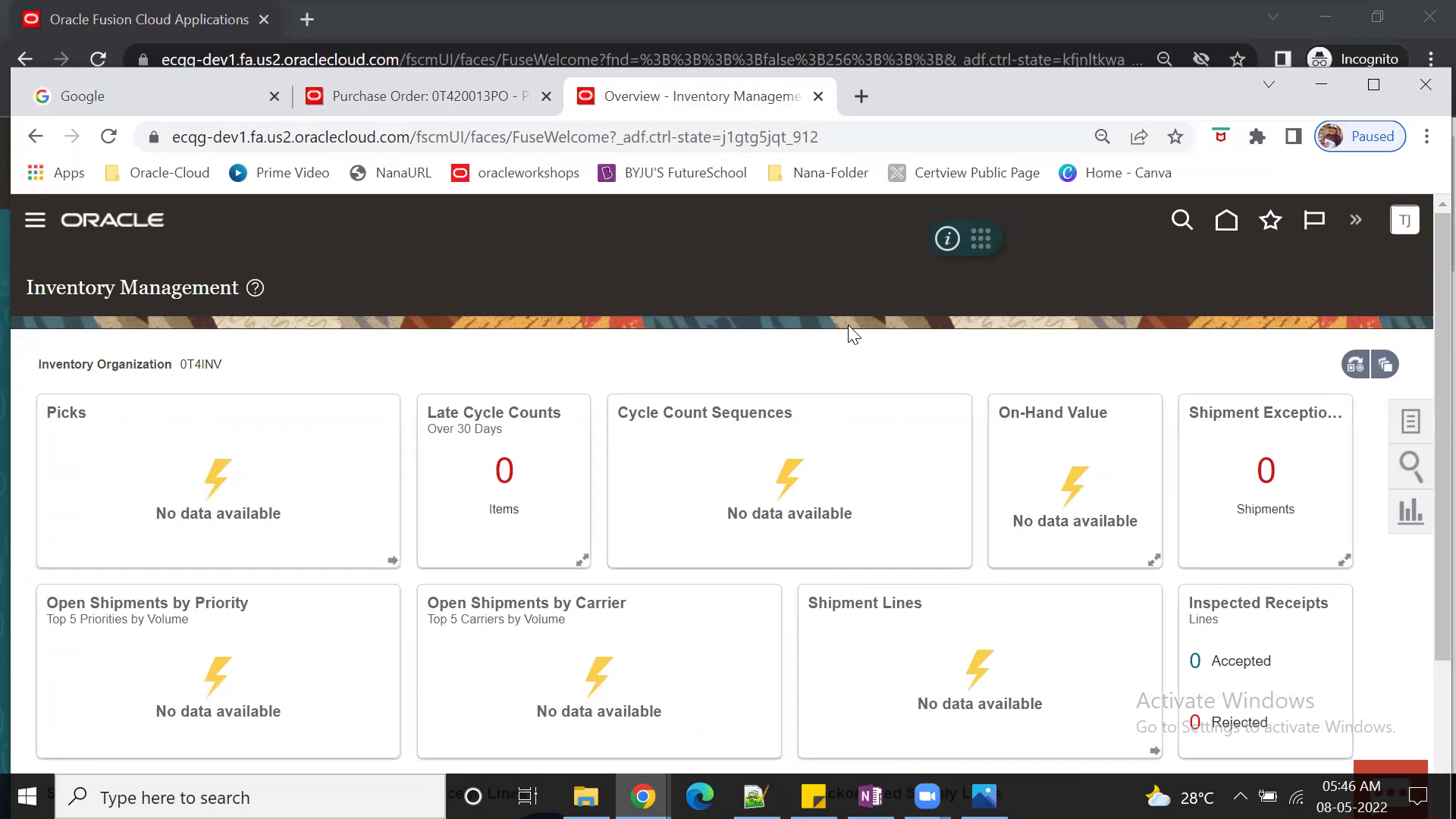
pyautogui.click(1226, 221)
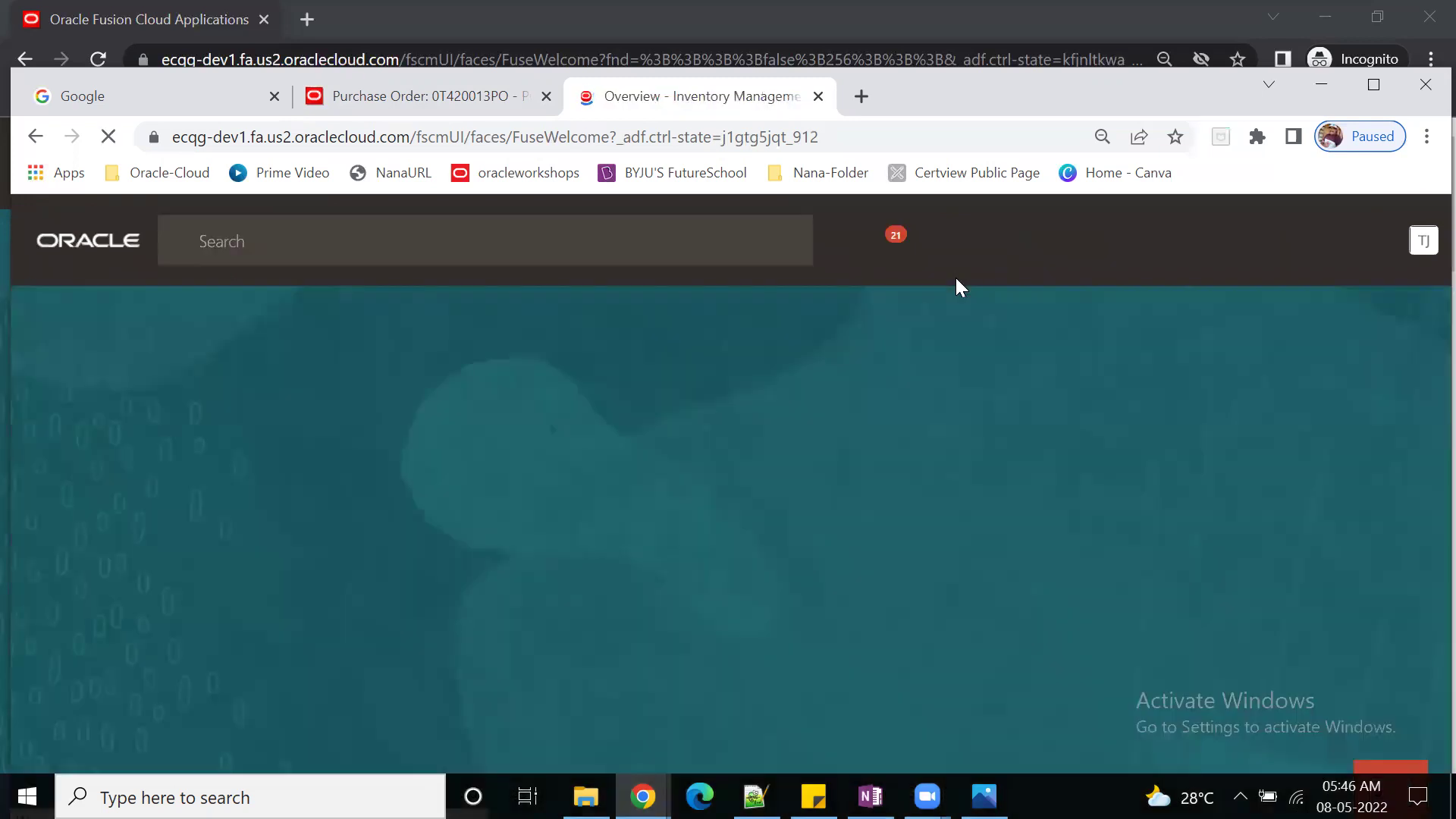
pyautogui.click(1385, 285)
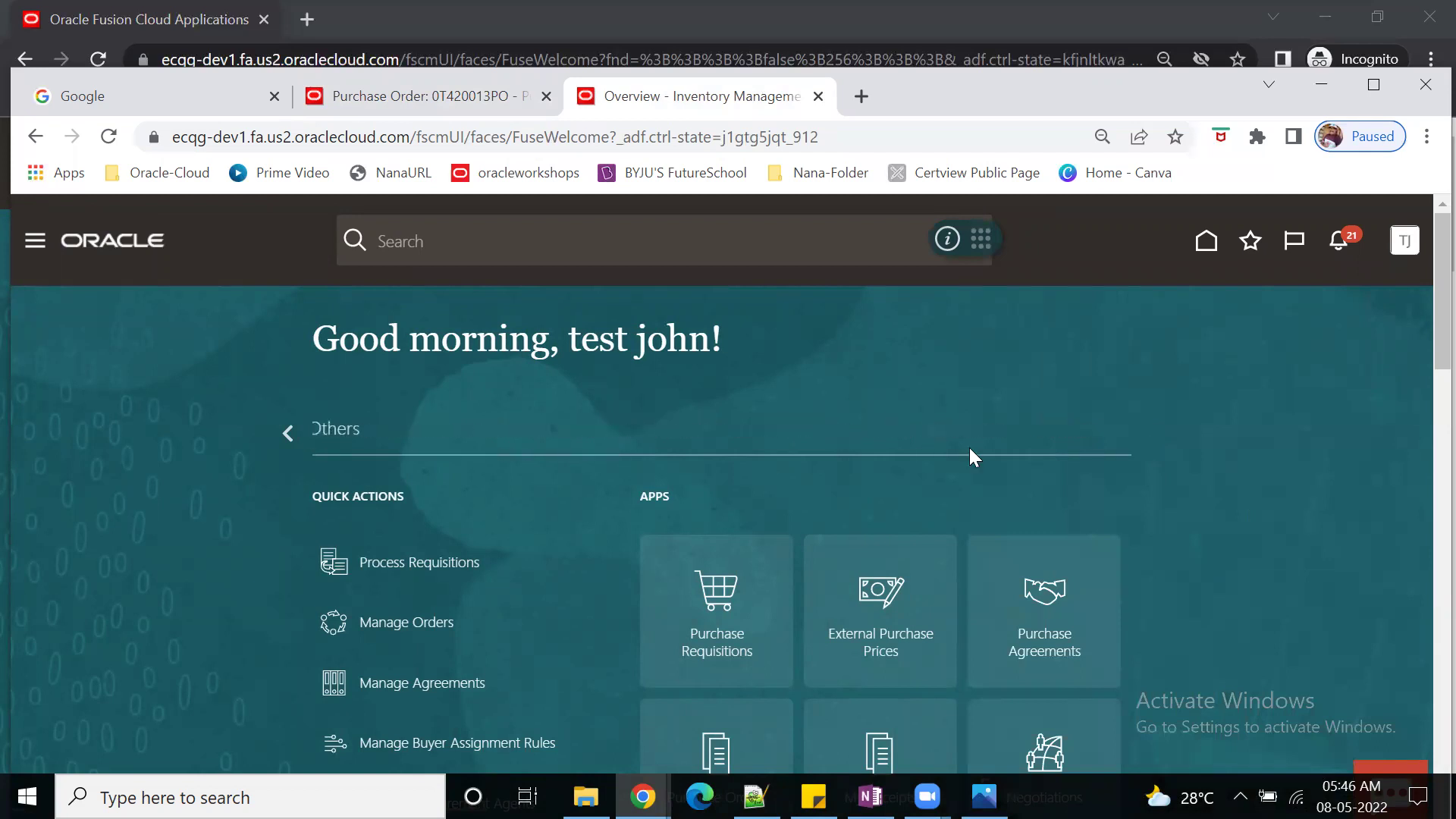
pyautogui.click(292, 440)
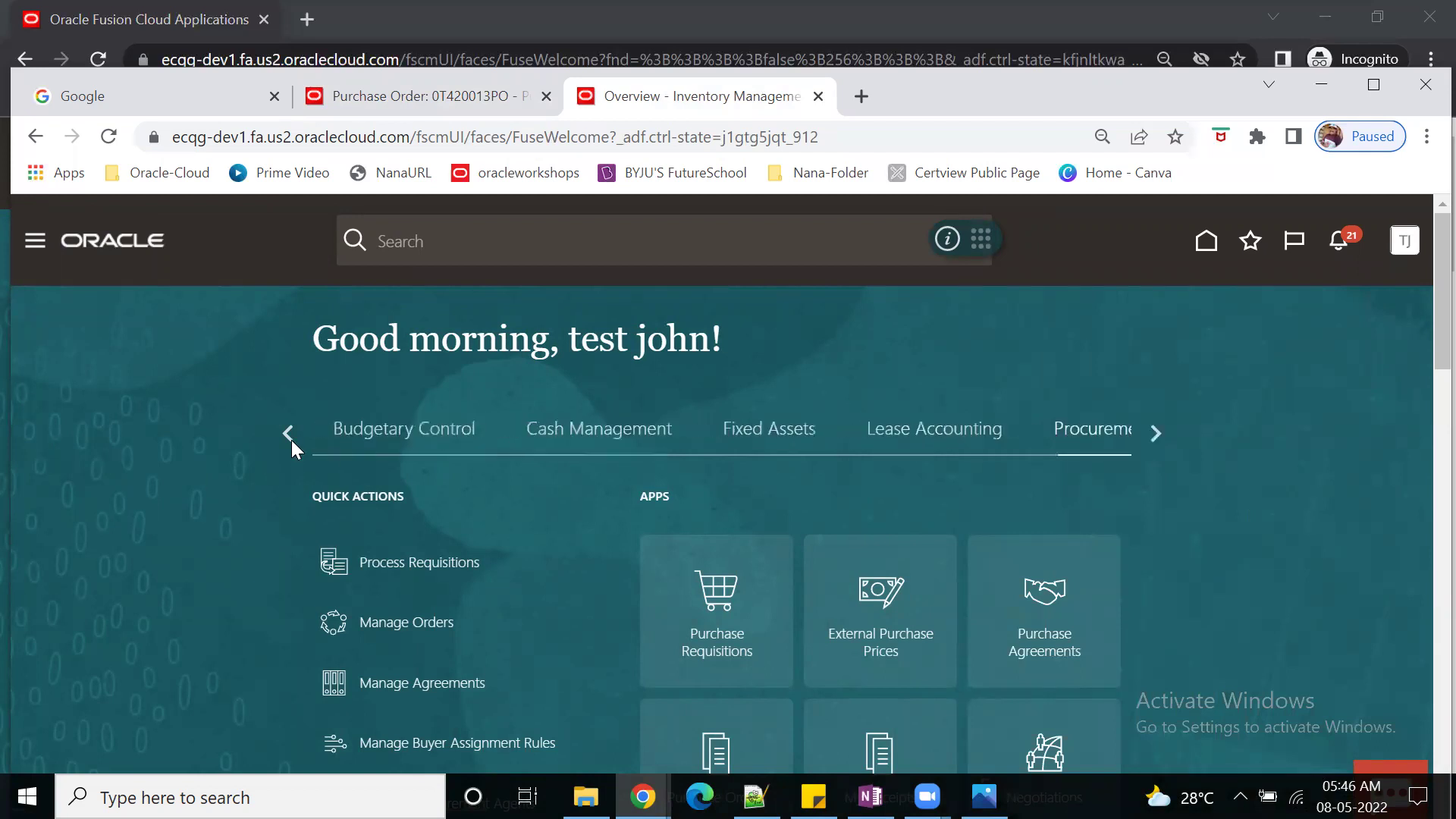
pyautogui.click(289, 434)
pyautogui.click(289, 434)
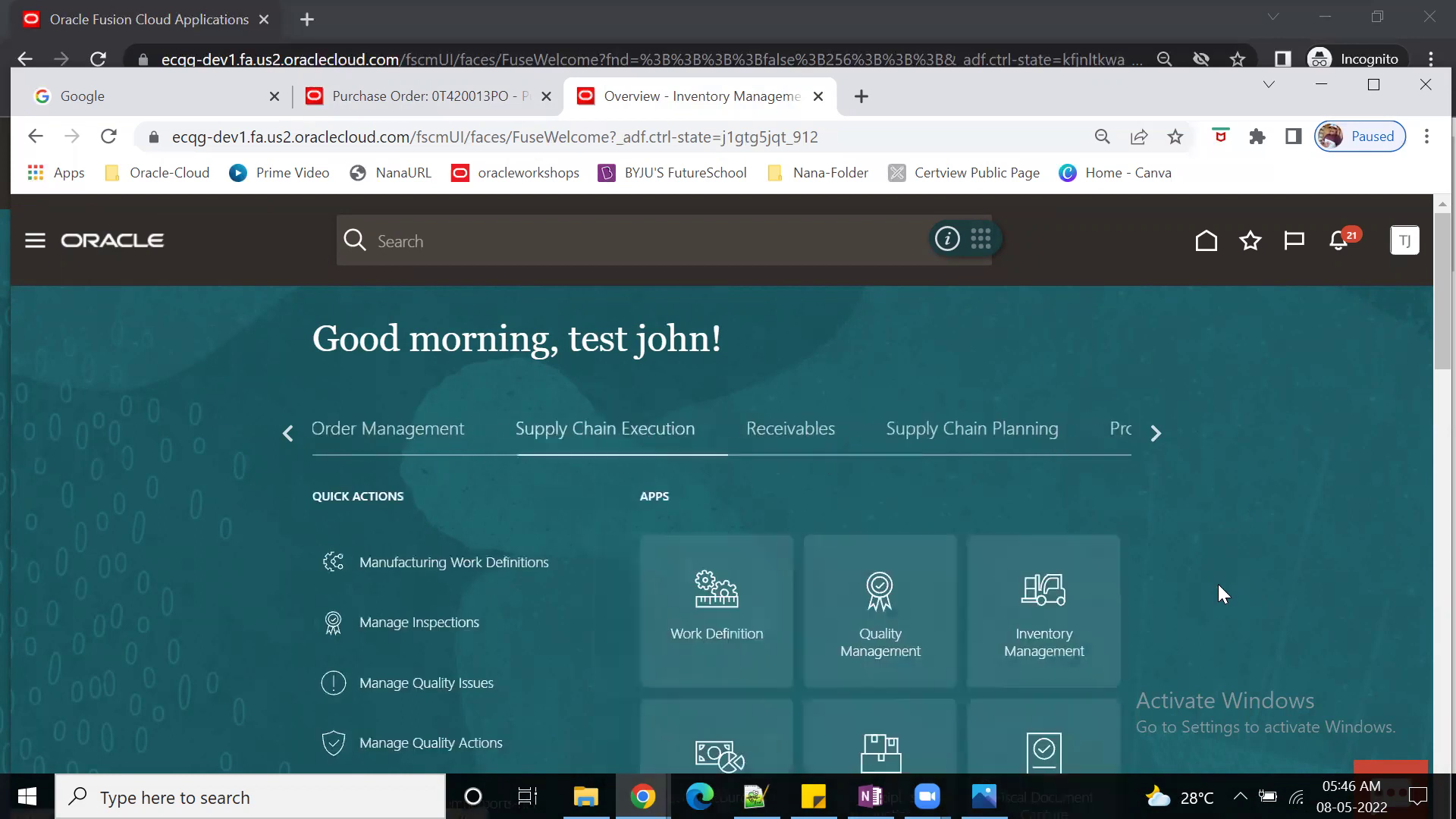
pyautogui.scroll(-3, 1214, 584)
pyautogui.click(1075, 433)
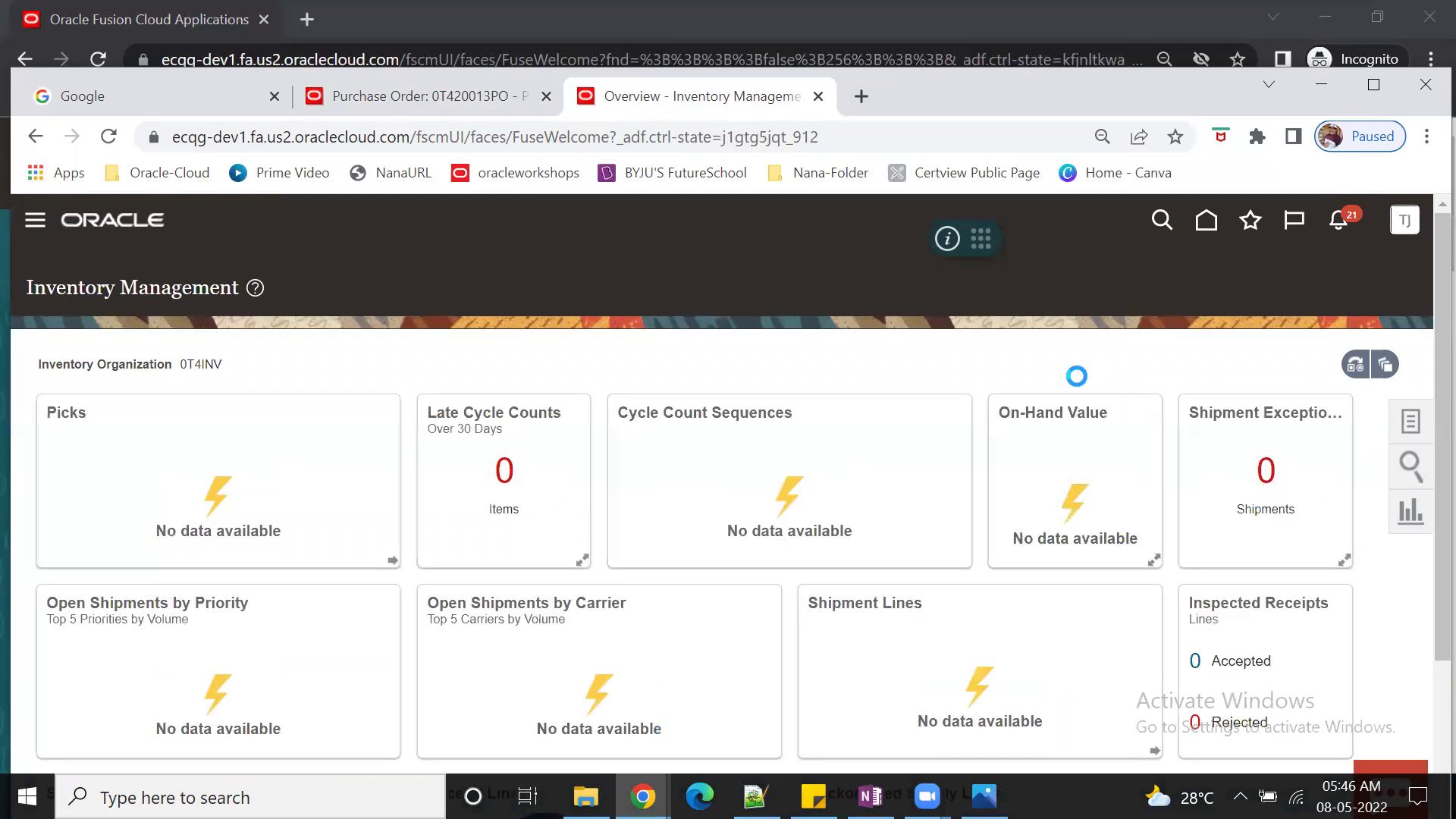
# Step: Show the Receipts tasks for the inventory organization and open Receive Expected Shipments
pyautogui.click(1411, 421)
pyautogui.click(1163, 271)
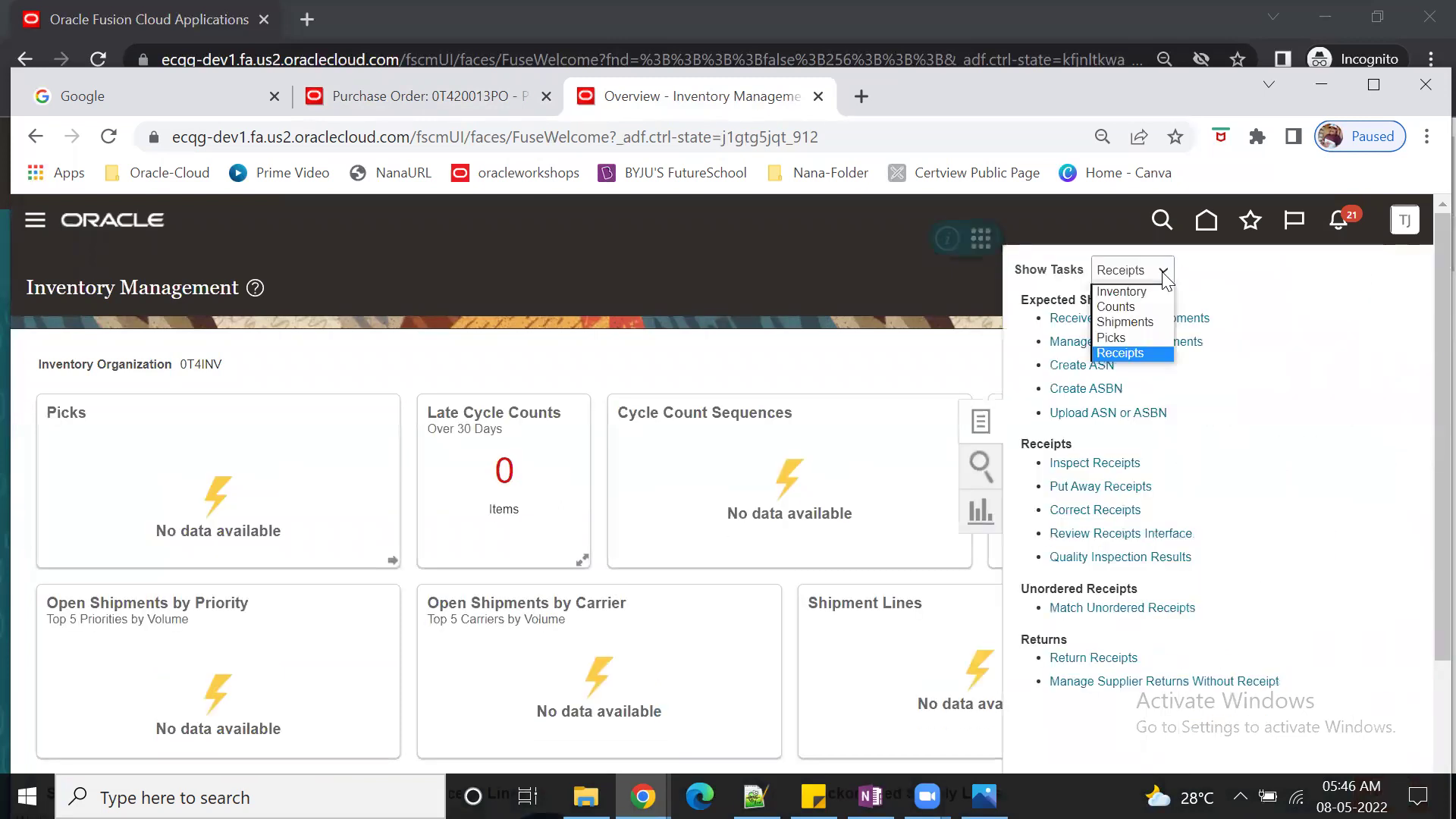
pyautogui.click(1128, 354)
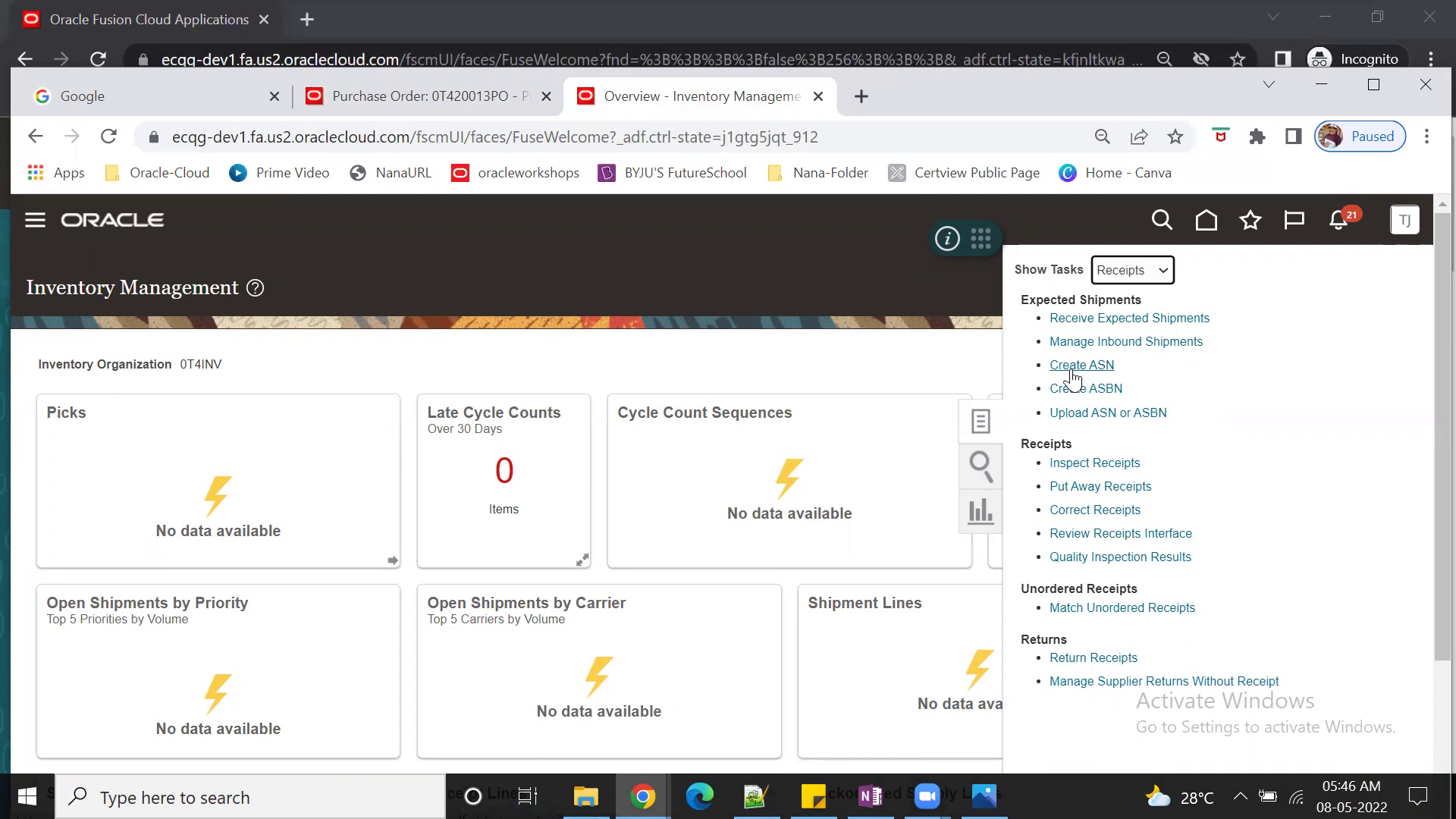
pyautogui.click(1177, 323)
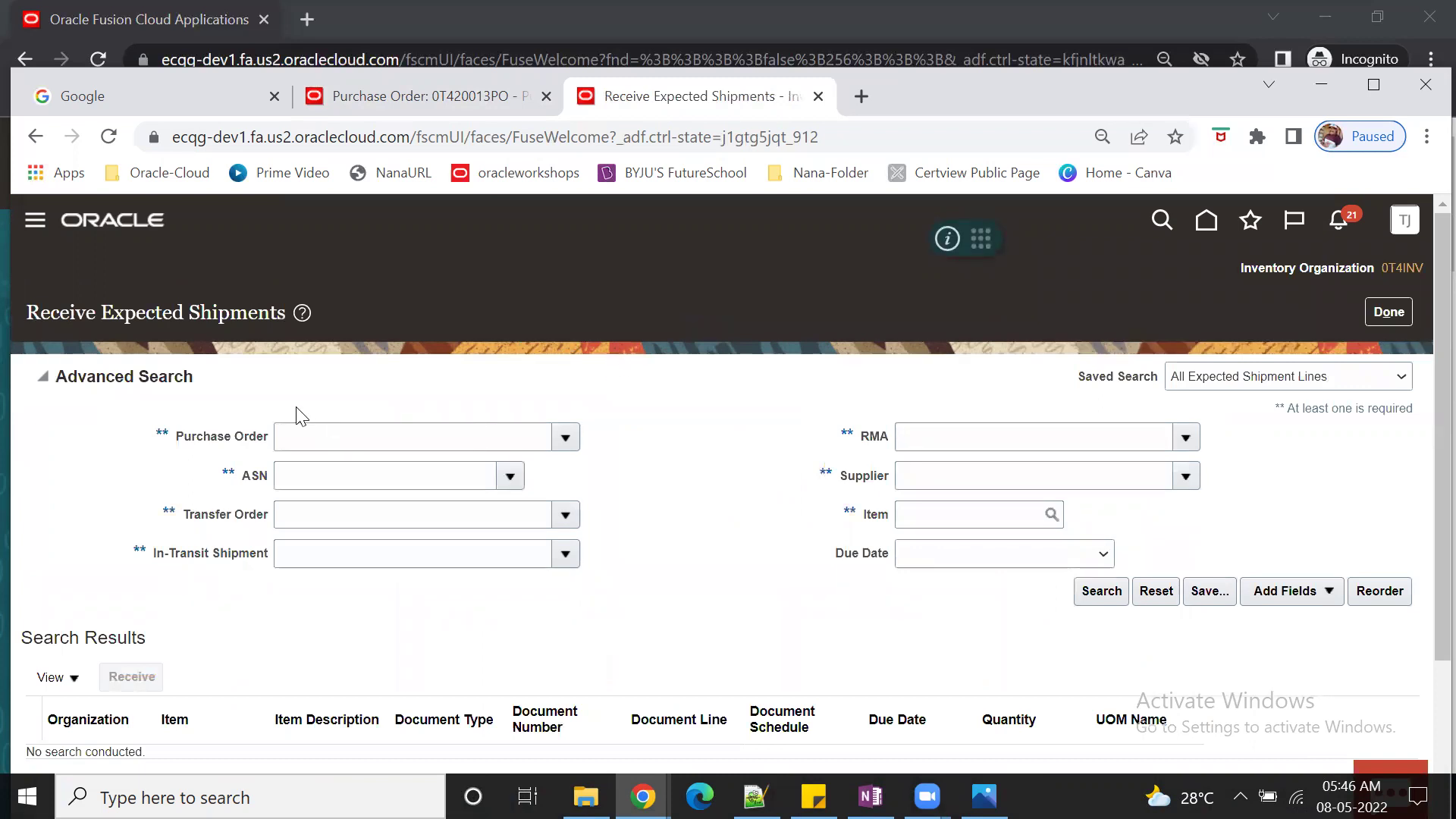
# Step: Search the expected shipments for the copied purchase order number and start receiving its 20 EA line
pyautogui.click(309, 427)
pyautogui.write('0T420013PO')
pyautogui.press('Tab')
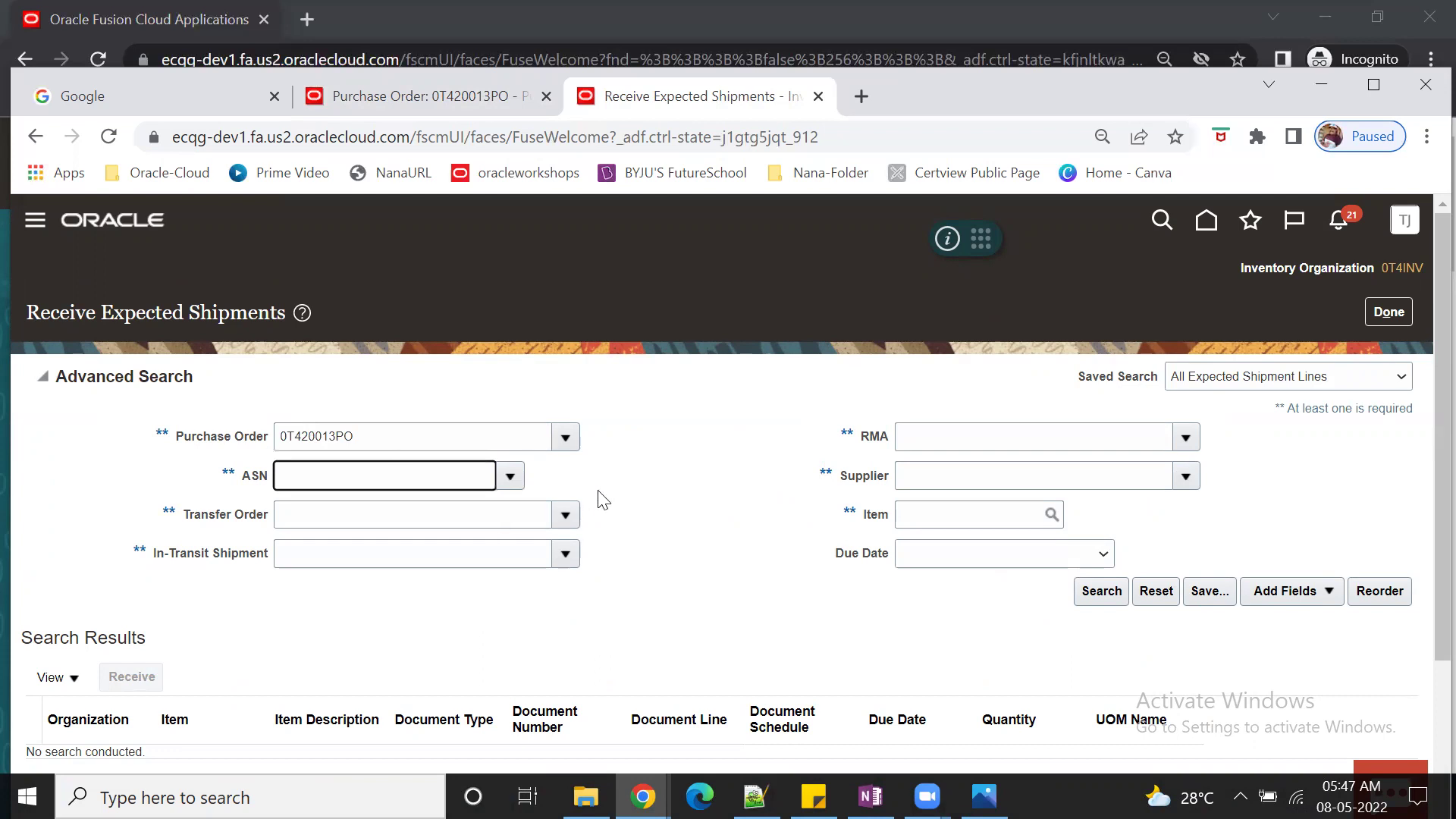
pyautogui.click(1100, 591)
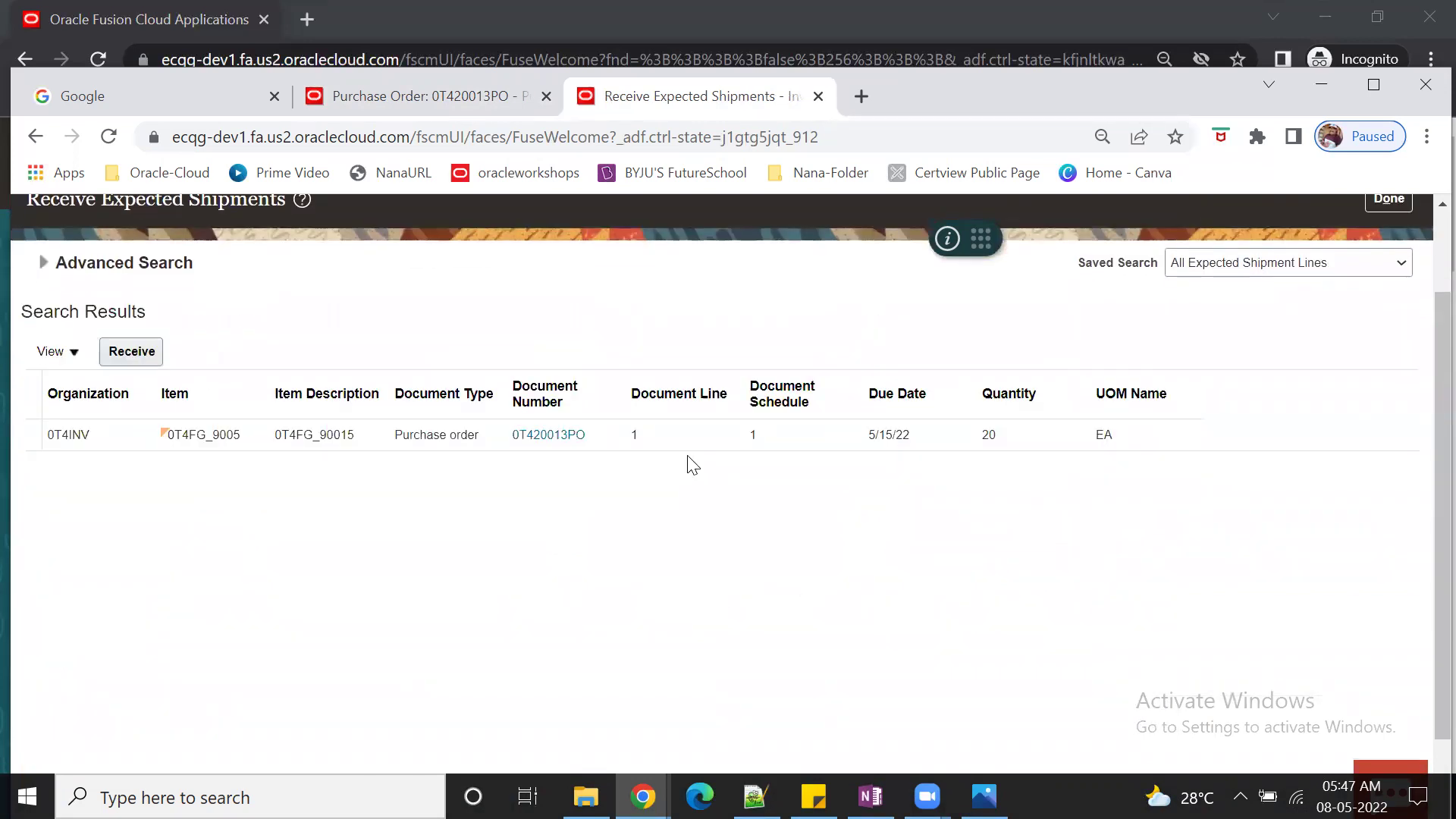
pyautogui.click(687, 431)
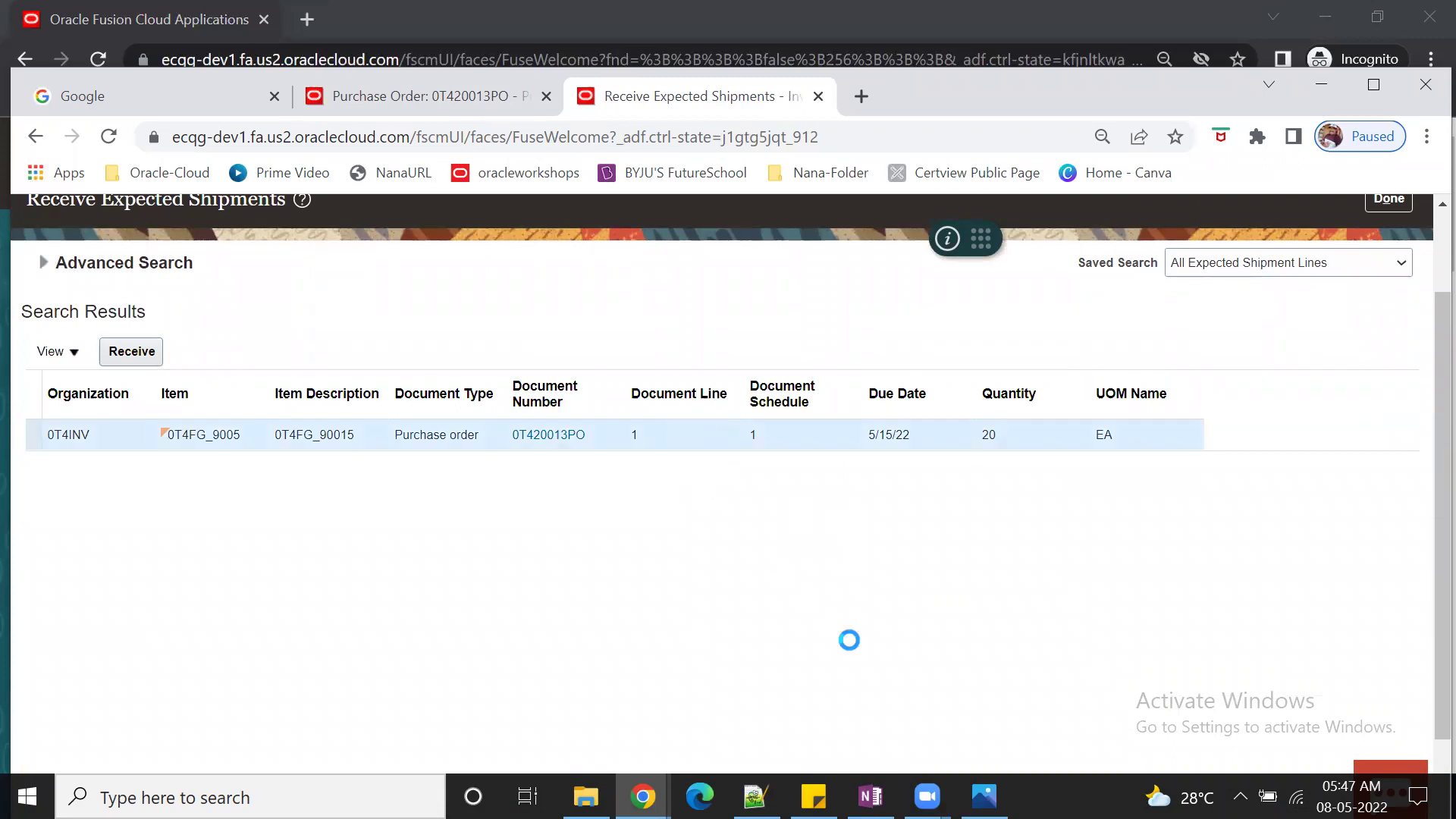
pyautogui.click(123, 363)
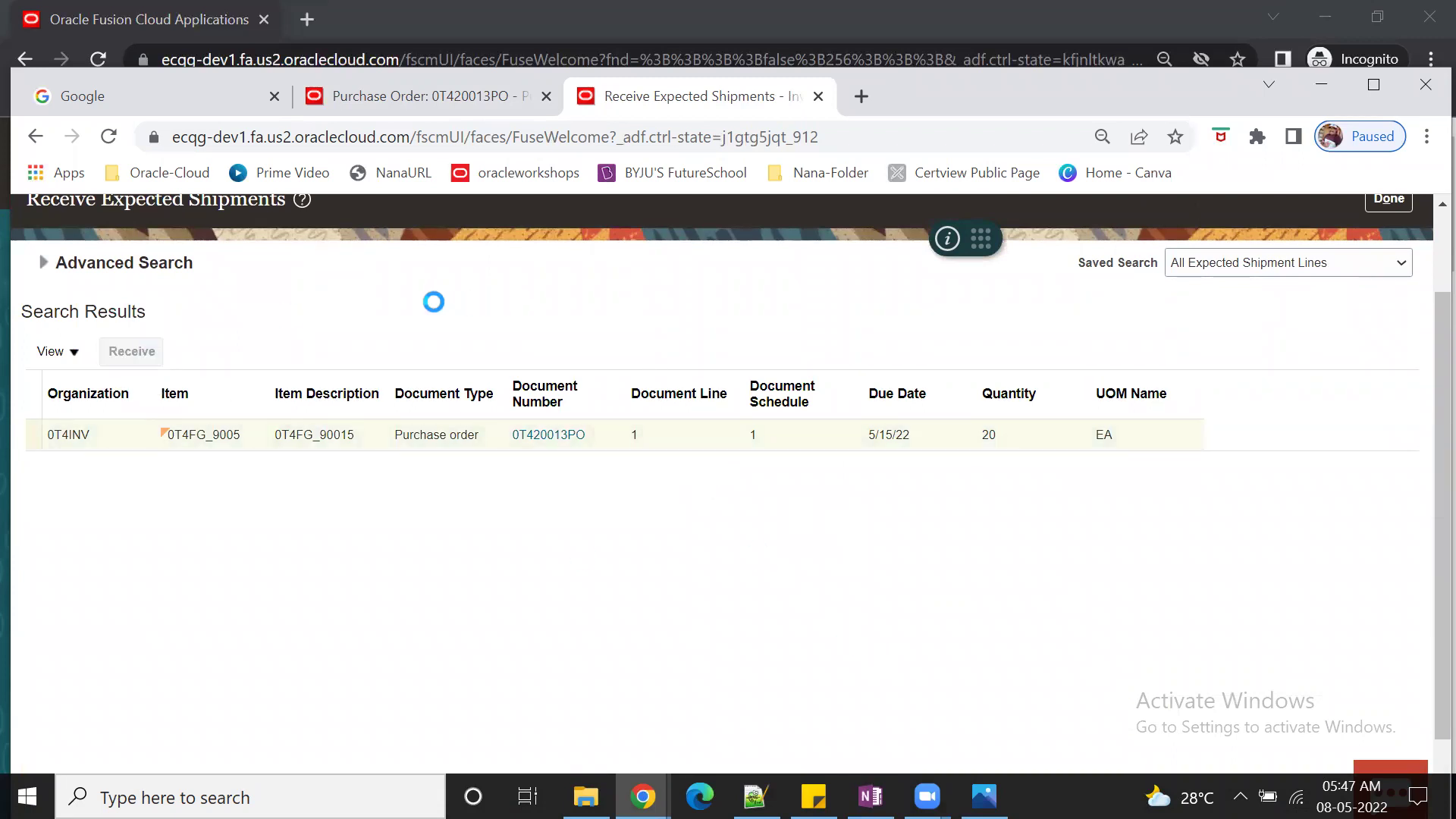
# Step: Create and submit a receipt for the purchase order's 20 EA line, keeping the default receipt details
pyautogui.click(354, 392)
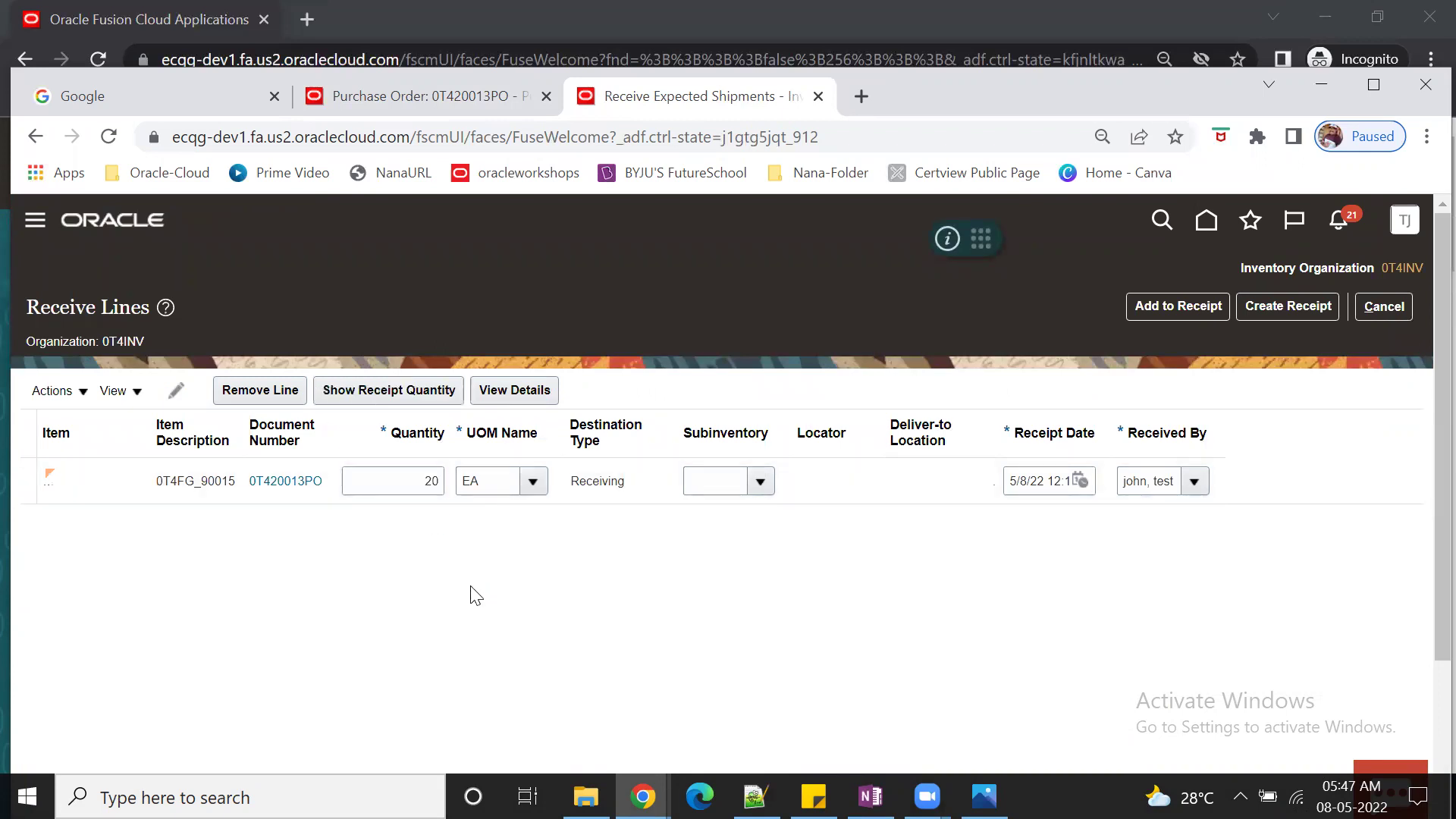
pyautogui.click(1287, 308)
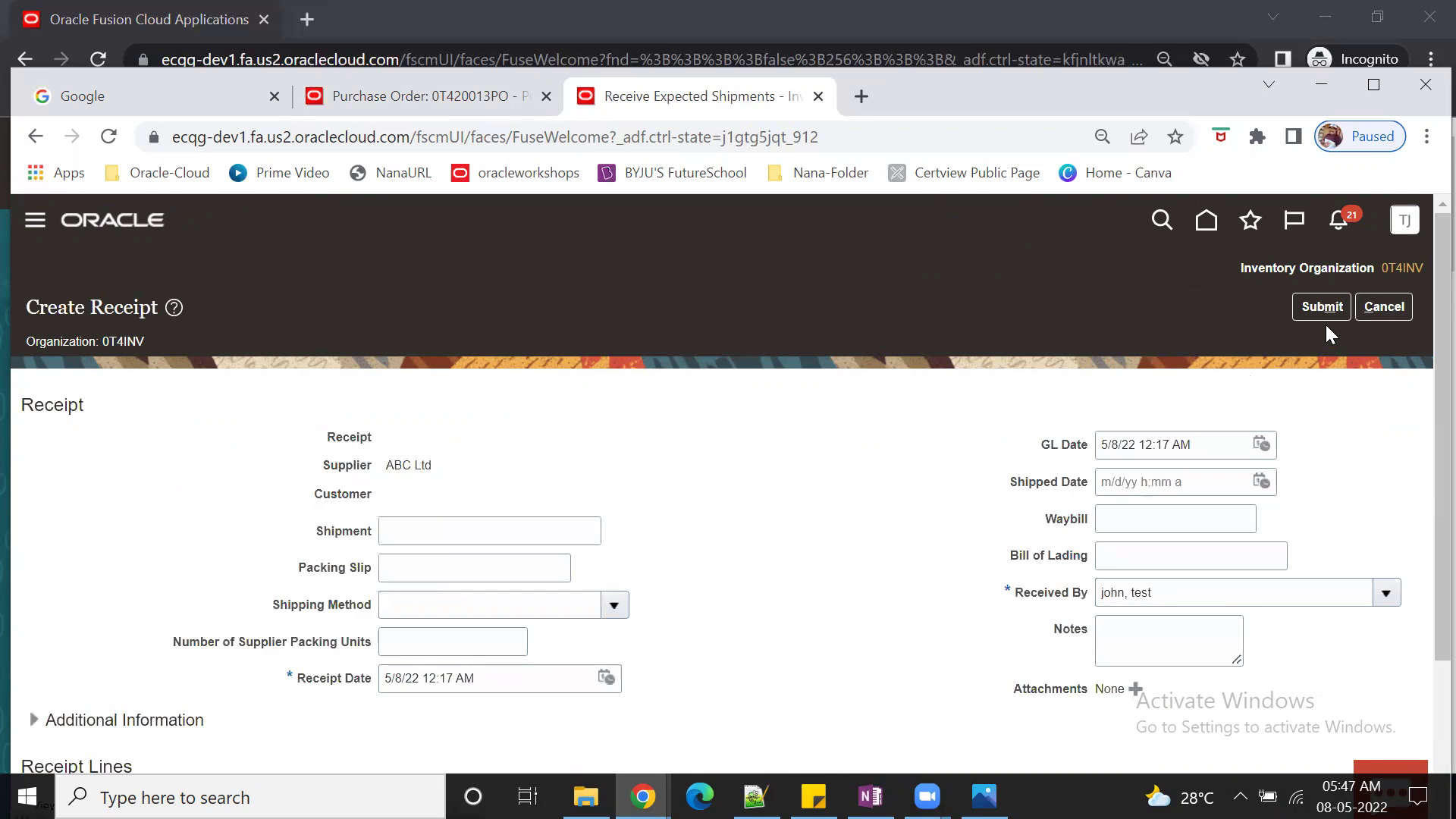
pyautogui.click(1322, 309)
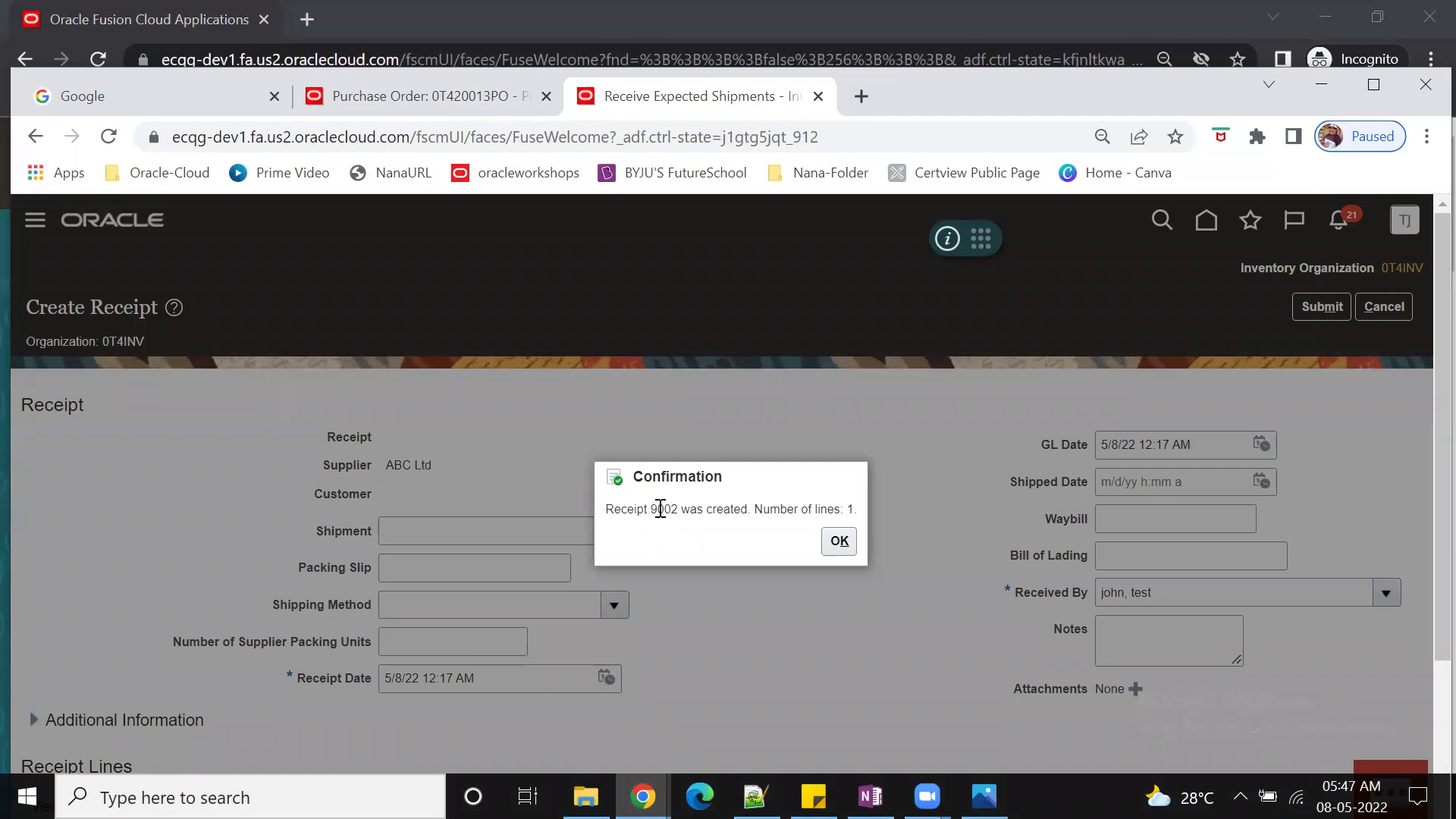
pyautogui.doubleClick(661, 509)
pyautogui.click(839, 540)
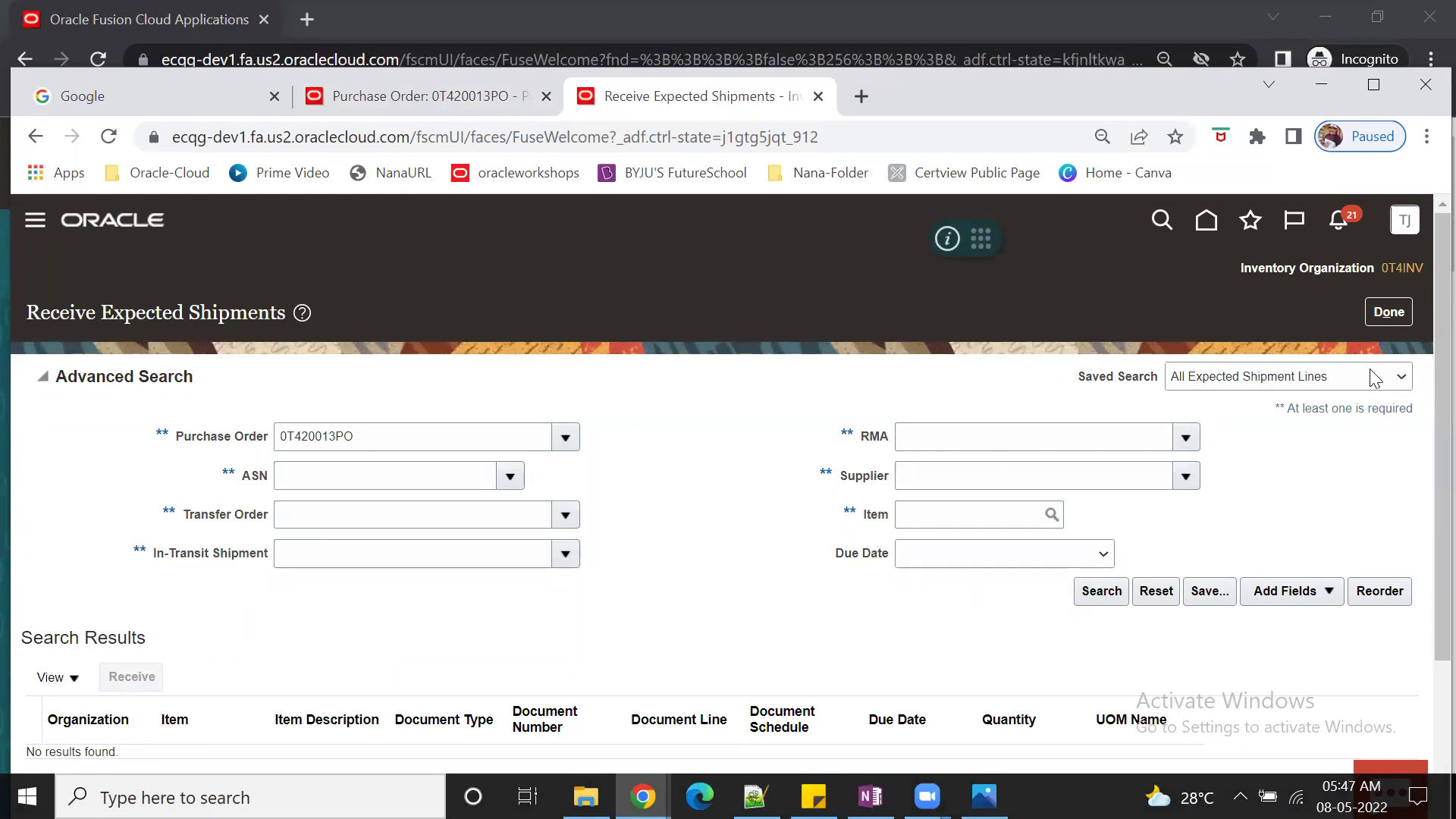
# Step: Leave Receive Expected Shipments and open Put Away Receipts from the Receipts tasks
pyautogui.click(1389, 312)
pyautogui.click(1408, 425)
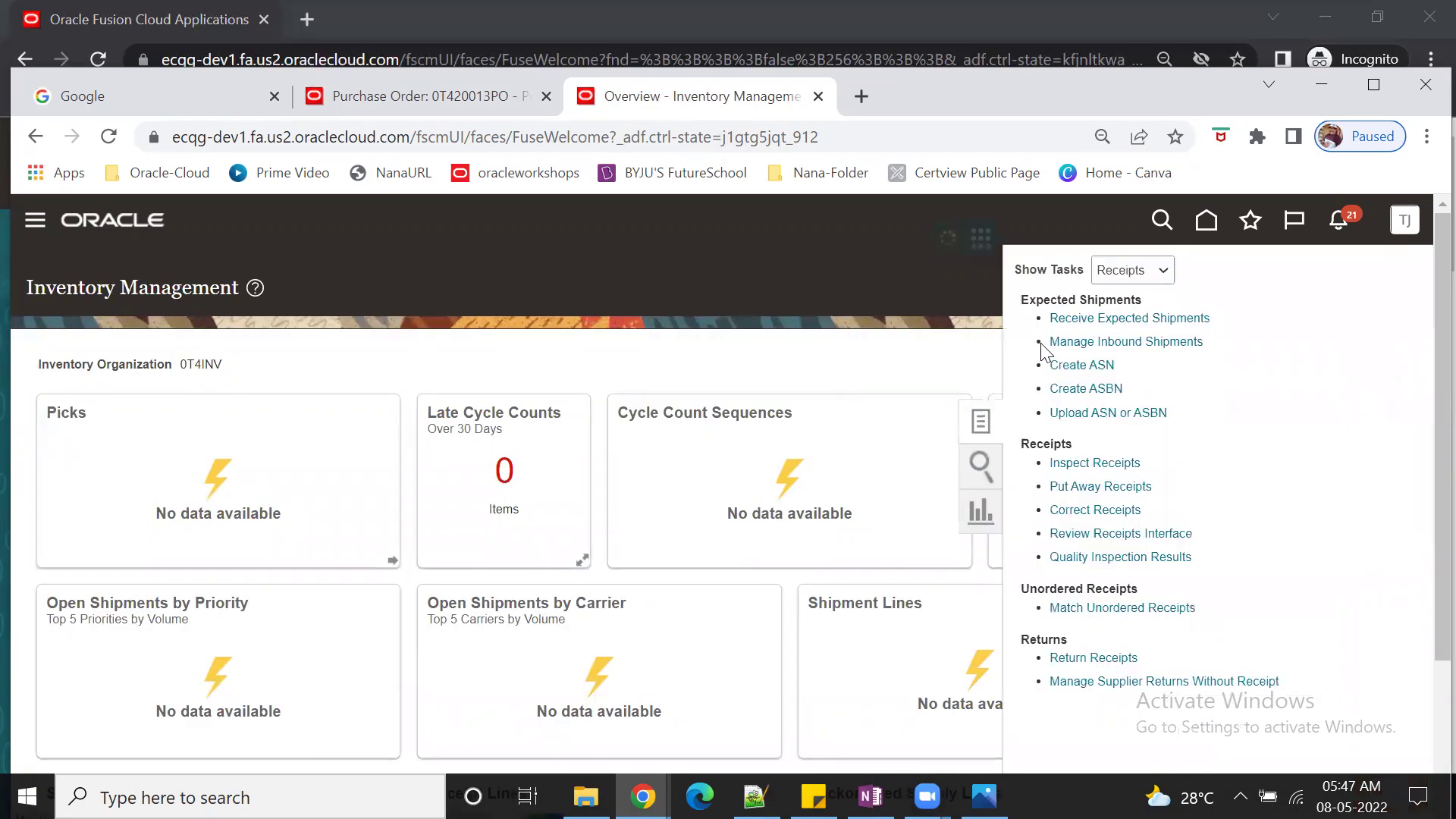
pyautogui.click(1113, 488)
# Step: Search the lines to put away using the copied number as the purchase order instead of the receipt
pyautogui.click(364, 437)
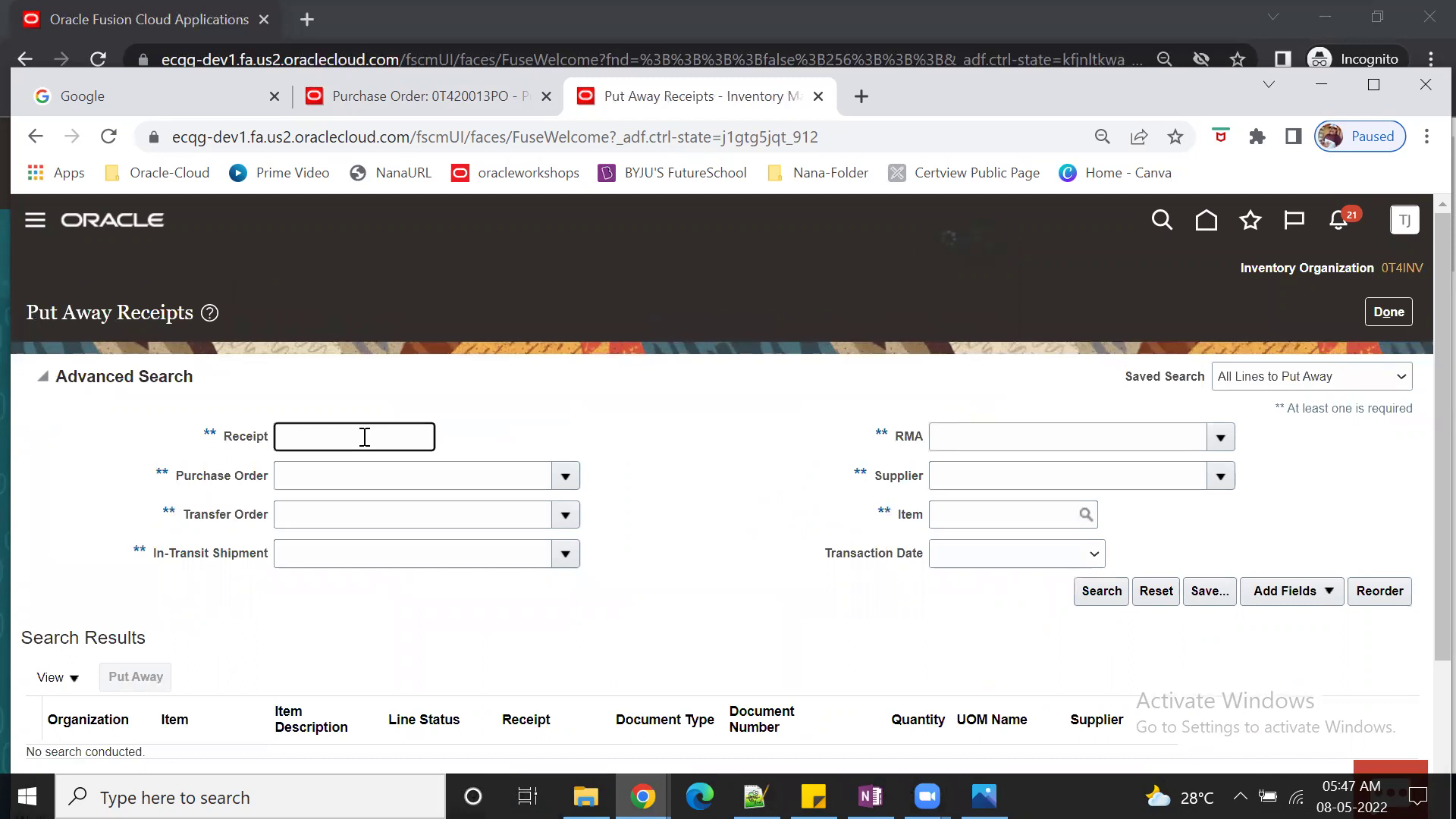
pyautogui.write('0T420013PO')
pyautogui.moveTo(389, 439); pyautogui.dragTo(154, 439)
pyautogui.hotkey('ctrl', 'c')
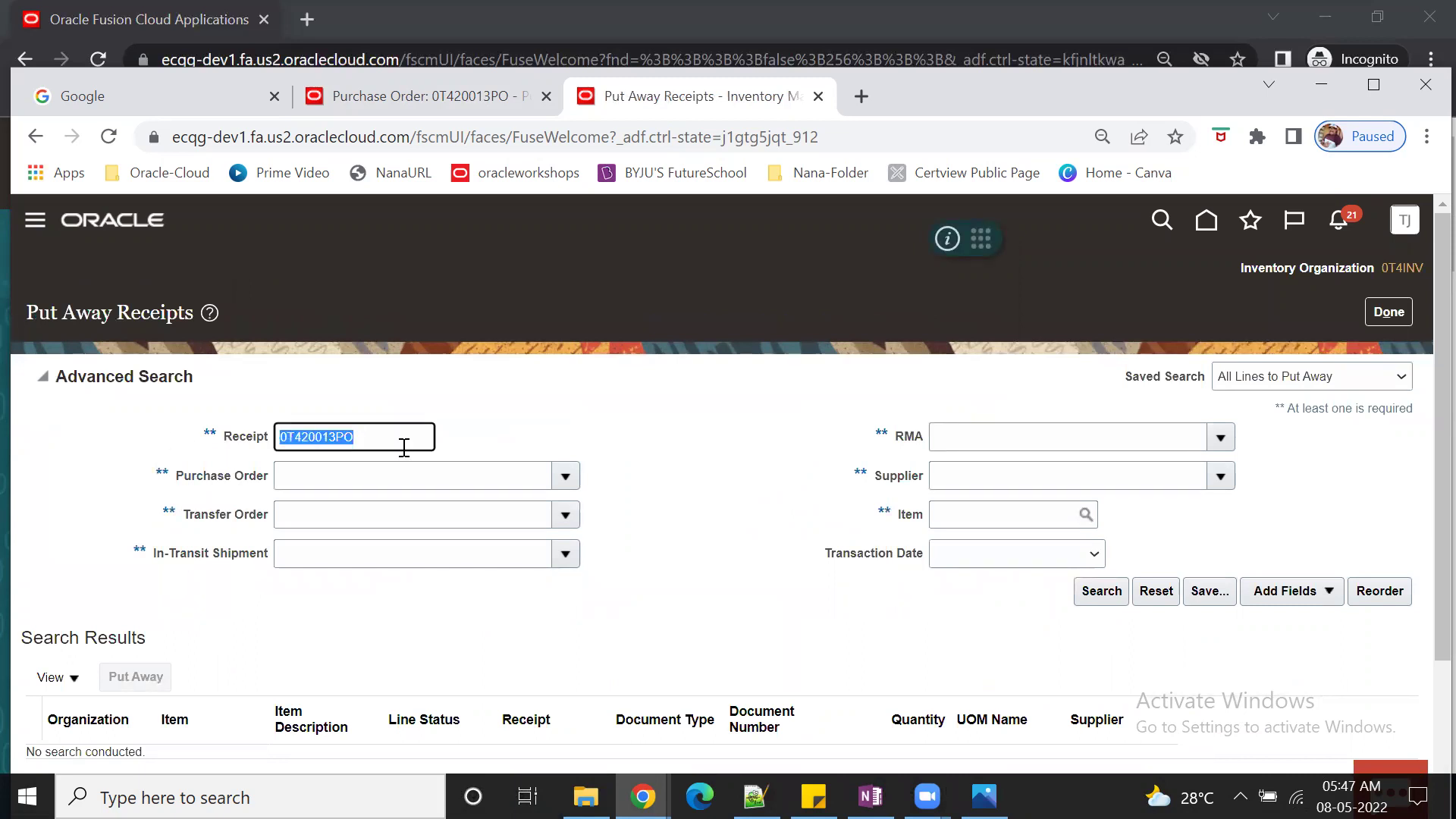
pyautogui.press('BackSpace')
pyautogui.click(364, 486)
pyautogui.hotkey('ctrl', 'v')
pyautogui.press('Tab')
pyautogui.click(1101, 591)
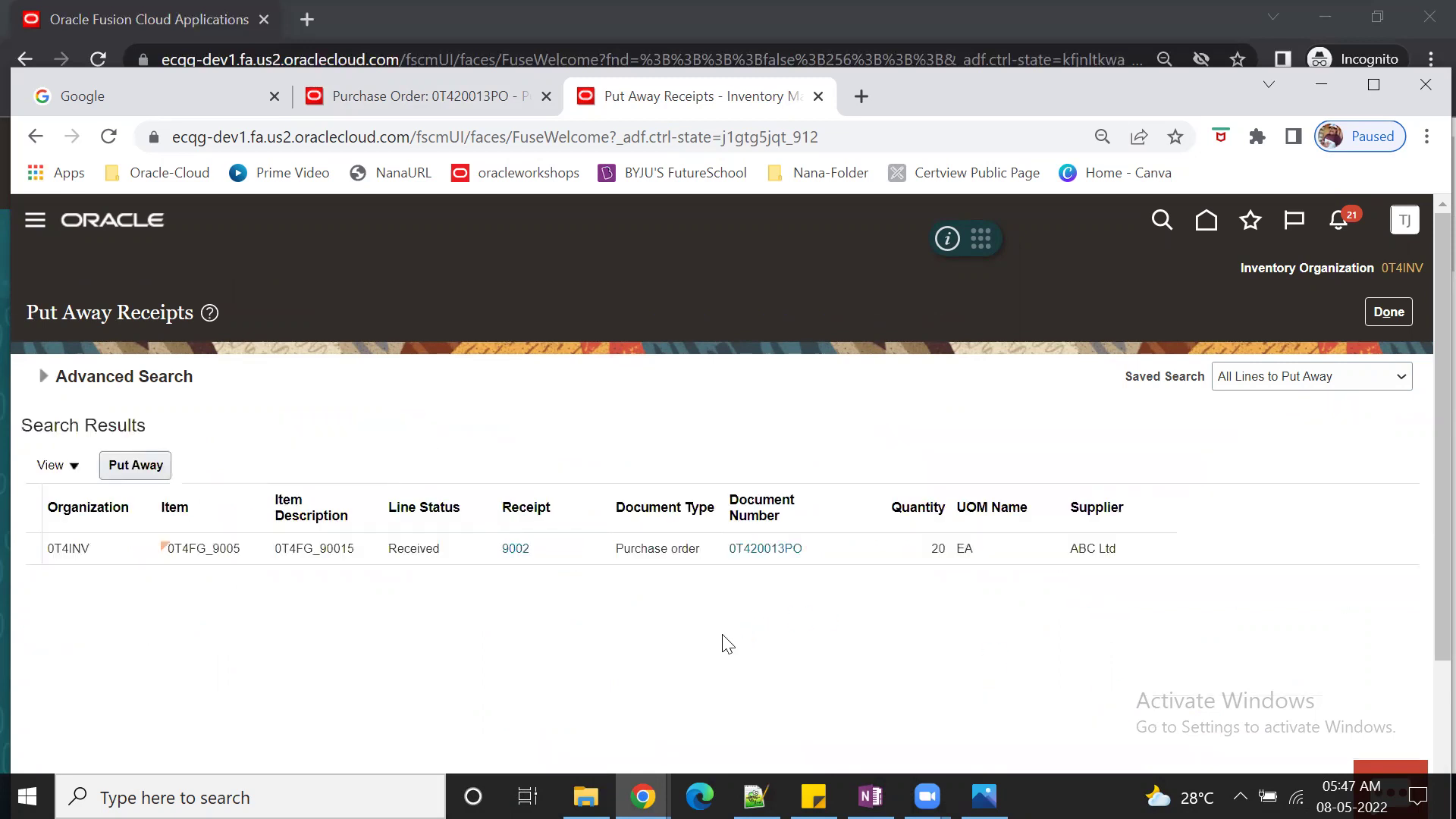
# Step: Put away the received 20 EA line with destination type Expense, submit it and return to the Inventory Management overview
pyautogui.click(124, 551)
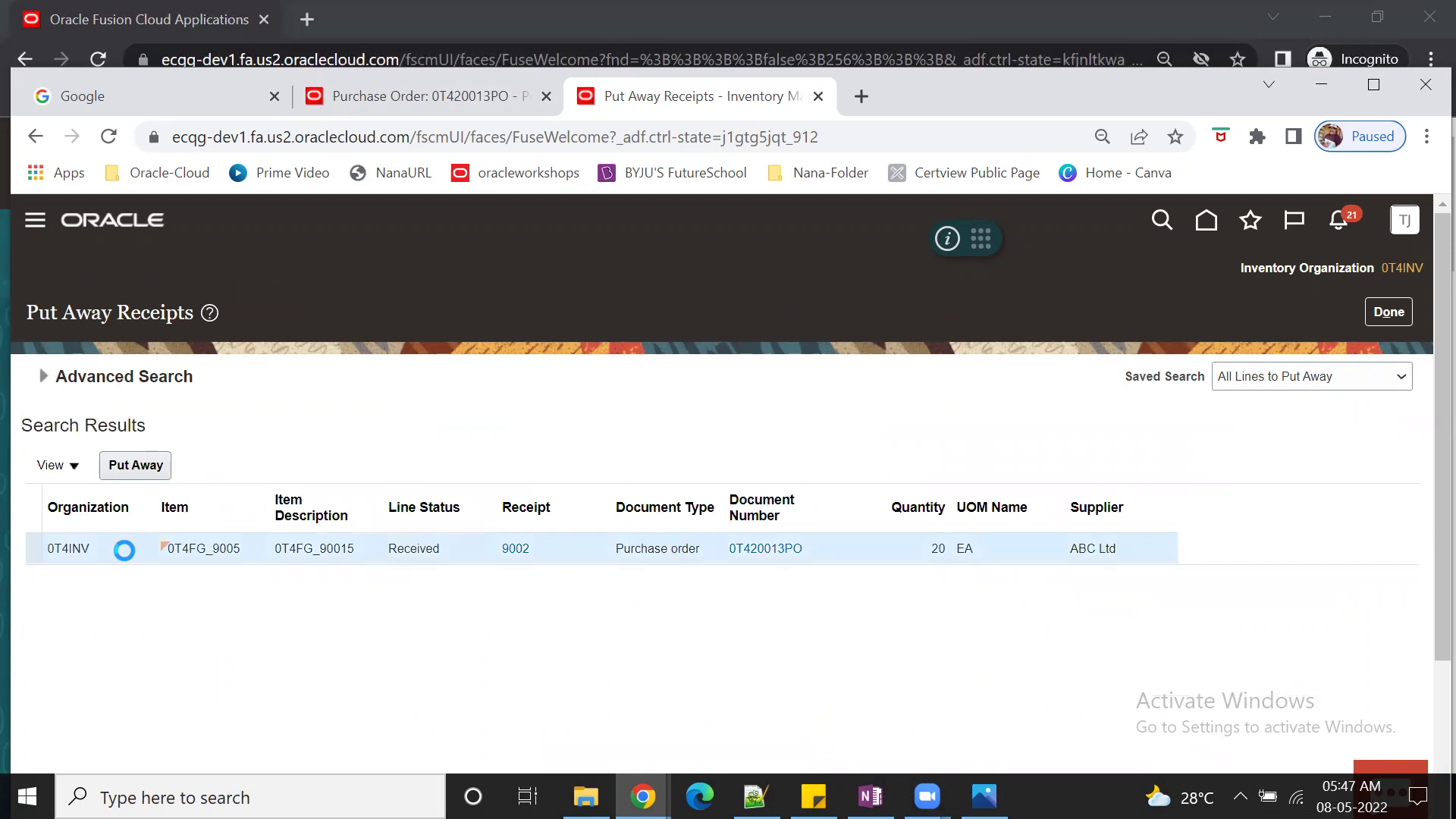
pyautogui.click(125, 469)
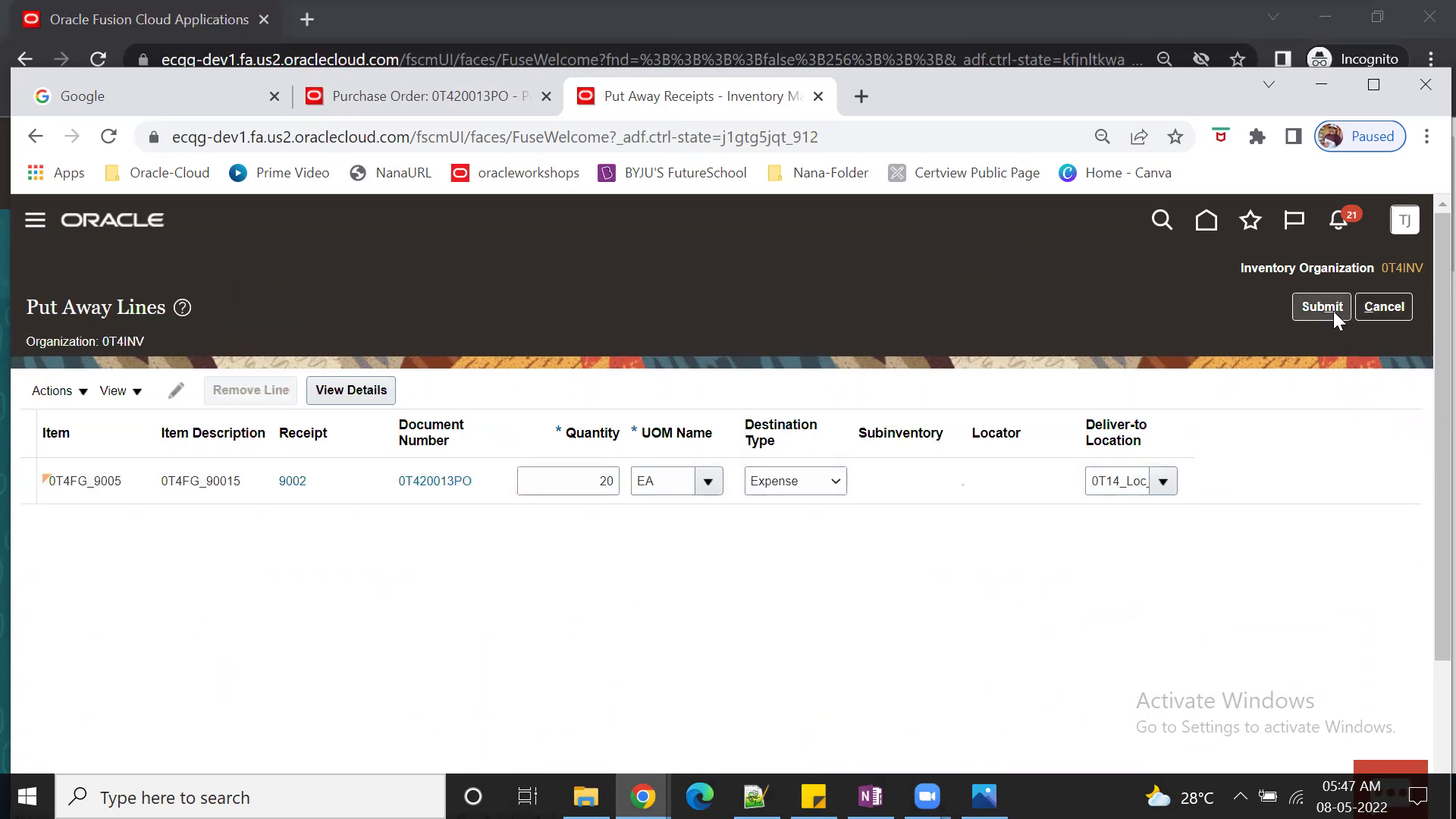
pyautogui.click(837, 479)
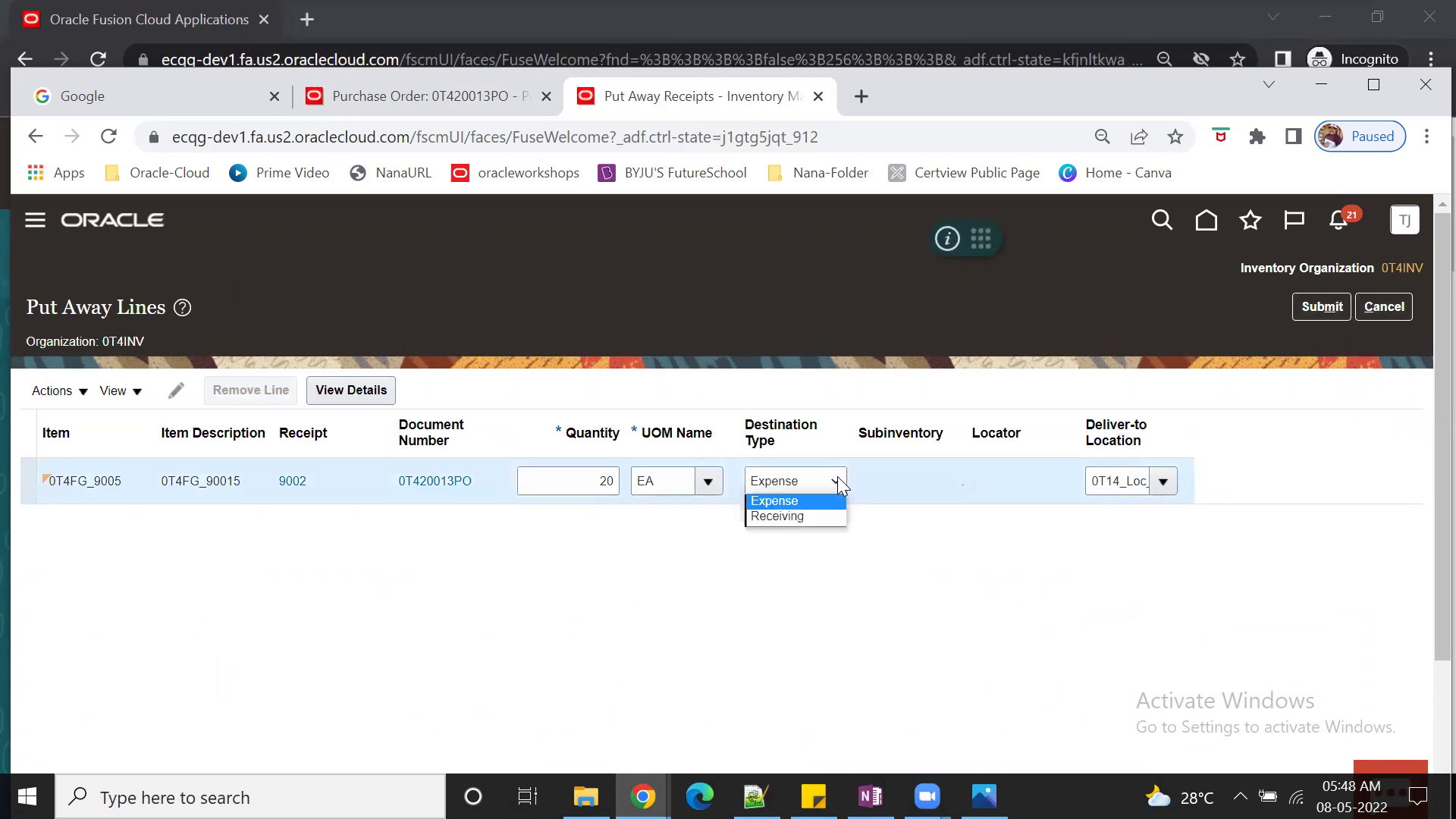
pyautogui.click(943, 628)
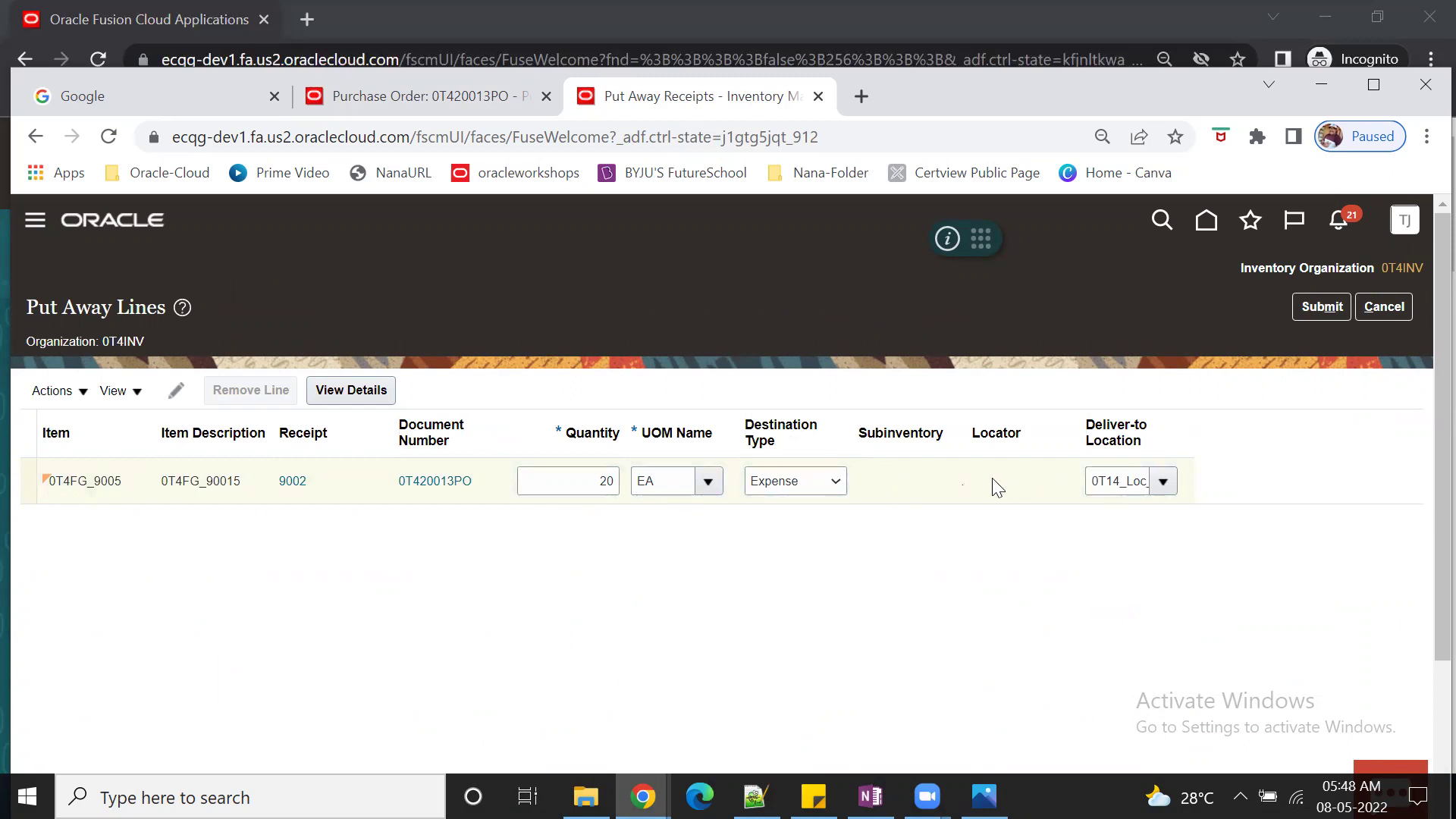
pyautogui.click(1324, 308)
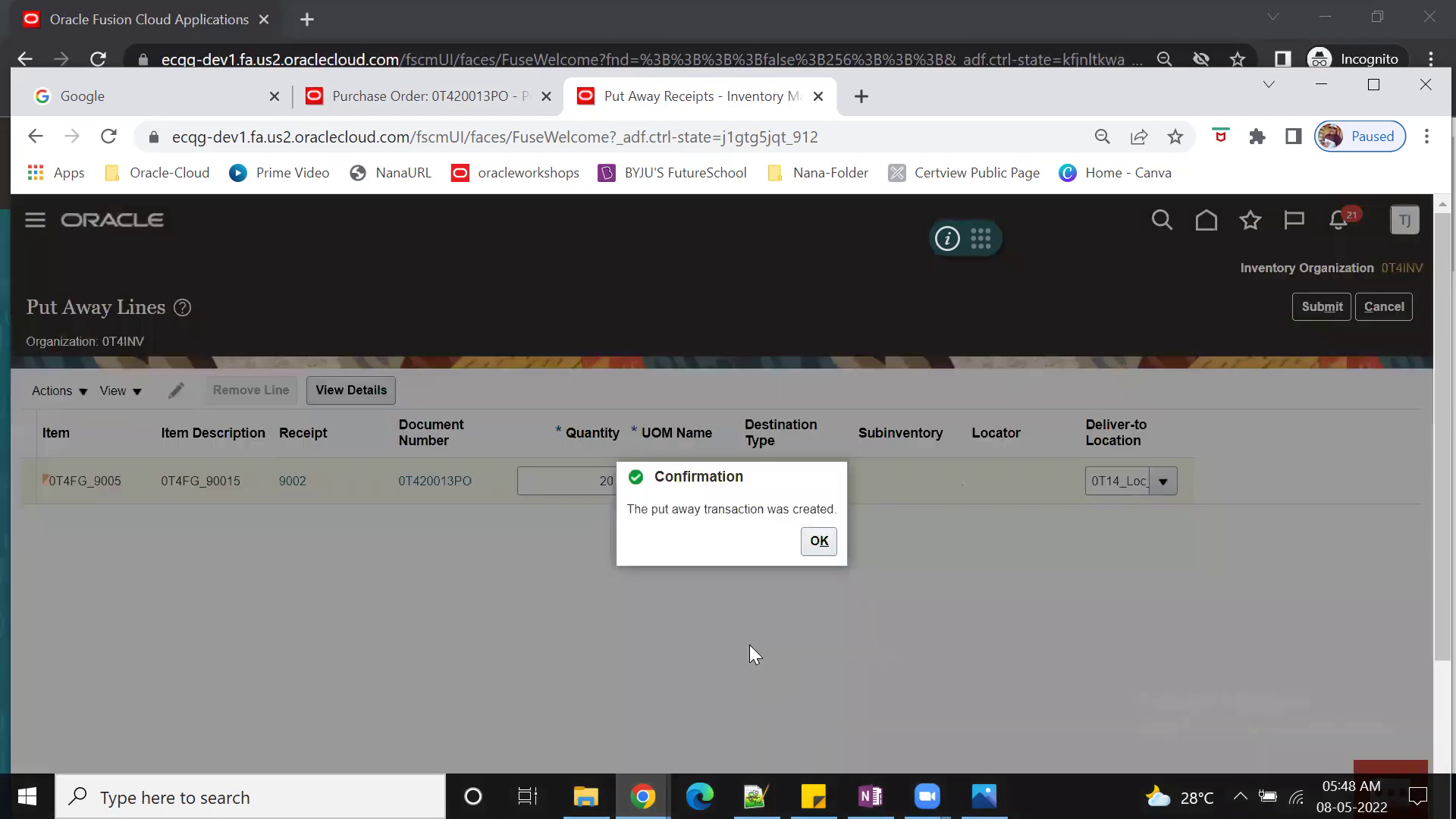
pyautogui.click(821, 543)
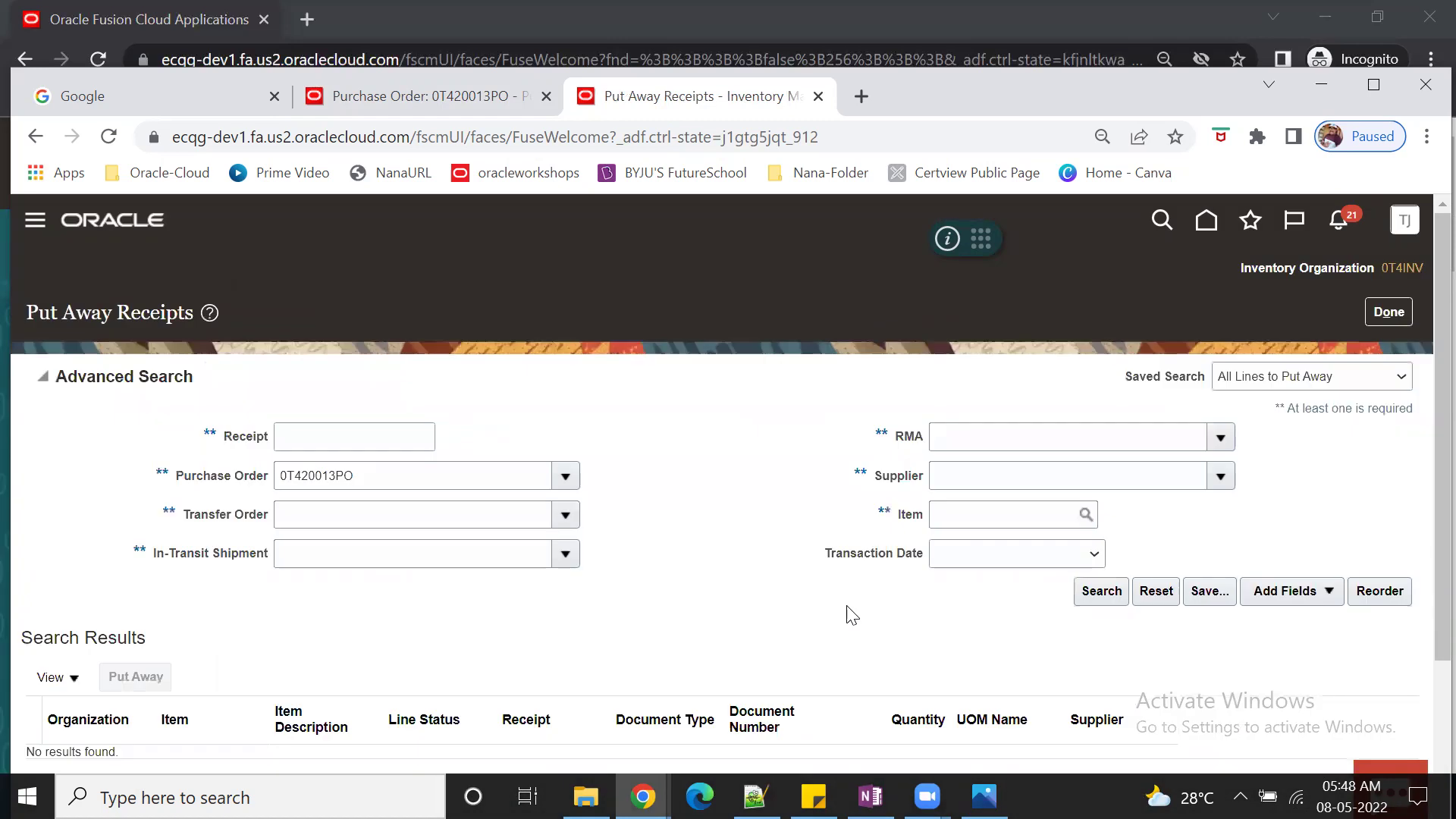
pyautogui.click(1389, 313)
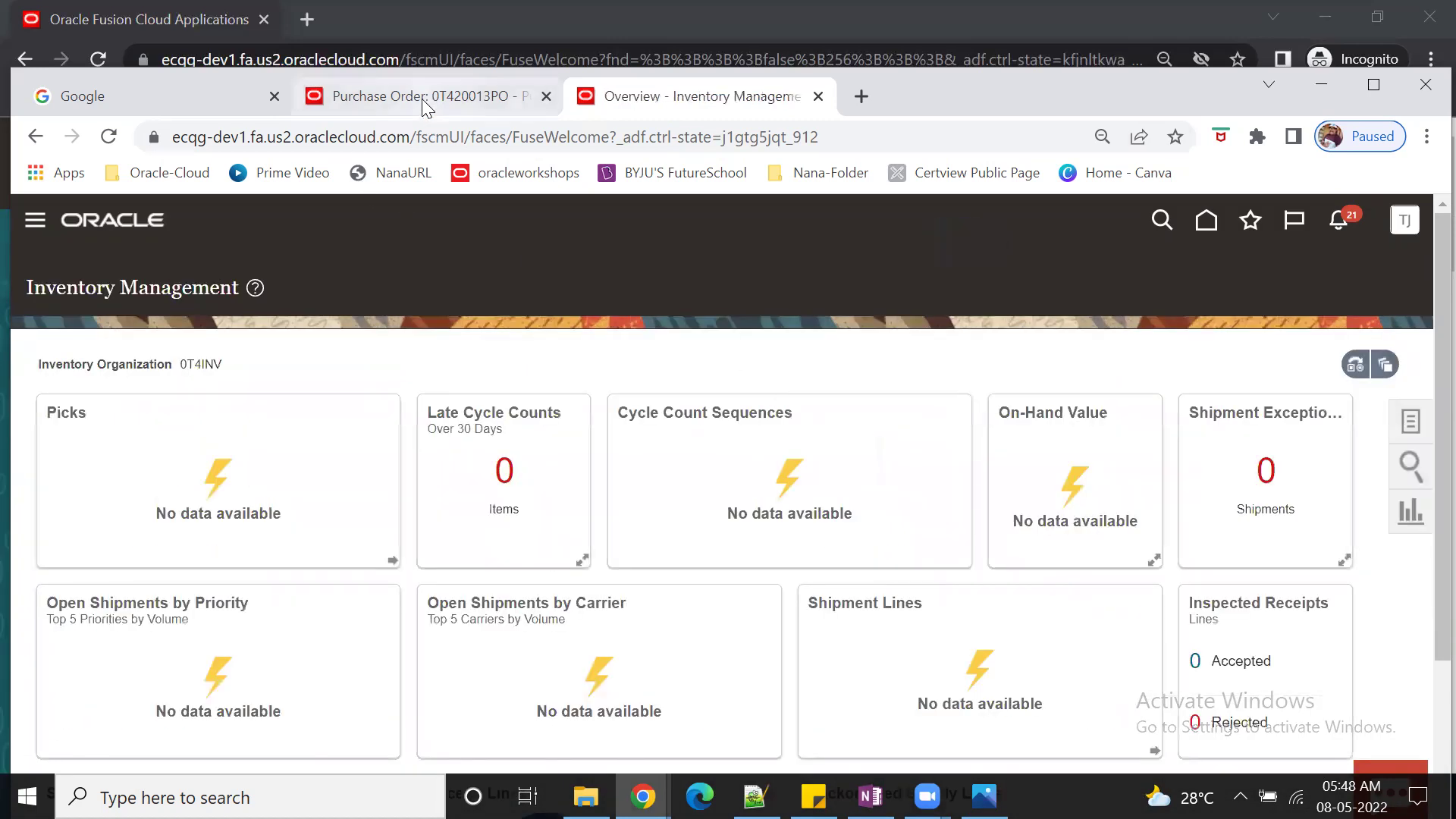
# Step: Refresh the open purchase order and examine its order life cycle details, including shipments, receipts and invoices
pyautogui.click(421, 96)
pyautogui.click(1009, 215)
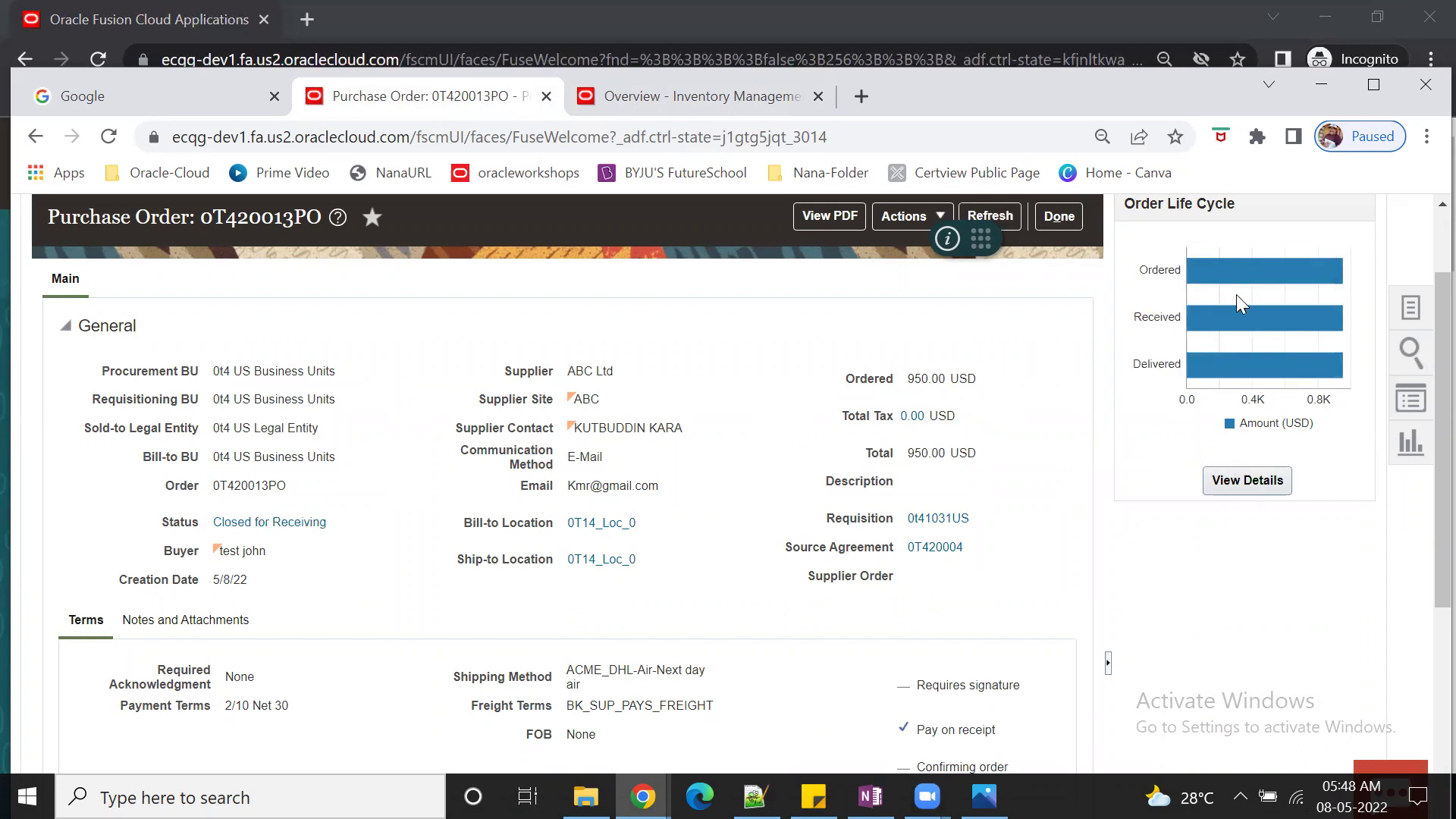
pyautogui.click(1248, 480)
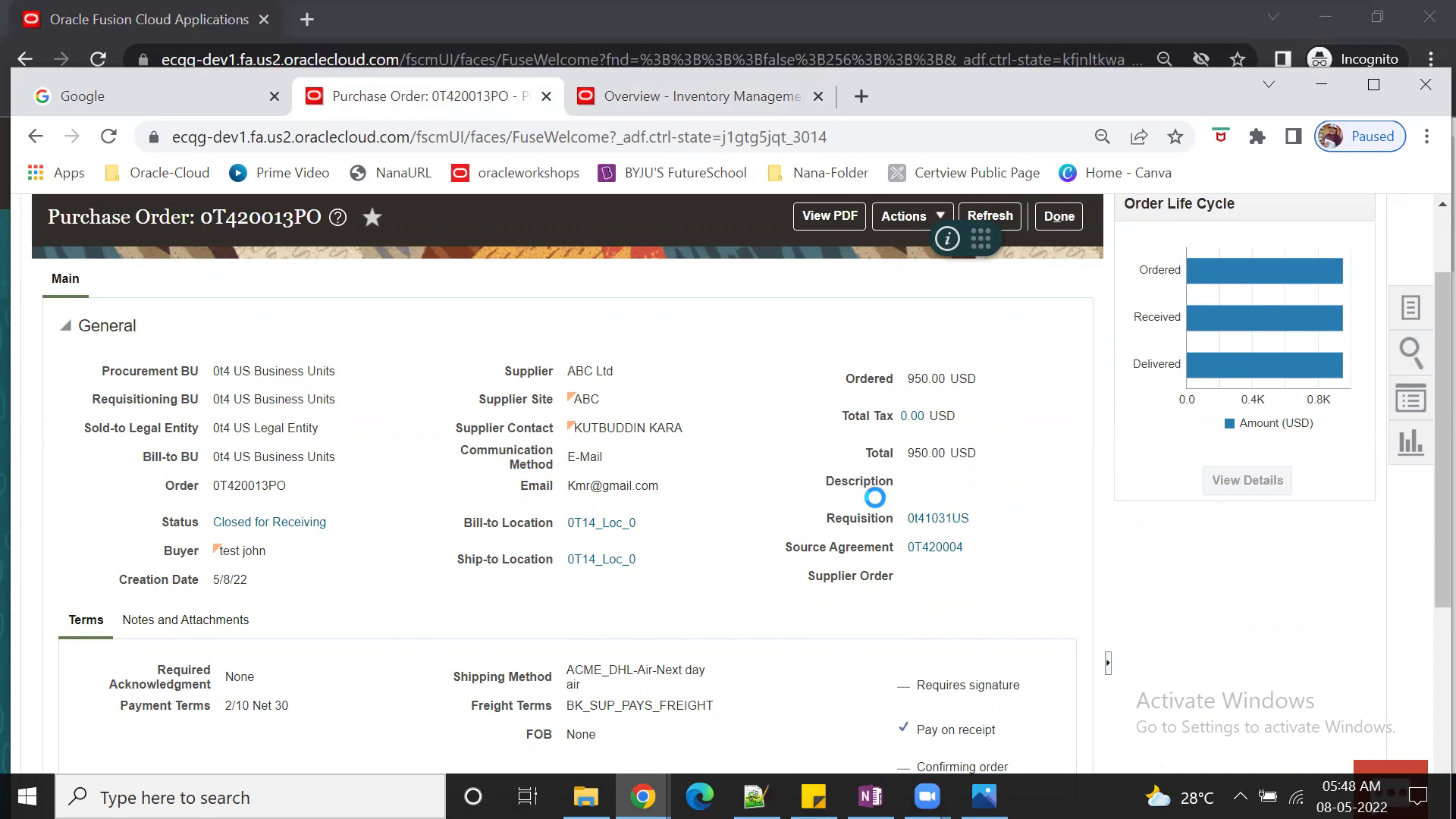
pyautogui.scroll(-4, 876, 510)
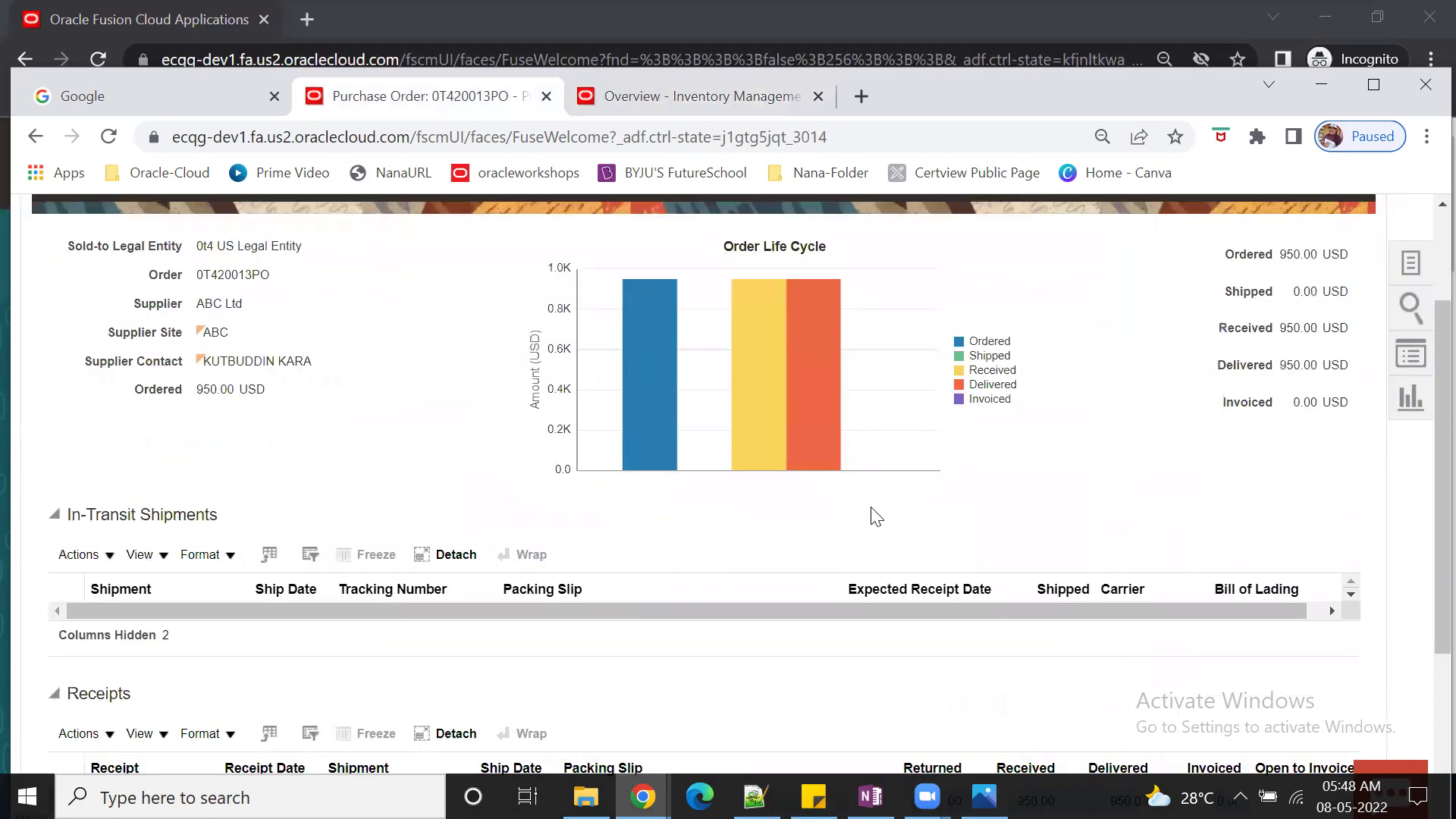
pyautogui.scroll(2, 872, 517)
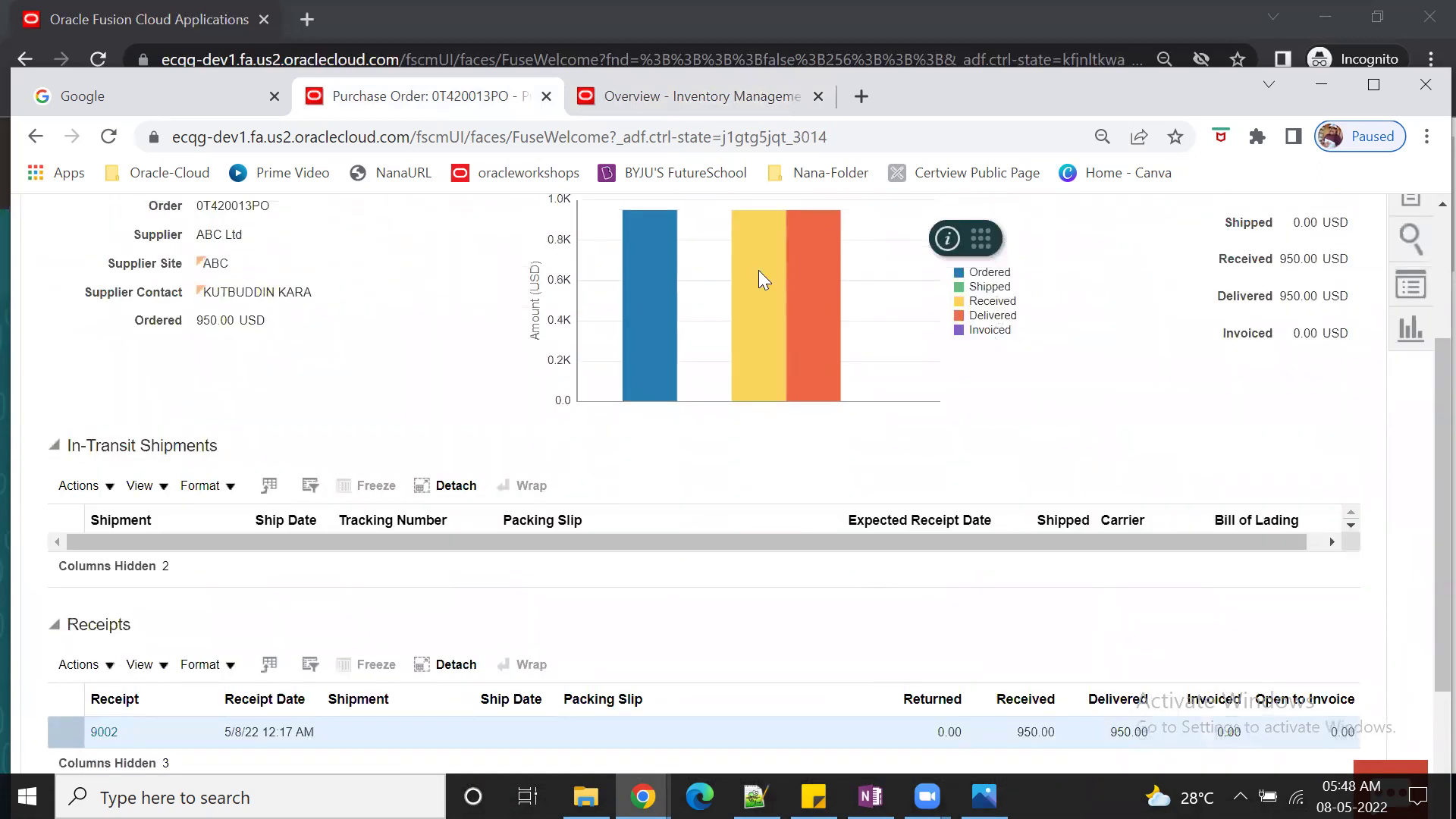
pyautogui.scroll(-1, 743, 534)
pyautogui.scroll(-3, 693, 508)
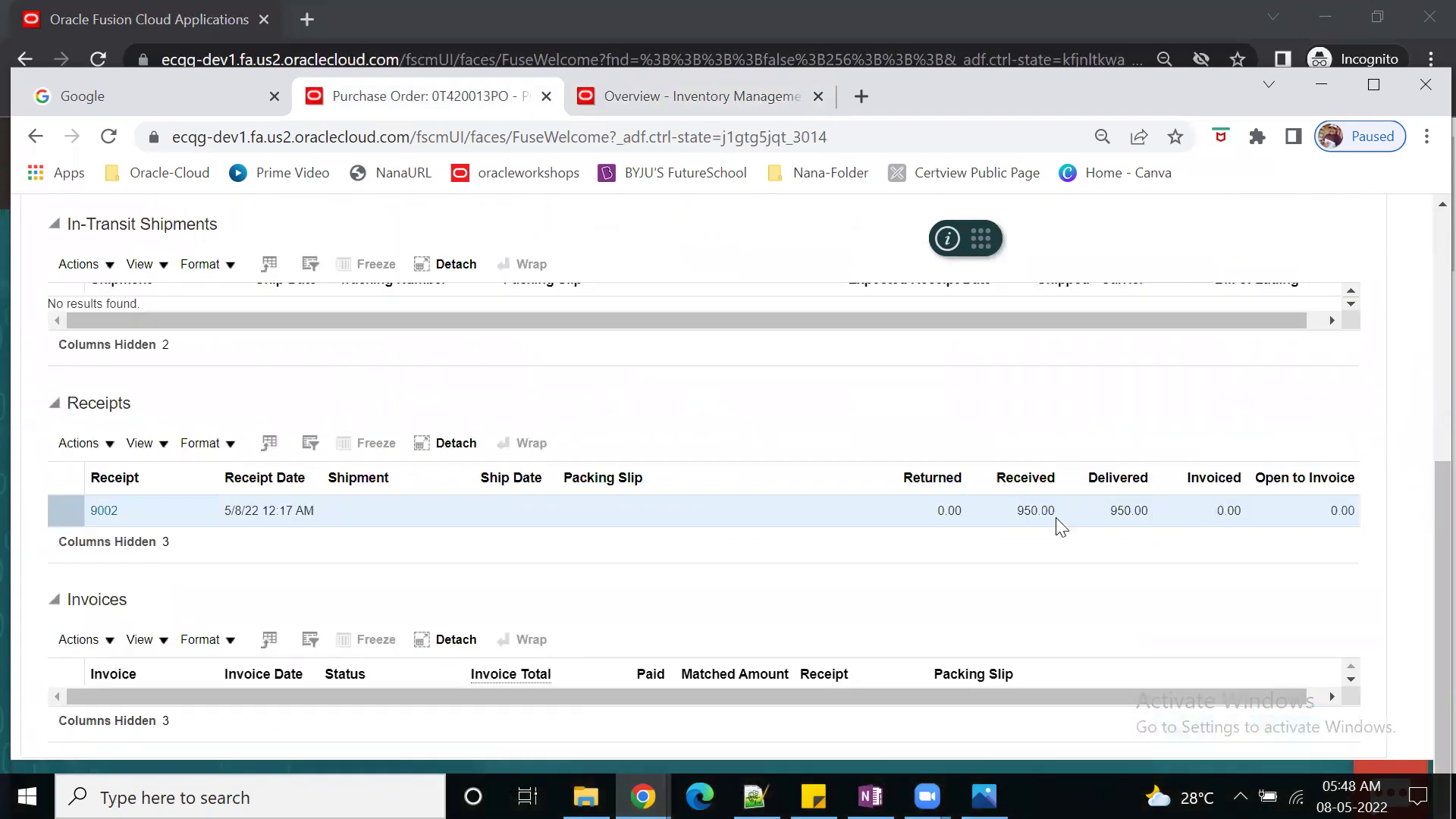
pyautogui.scroll(5, 1134, 586)
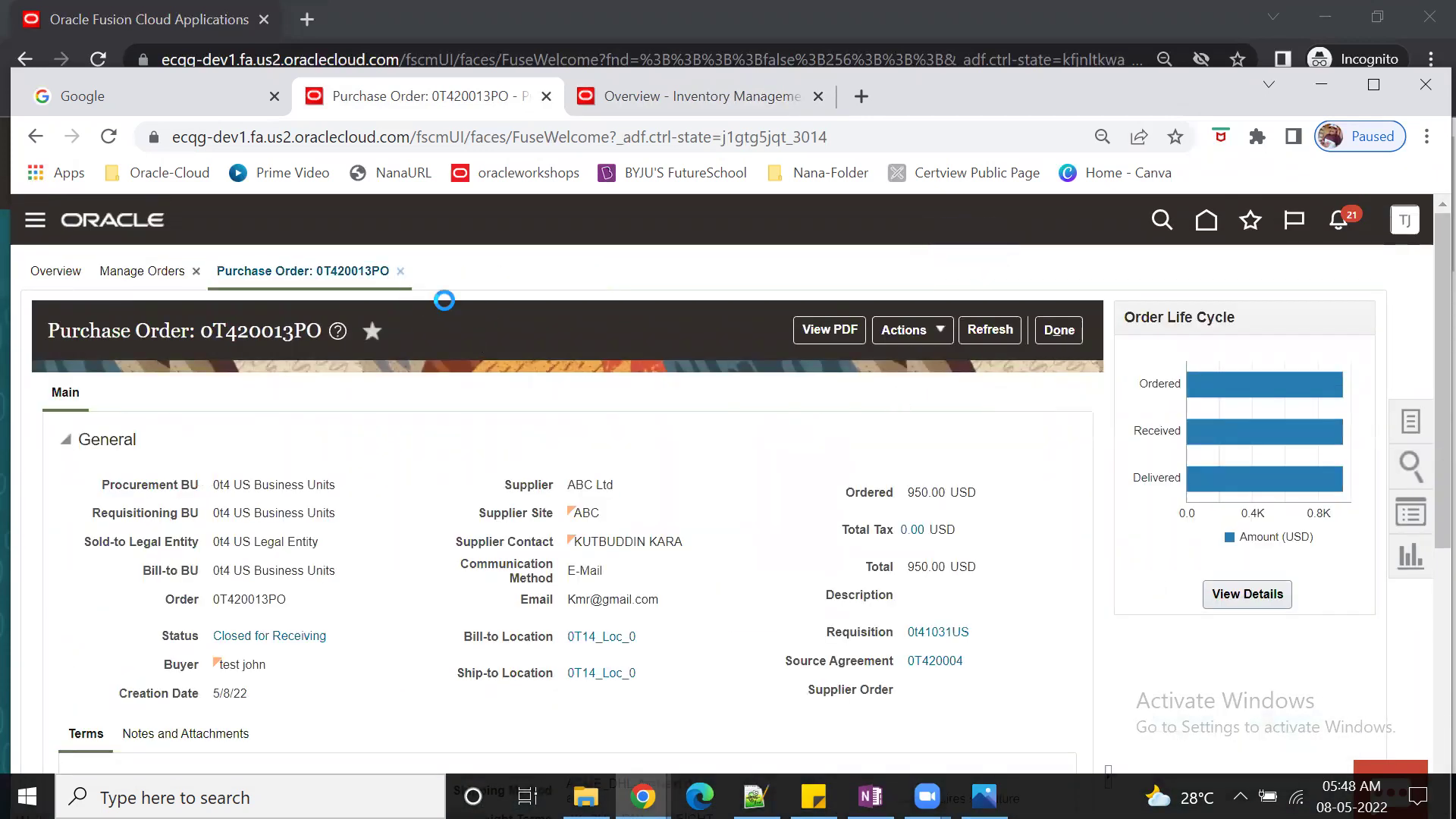
# Step: Go back to the home page and open Purchase Requisitions from the Procurement apps
pyautogui.click(1207, 222)
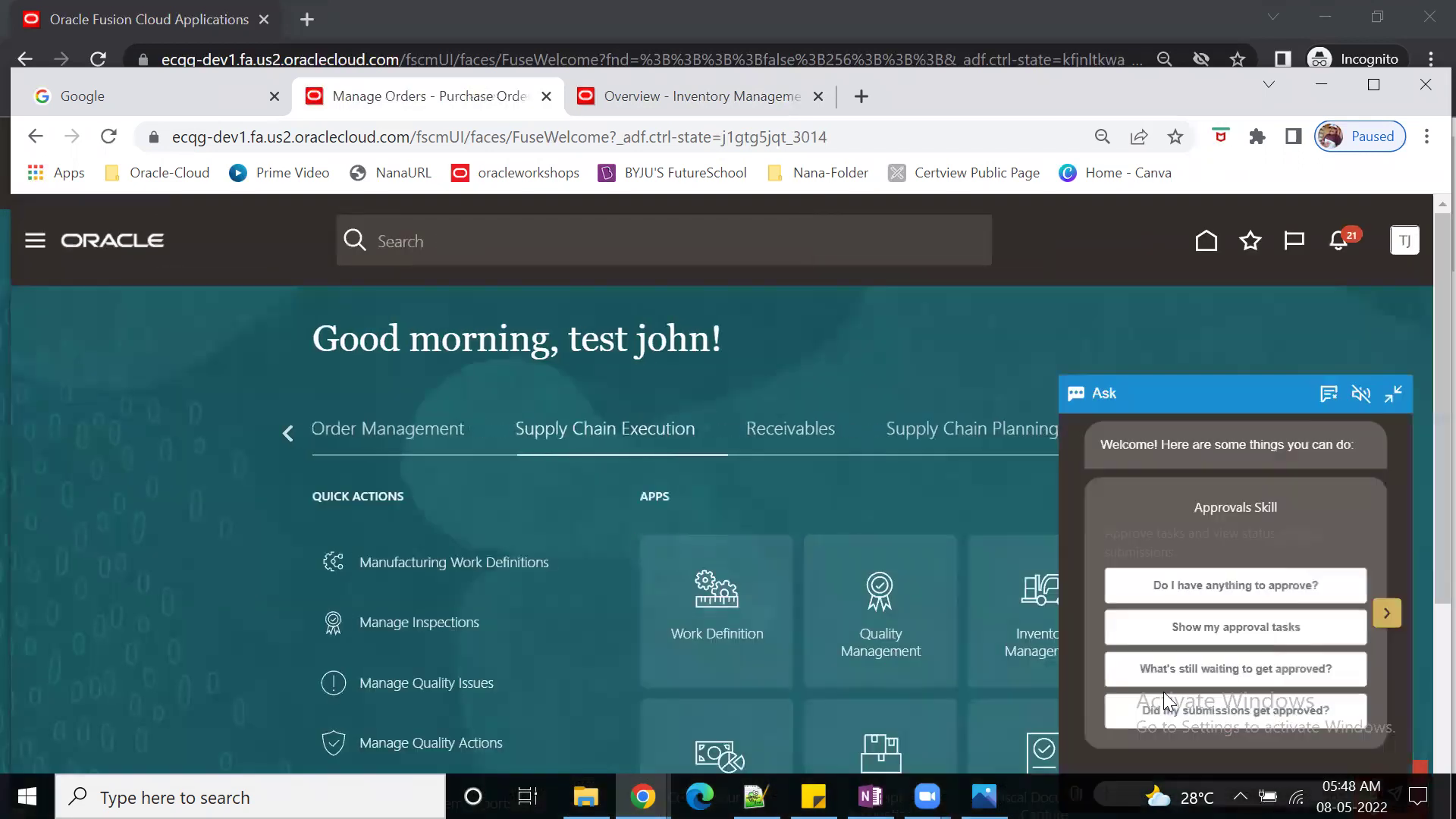
pyautogui.click(1377, 300)
pyautogui.click(1162, 426)
pyautogui.click(1154, 428)
pyautogui.click(1158, 426)
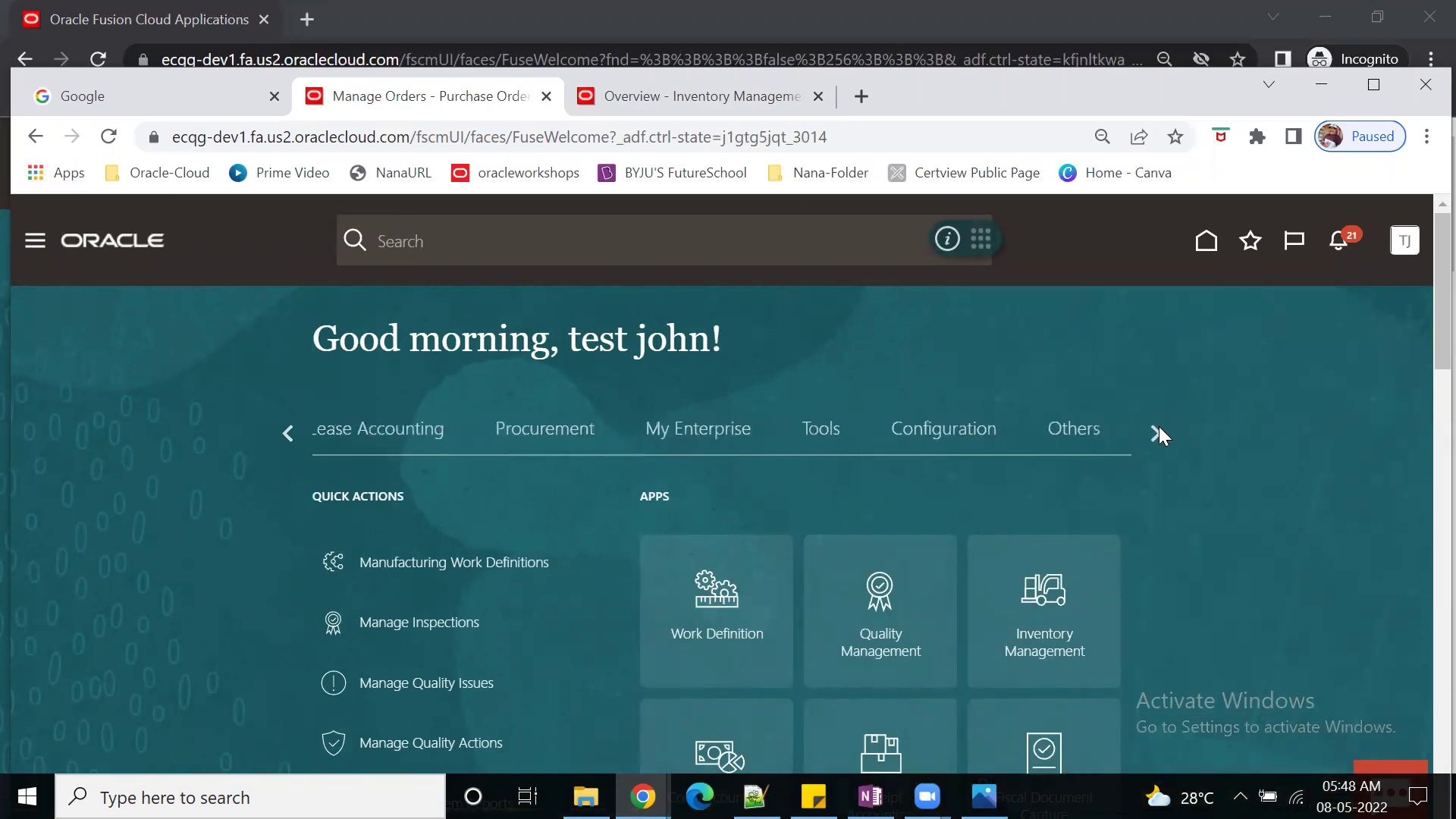
pyautogui.click(610, 432)
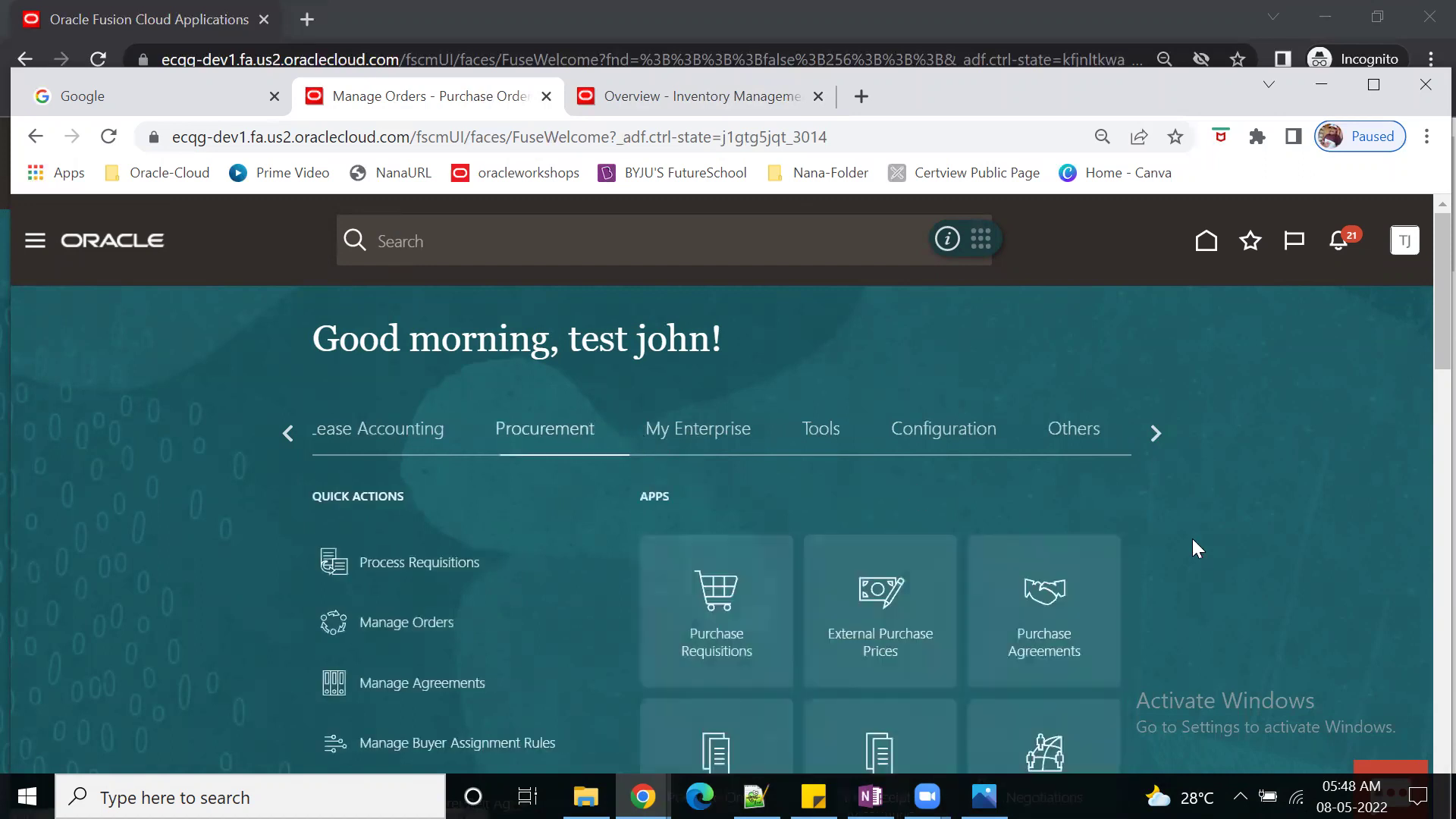
pyautogui.scroll(-1, 1194, 545)
pyautogui.click(679, 522)
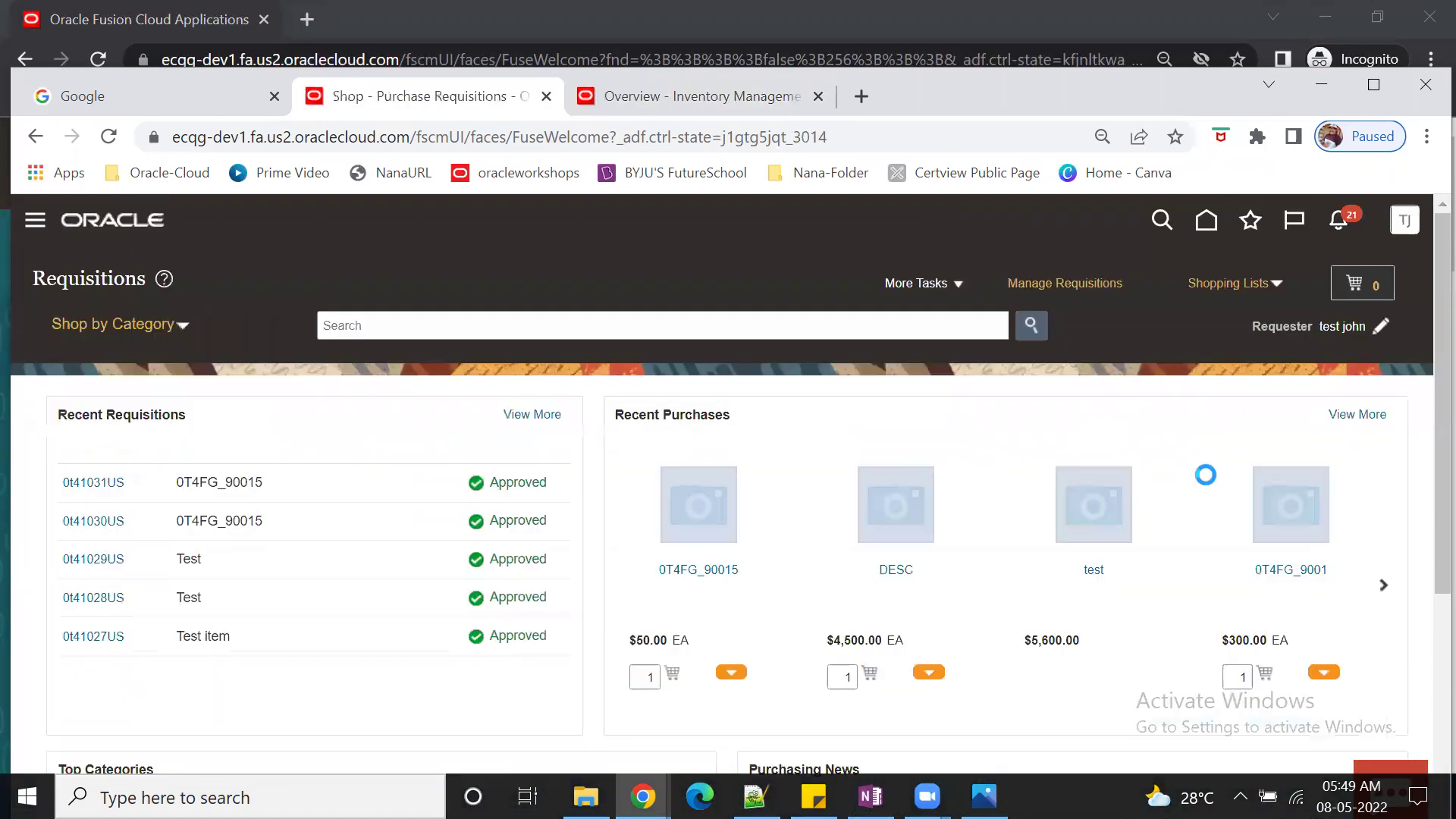
# Step: Open the most recent requisition, review its line life cycle from order through receipts, and return to the Requisitions page
pyautogui.click(93, 482)
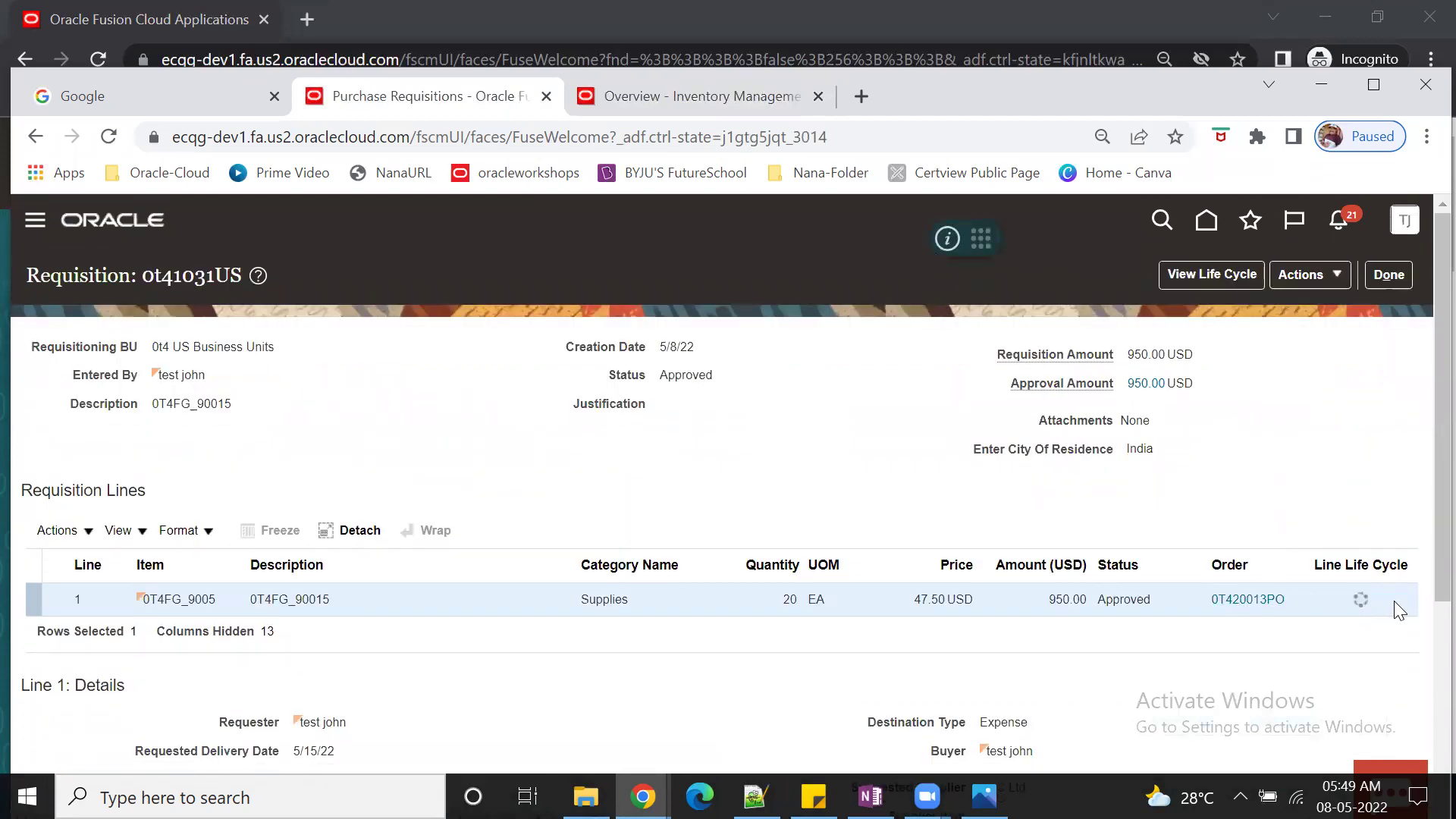
pyautogui.click(1362, 600)
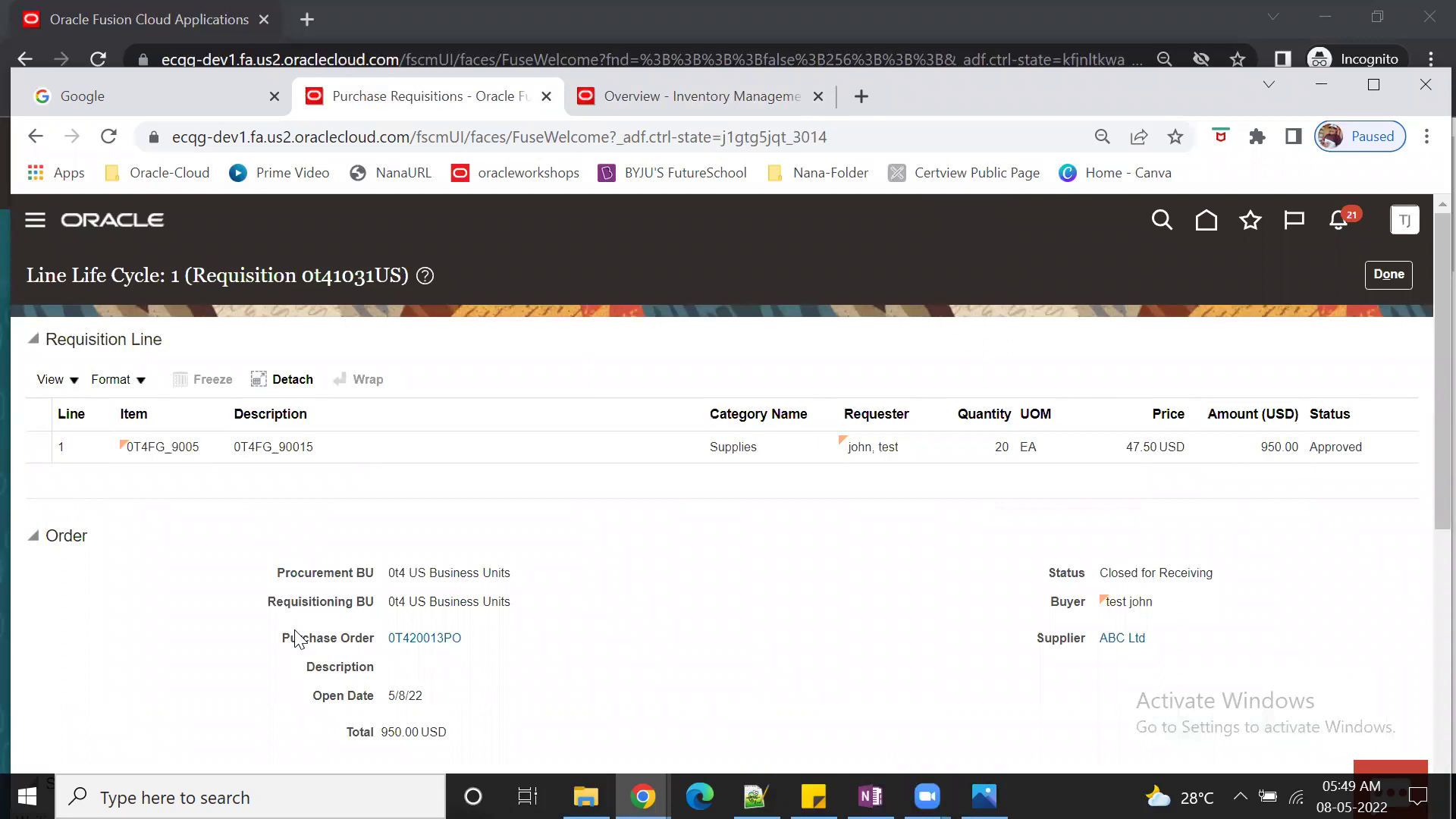
pyautogui.moveTo(295, 640); pyautogui.dragTo(445, 638)
pyautogui.scroll(-5, 676, 637)
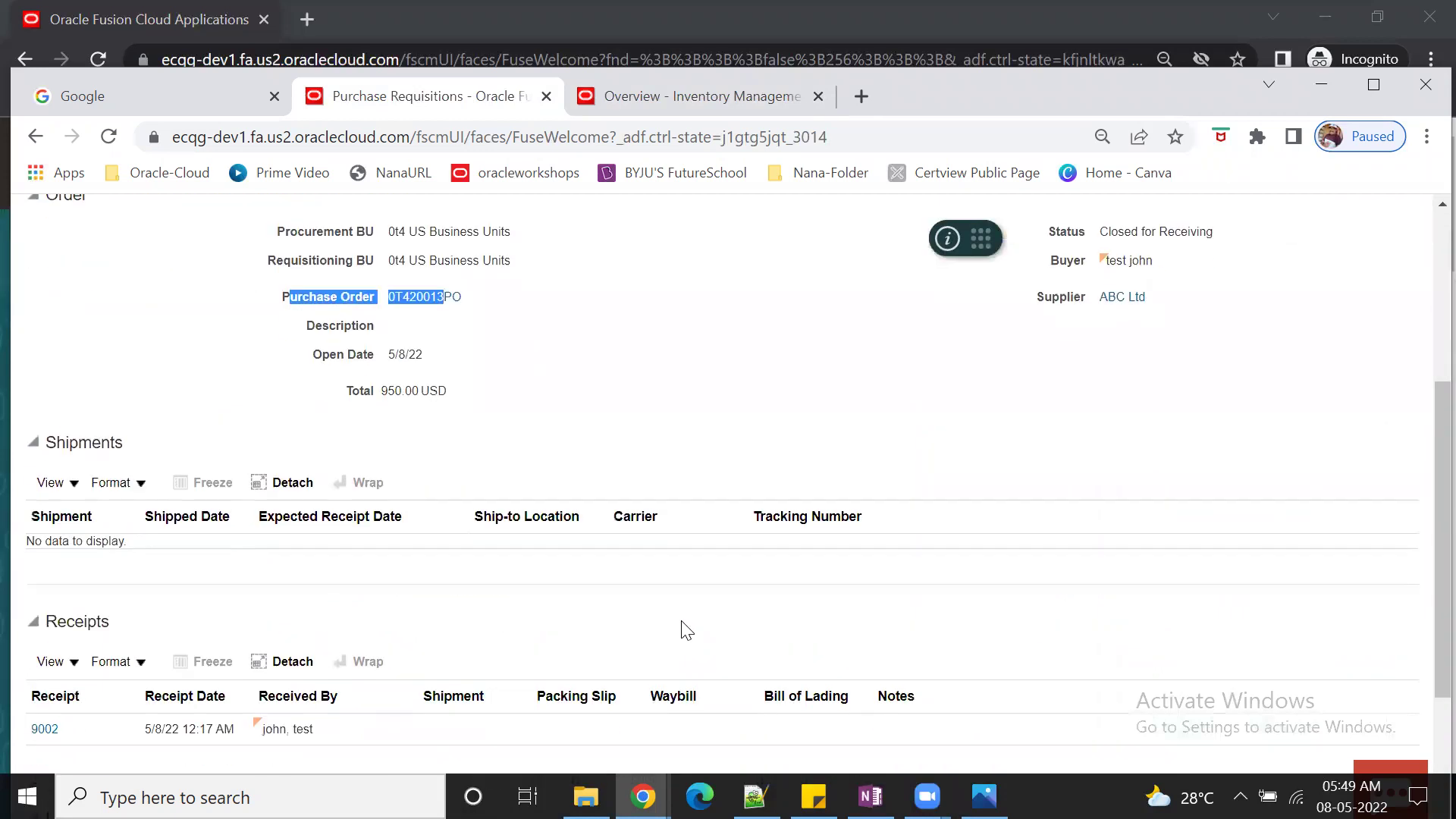
pyautogui.scroll(-2, 686, 629)
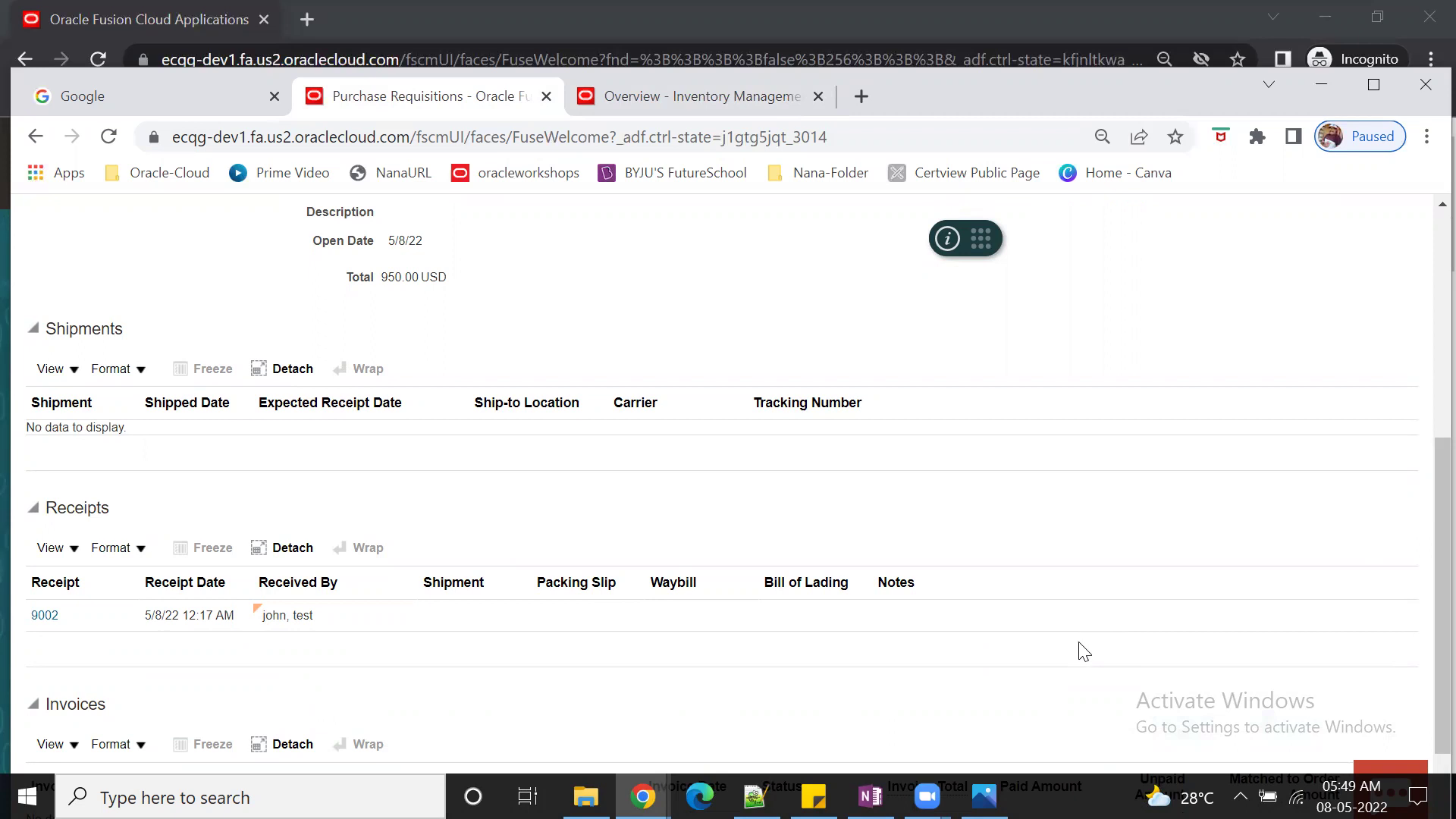
pyautogui.scroll(5, 1081, 648)
pyautogui.scroll(2, 1090, 637)
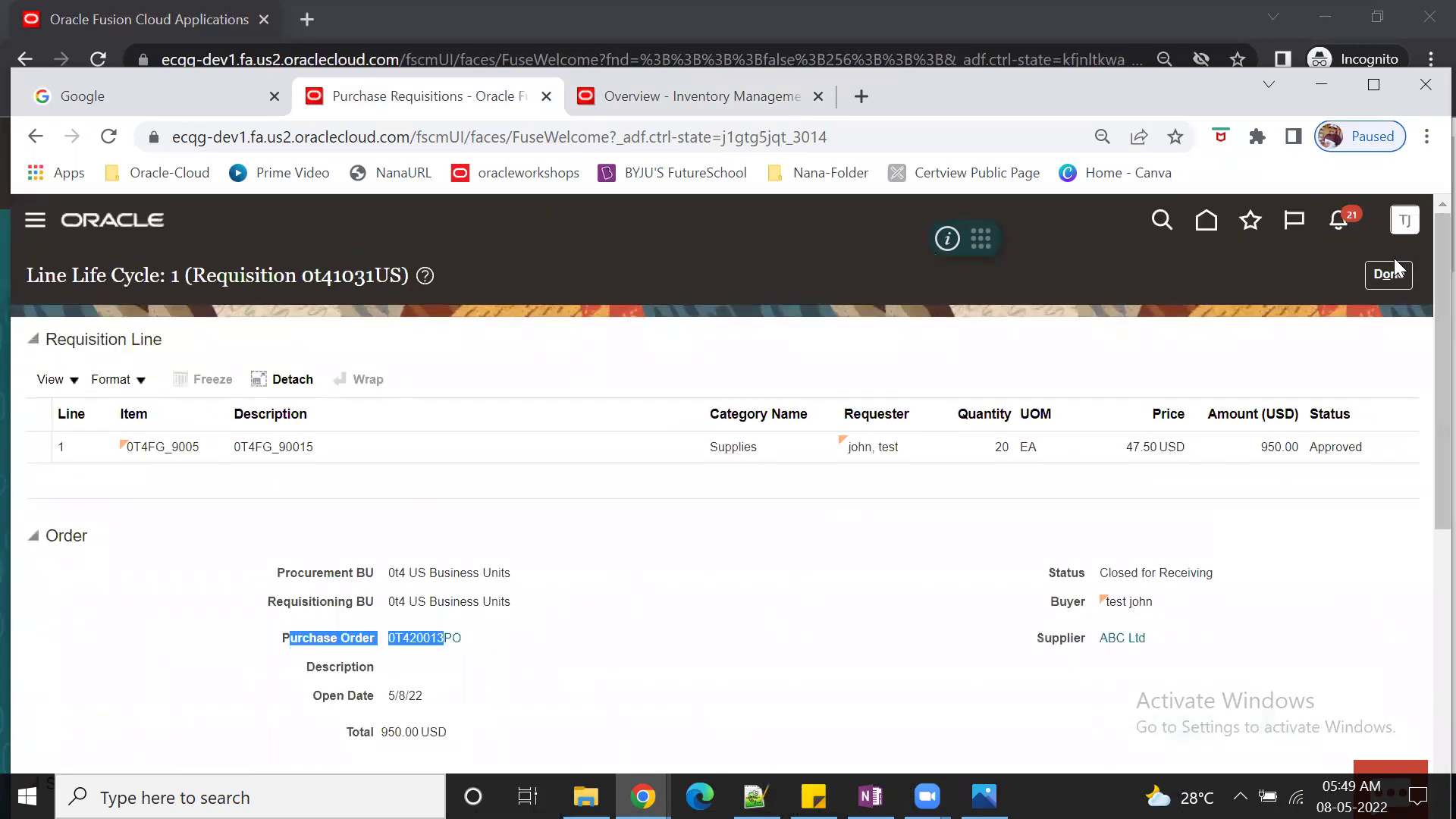
pyautogui.click(1400, 271)
pyautogui.click(1405, 275)
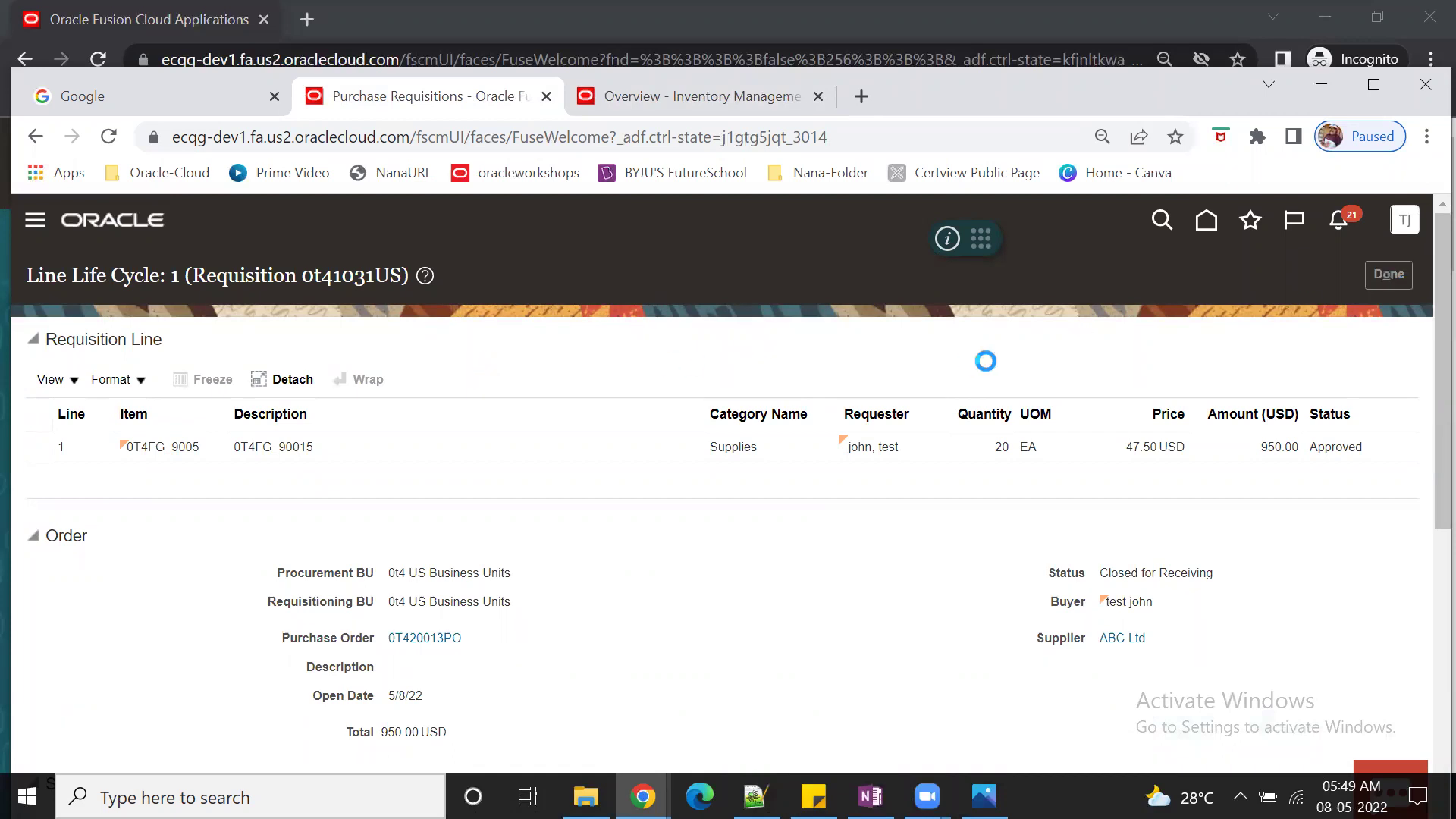
pyautogui.click(1388, 274)
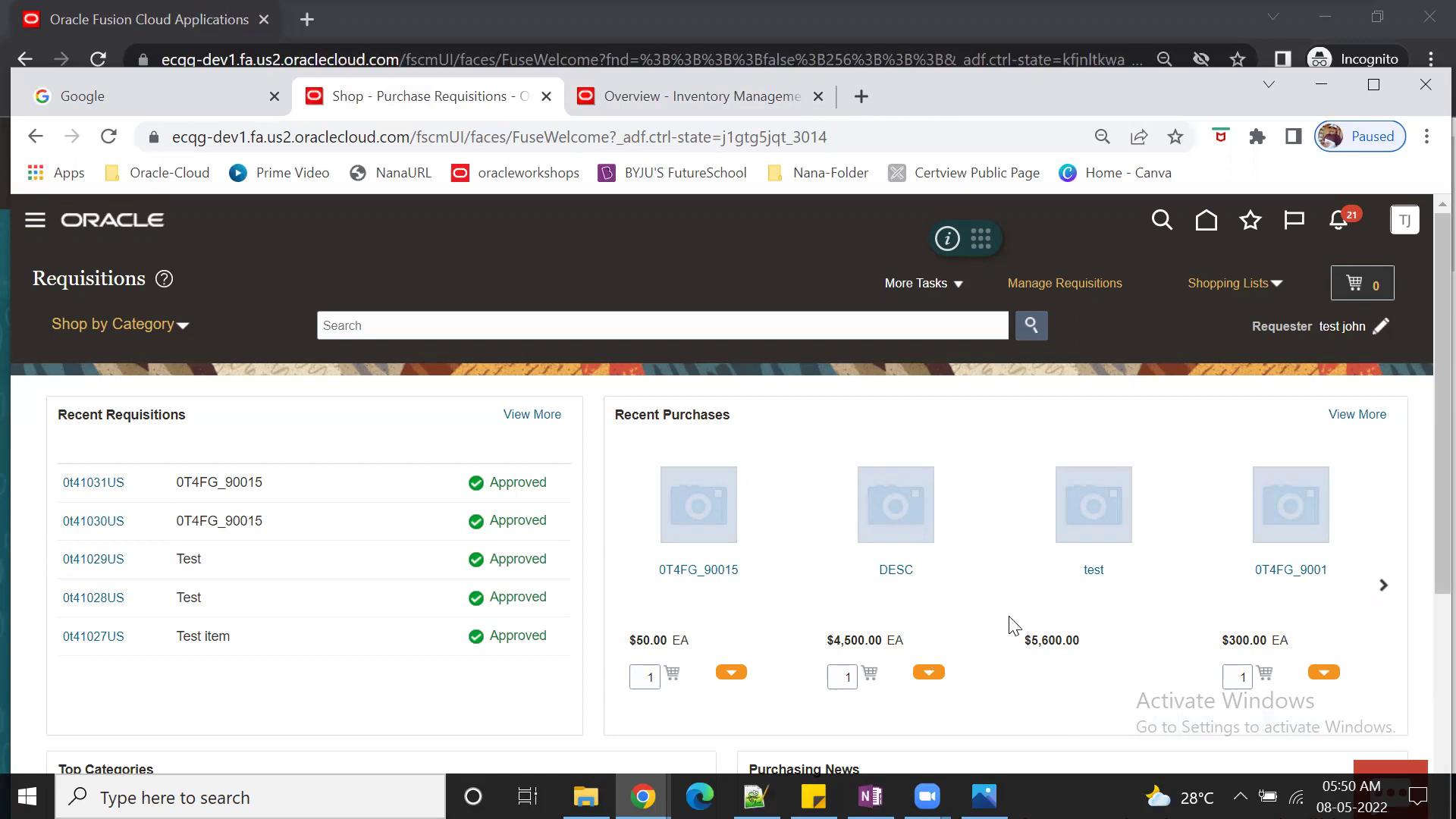
# Step: Switch to the Photos app to show the closing picture Thanksimage.png
pyautogui.click(423, 67)
pyautogui.hotkey('alt', 'Tab')
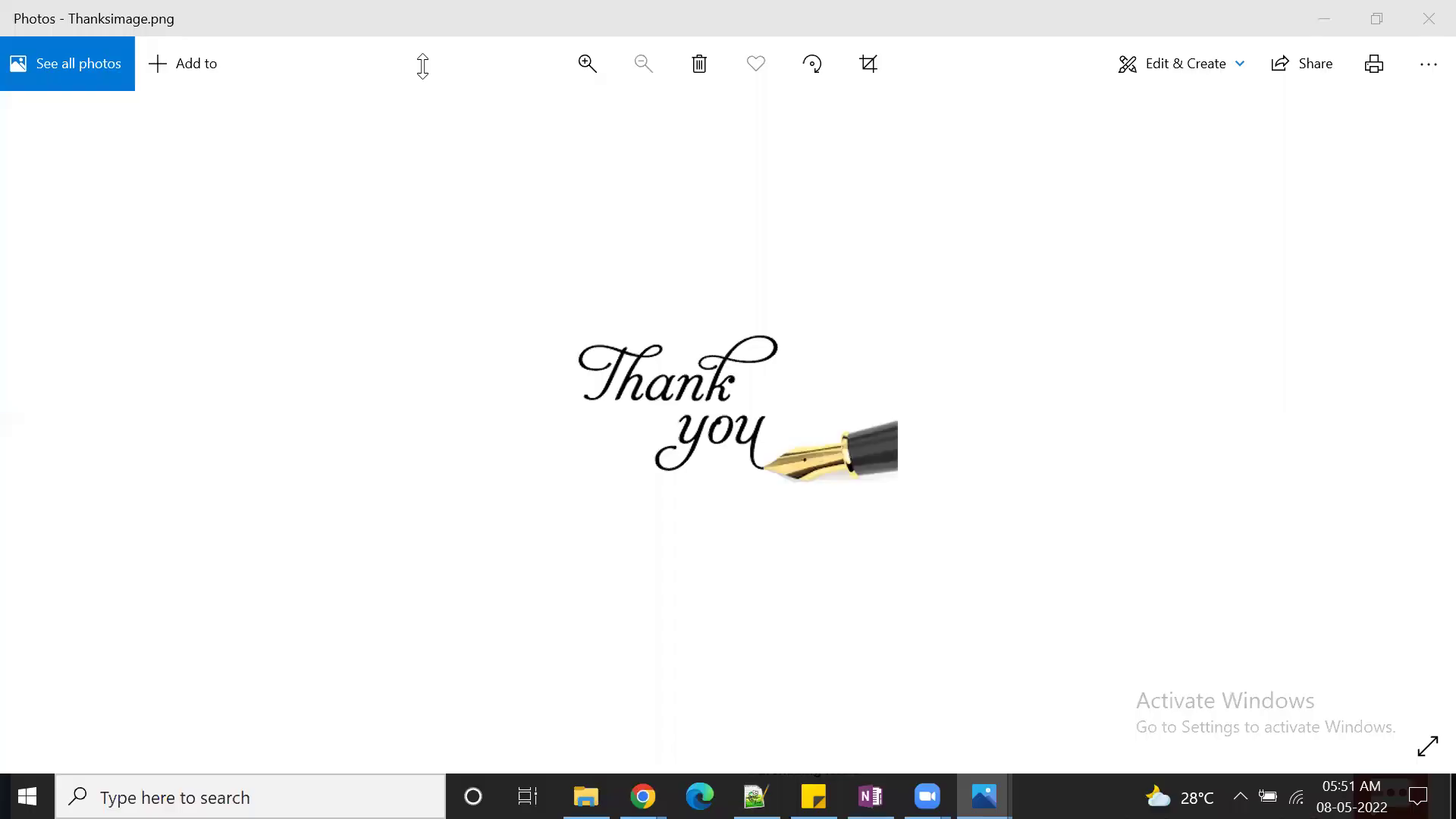